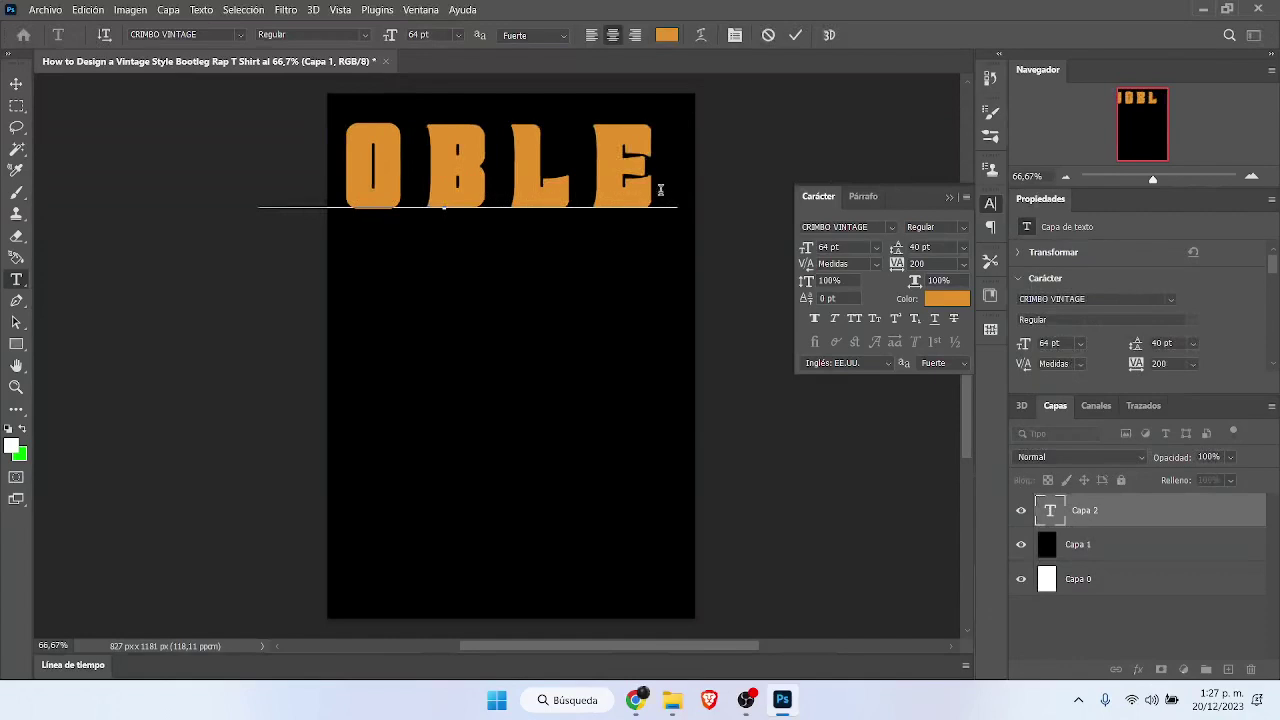
# Step: Reduce the DOBLE text to 51 pt and move it so the whole word sits centred near the canvas's upper edge
pyautogui.moveTo(660, 190); pyautogui.dragTo(171, 157)
pyautogui.moveTo(390, 35); pyautogui.dragTo(377, 36)
pyautogui.click(16, 83)
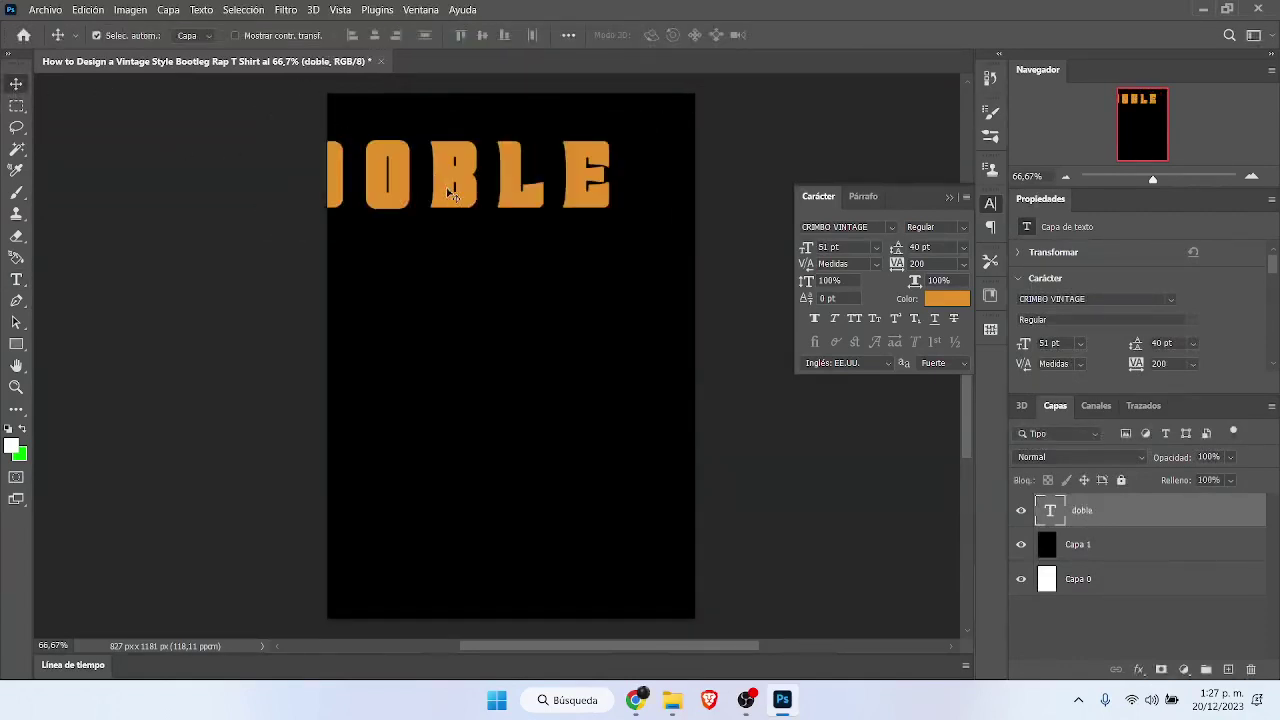
pyautogui.moveTo(421, 172); pyautogui.dragTo(477, 157)
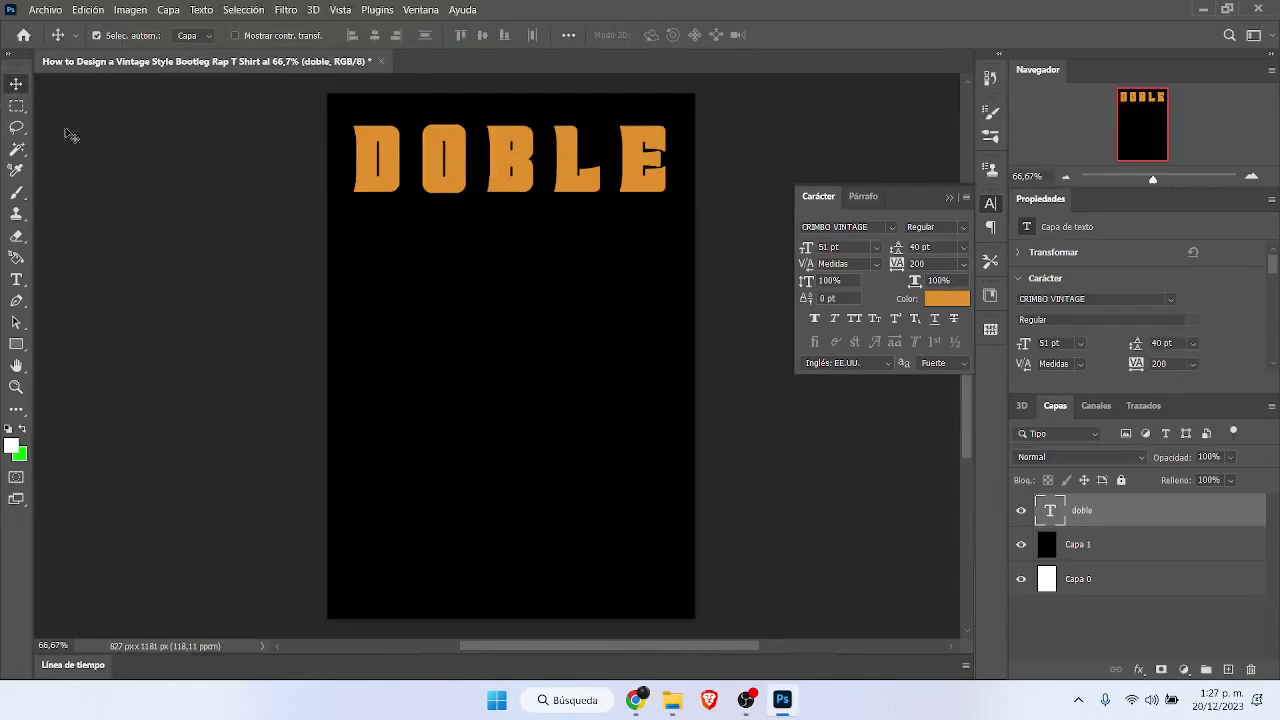
# Step: Warp the DOBLE text with the Arco inferior style, horizontal orientation and a -28% bend
pyautogui.click(16, 280)
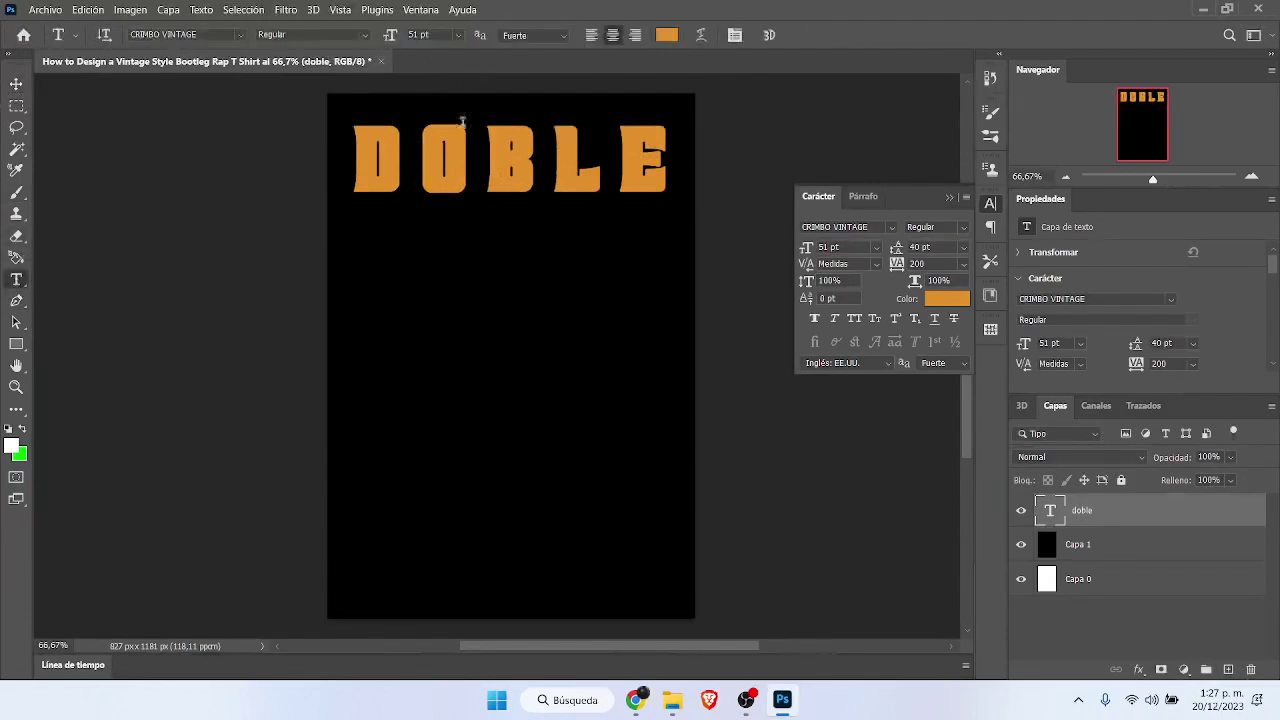
pyautogui.click(487, 155)
pyautogui.moveTo(362, 150); pyautogui.dragTo(706, 134)
pyautogui.click(701, 35)
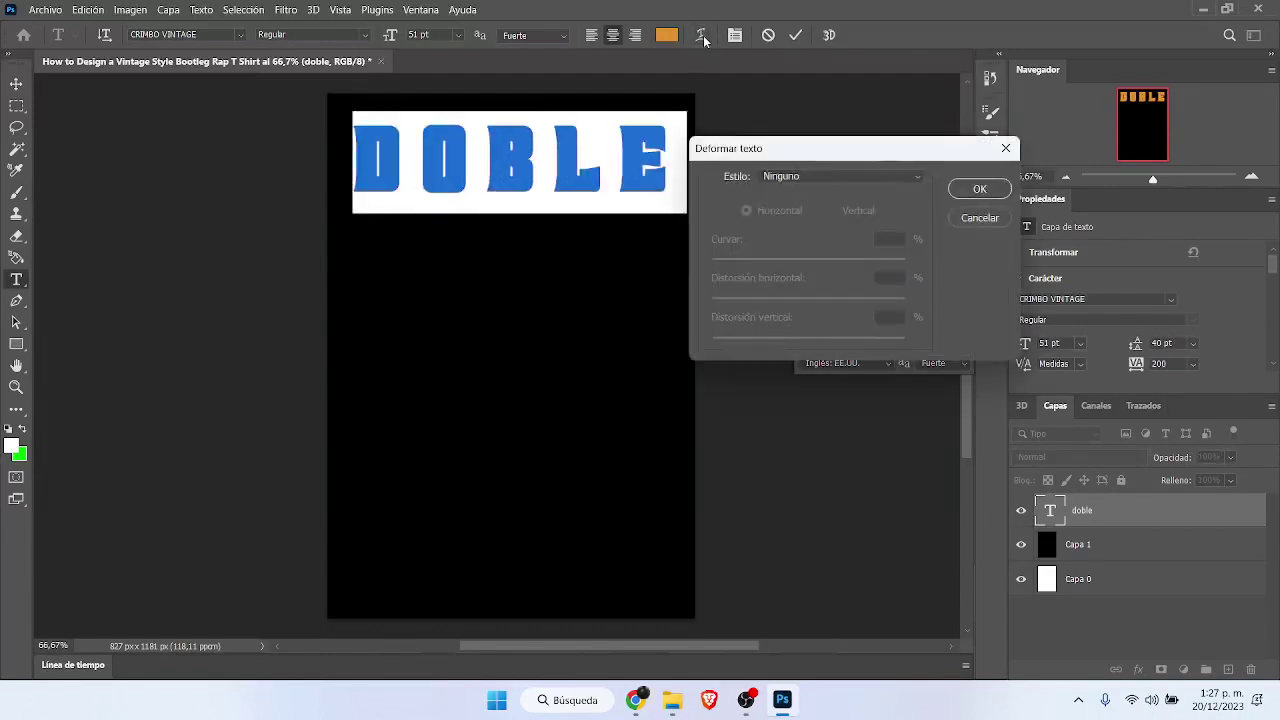
pyautogui.click(830, 178)
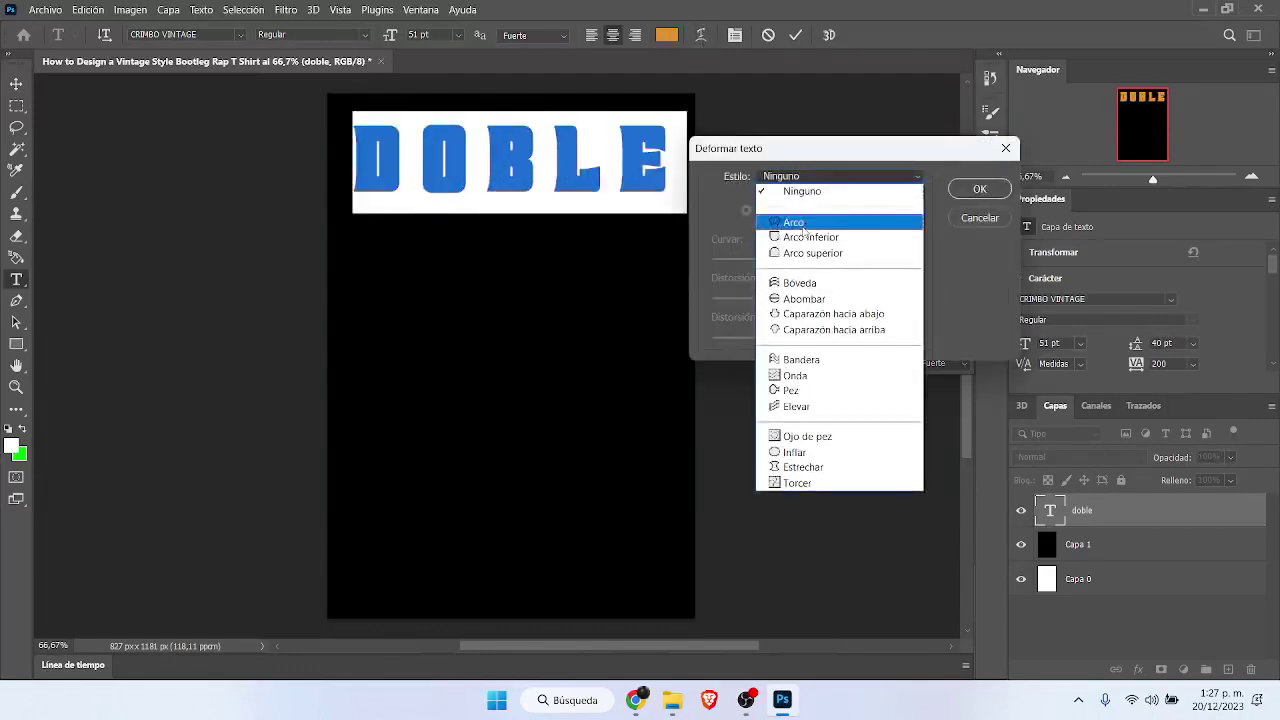
pyautogui.click(804, 226)
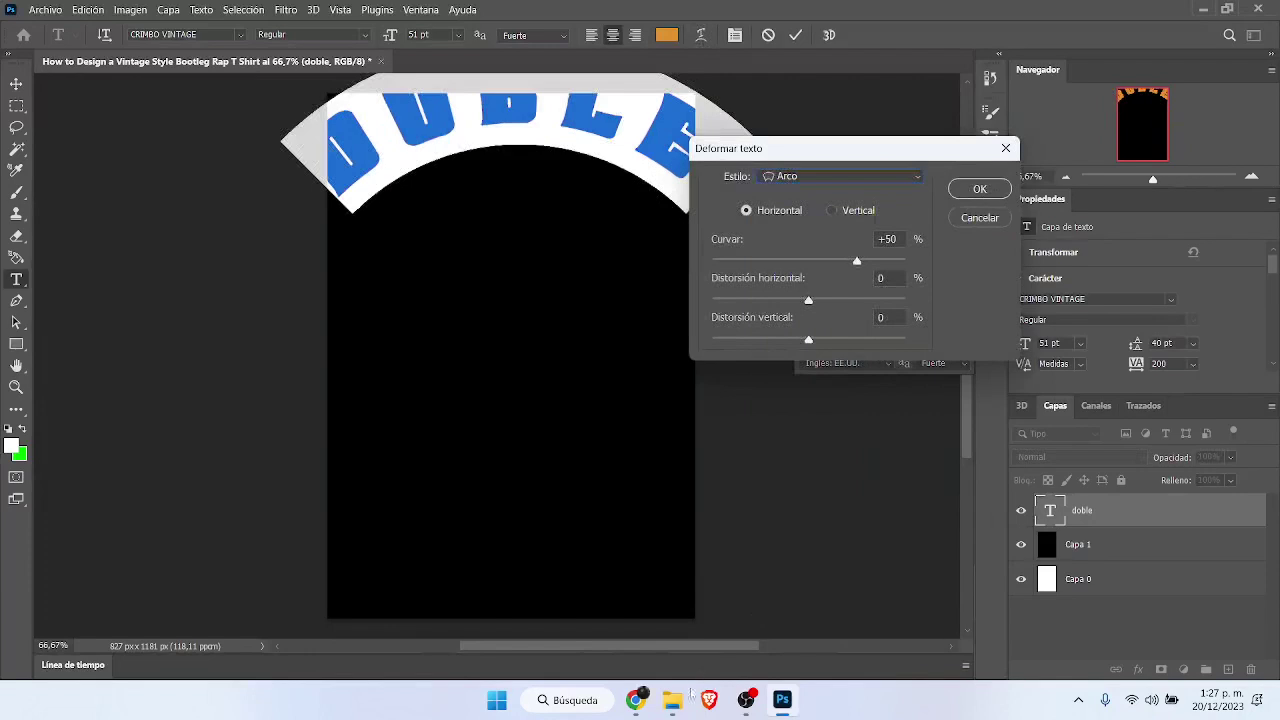
pyautogui.click(833, 186)
pyautogui.click(822, 240)
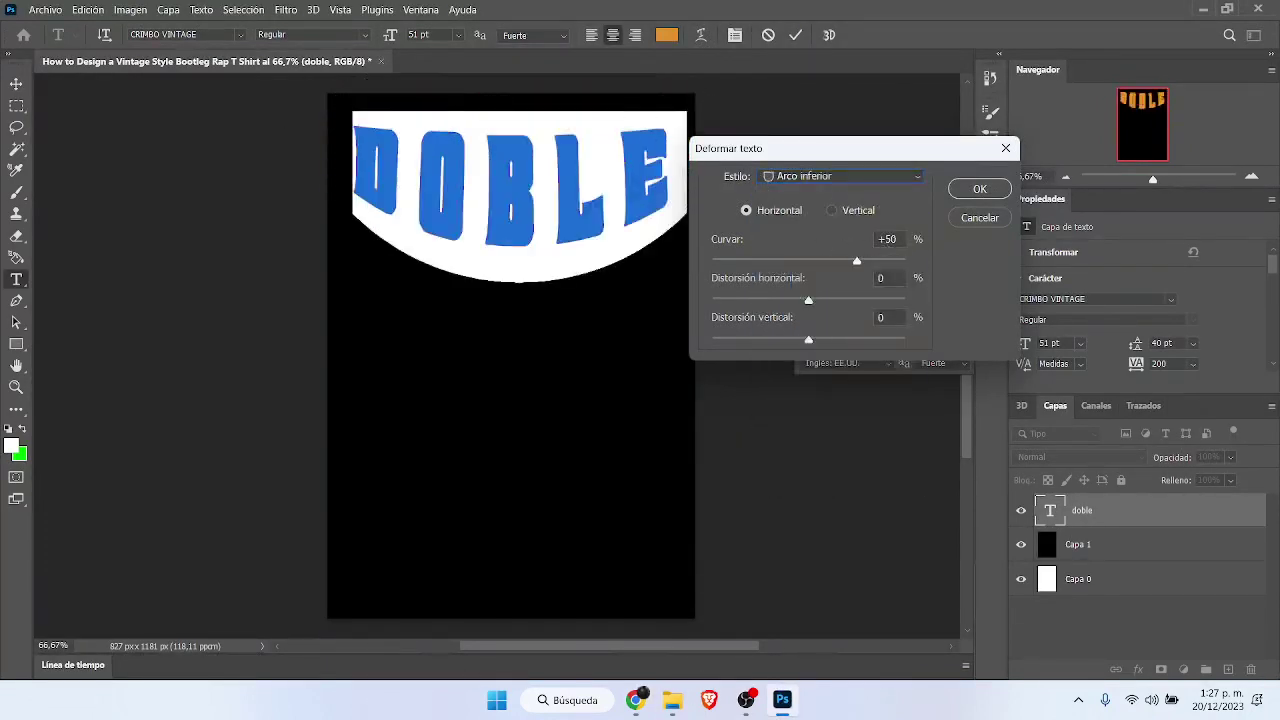
pyautogui.doubleClick(884, 238)
pyautogui.write('5')
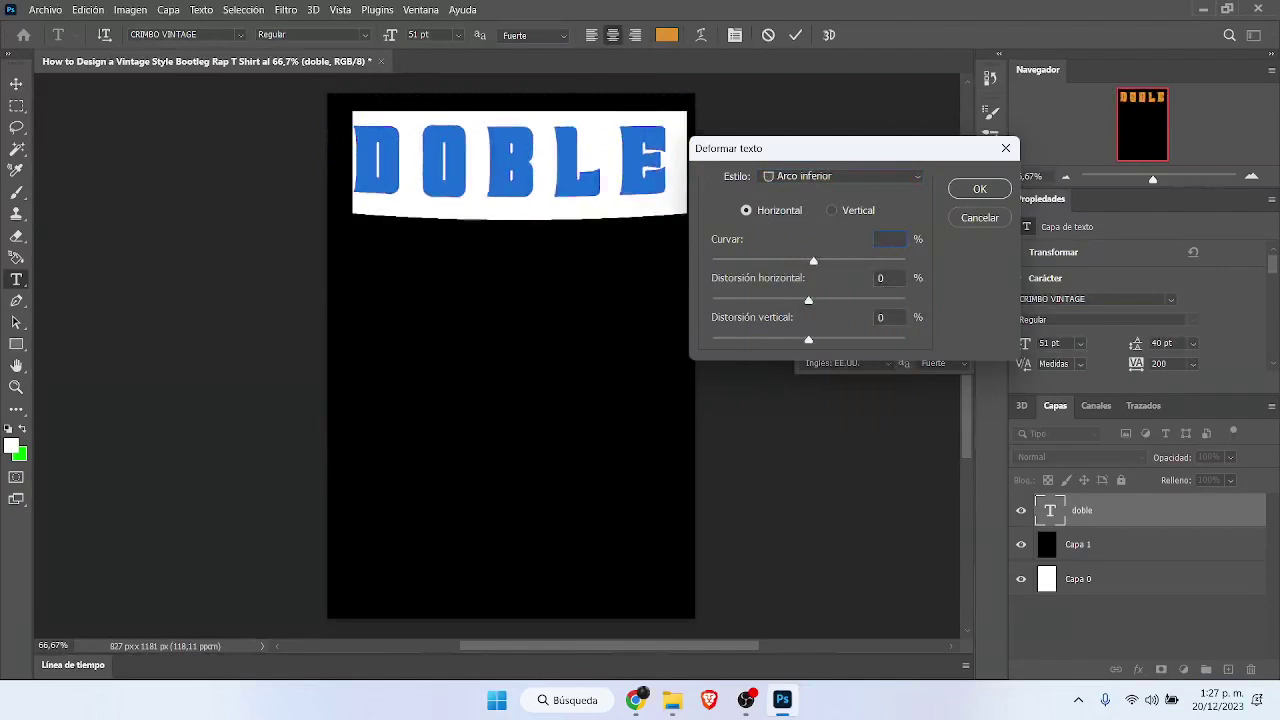
pyautogui.write('-28')
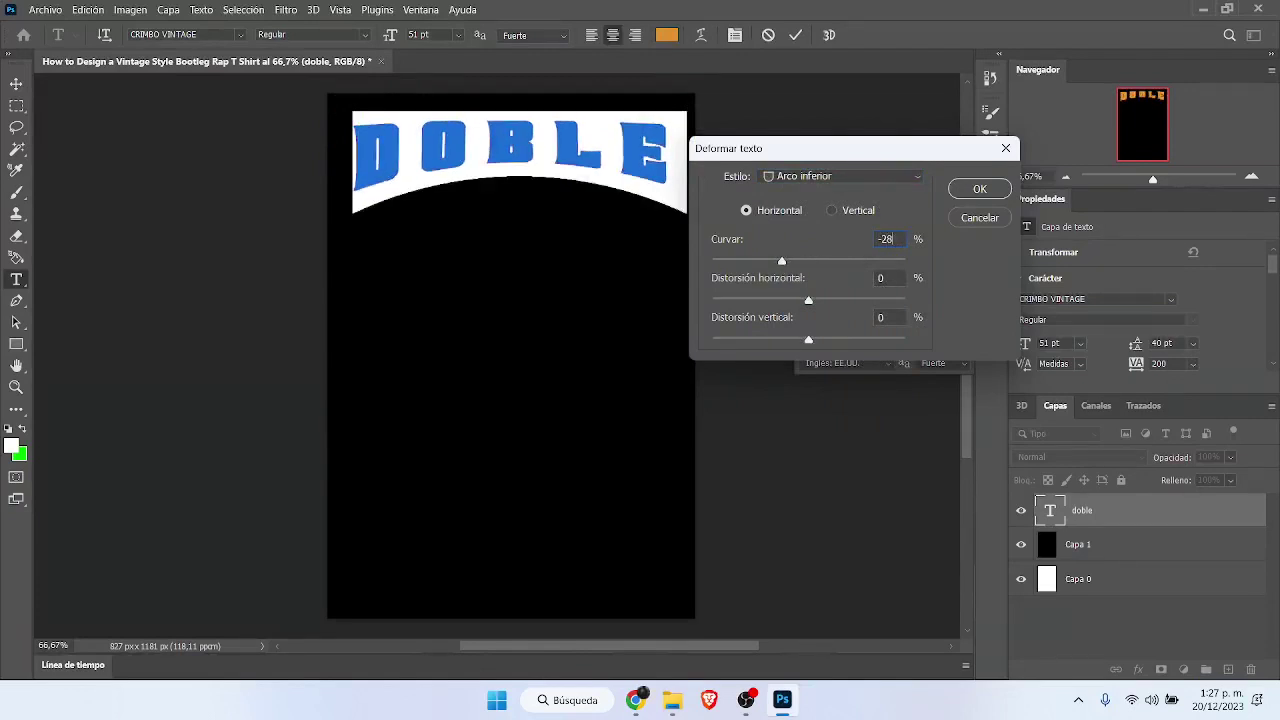
# Step: Set the text warp's vertical distortion to +4%, apply the warp and commit the text edit
pyautogui.click(636, 700)
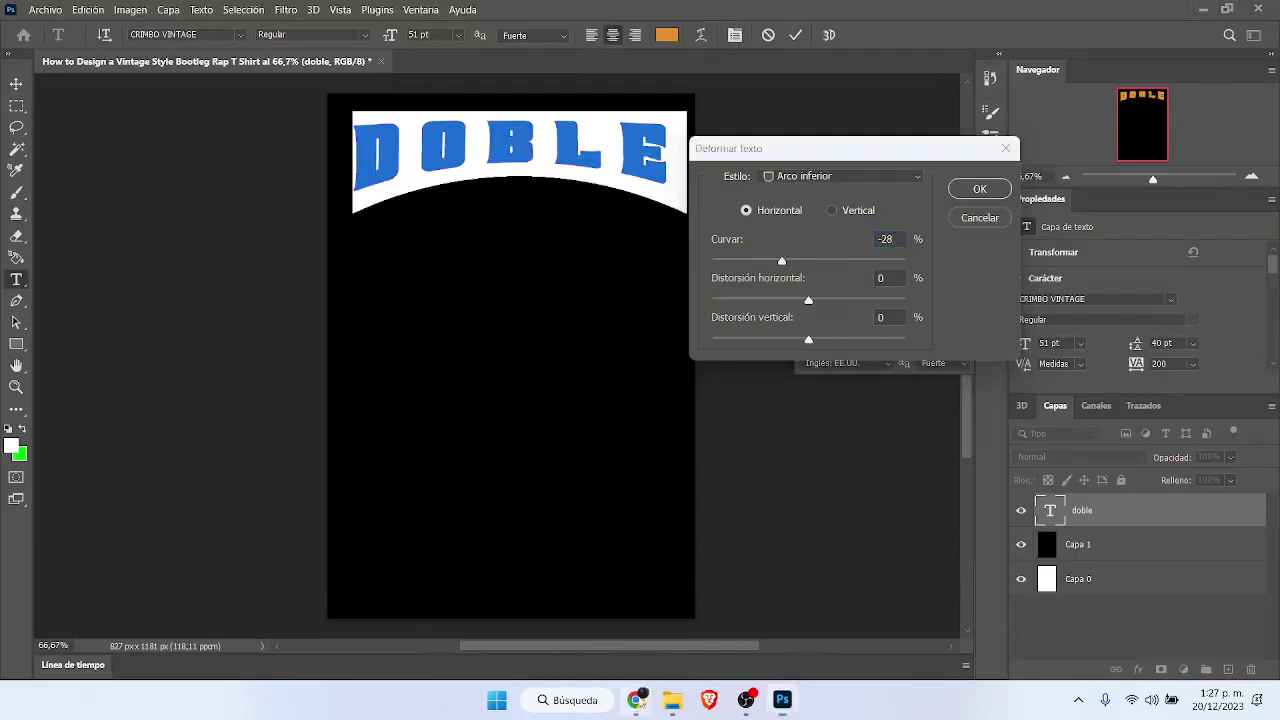
pyautogui.click(636, 700)
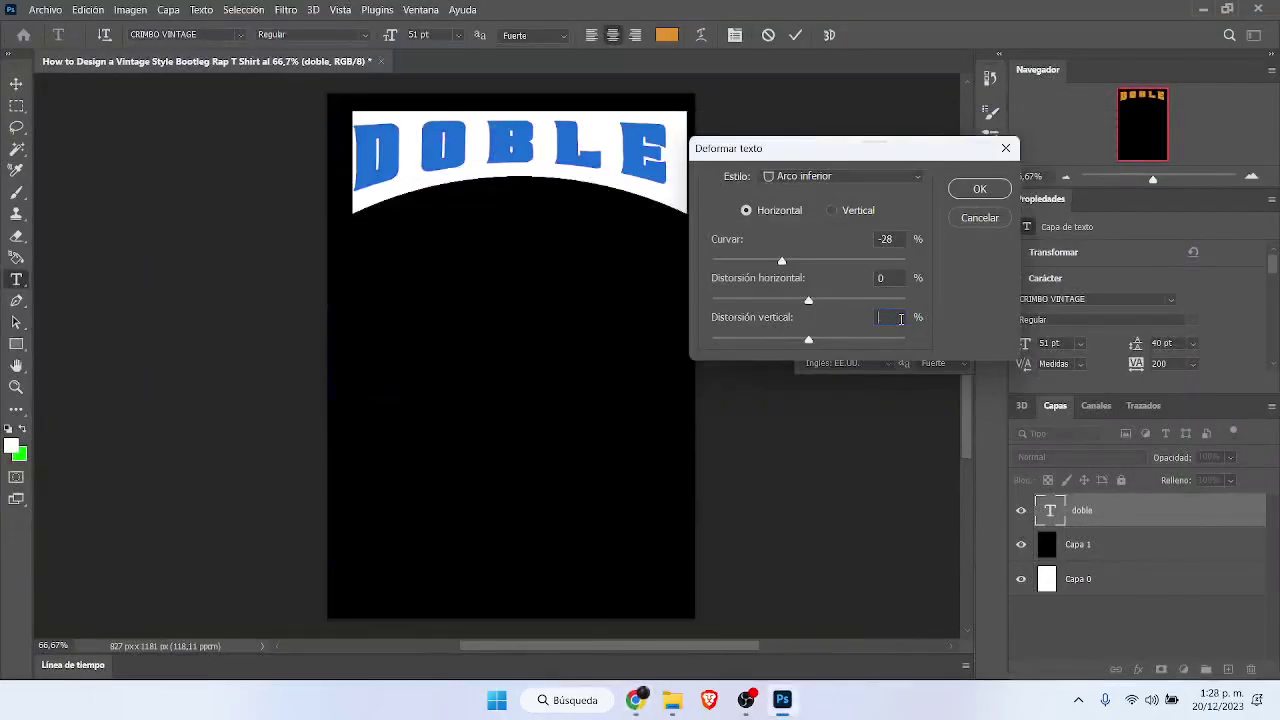
pyautogui.write('32')
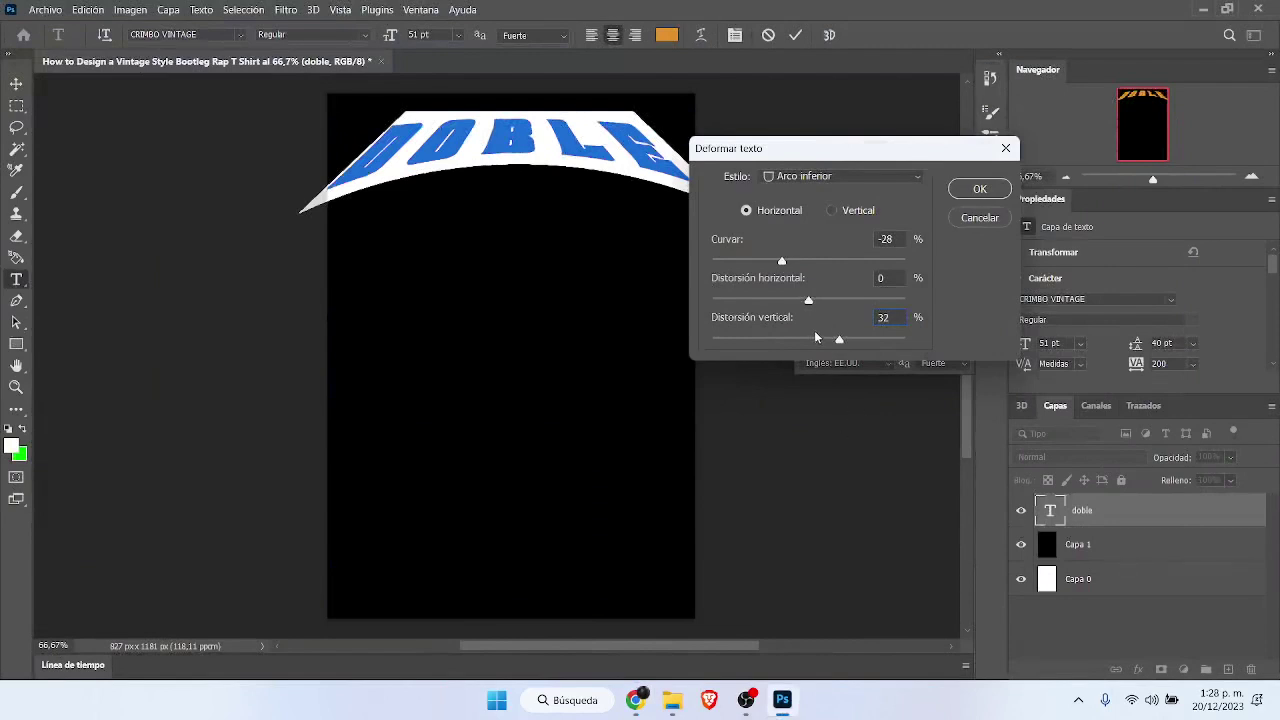
pyautogui.press('Tab')
pyautogui.moveTo(827, 338); pyautogui.dragTo(813, 341)
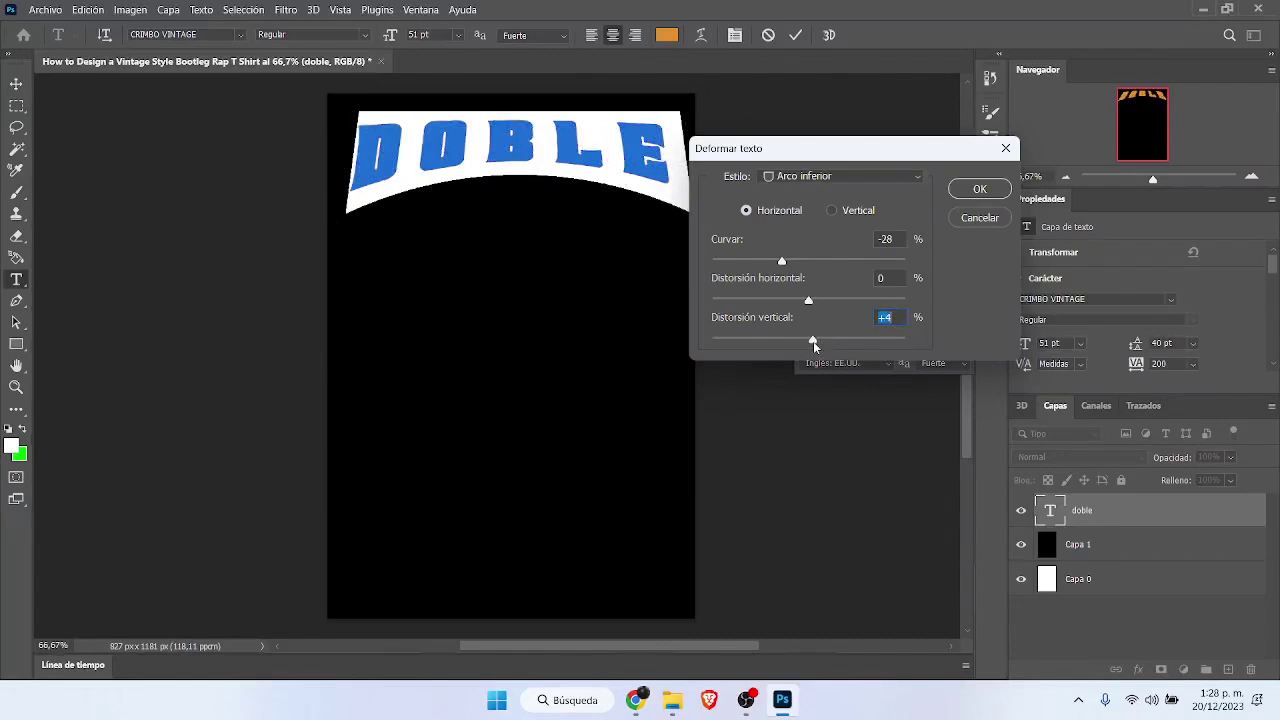
pyautogui.click(980, 190)
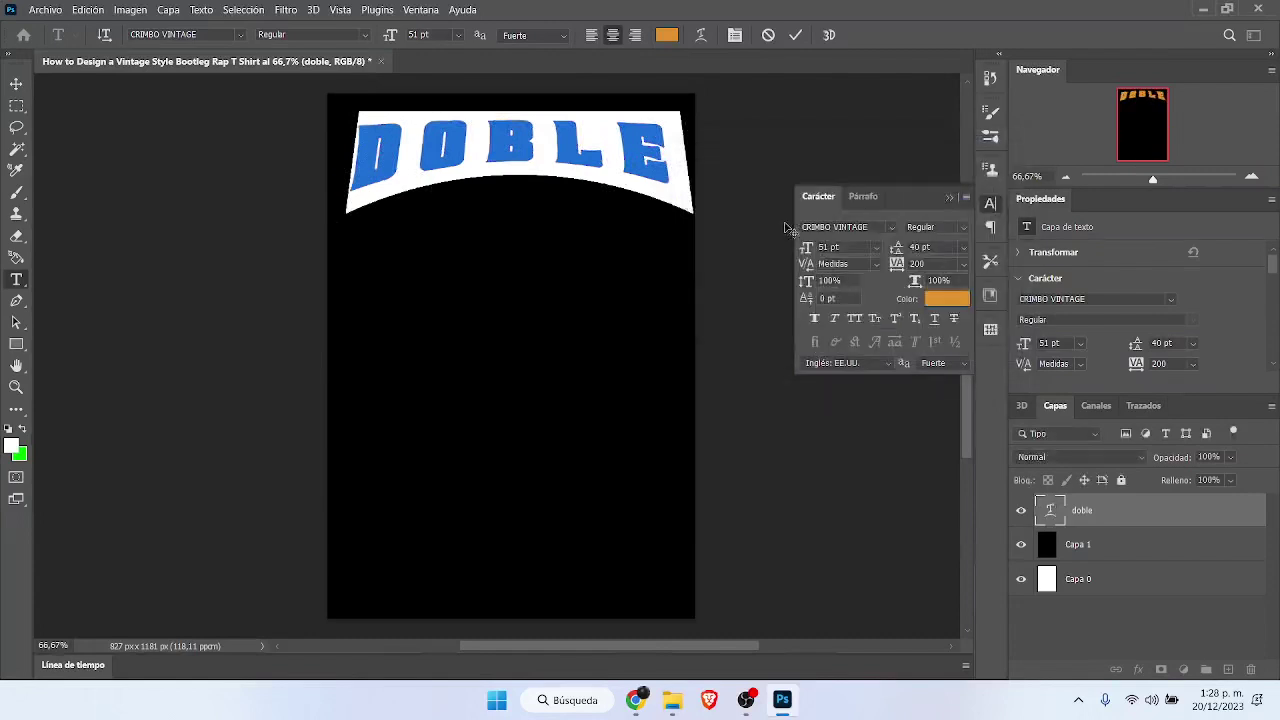
pyautogui.click(794, 37)
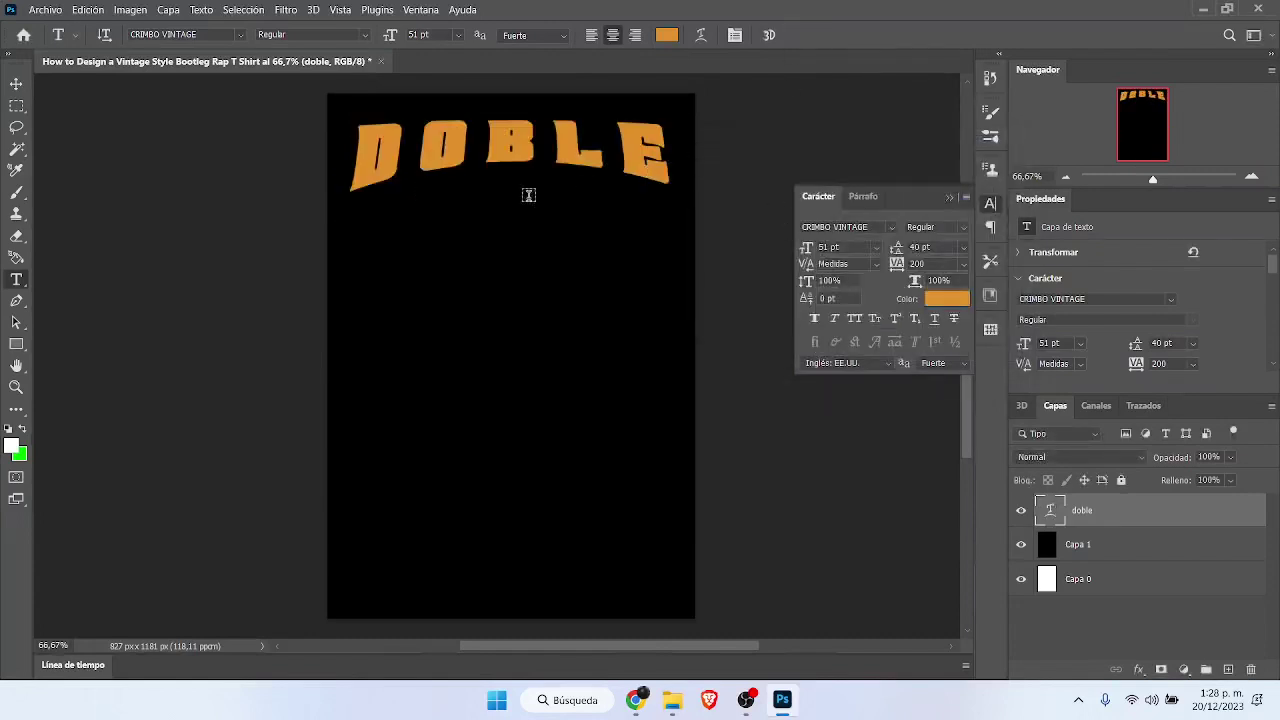
# Step: Recolour all of the DOBLE text to near-white #fffbff and commit the text edit
pyautogui.click(360, 166)
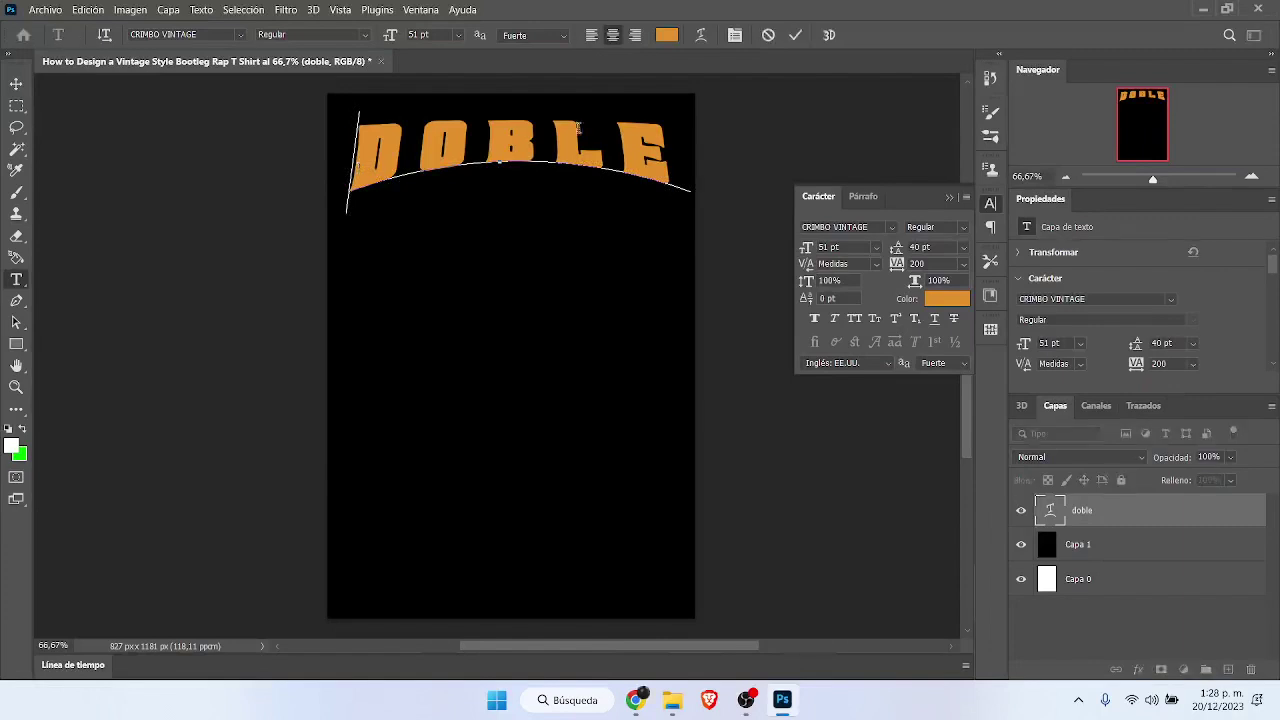
pyautogui.moveTo(364, 152); pyautogui.dragTo(712, 166)
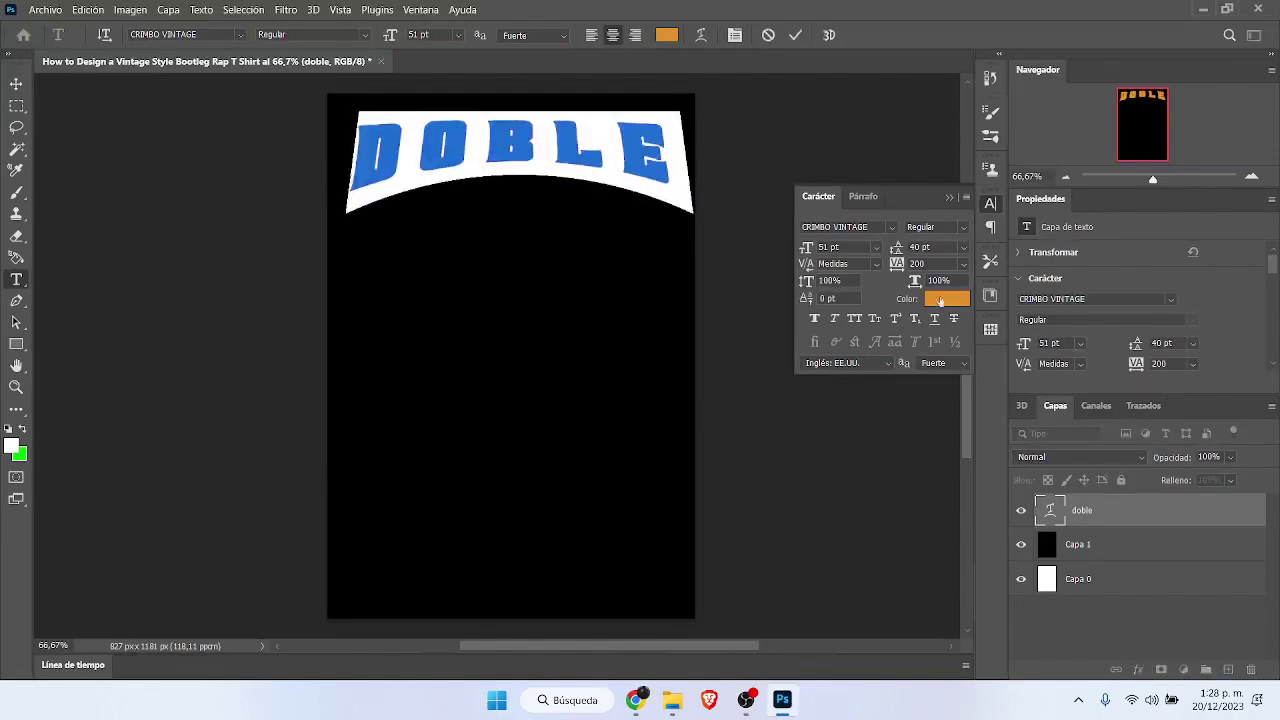
pyautogui.click(942, 304)
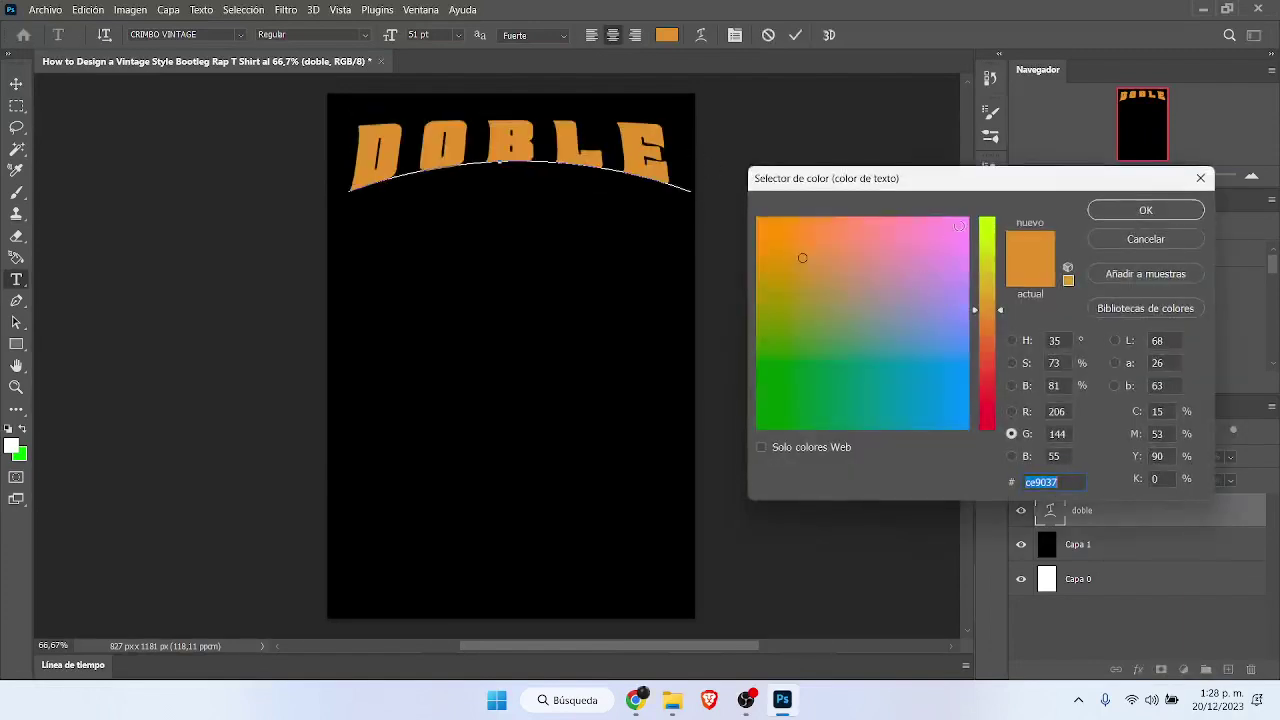
pyautogui.click(955, 220)
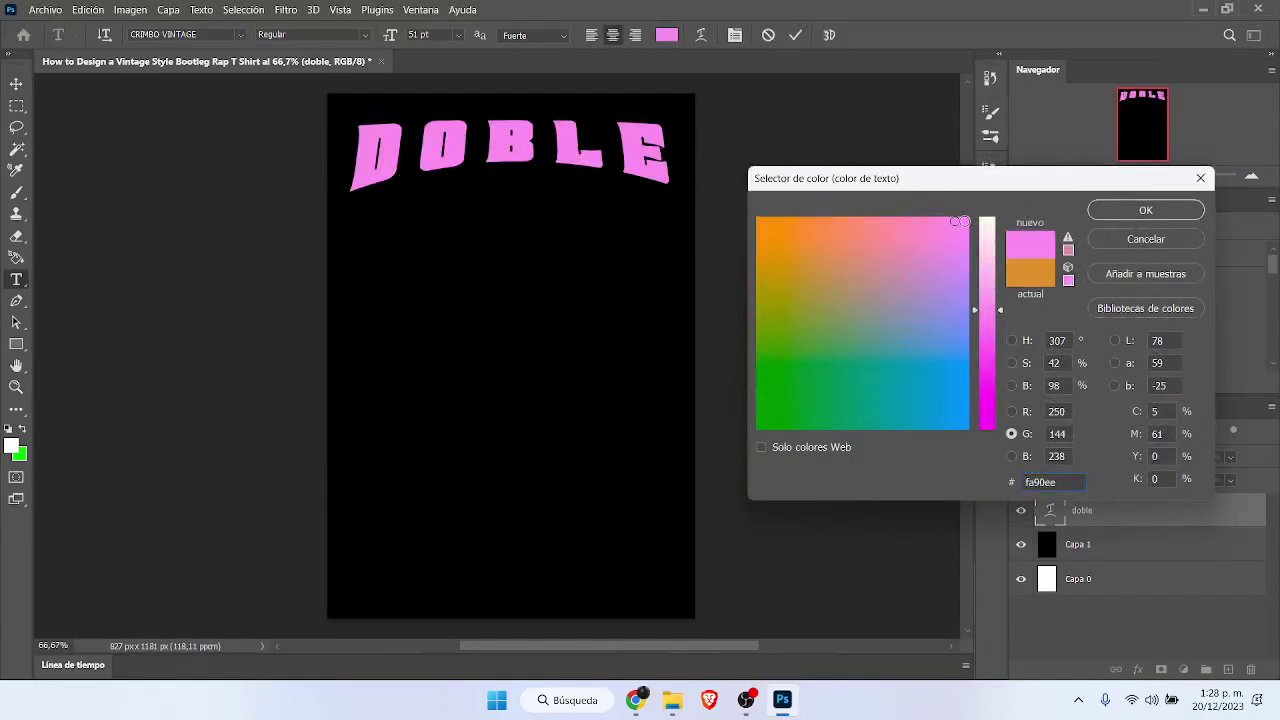
pyautogui.click(980, 224)
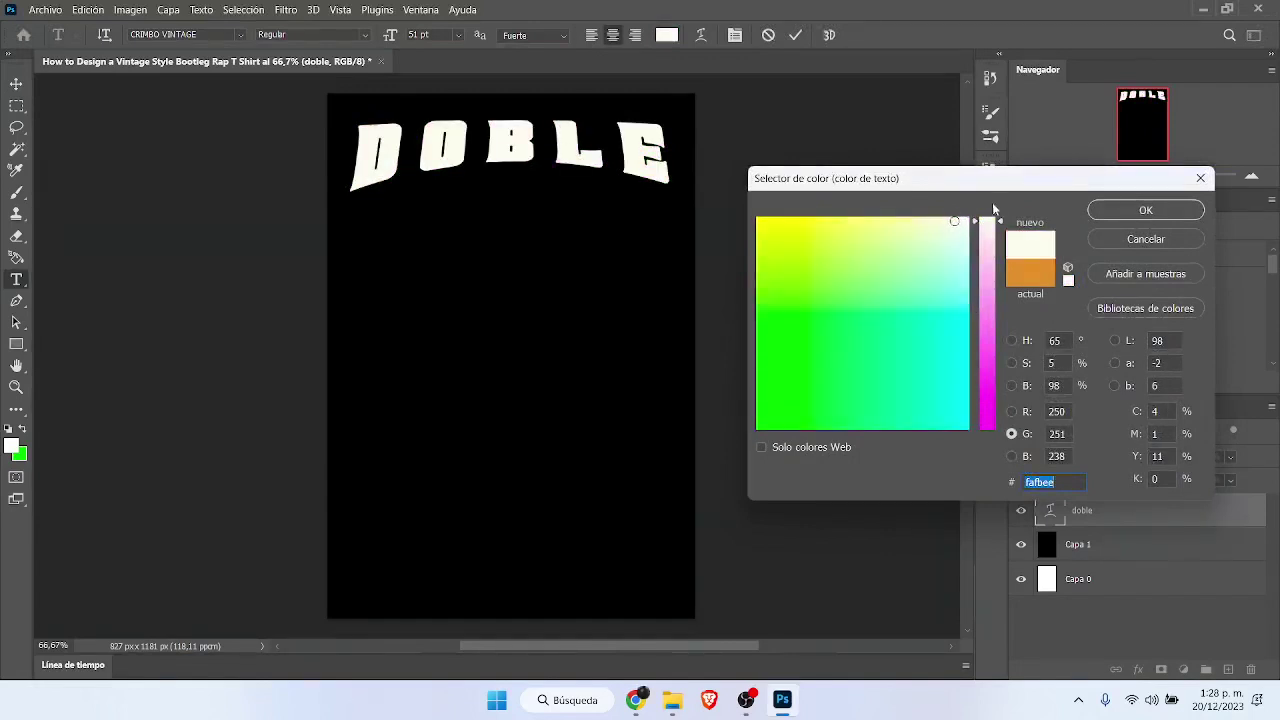
pyautogui.click(968, 218)
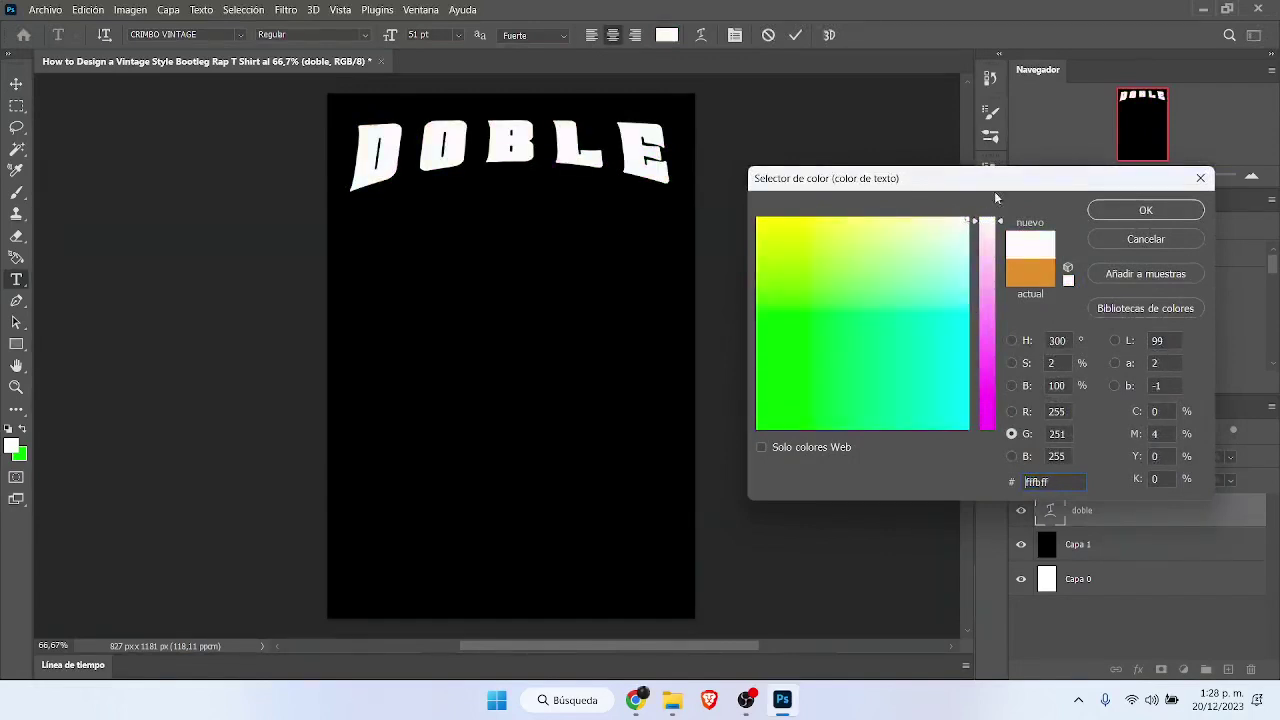
pyautogui.click(1163, 210)
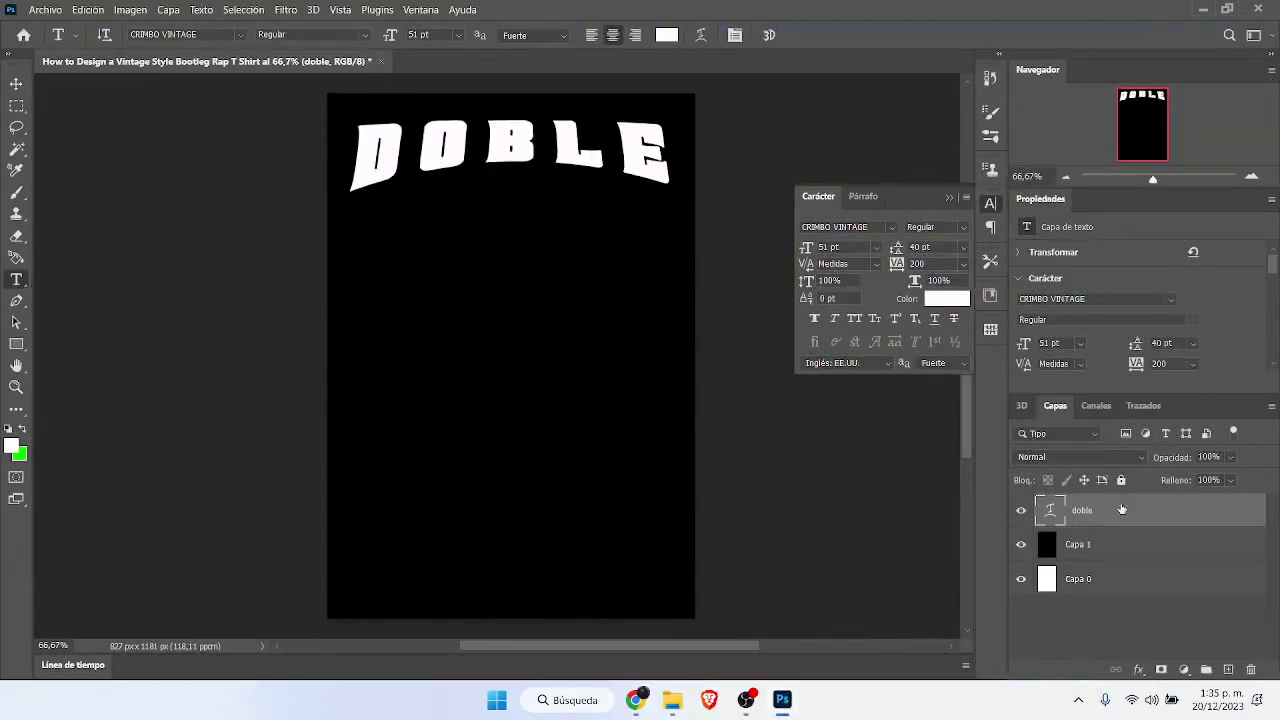
# Step: Duplicate the doble text layer twice, hide both copies and collapse the character settings
pyautogui.hotkey('ctrl', 'j')
pyautogui.hotkey('ctrl', 'j')
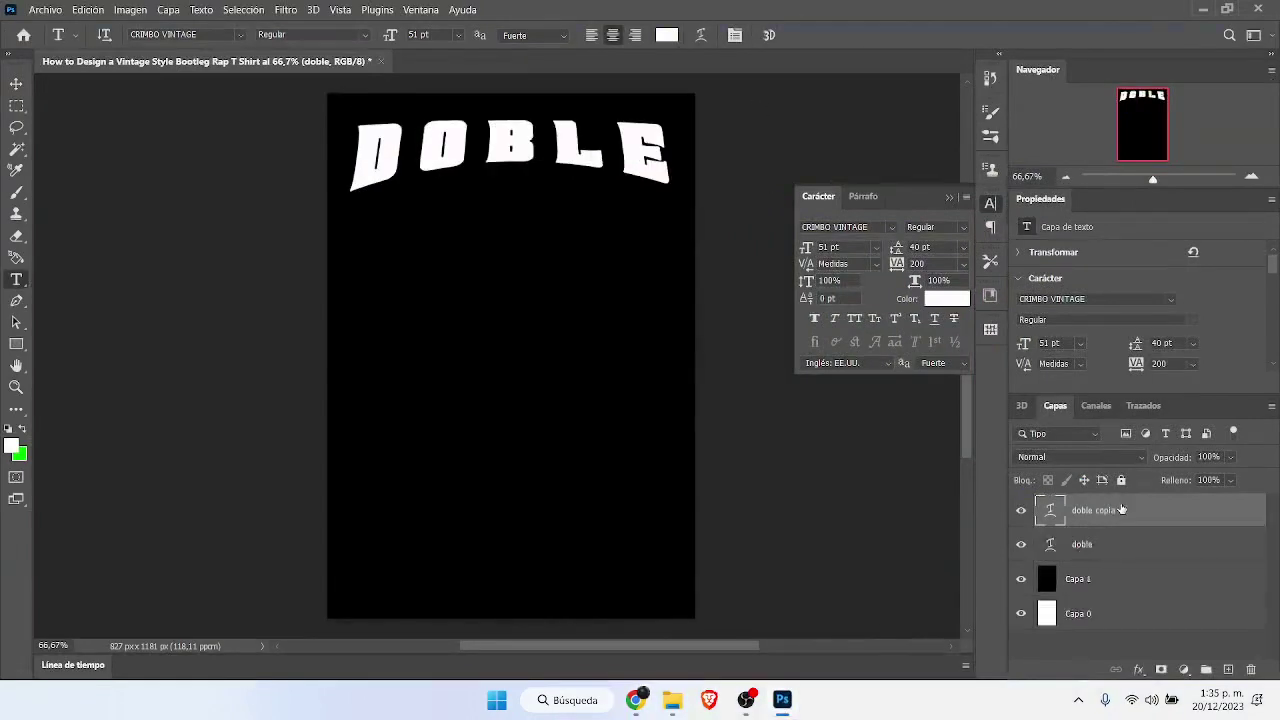
pyautogui.click(1021, 510)
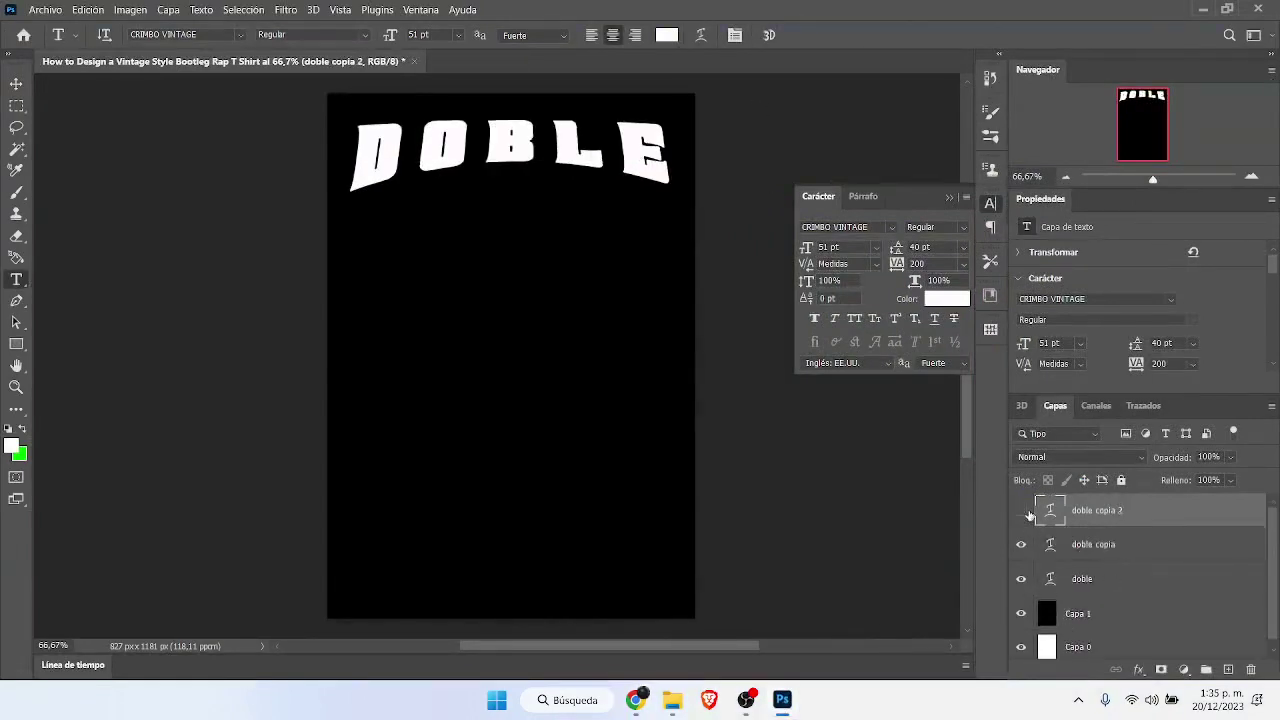
pyautogui.click(1021, 544)
pyautogui.click(949, 197)
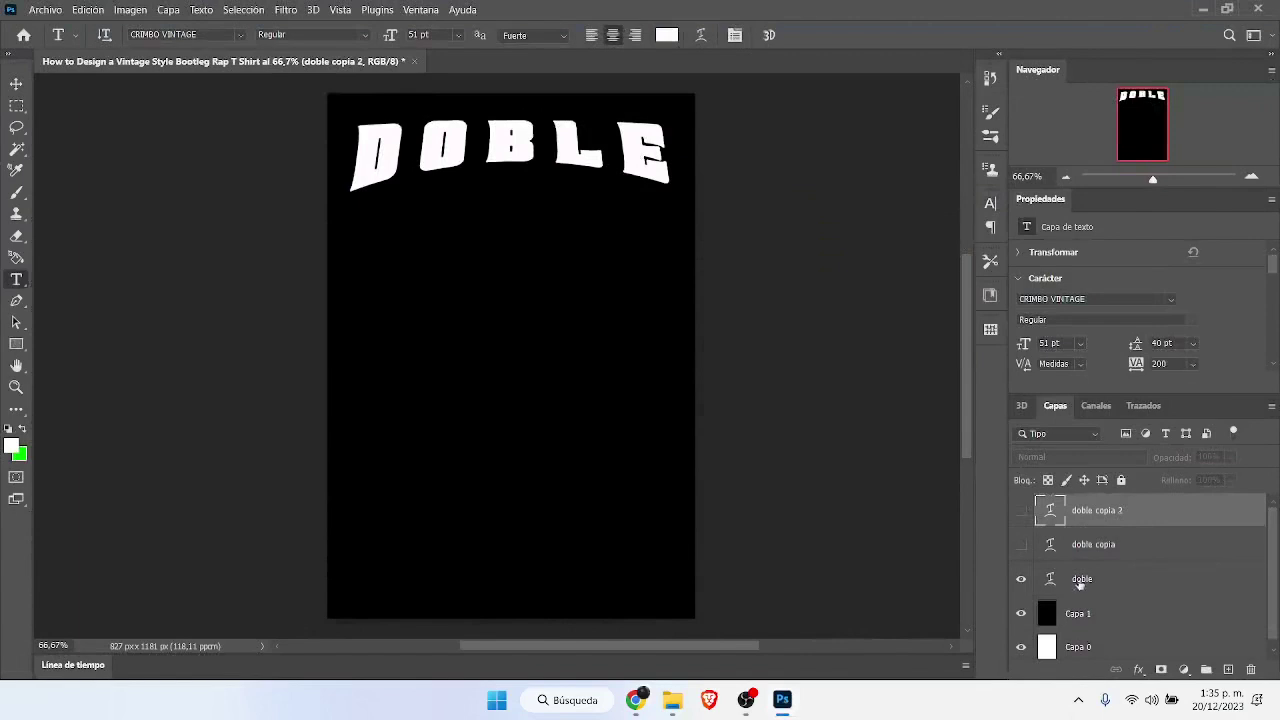
# Step: Add a Bevel and Emboss effect to the original doble layer with the Cincel duro technique and 376% depth
pyautogui.doubleClick(1079, 586)
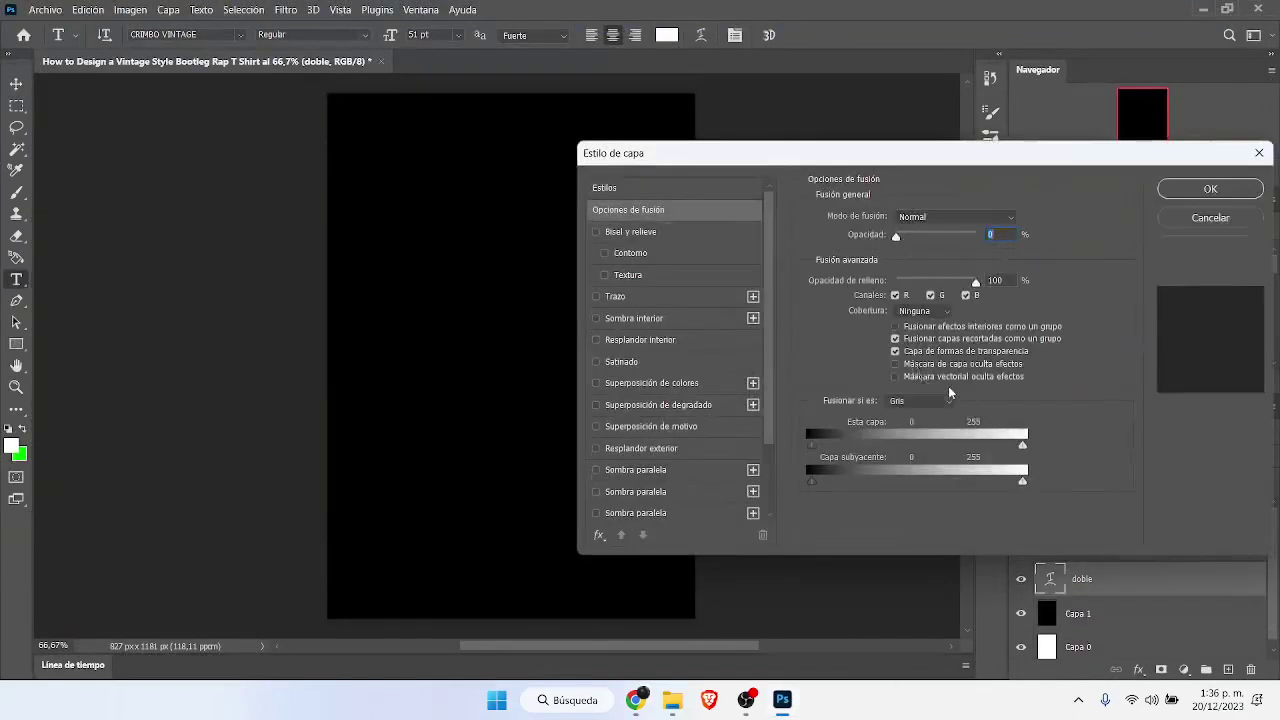
pyautogui.click(596, 231)
pyautogui.click(717, 232)
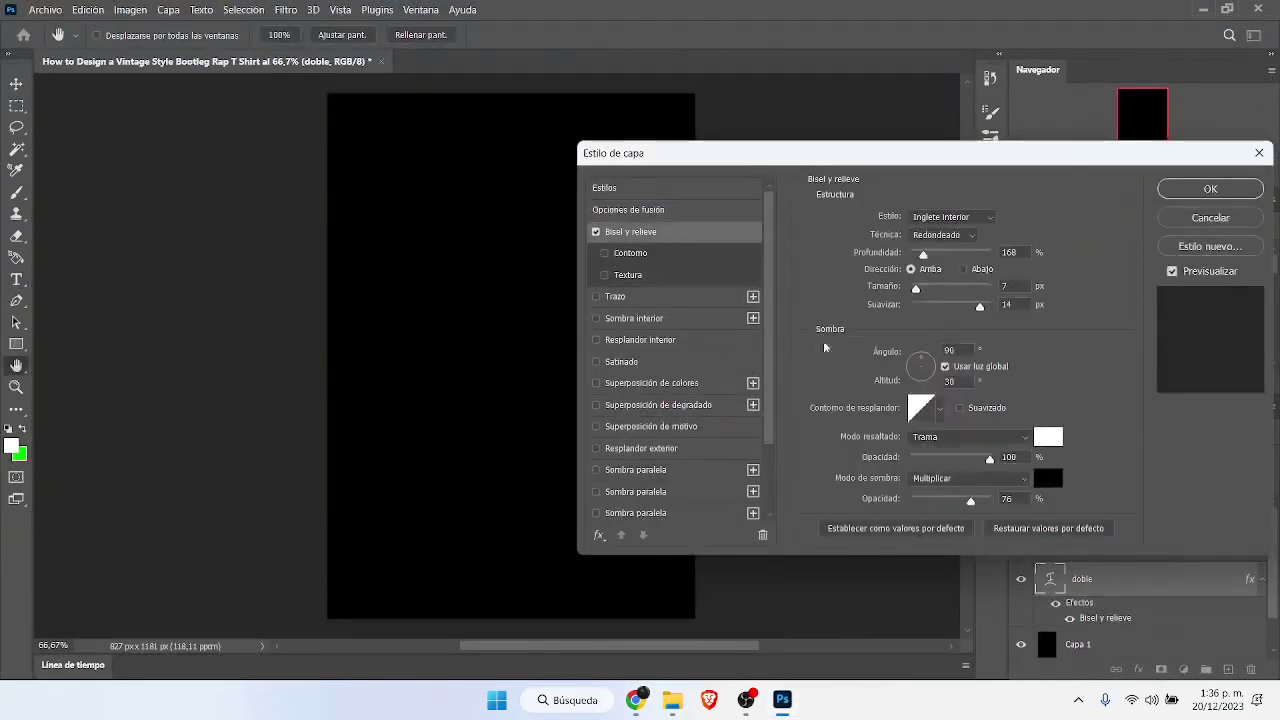
pyautogui.click(966, 235)
pyautogui.click(970, 235)
pyautogui.click(970, 235)
pyautogui.click(940, 261)
pyautogui.doubleClick(1032, 253)
pyautogui.write('3')
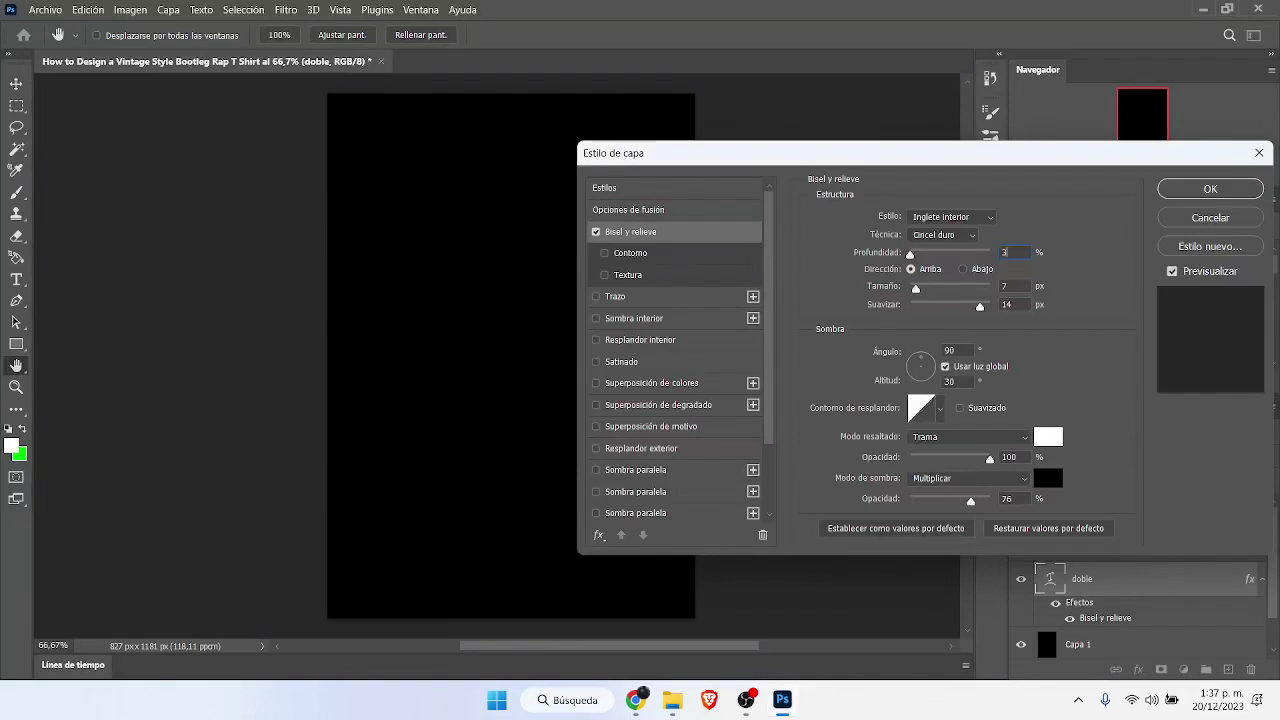
pyautogui.write('76')
# Step: Set the bevel's size to 158 px and its soften value to 16 px
pyautogui.click(926, 289)
pyautogui.write('158')
pyautogui.doubleClick(1018, 304)
pyautogui.moveTo(979, 307); pyautogui.dragTo(990, 307)
pyautogui.click(955, 218)
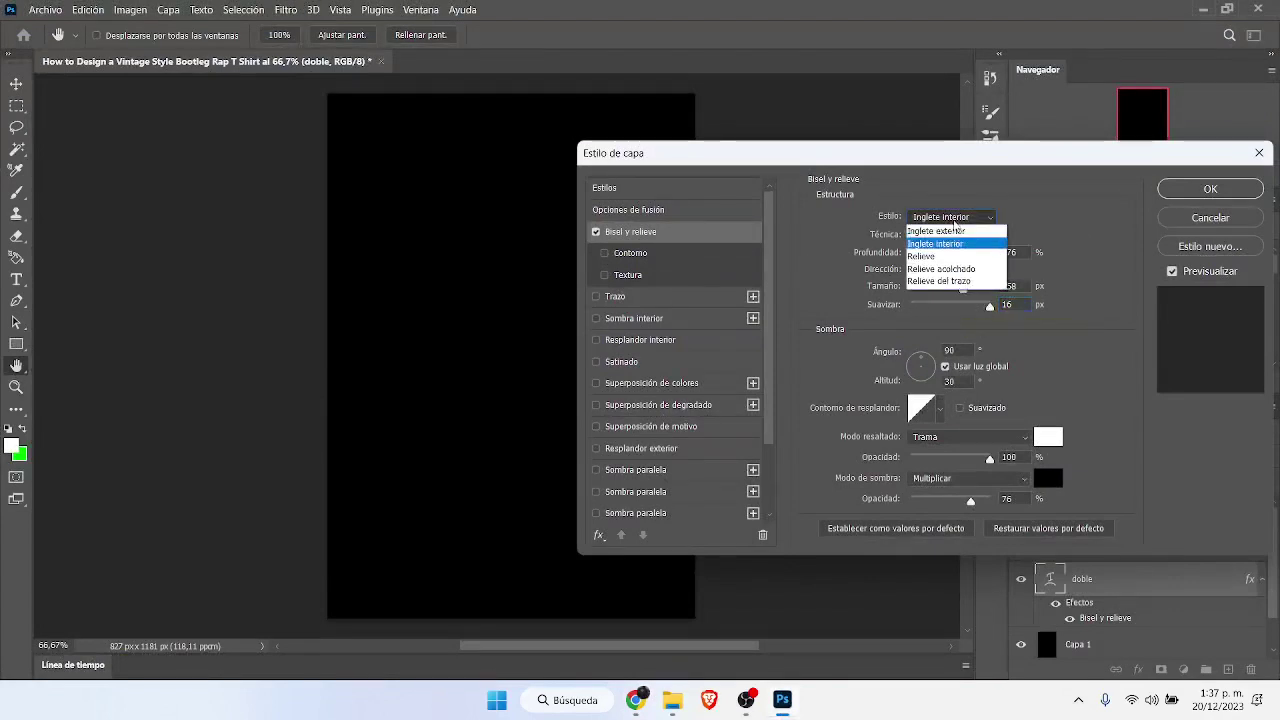
pyautogui.click(954, 222)
pyautogui.click(944, 220)
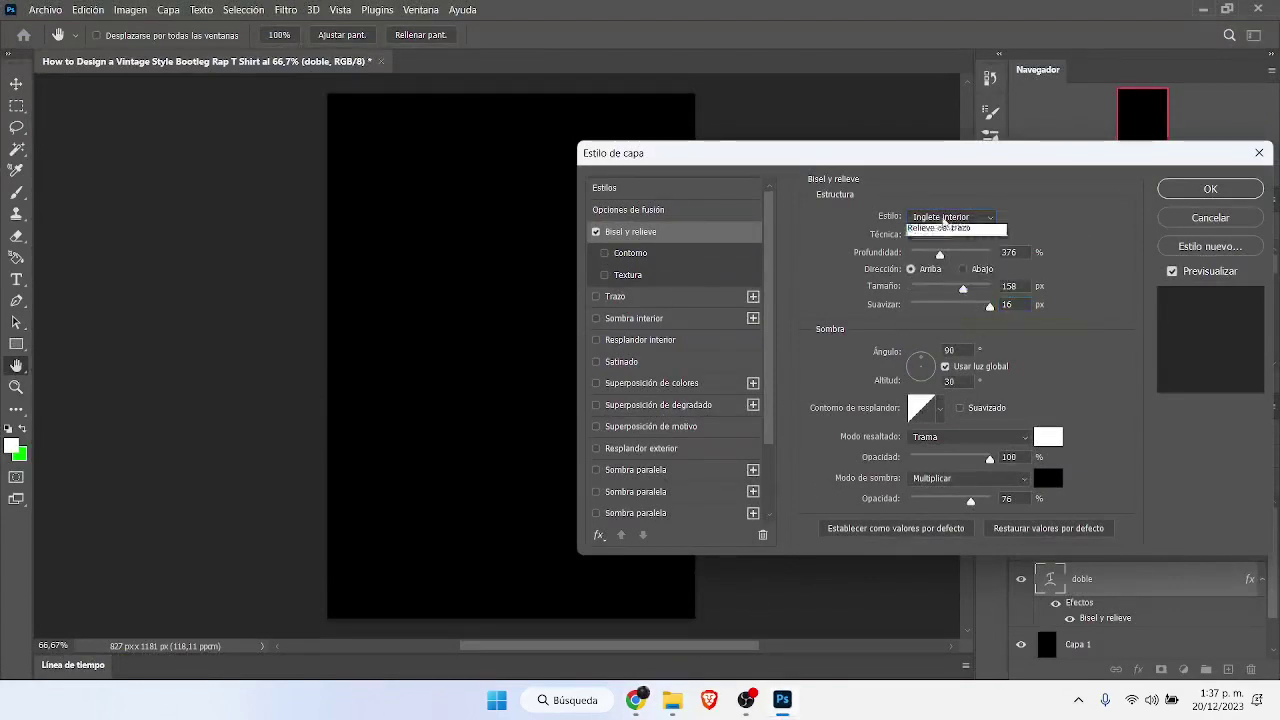
pyautogui.click(934, 243)
pyautogui.click(950, 217)
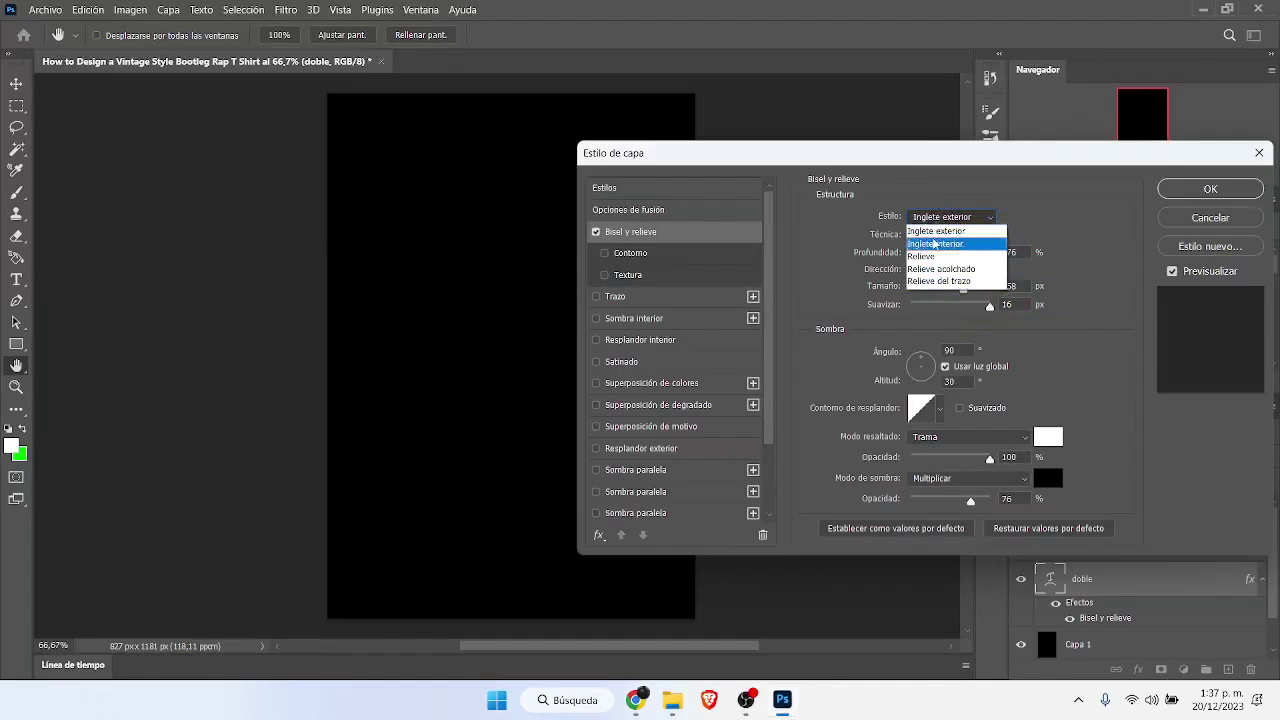
pyautogui.click(935, 243)
# Step: Set the bevel's shading angle to 60° and its altitude to 1°
pyautogui.click(958, 349)
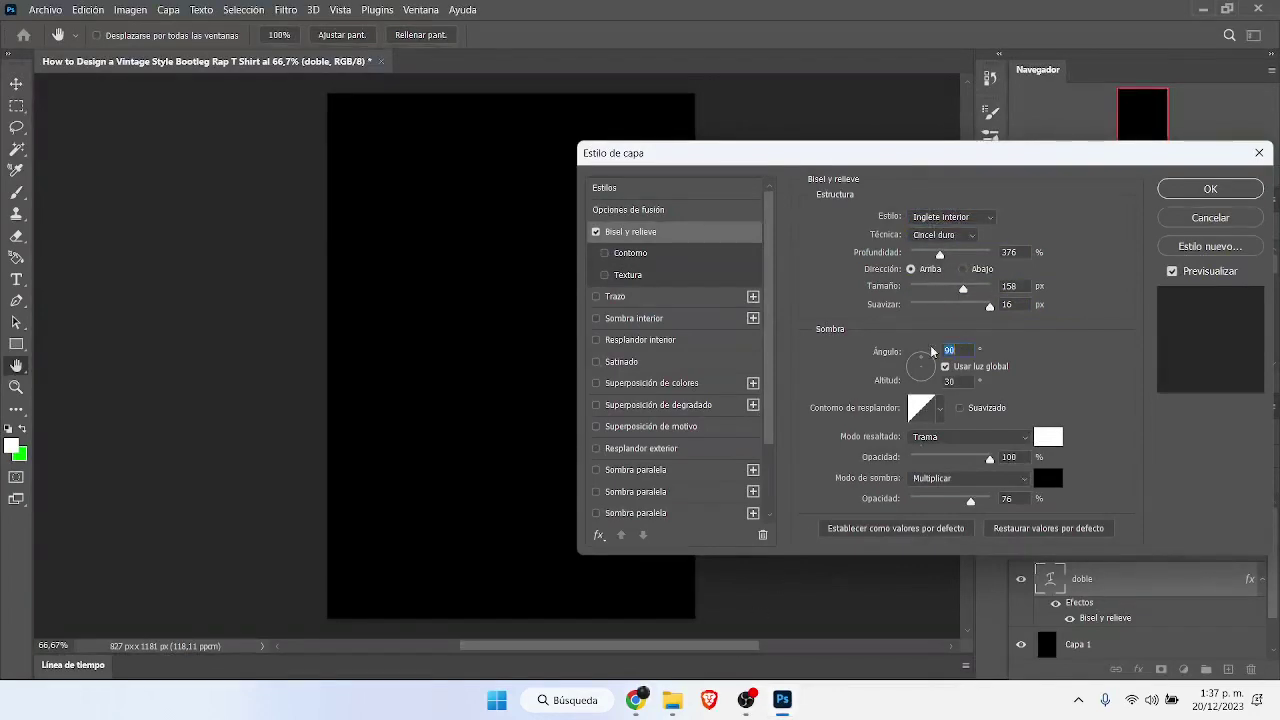
pyautogui.write('60')
pyautogui.press('Tab')
pyautogui.write('1')
# Step: Apply the fourth preset in the first row as the bevel's gloss contour and set the highlight mode to Luz suave
pyautogui.click(939, 406)
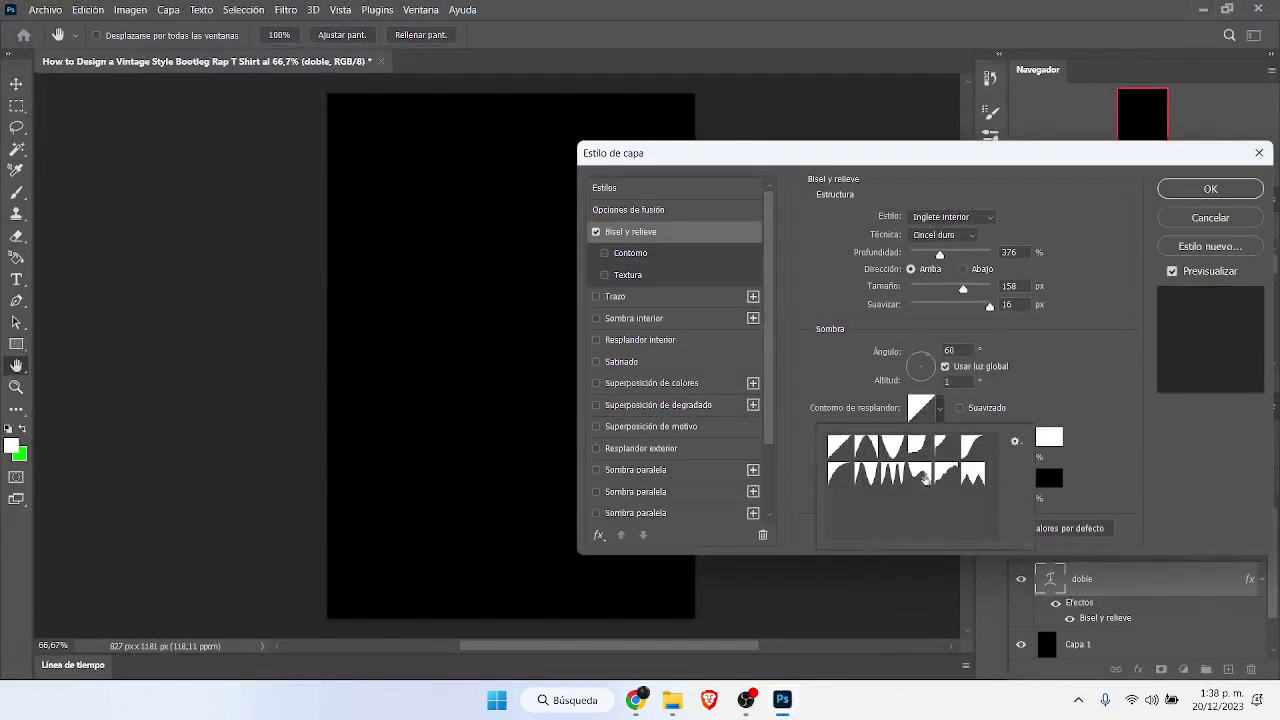
pyautogui.click(918, 446)
pyautogui.click(1046, 451)
pyautogui.click(960, 436)
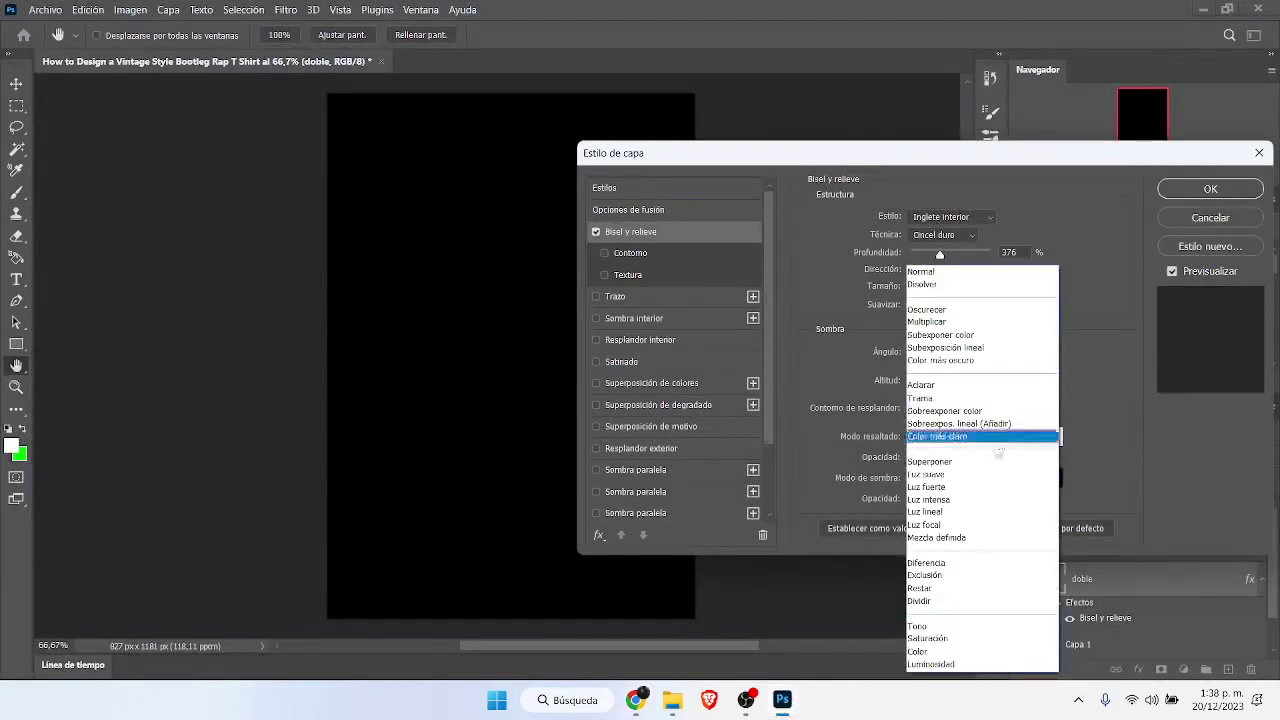
pyautogui.click(958, 474)
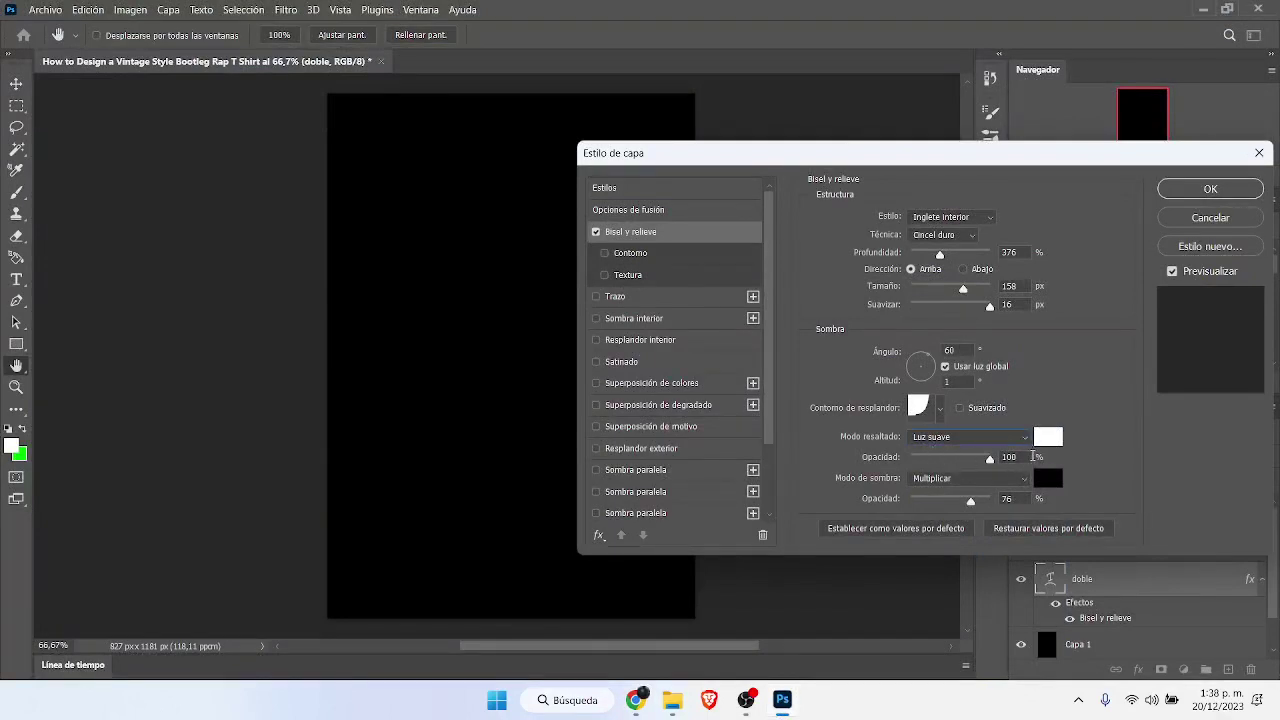
# Step: Set the bevel's highlight opacity to 99% and its shadow opacity to 0%
pyautogui.write('99')
pyautogui.doubleClick(1019, 499)
pyautogui.write('0')
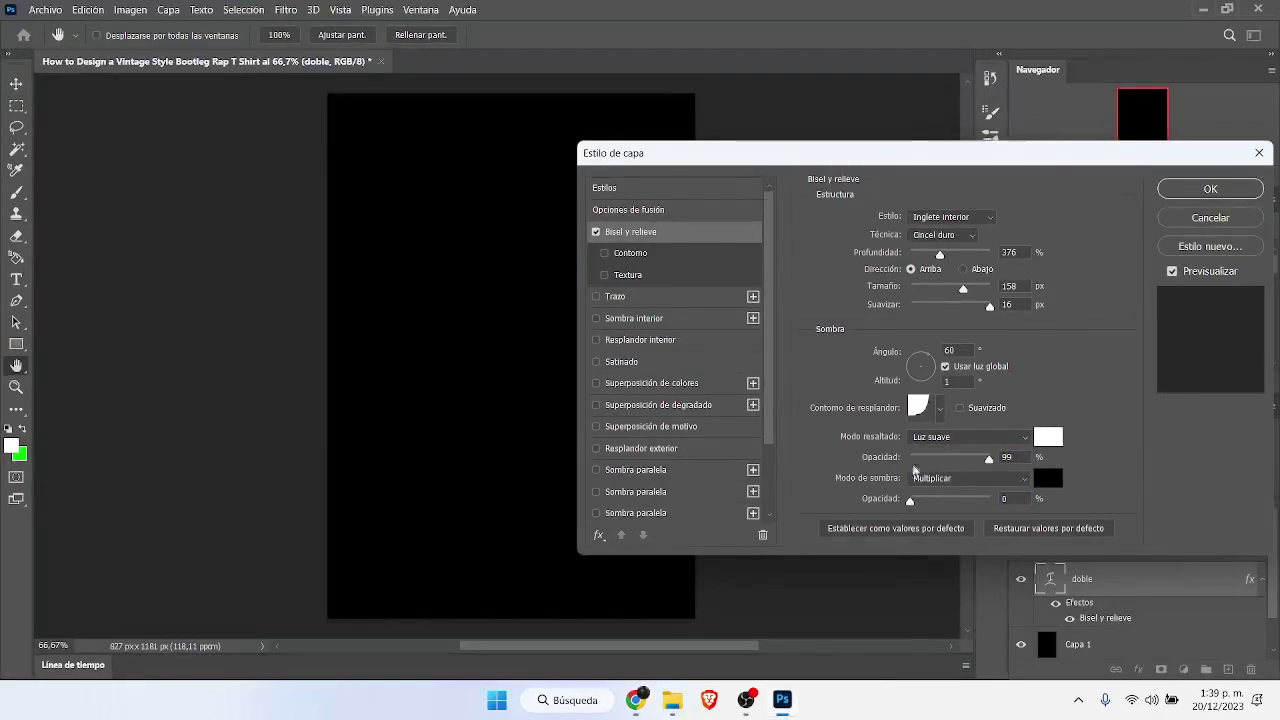
# Step: Enable the bevel's Contorno option and apply the fifth contour preset in the second row
pyautogui.click(645, 255)
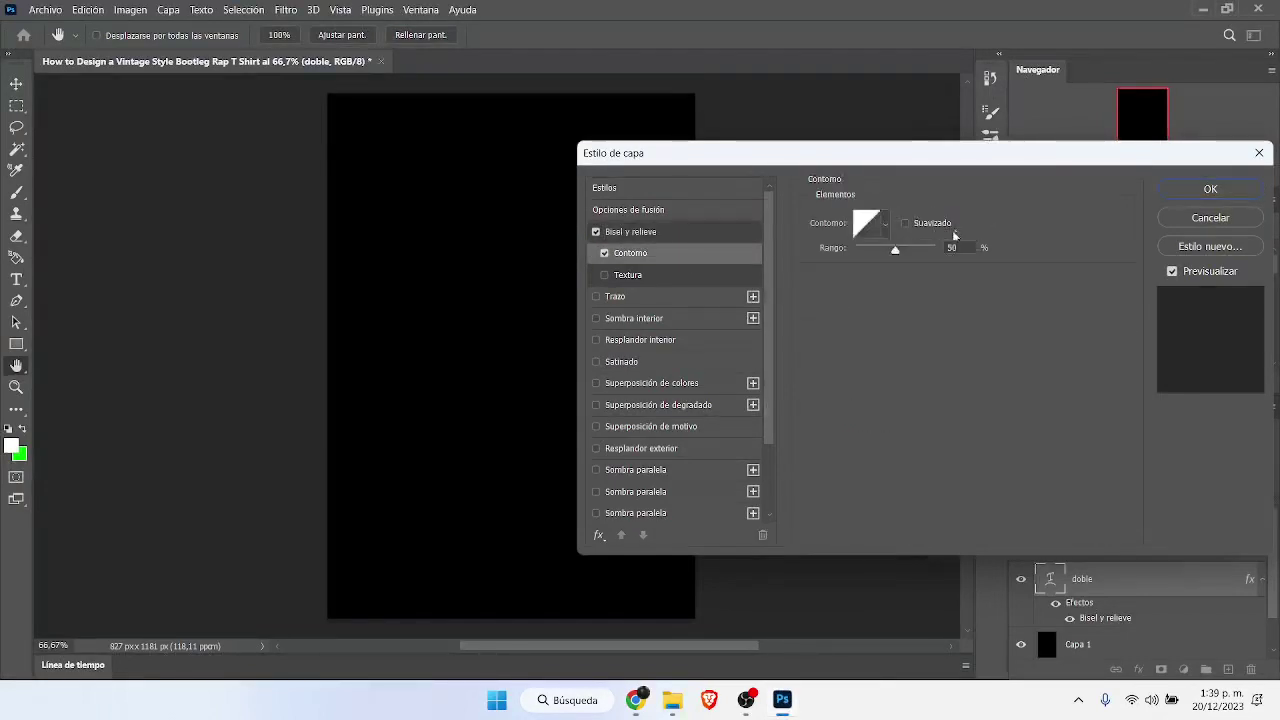
pyautogui.click(888, 229)
pyautogui.click(891, 290)
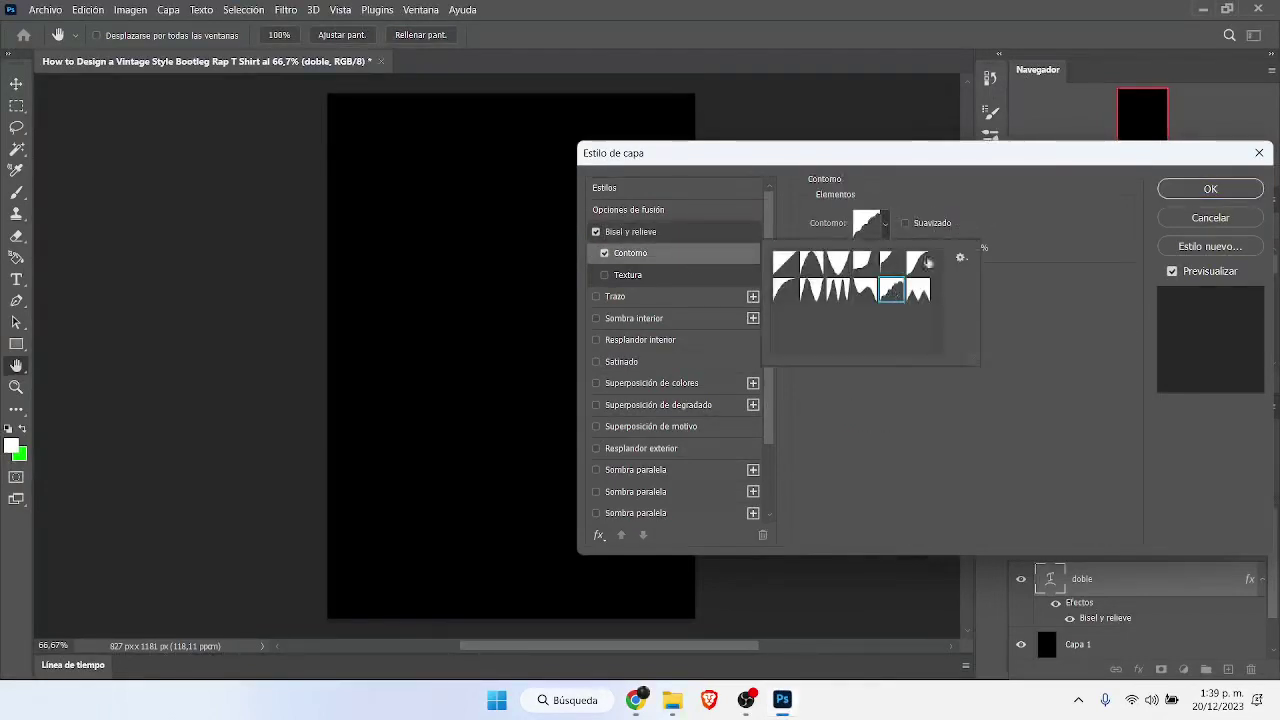
pyautogui.click(902, 388)
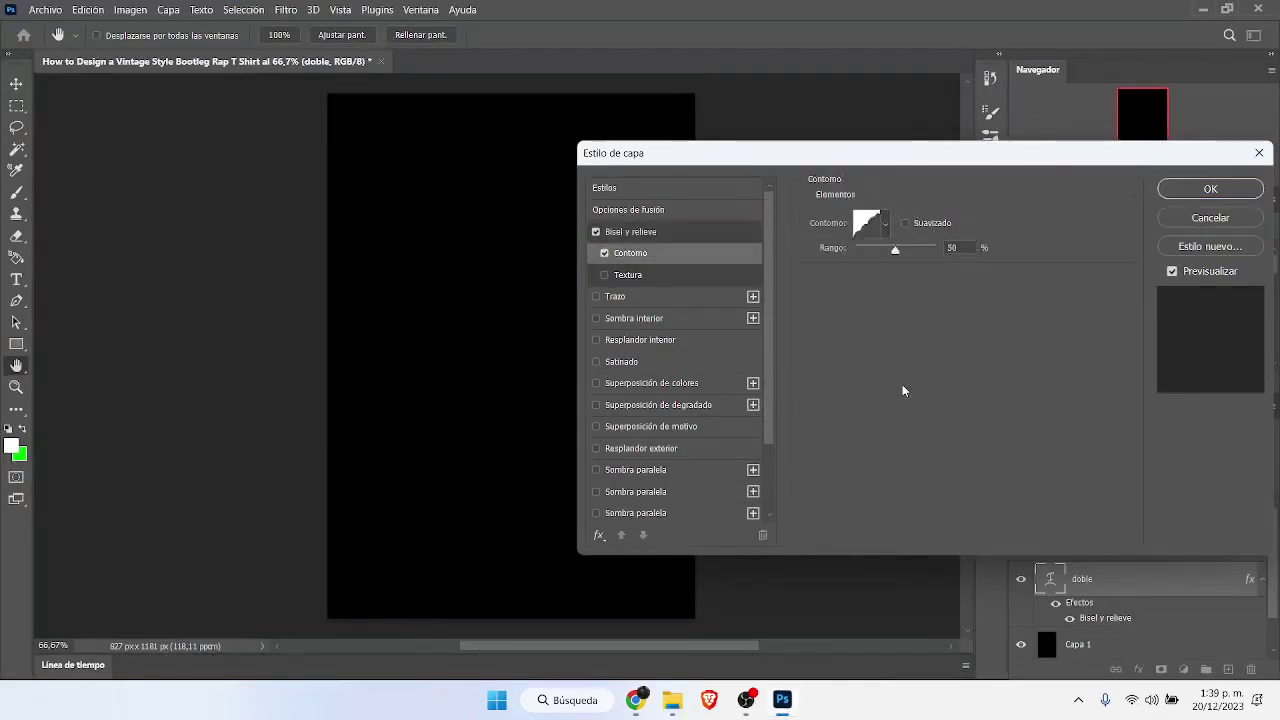
pyautogui.click(614, 342)
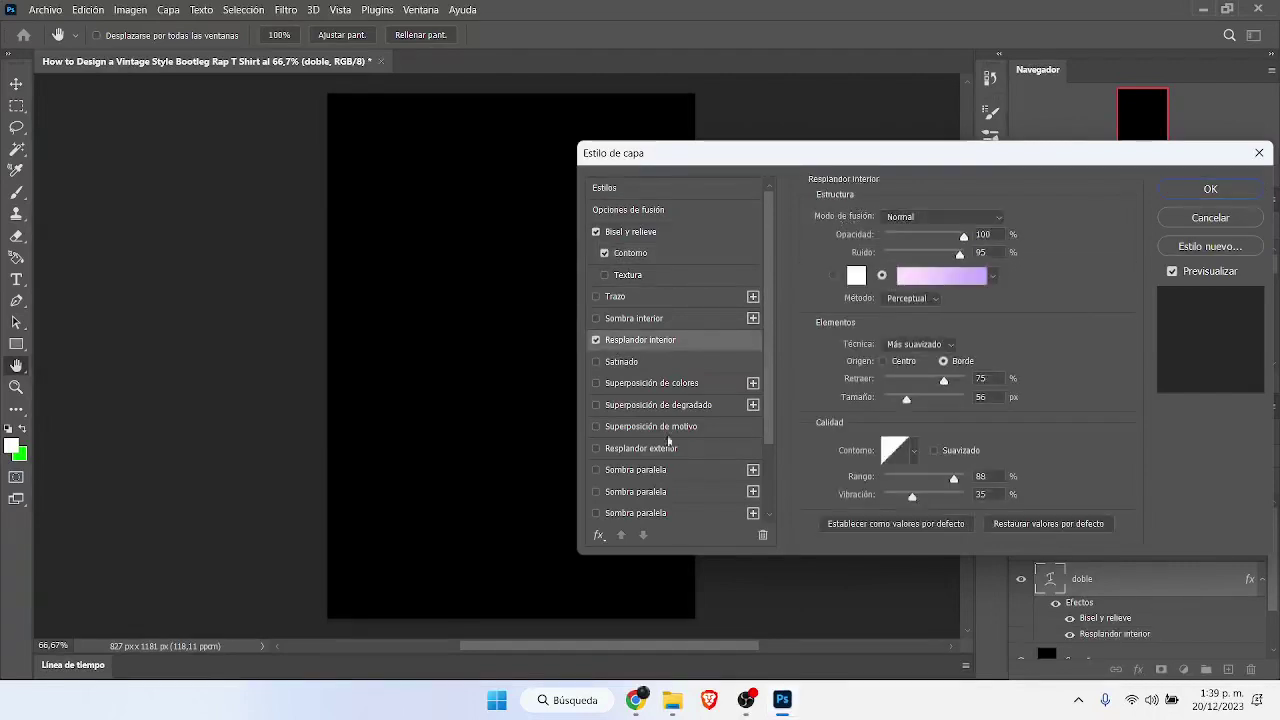
pyautogui.click(592, 345)
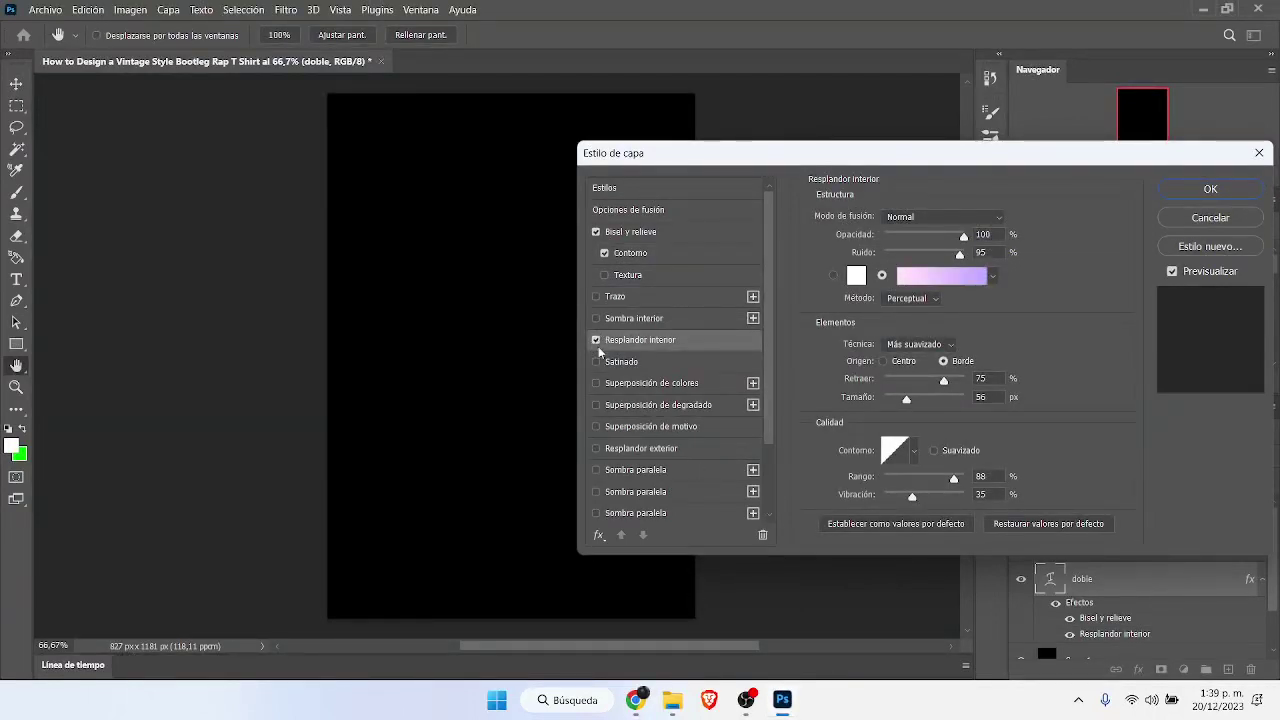
pyautogui.click(596, 341)
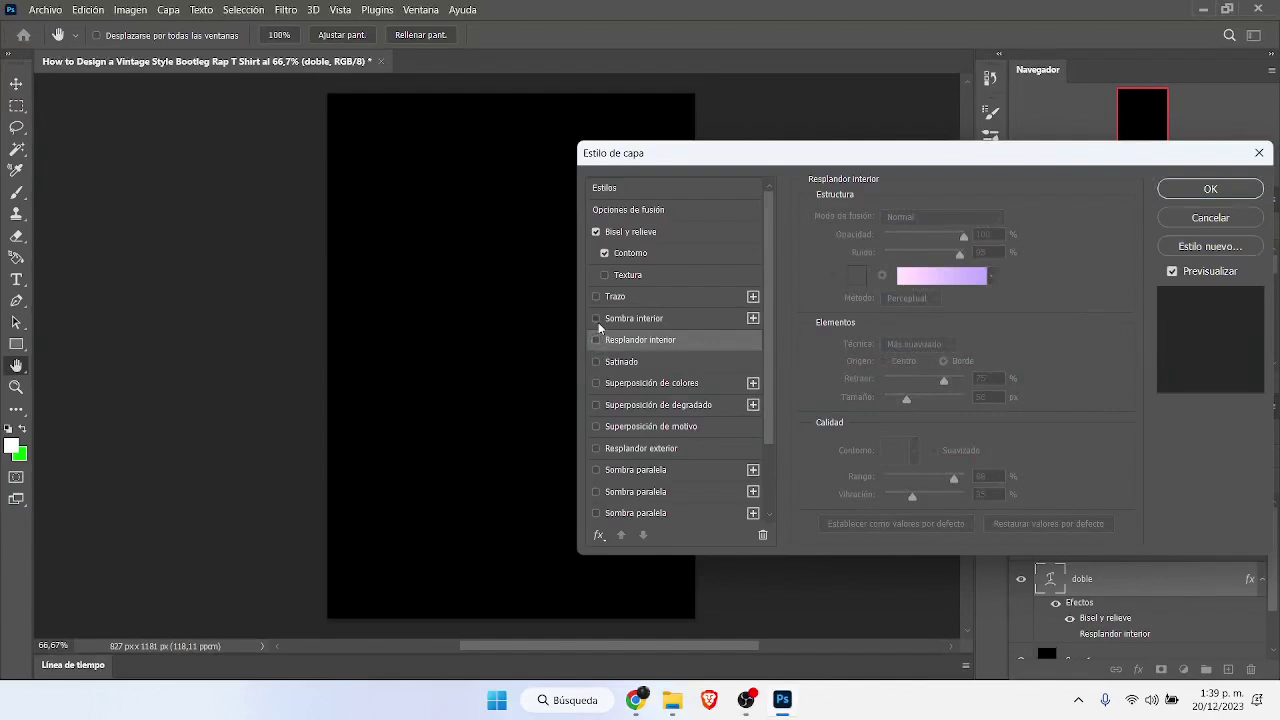
# Step: Add an inner shadow to the doble layer and set its color to near-black 040606
pyautogui.click(597, 319)
pyautogui.click(630, 319)
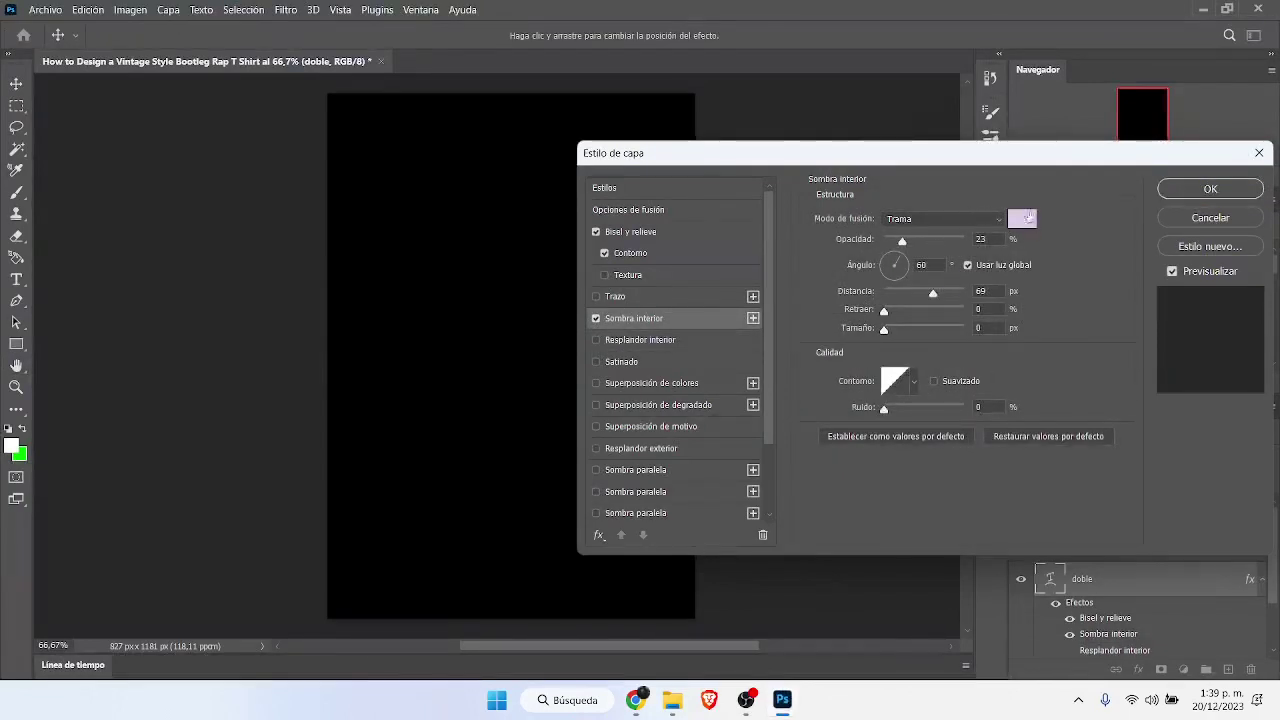
pyautogui.click(1024, 219)
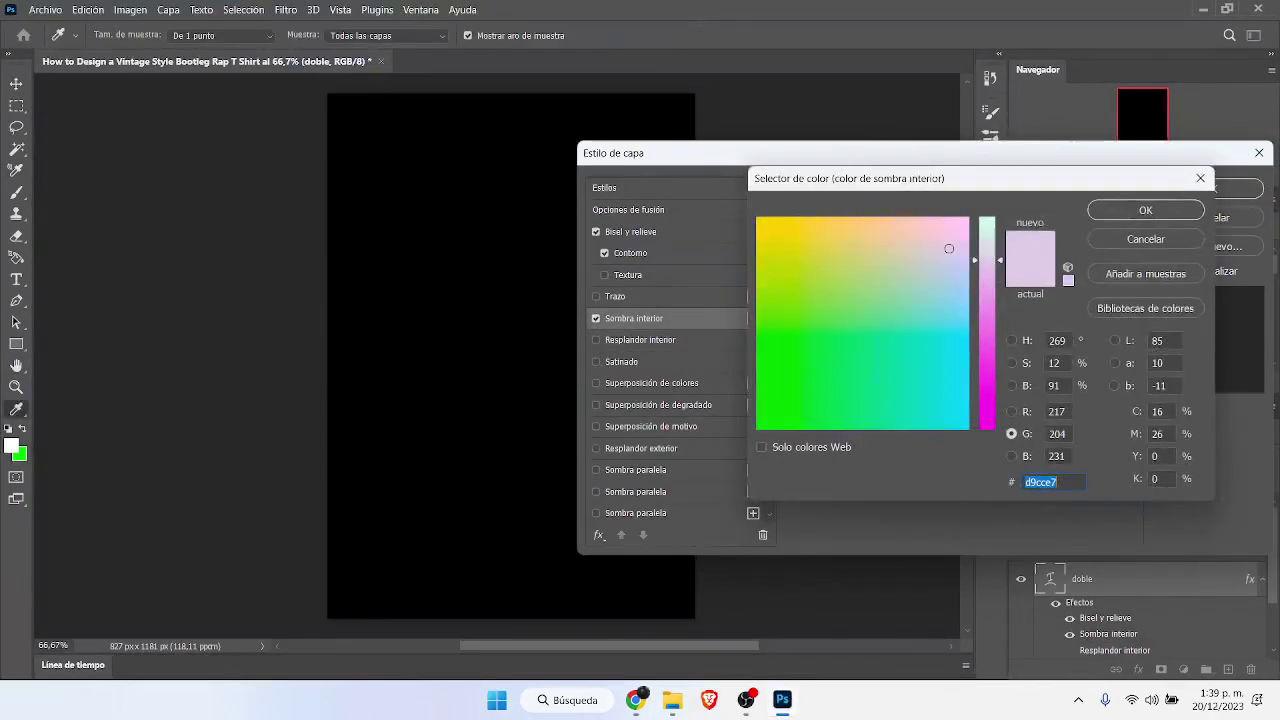
pyautogui.click(957, 430)
pyautogui.click(987, 428)
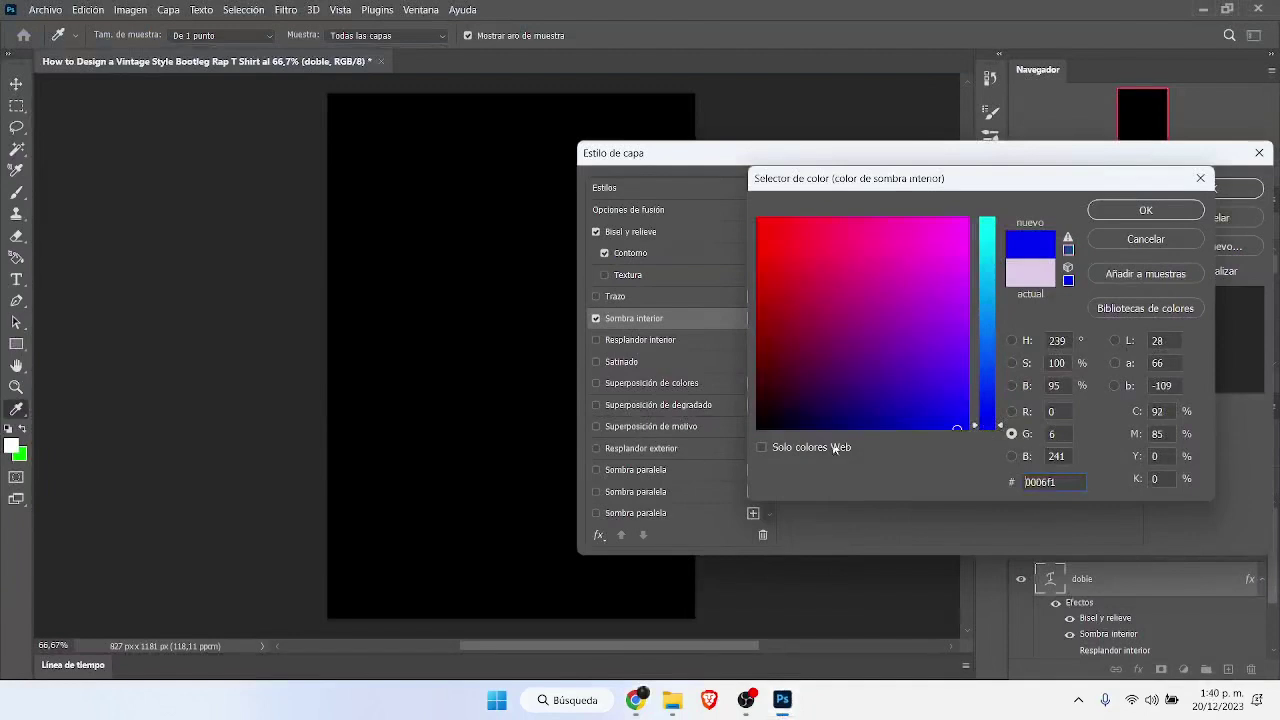
pyautogui.click(760, 427)
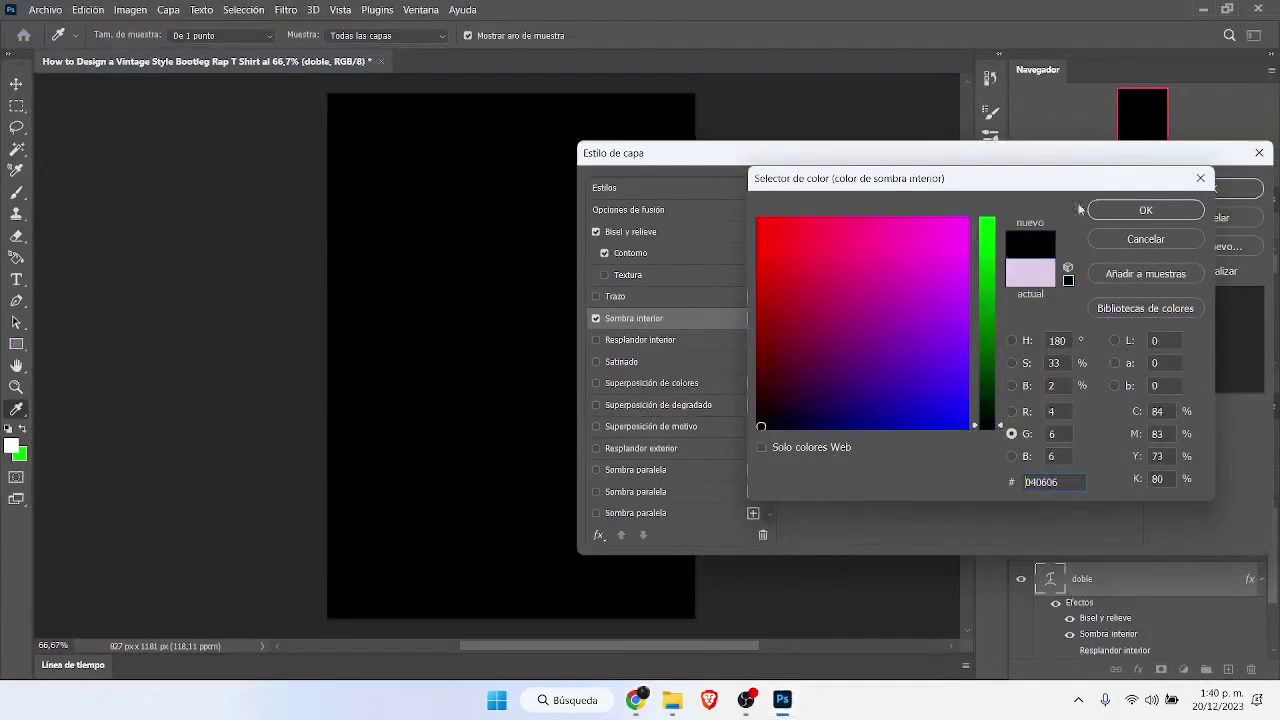
pyautogui.click(1118, 211)
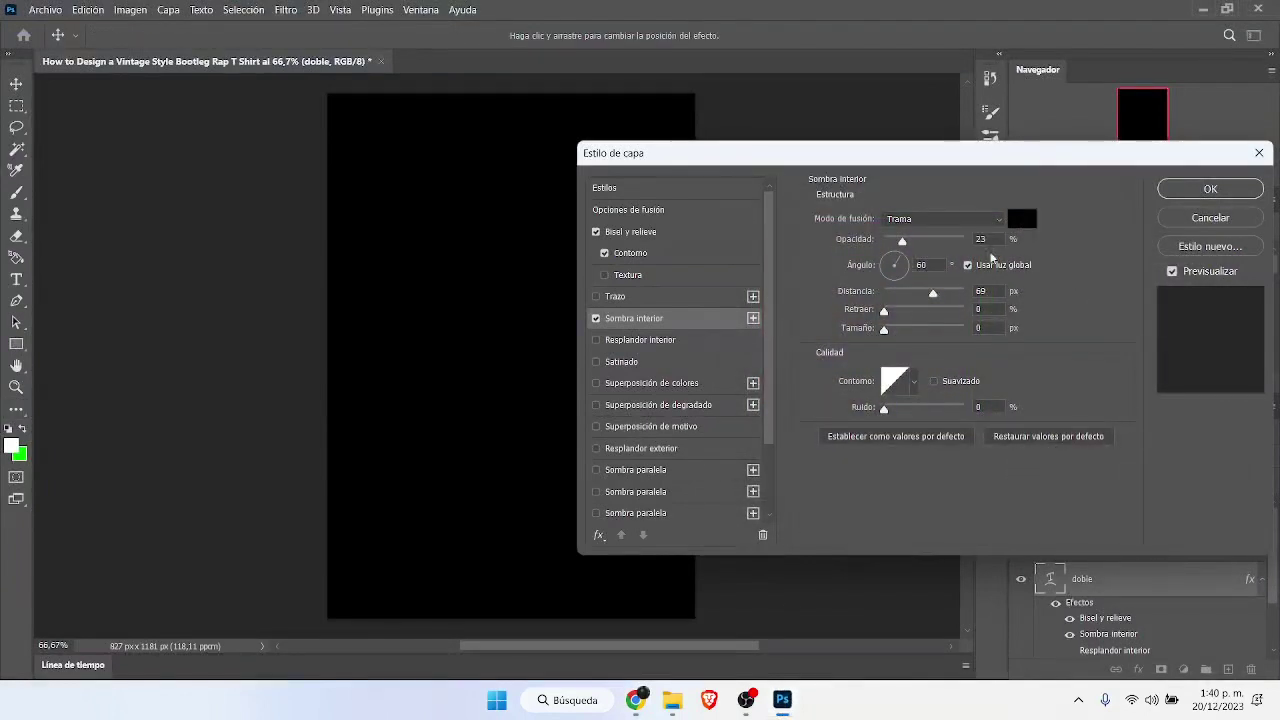
# Step: Set the inner shadow's opacity to 92%, distance to 31 px, choke (Retraer) to 9% and size to 49 px
pyautogui.doubleClick(990, 241)
pyautogui.write('292')
pyautogui.press('Tab')
pyautogui.write('31')
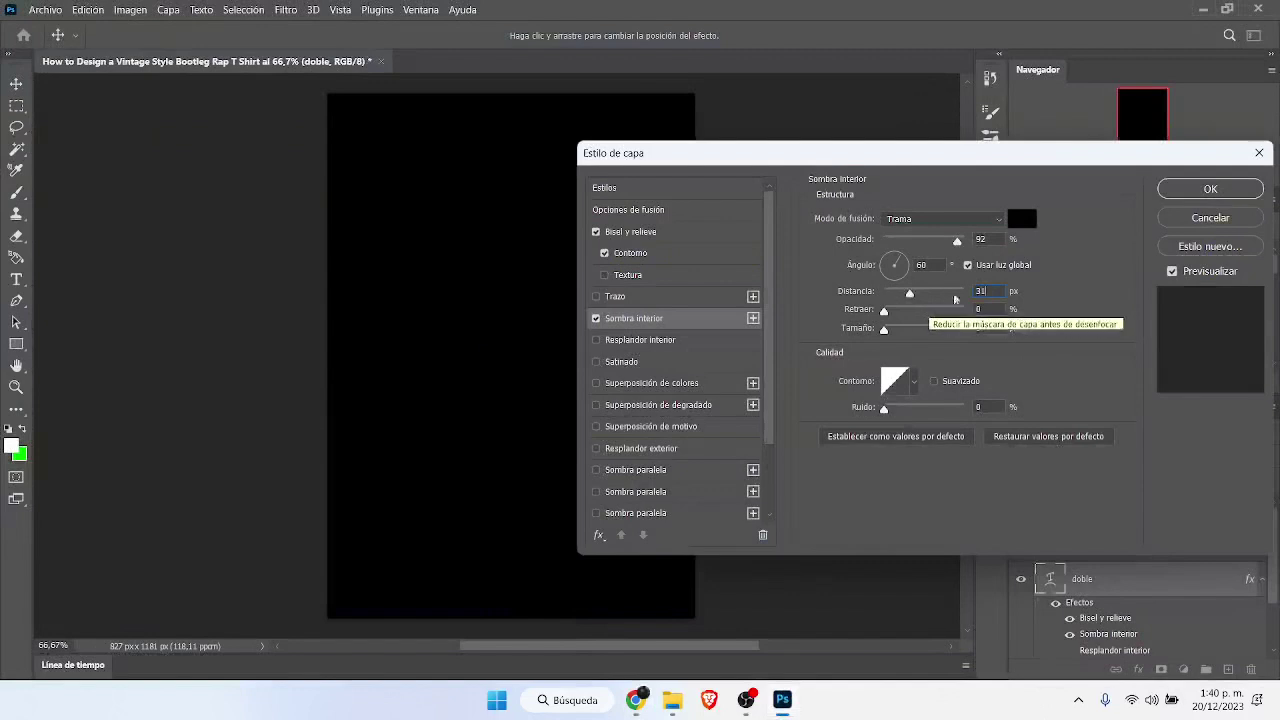
pyautogui.click(996, 311)
pyautogui.press('BackSpace')
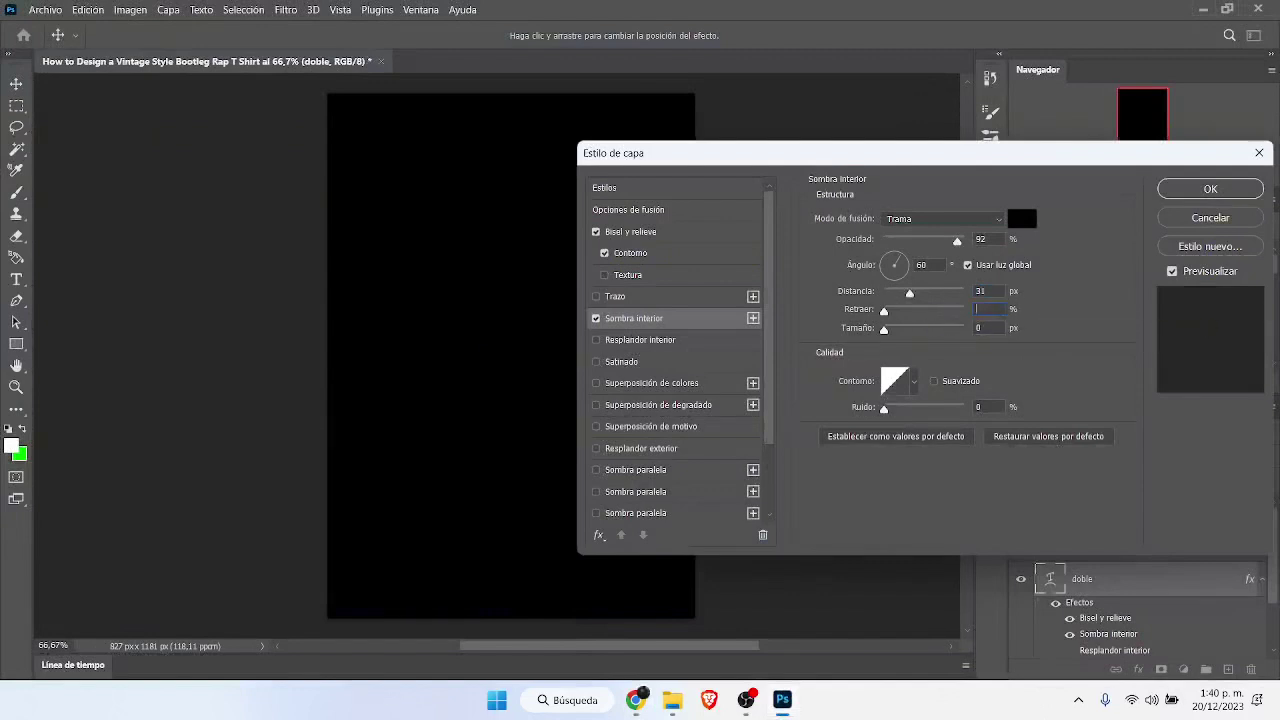
pyautogui.write('9')
pyautogui.press('Tab')
pyautogui.write('49')
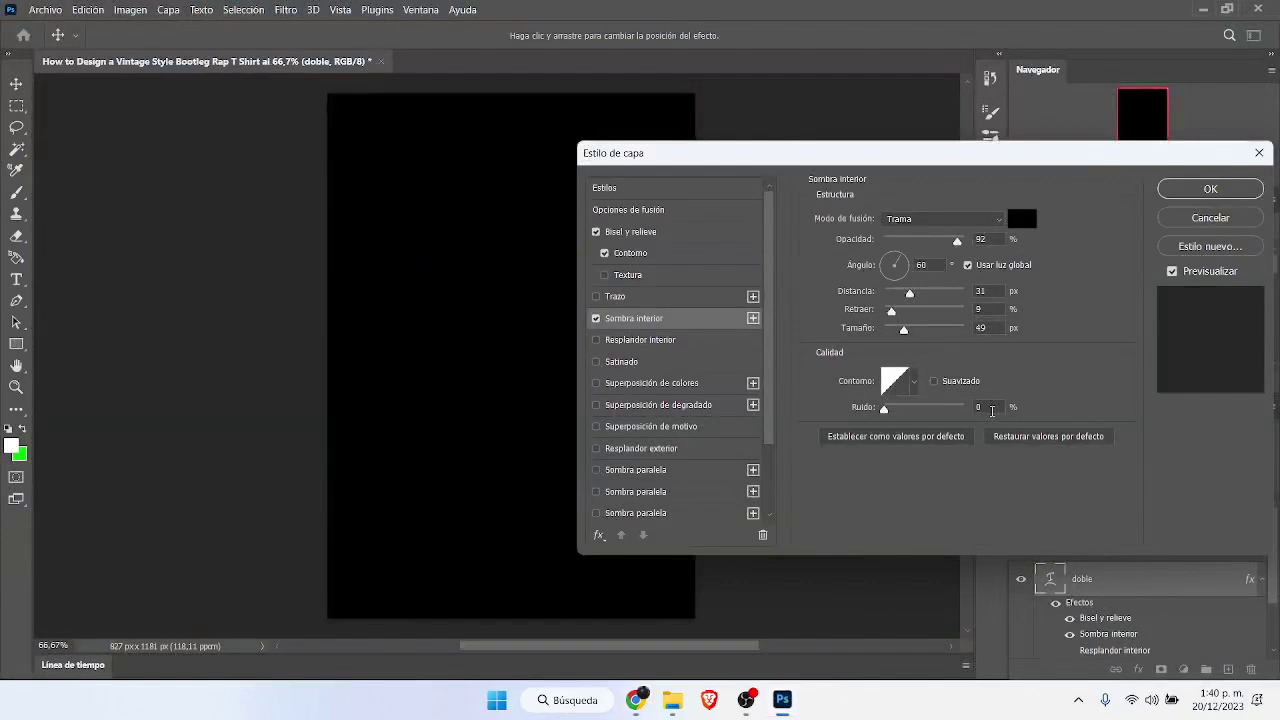
# Step: Set the inner shadow's noise to 13% and apply the fifth contour preset in the second row to it
pyautogui.click(978, 408)
pyautogui.click(913, 385)
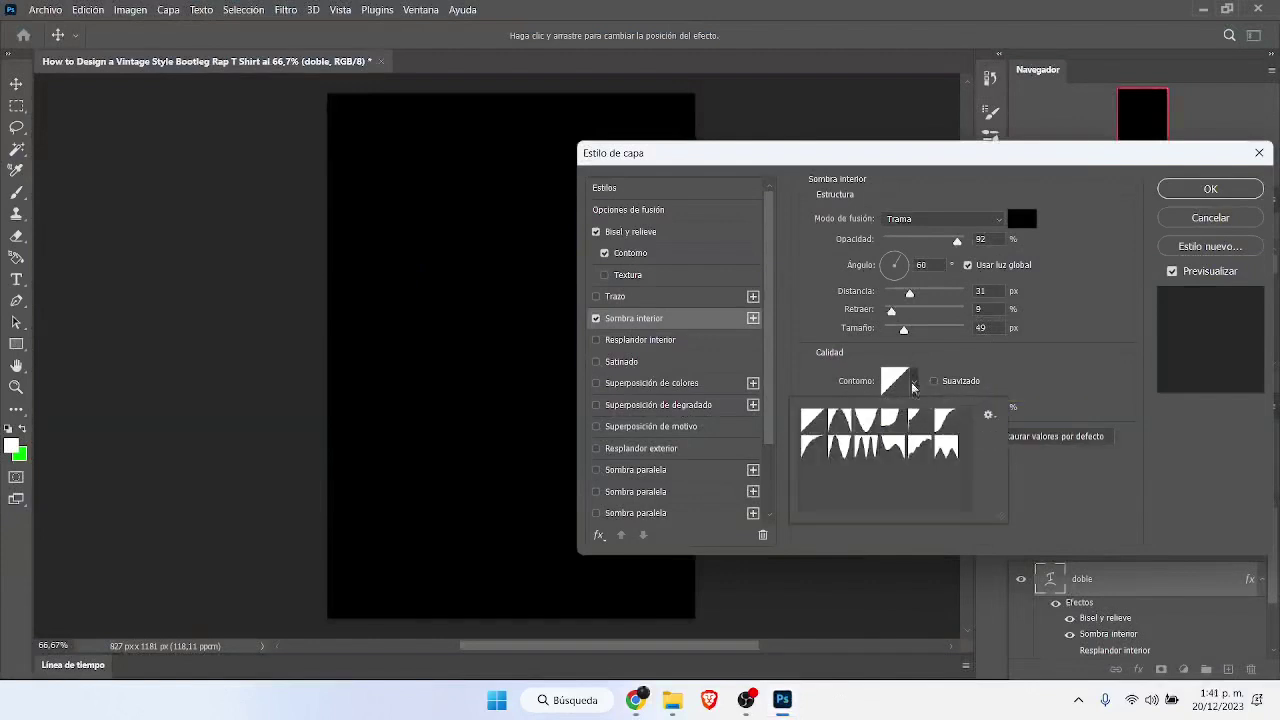
pyautogui.click(919, 447)
pyautogui.click(1090, 355)
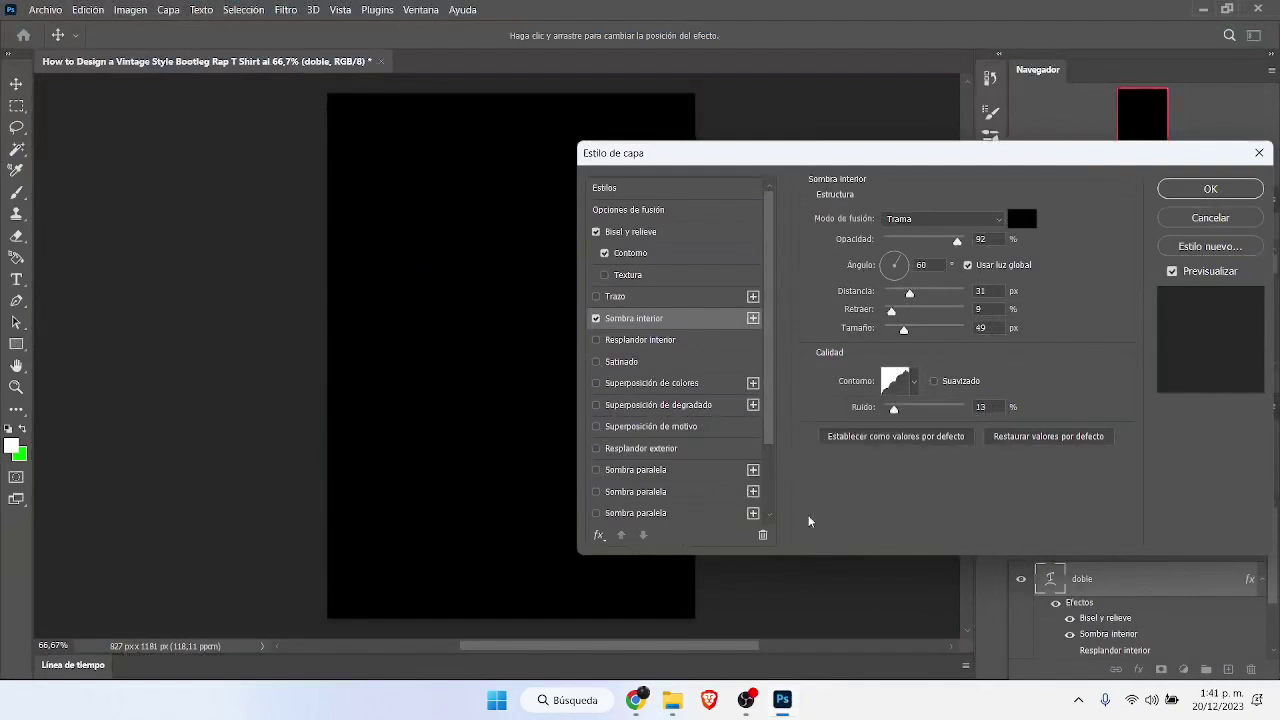
# Step: Add an inner glow to the doble layer with the Dividir blend mode
pyautogui.click(645, 340)
pyautogui.click(937, 216)
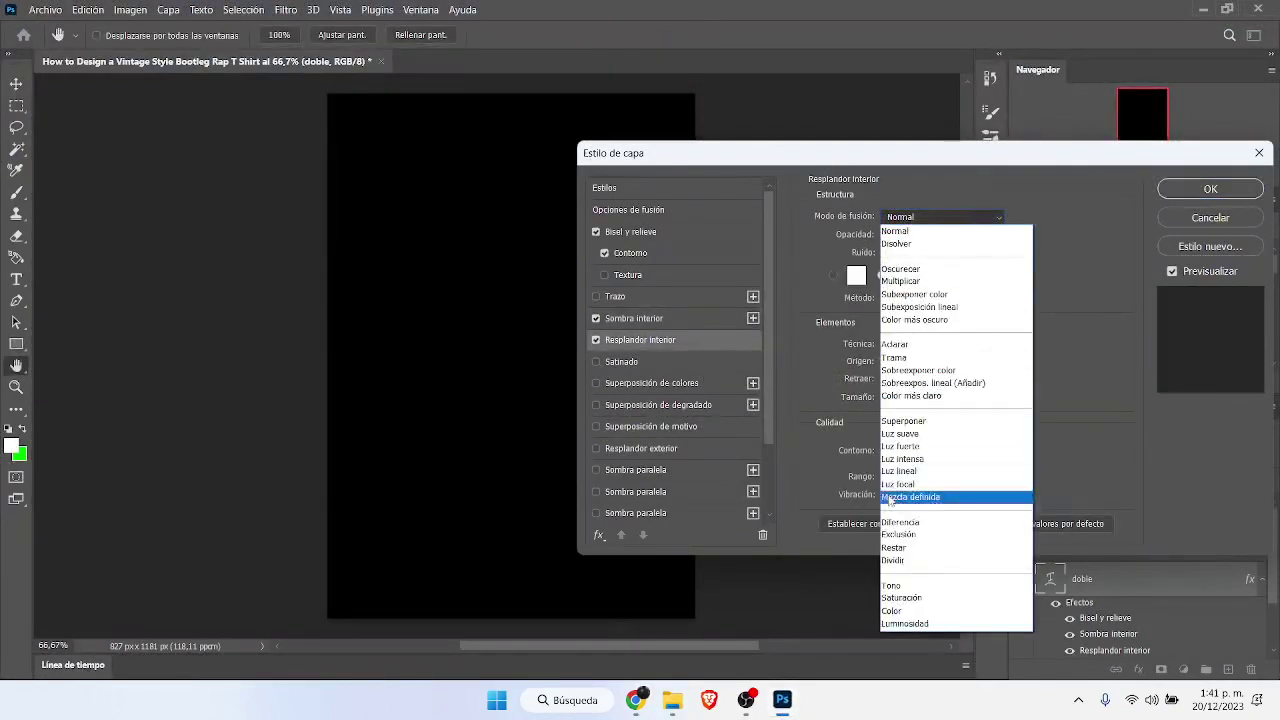
pyautogui.click(912, 562)
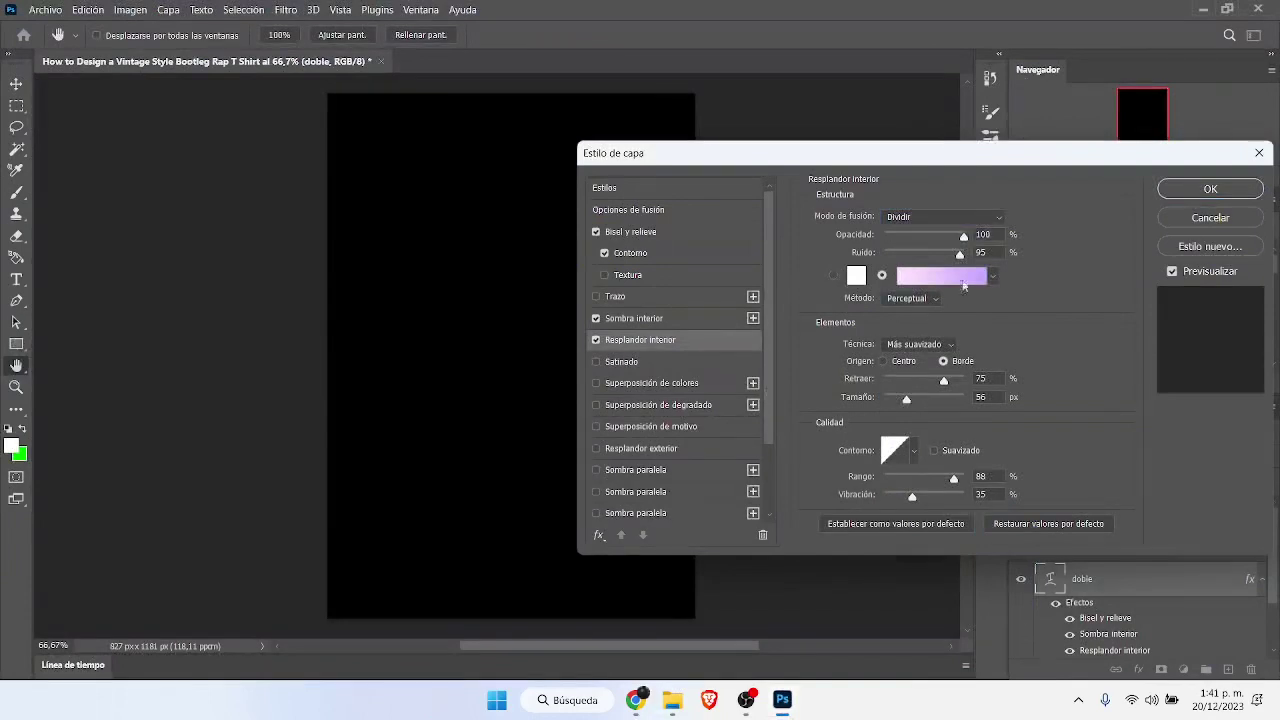
# Step: Give the inner glow the solid red color d92622
pyautogui.click(856, 275)
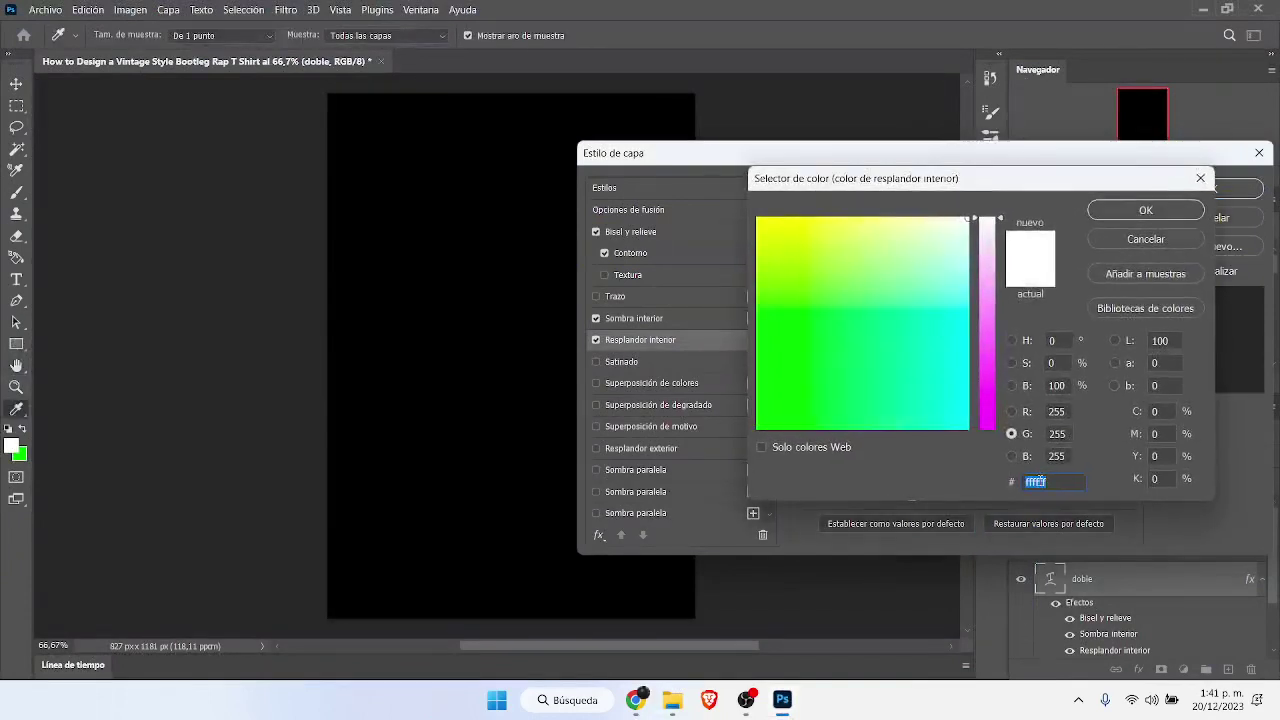
pyautogui.write('d')
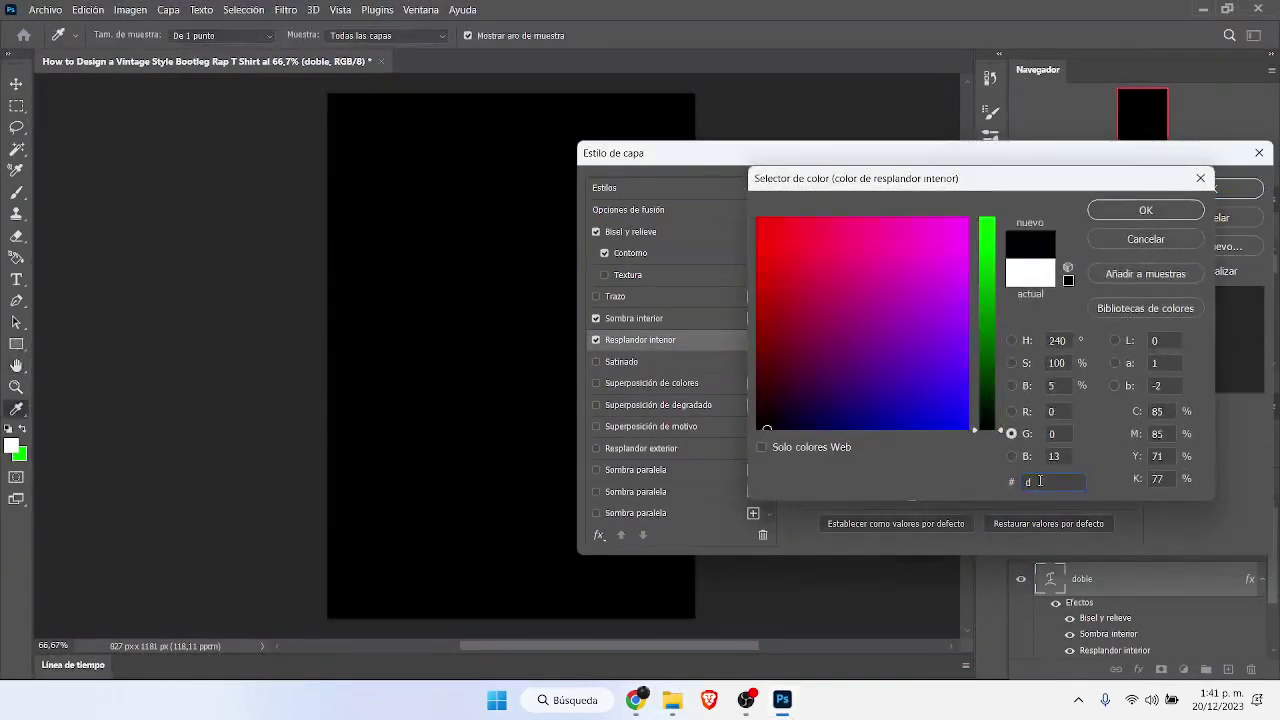
pyautogui.write('9')
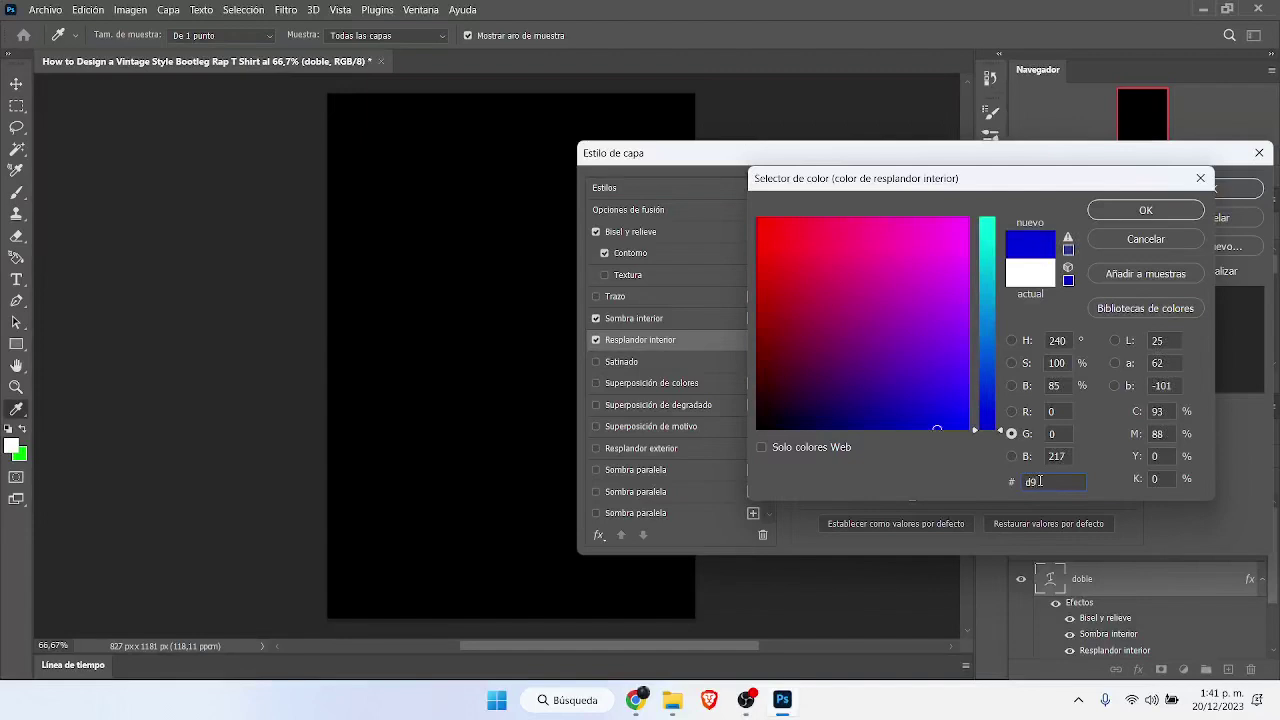
pyautogui.write('2')
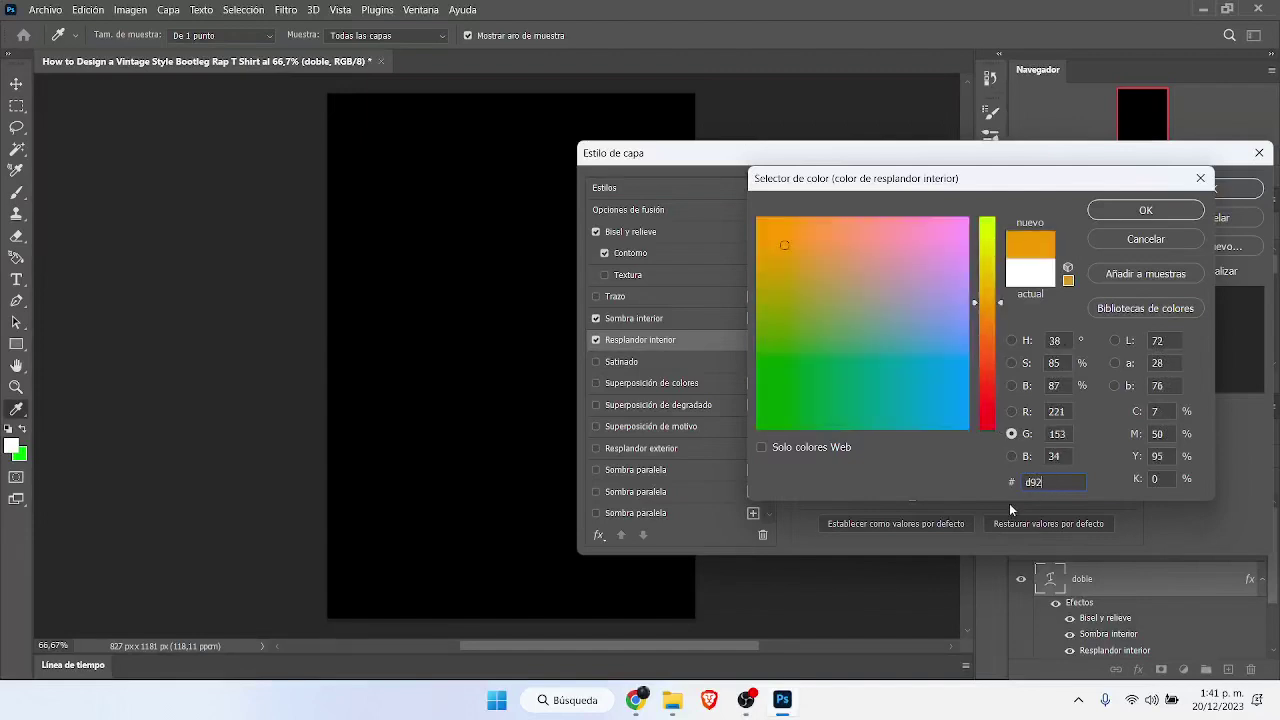
pyautogui.write('622')
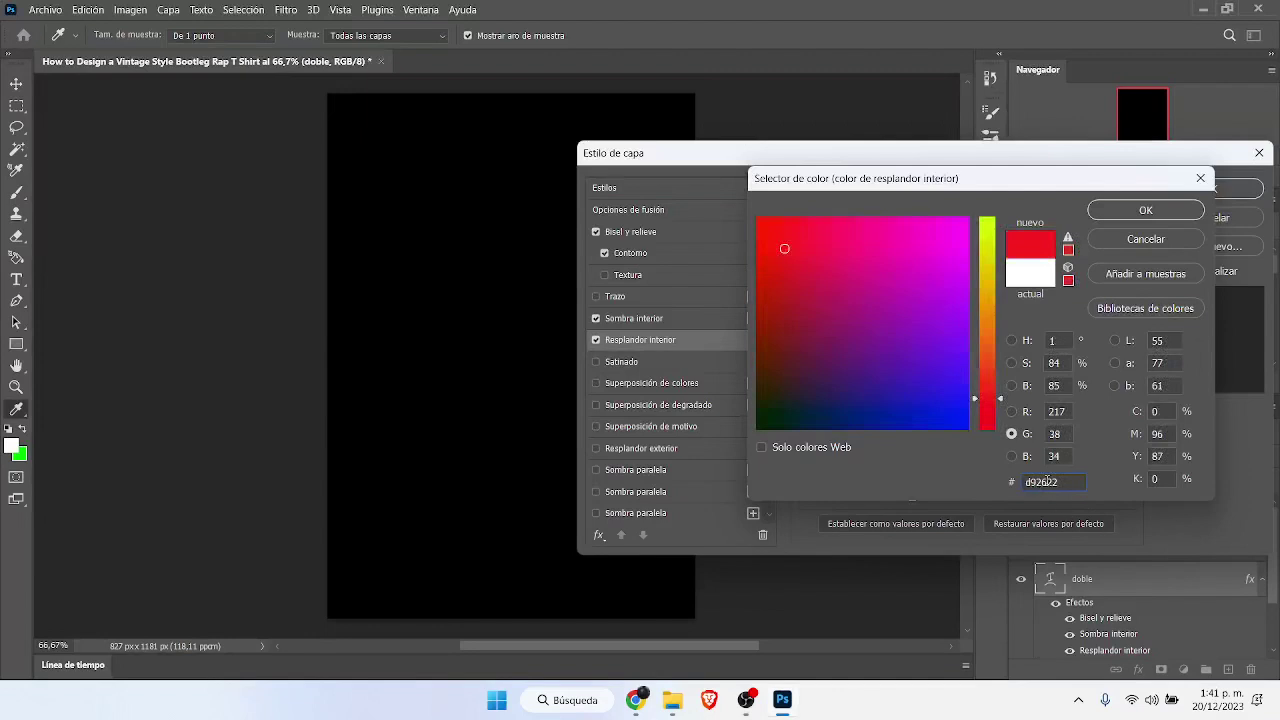
pyautogui.click(1170, 212)
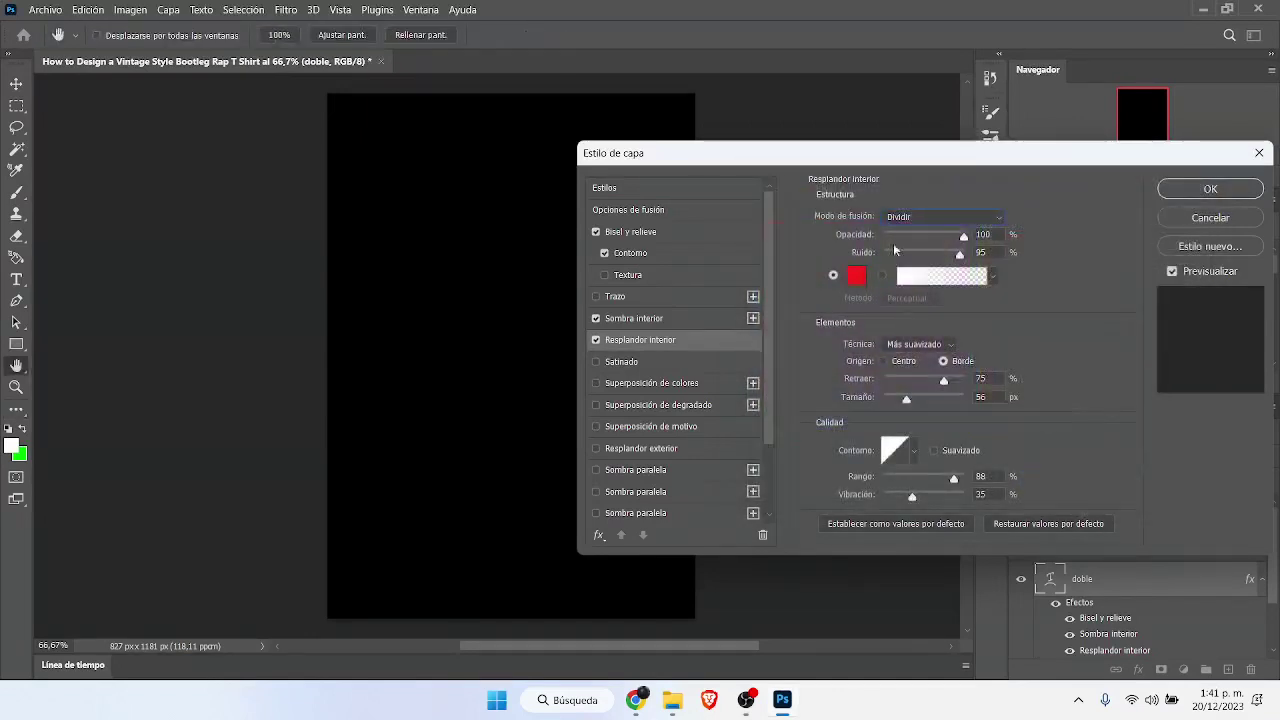
# Step: Set the inner glow's size to 50 px and its choke (Retraer) to 0%
pyautogui.moveTo(906, 399); pyautogui.dragTo(904, 399)
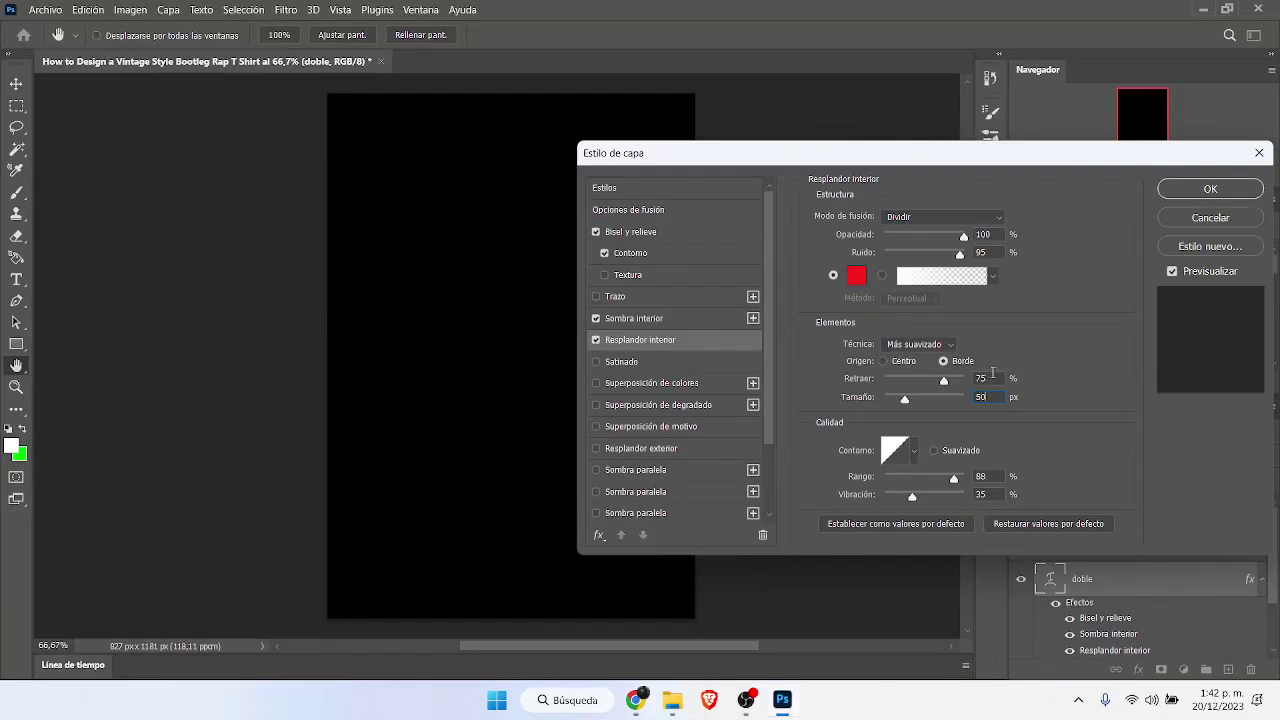
pyautogui.click(984, 378)
pyautogui.write('0')
# Step: Set the inner glow's jitter (Vibración) to 0% and its range to 50%
pyautogui.press('Tab')
pyautogui.press('Tab')
pyautogui.press('Tab')
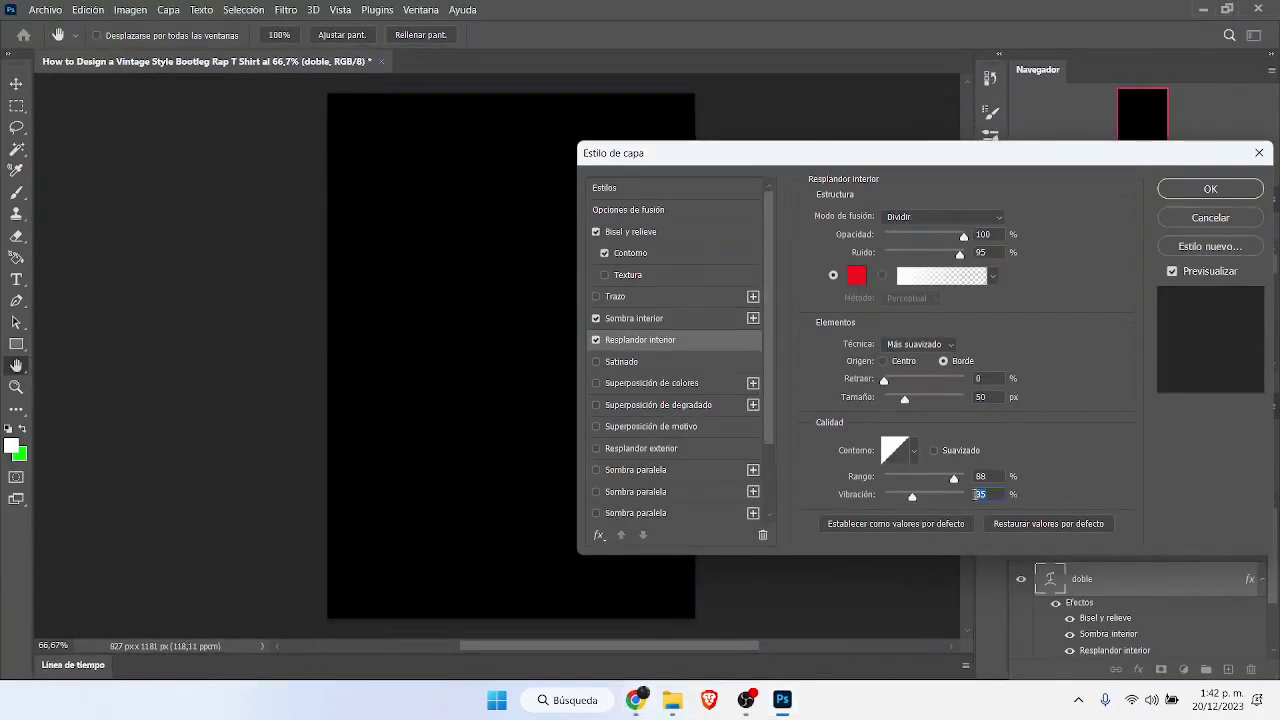
pyautogui.write('0')
pyautogui.hotkey('shift', 'Tab')
pyautogui.write('51')
pyautogui.moveTo(886, 479); pyautogui.dragTo(921, 470)
# Step: Apply the fifth preset in the second row as the inner glow's contour
pyautogui.click(913, 453)
pyautogui.click(918, 515)
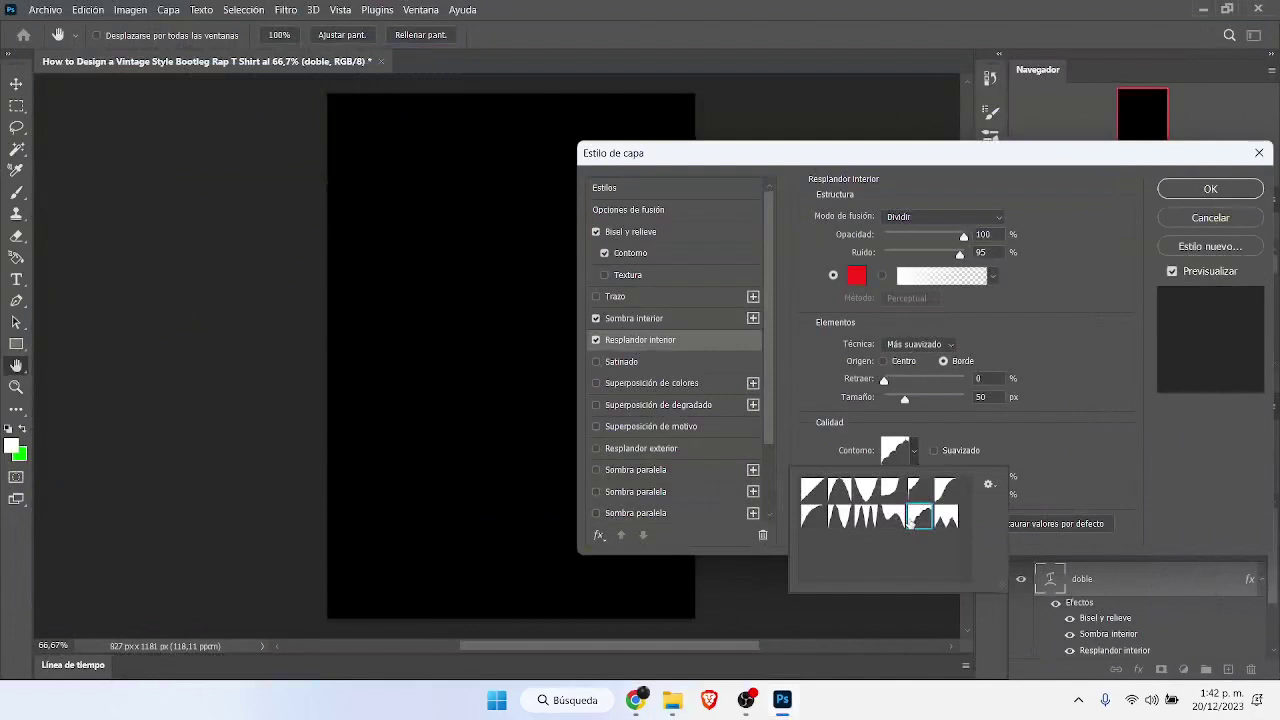
pyautogui.click(1079, 440)
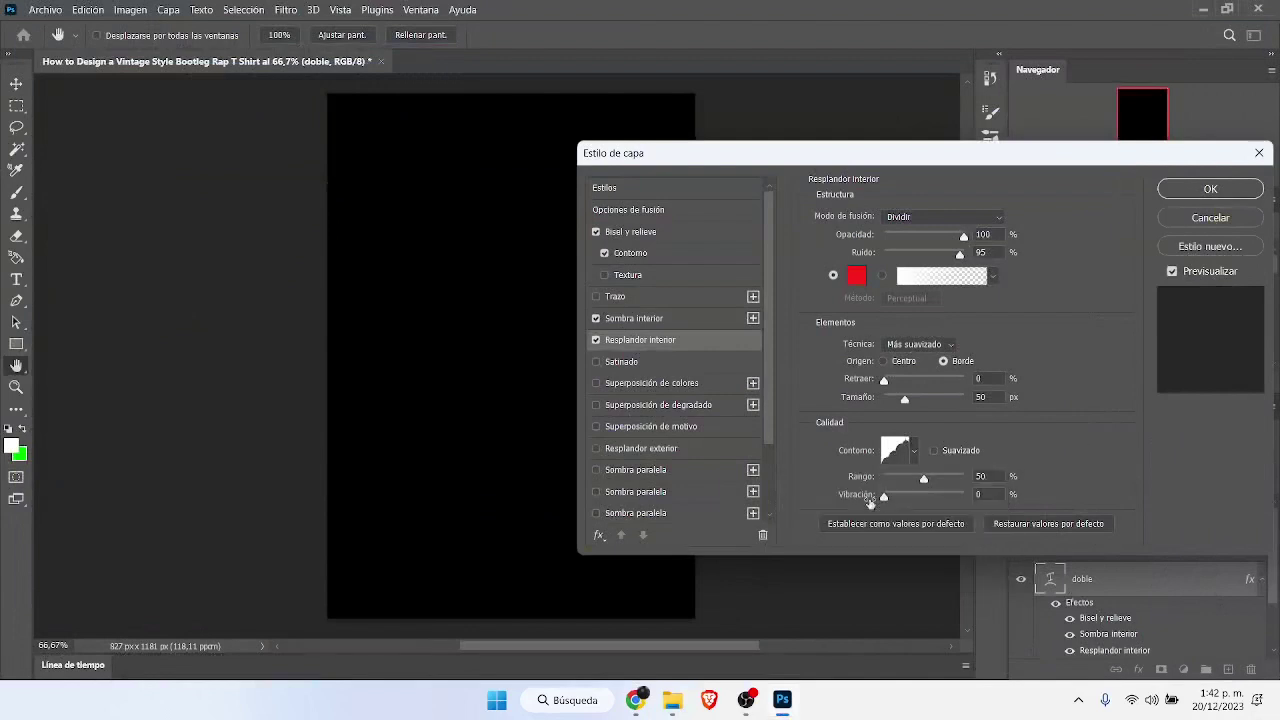
# Step: Add a Satinado effect to the doble layer with the Luz suave blend mode
pyautogui.click(625, 361)
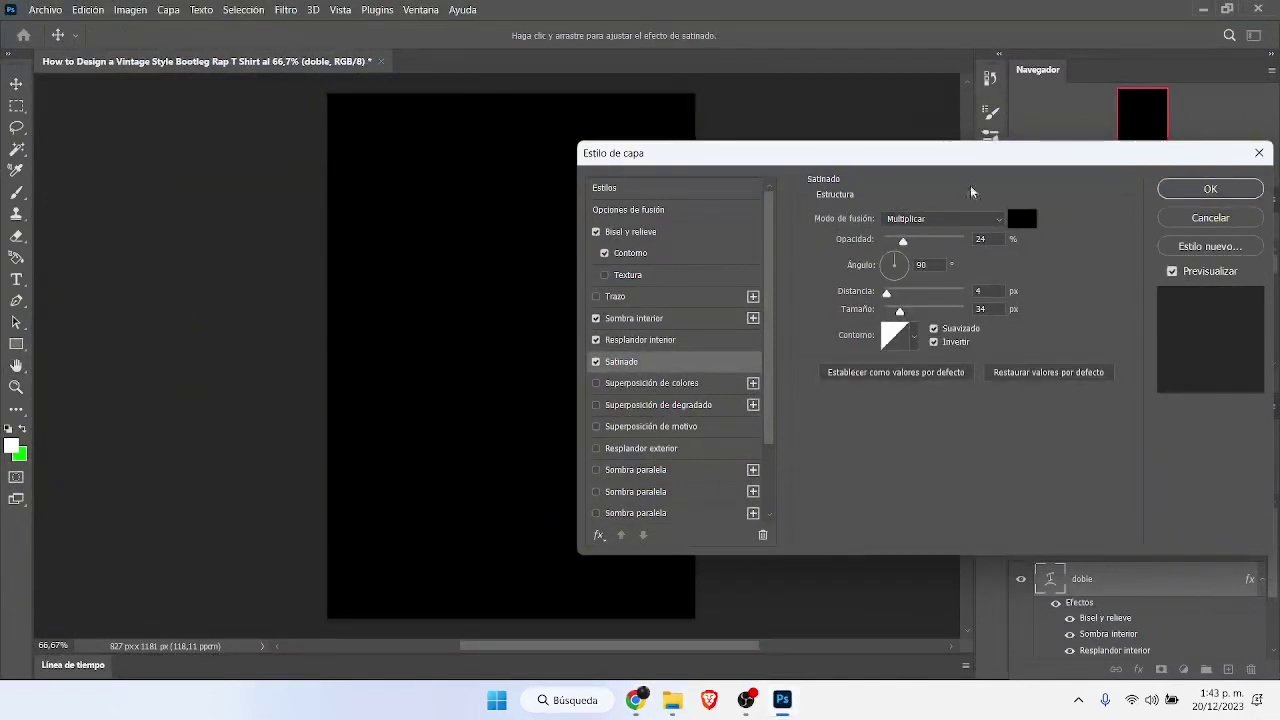
pyautogui.click(991, 218)
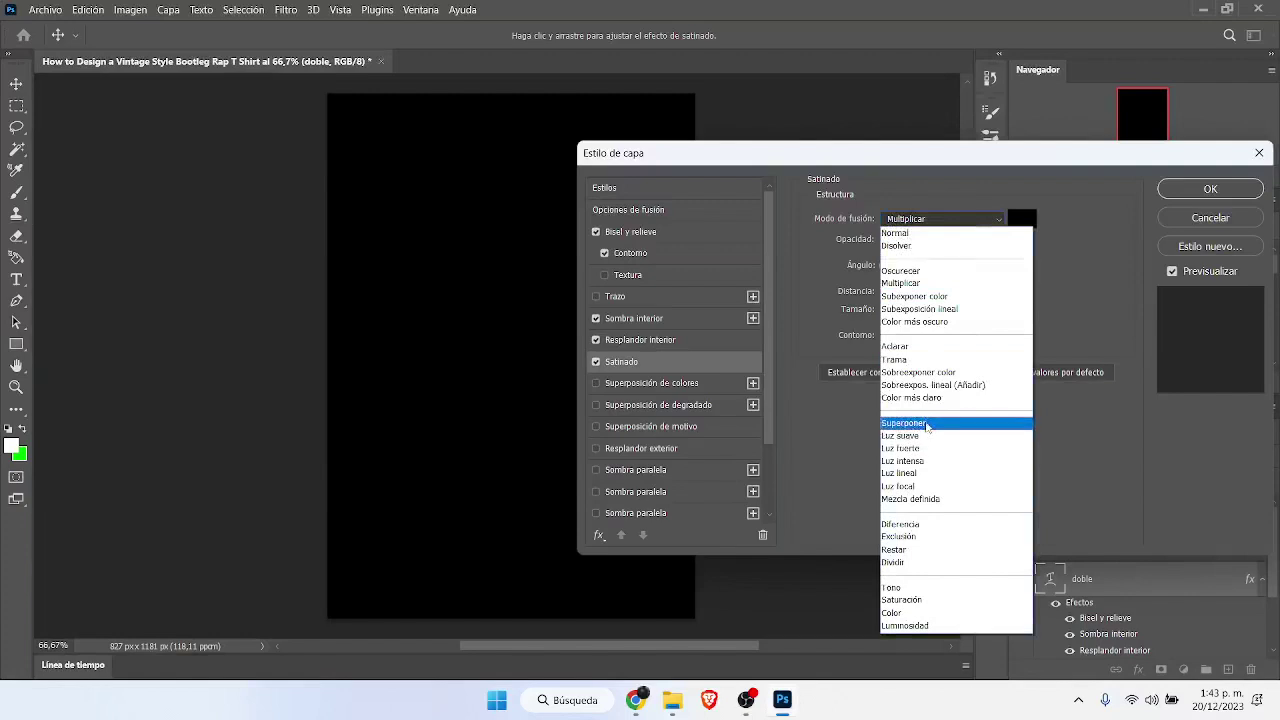
pyautogui.click(928, 437)
# Step: Set the satin effect's blend mode to Superponer and its color to eb0808
pyautogui.click(1021, 218)
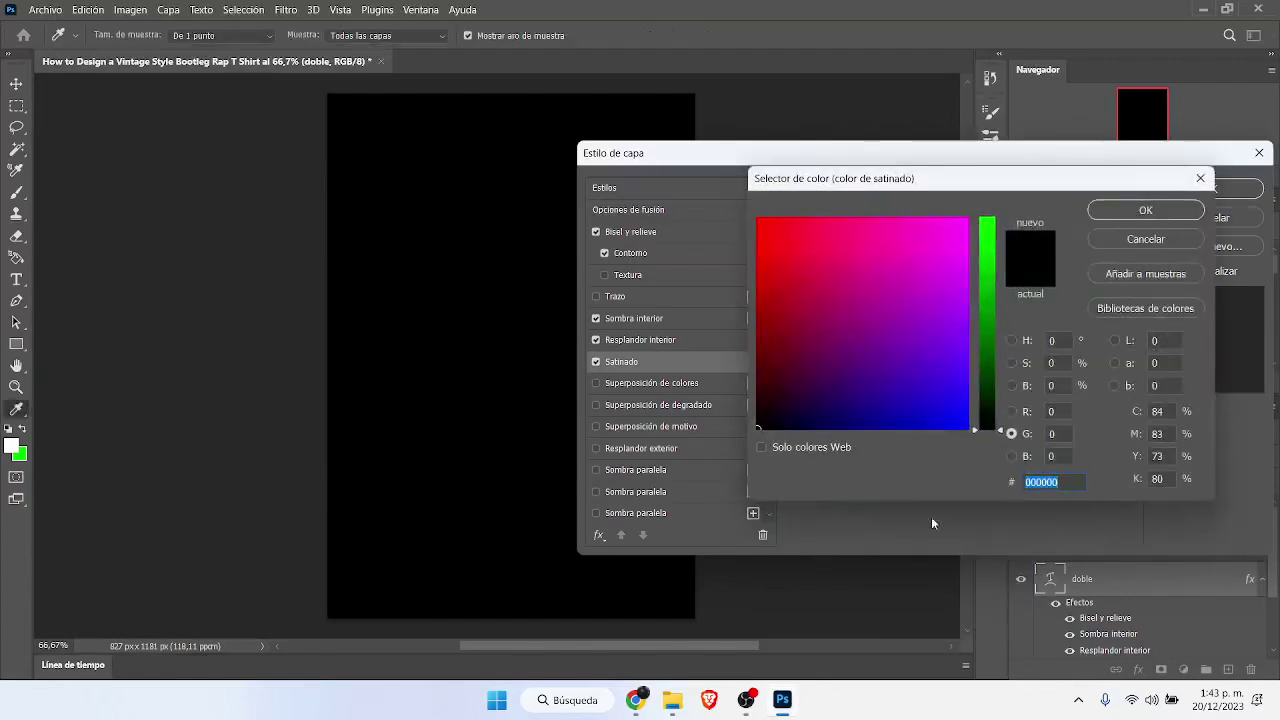
pyautogui.click(1063, 481)
pyautogui.write('eb')
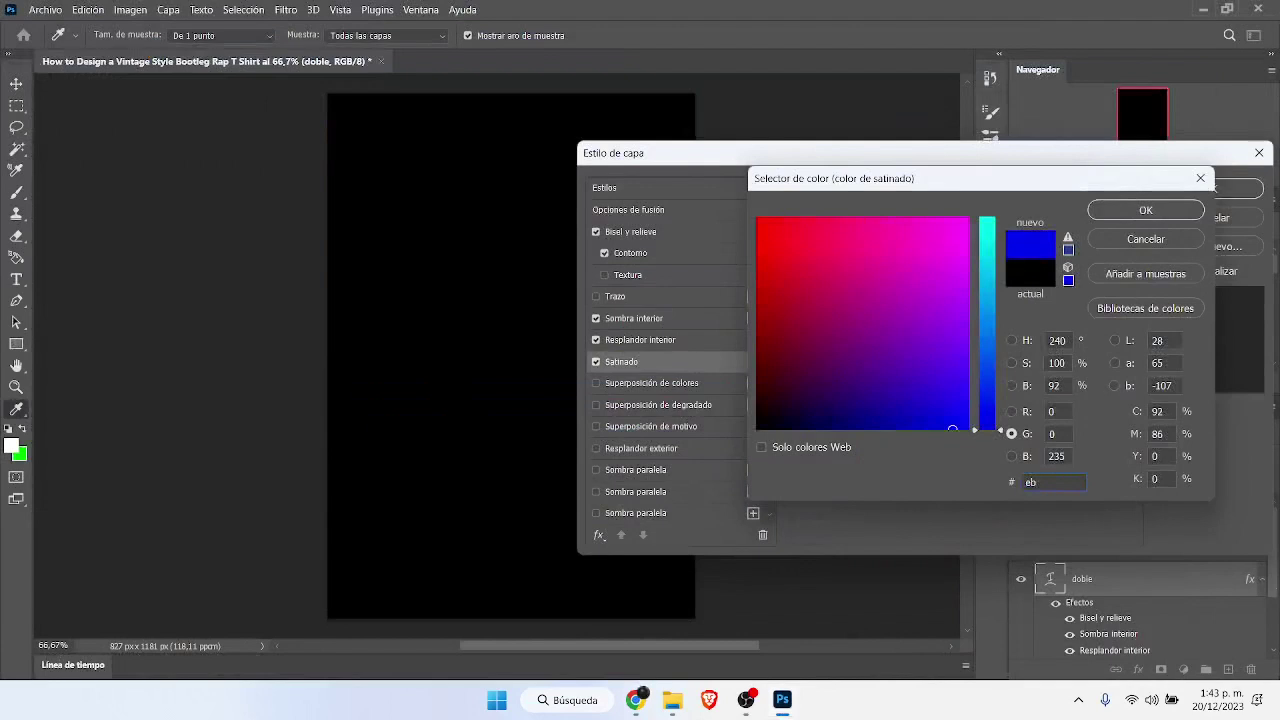
pyautogui.click(1052, 482)
pyautogui.write('eb0808')
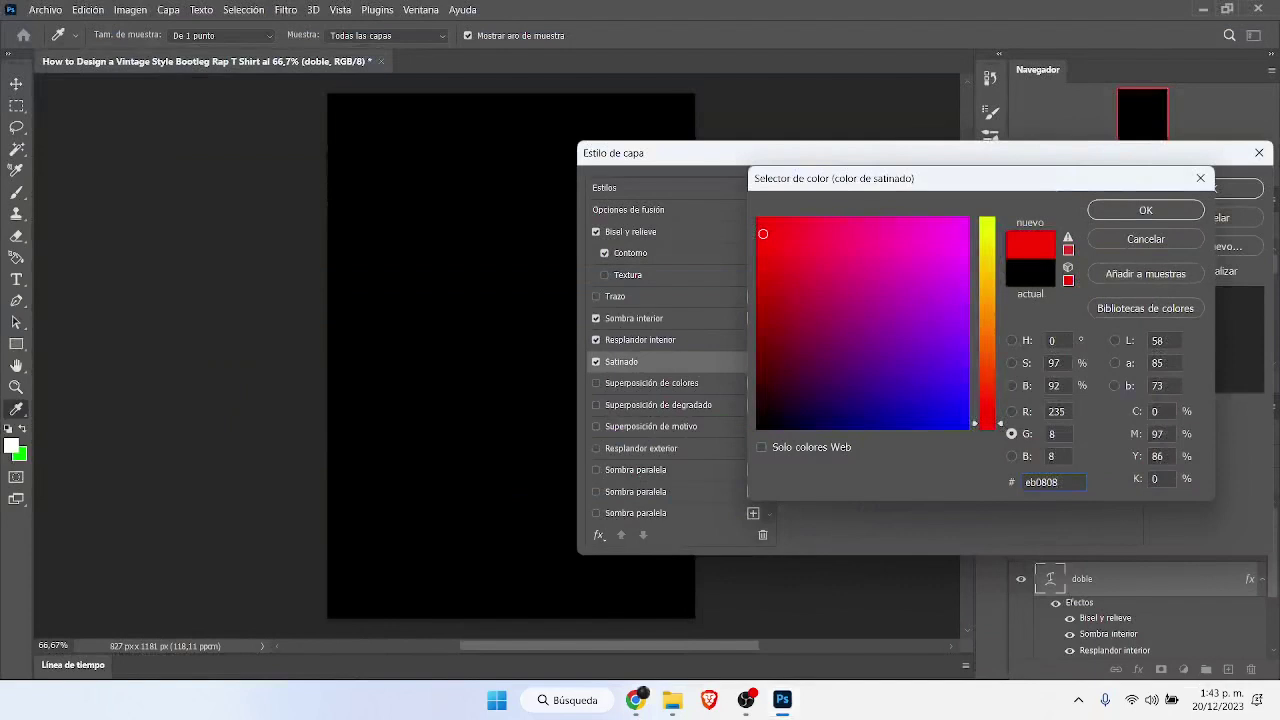
pyautogui.write('08')
pyautogui.click(1130, 214)
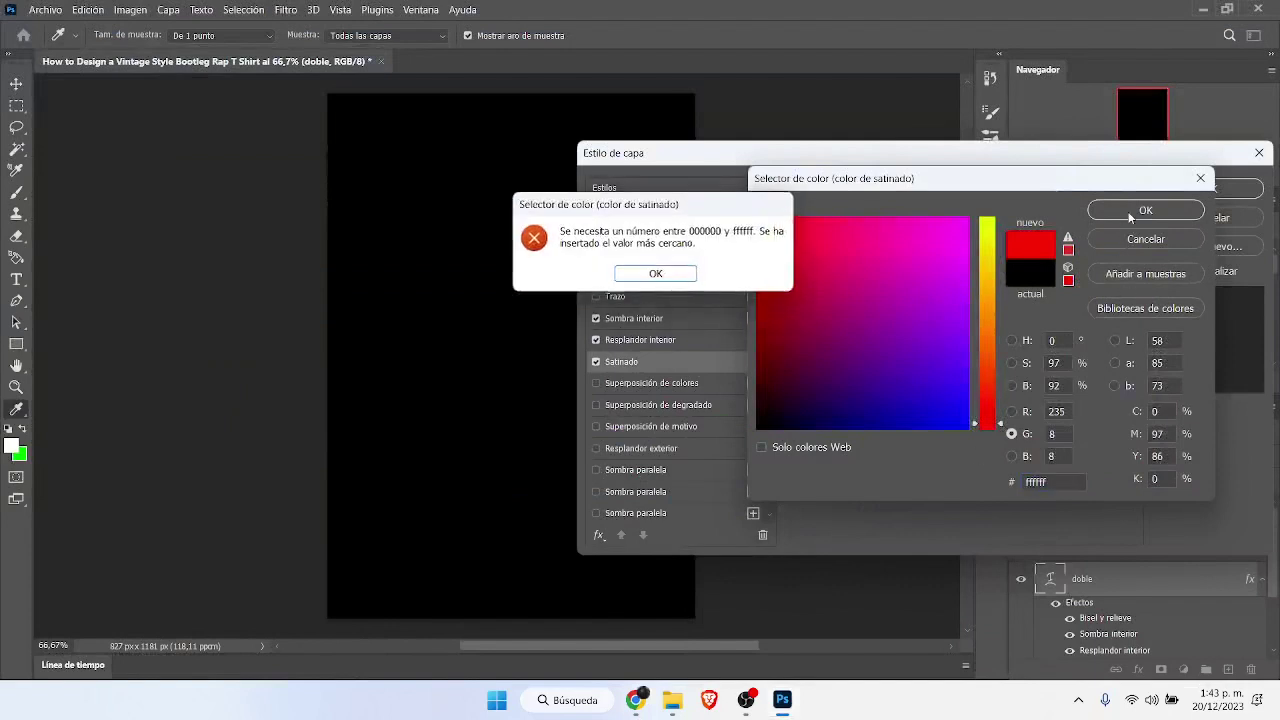
pyautogui.click(690, 283)
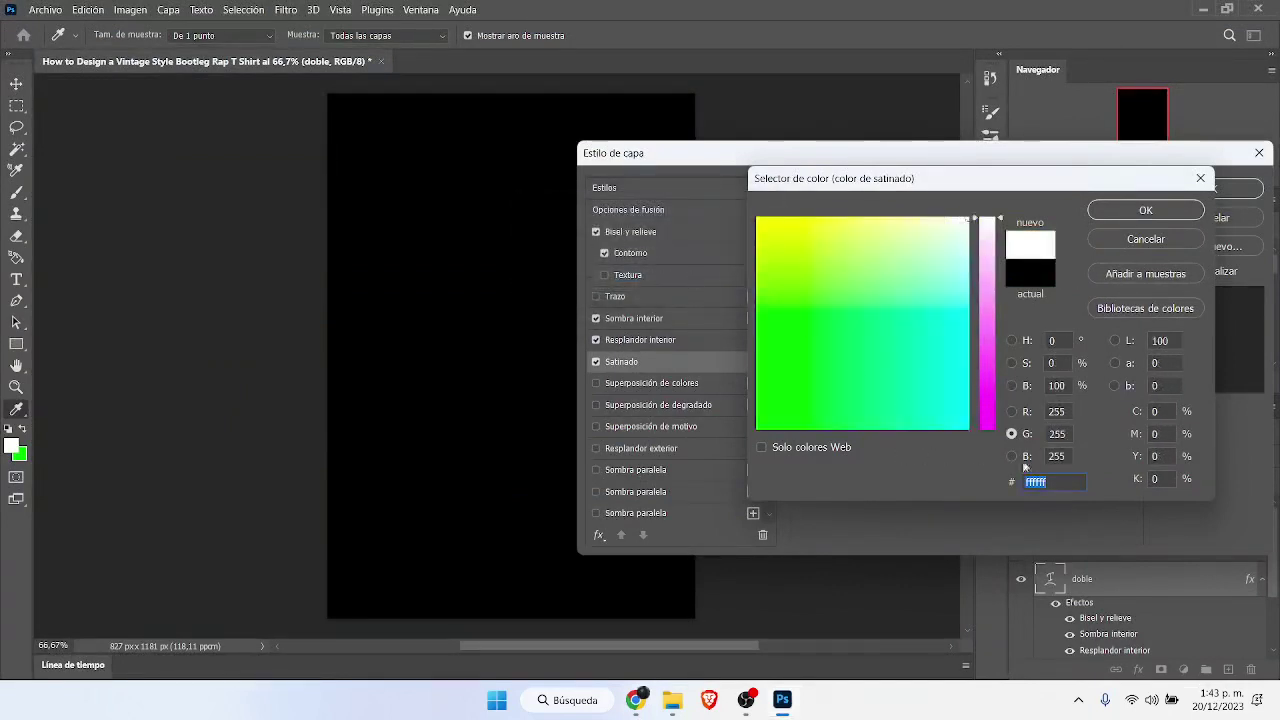
pyautogui.write('eb0')
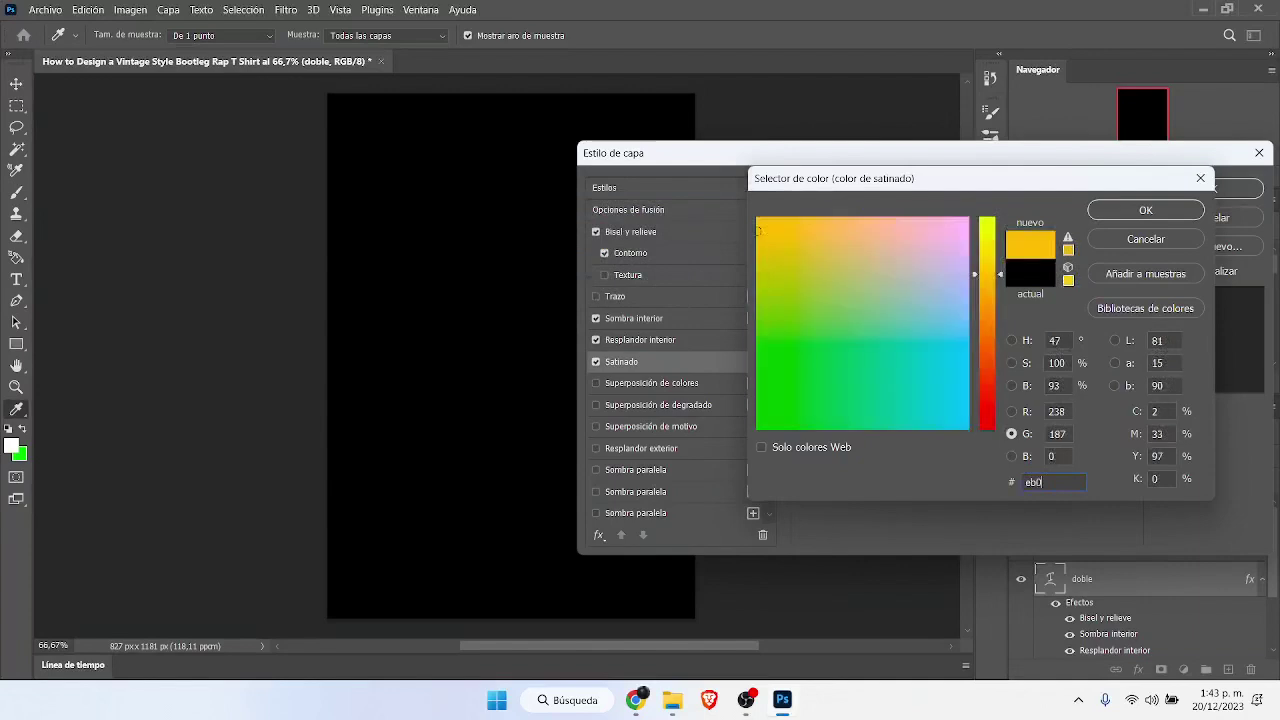
pyautogui.write('808')
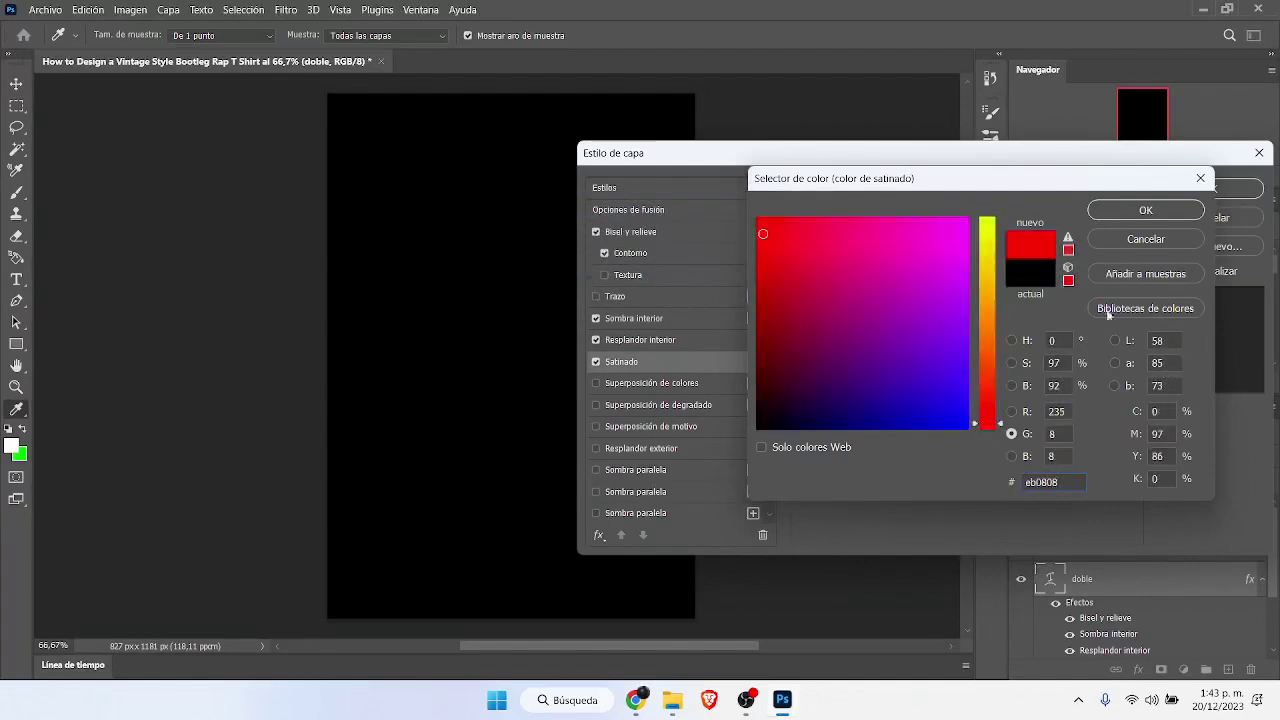
pyautogui.click(1142, 210)
# Step: Set the satin's opacity to 99%, distance to 49 px and size to 87 px, with the sixth first-row preset as contour
pyautogui.doubleClick(993, 242)
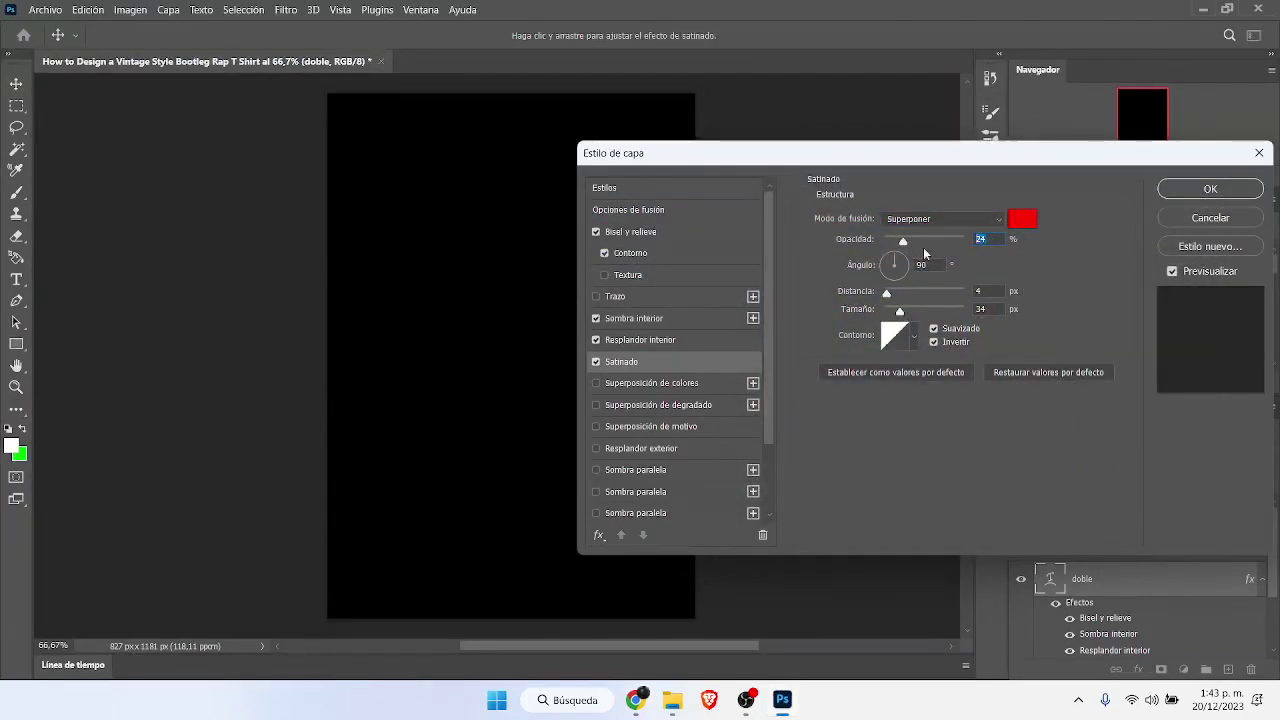
pyautogui.write('99')
pyautogui.press('Tab')
pyautogui.press('Tab')
pyautogui.write('49')
pyautogui.press('Tab')
pyautogui.write('87')
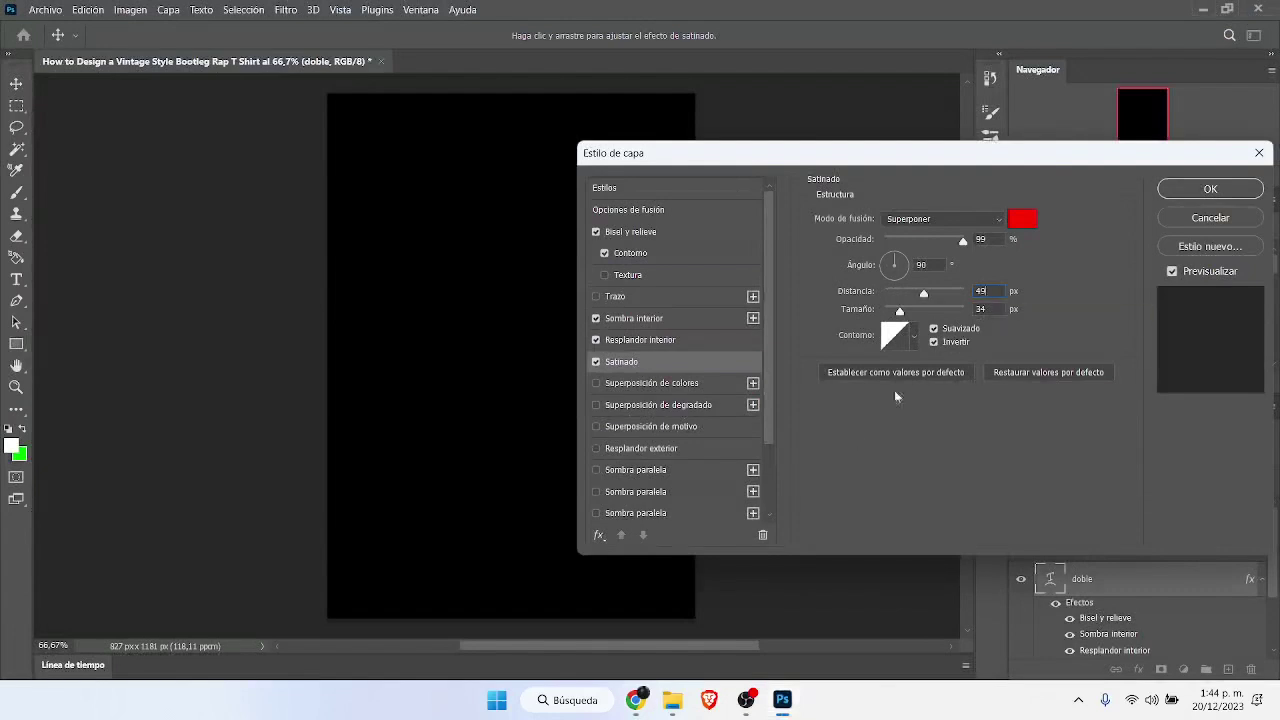
pyautogui.click(922, 340)
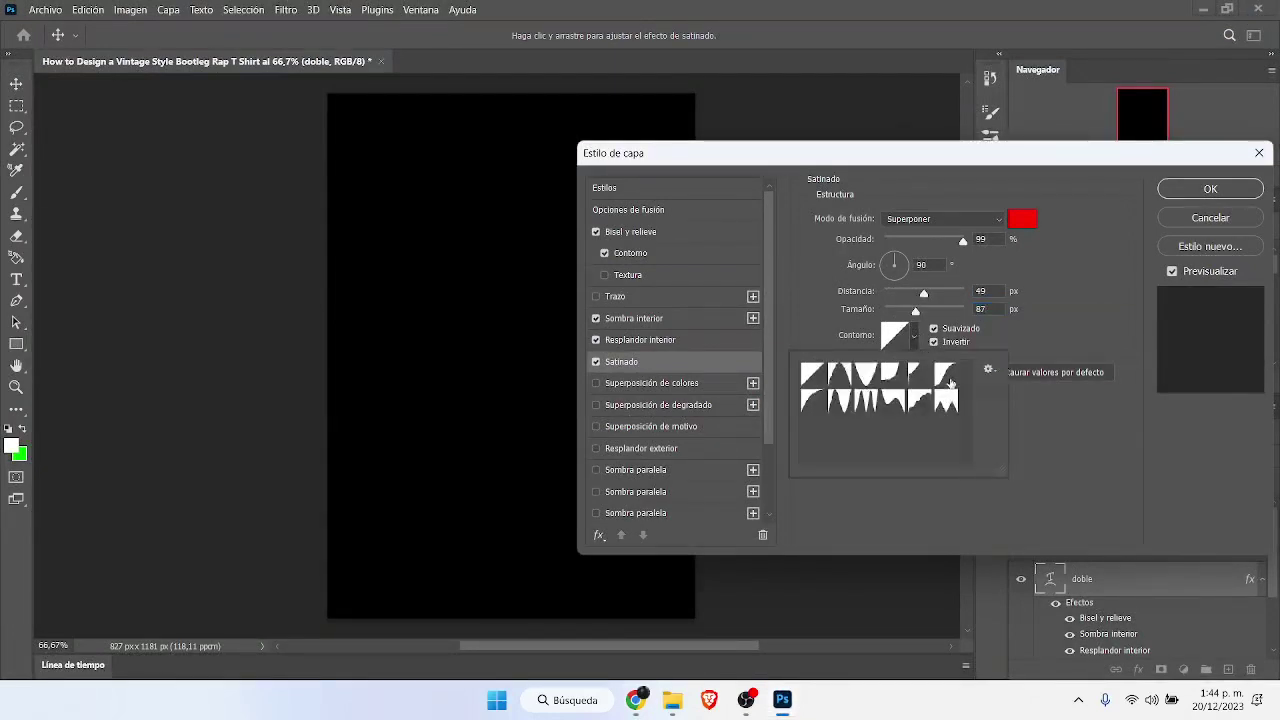
pyautogui.click(946, 375)
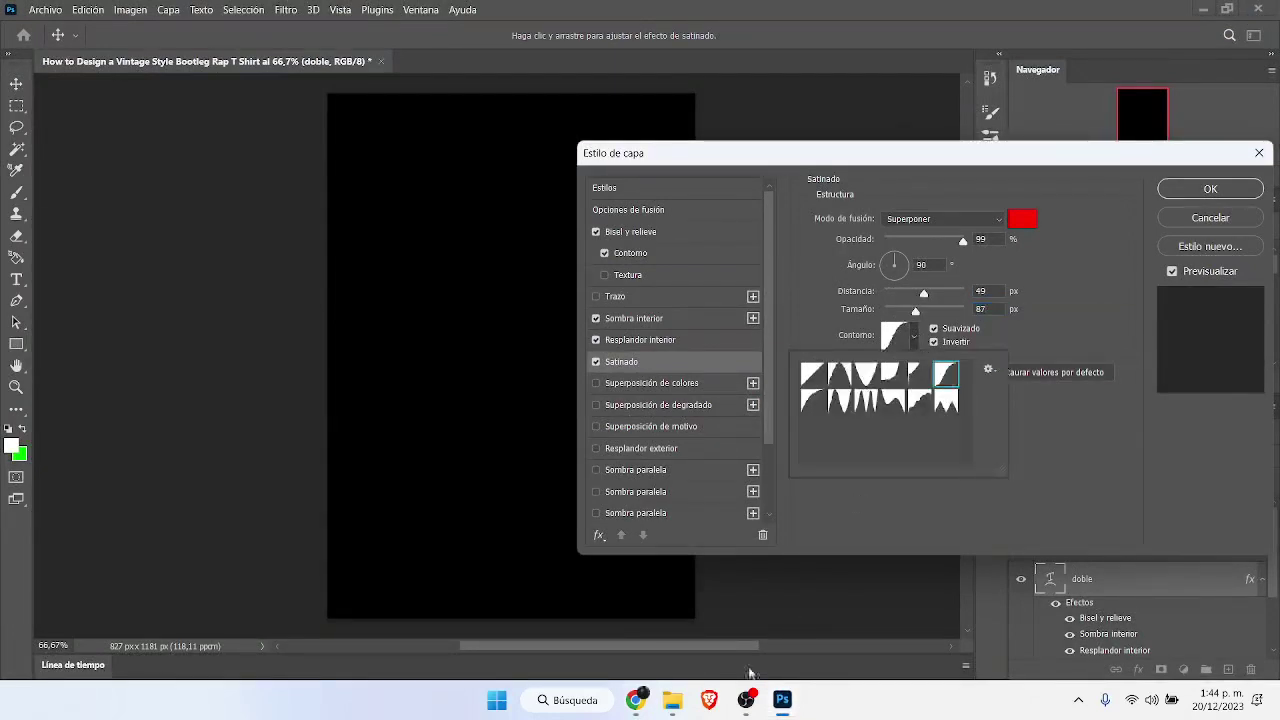
# Step: Add a gradient overlay to the doble layer and set its starting color stop to e70202 at 25% location
pyautogui.click(620, 384)
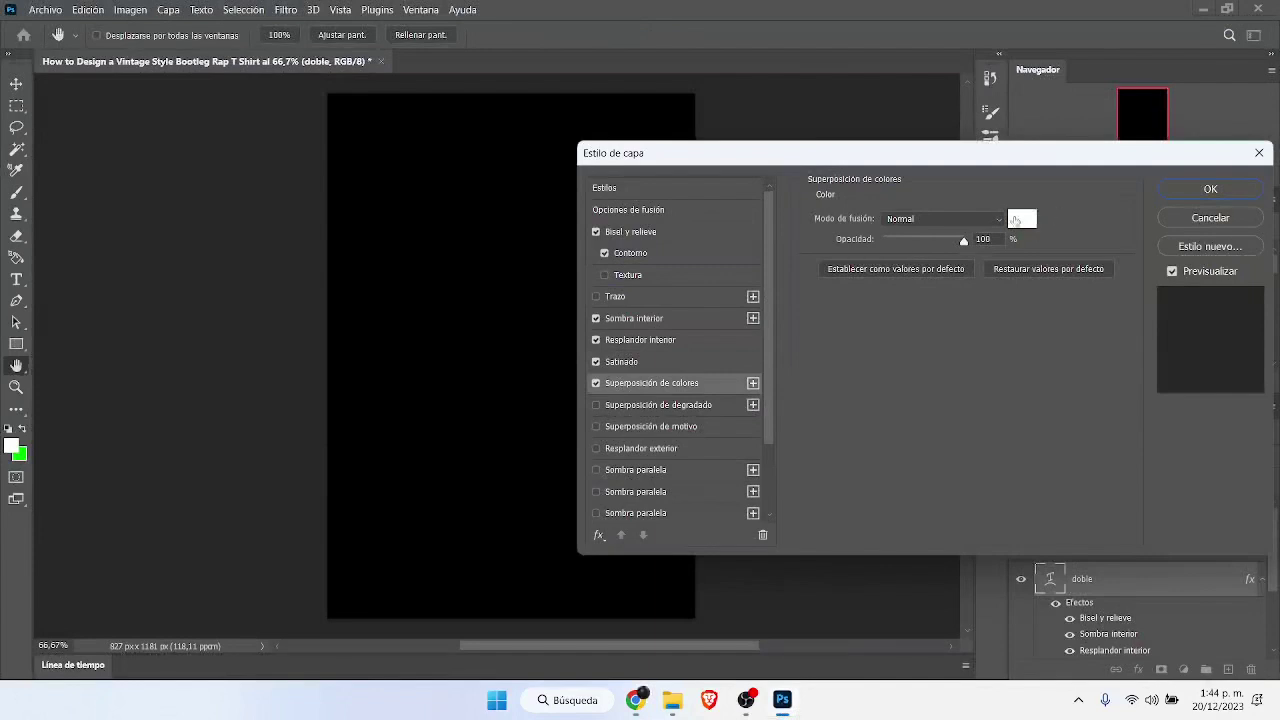
pyautogui.click(1020, 218)
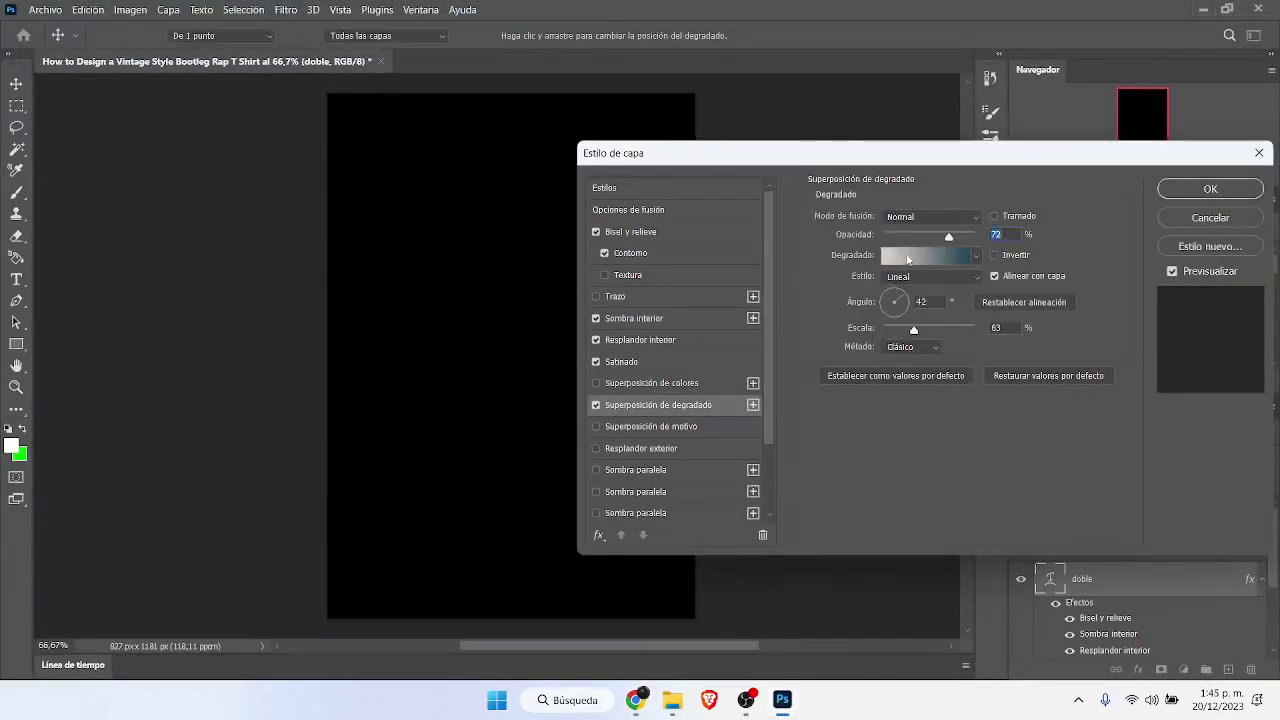
pyautogui.click(908, 259)
pyautogui.click(670, 372)
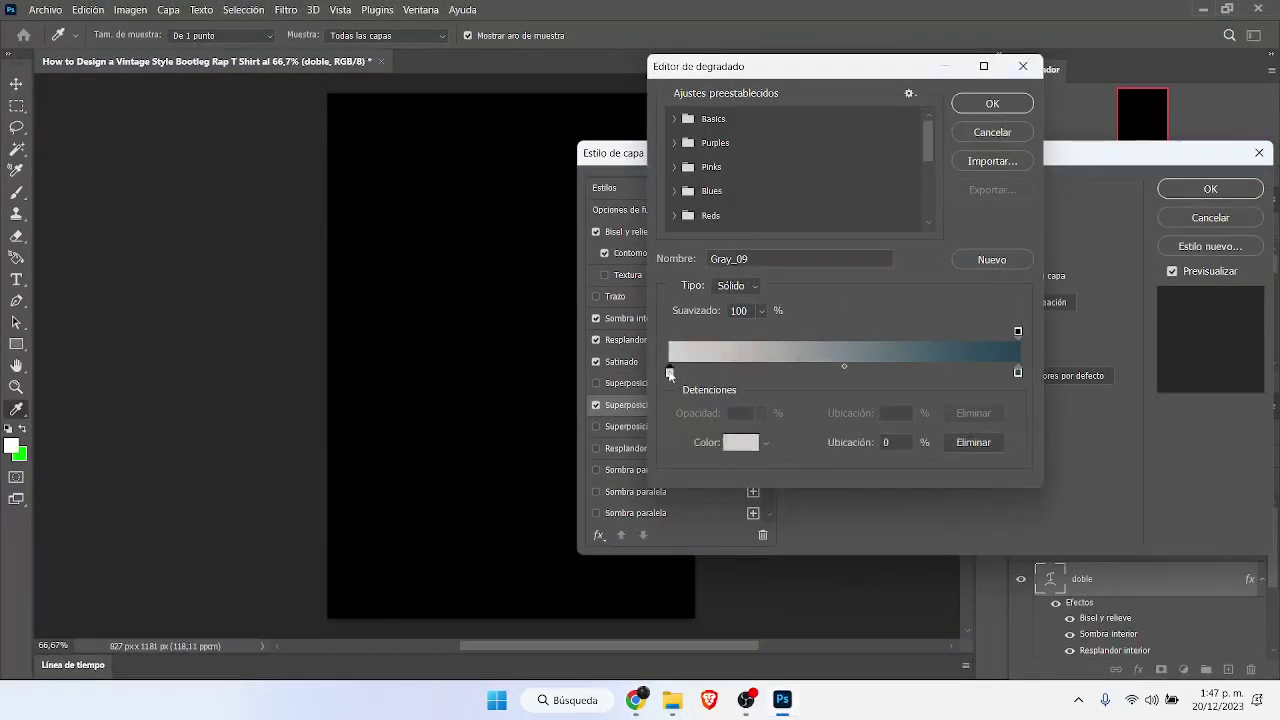
pyautogui.click(740, 442)
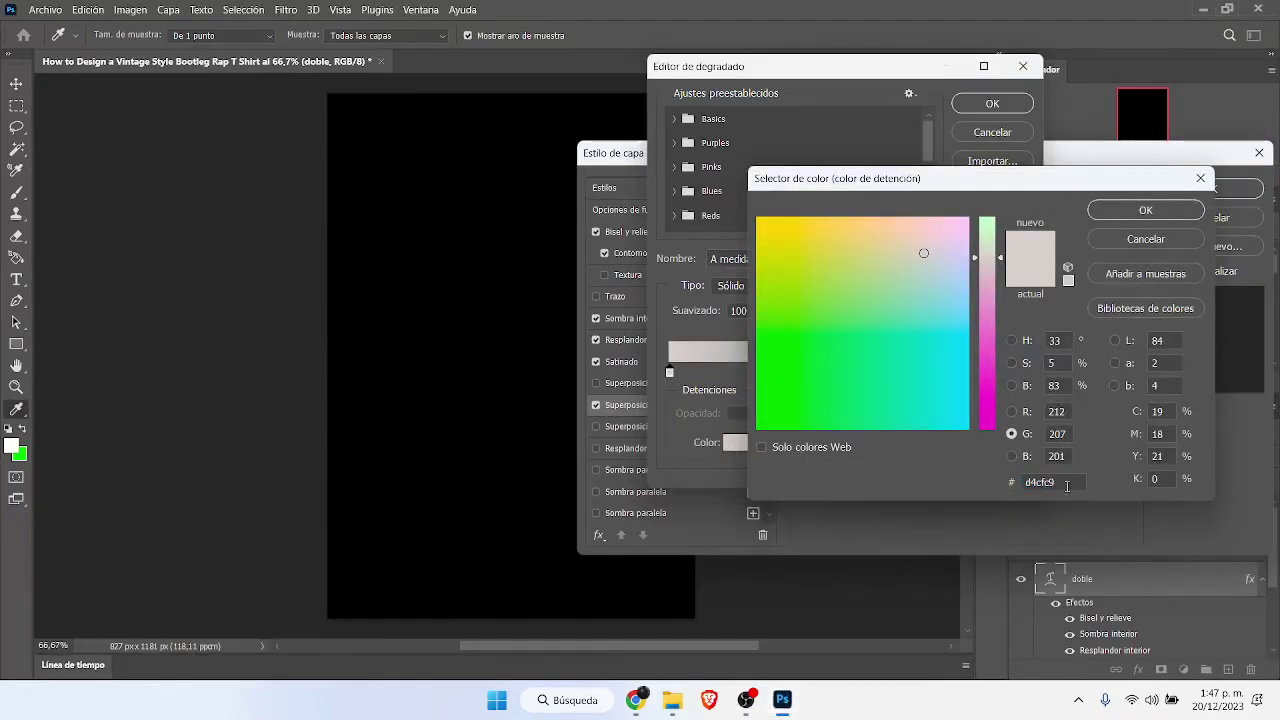
pyautogui.moveTo(1067, 485); pyautogui.dragTo(936, 488)
pyautogui.write('e')
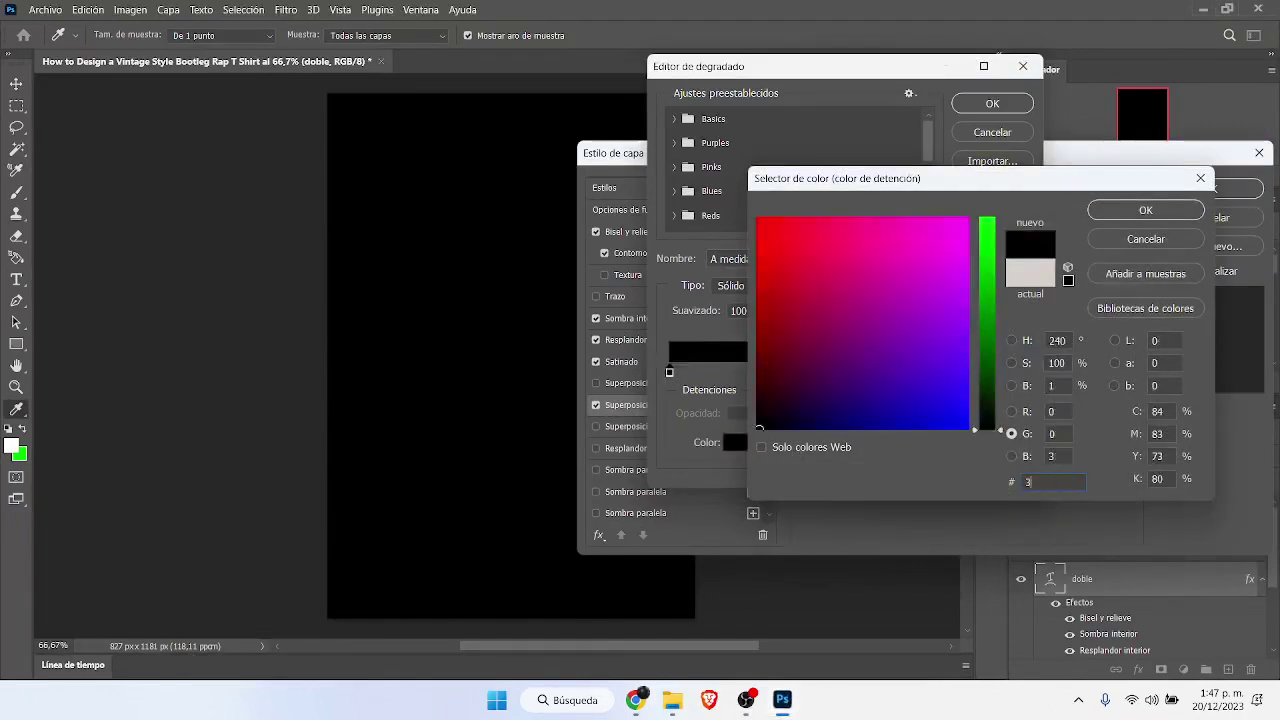
pyautogui.write('0')
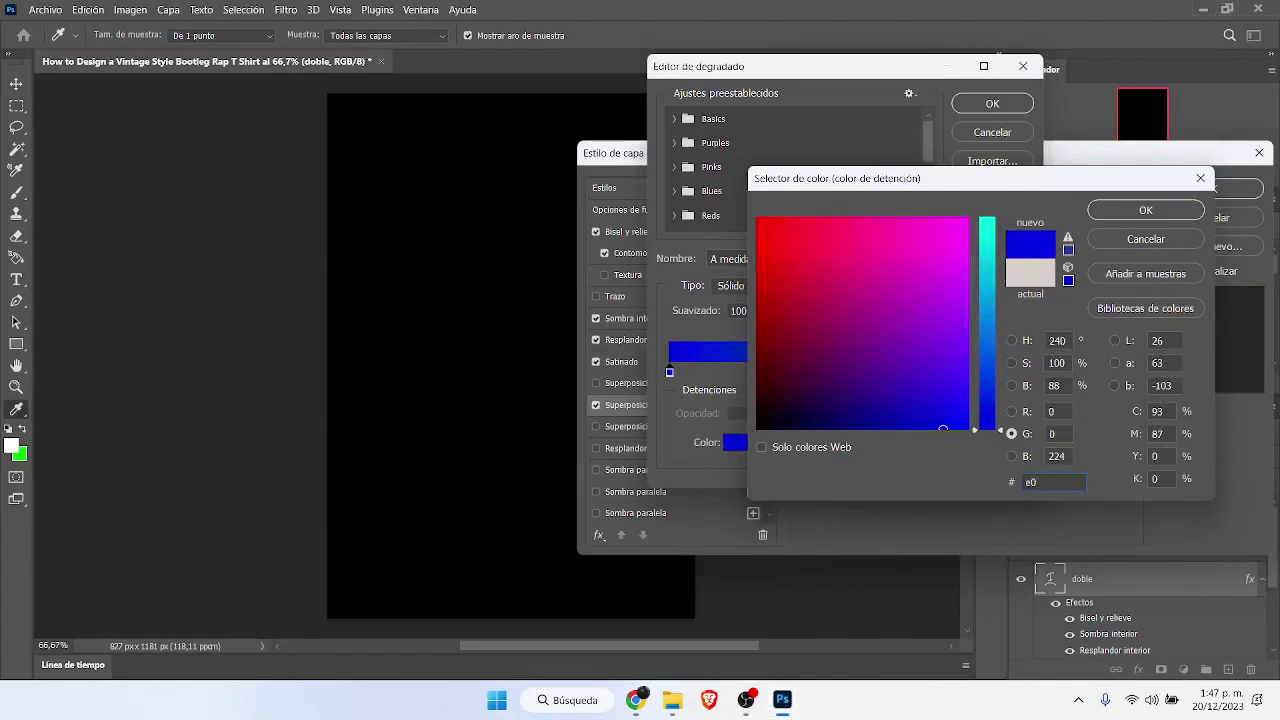
pyautogui.click(1041, 476)
pyautogui.write('e70')
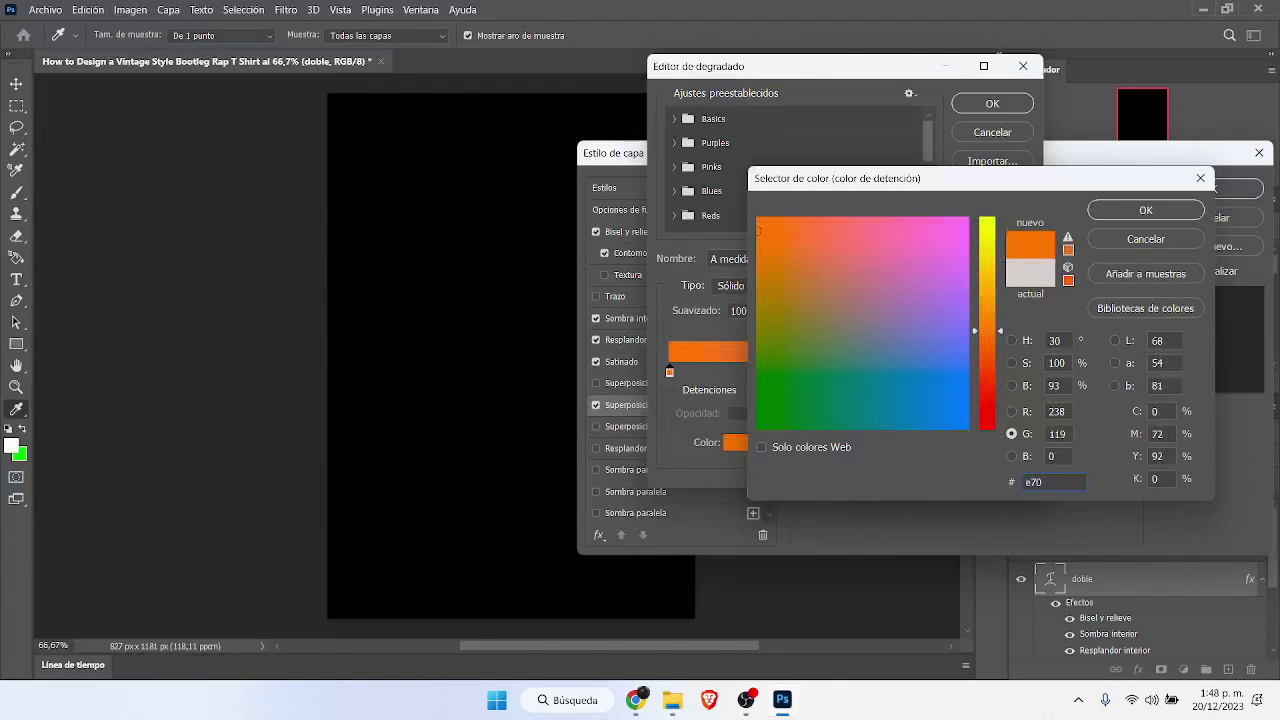
pyautogui.write('202')
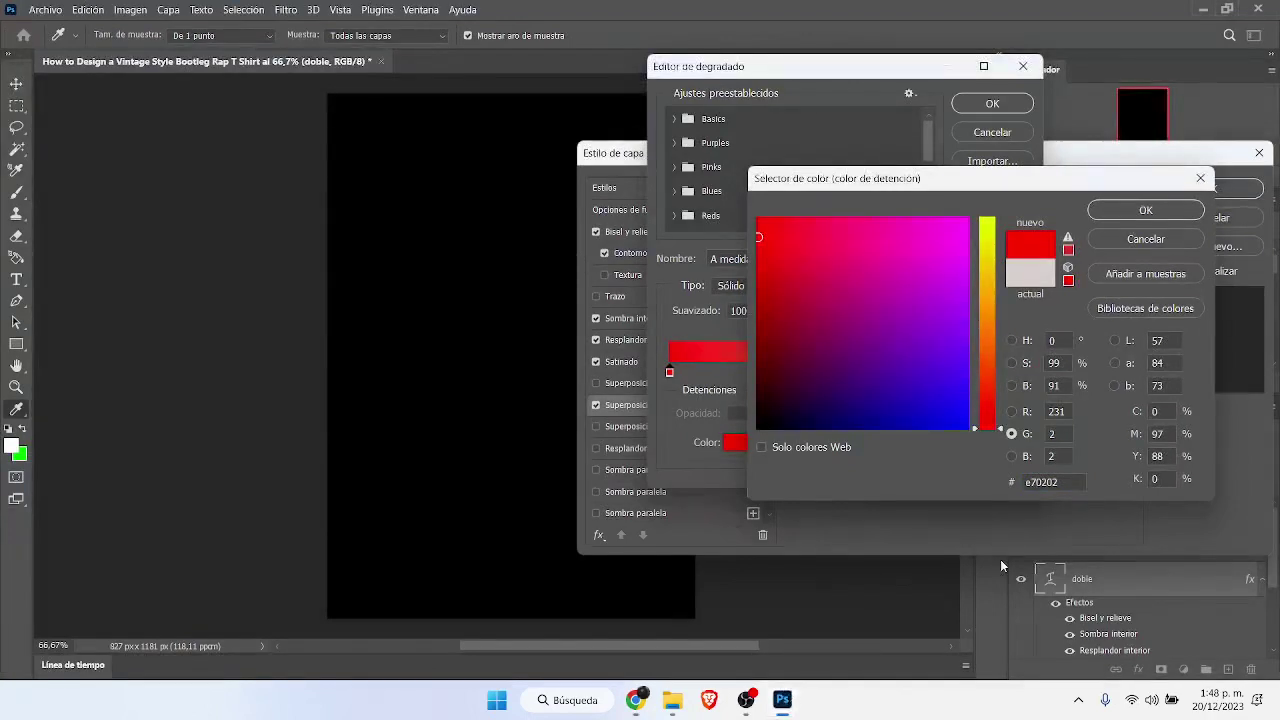
pyautogui.click(1134, 212)
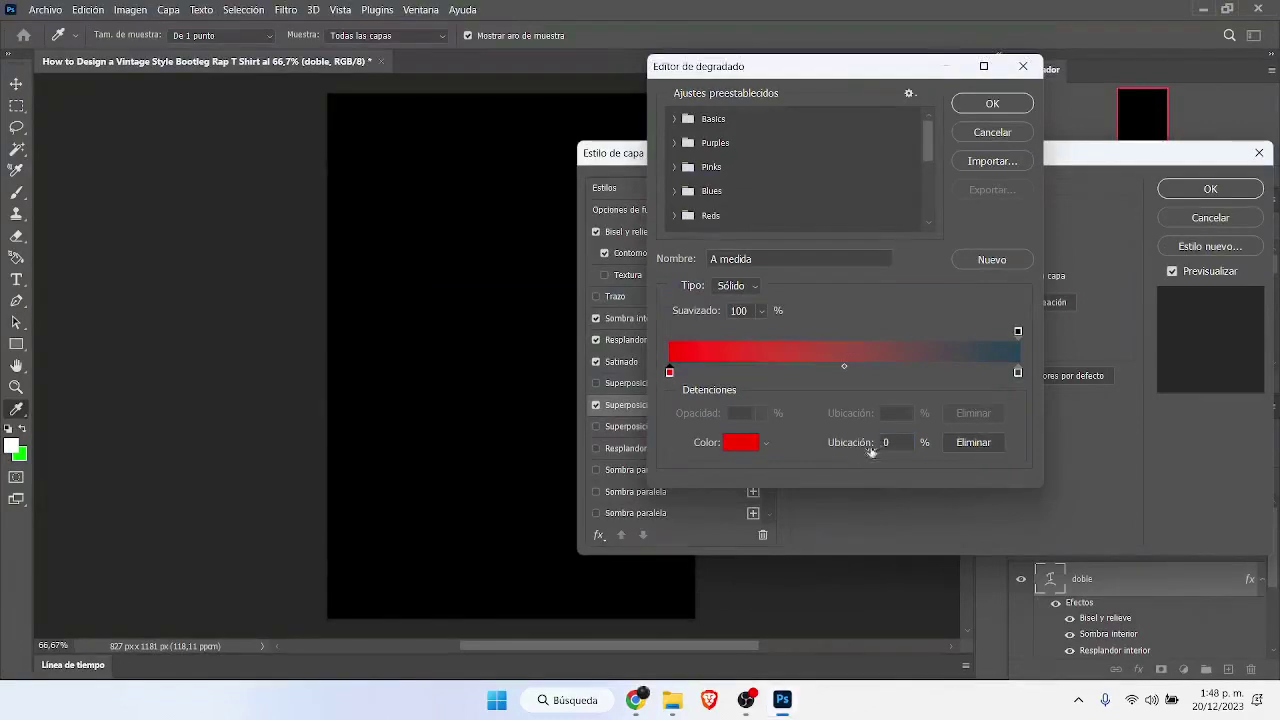
pyautogui.write('25')
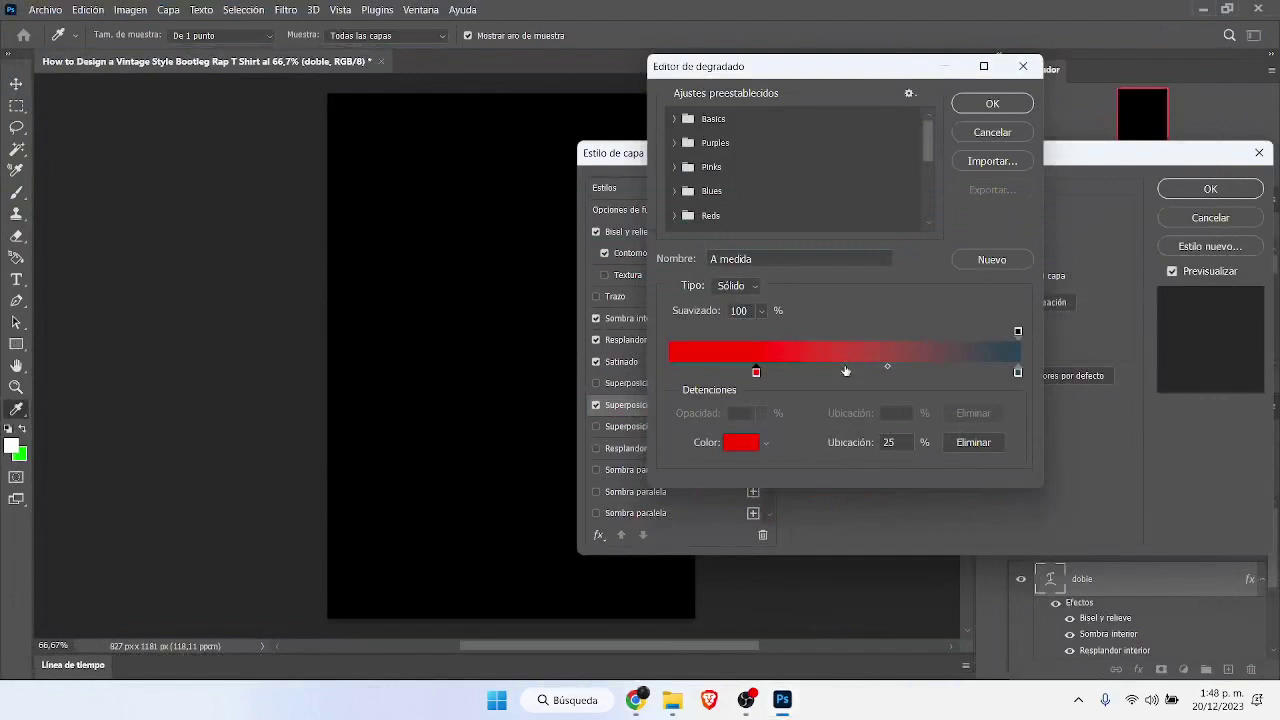
# Step: Add a middle color stop at 50% of the gradient and set its color to fd7c0a
pyautogui.click(845, 371)
pyautogui.doubleClick(843, 373)
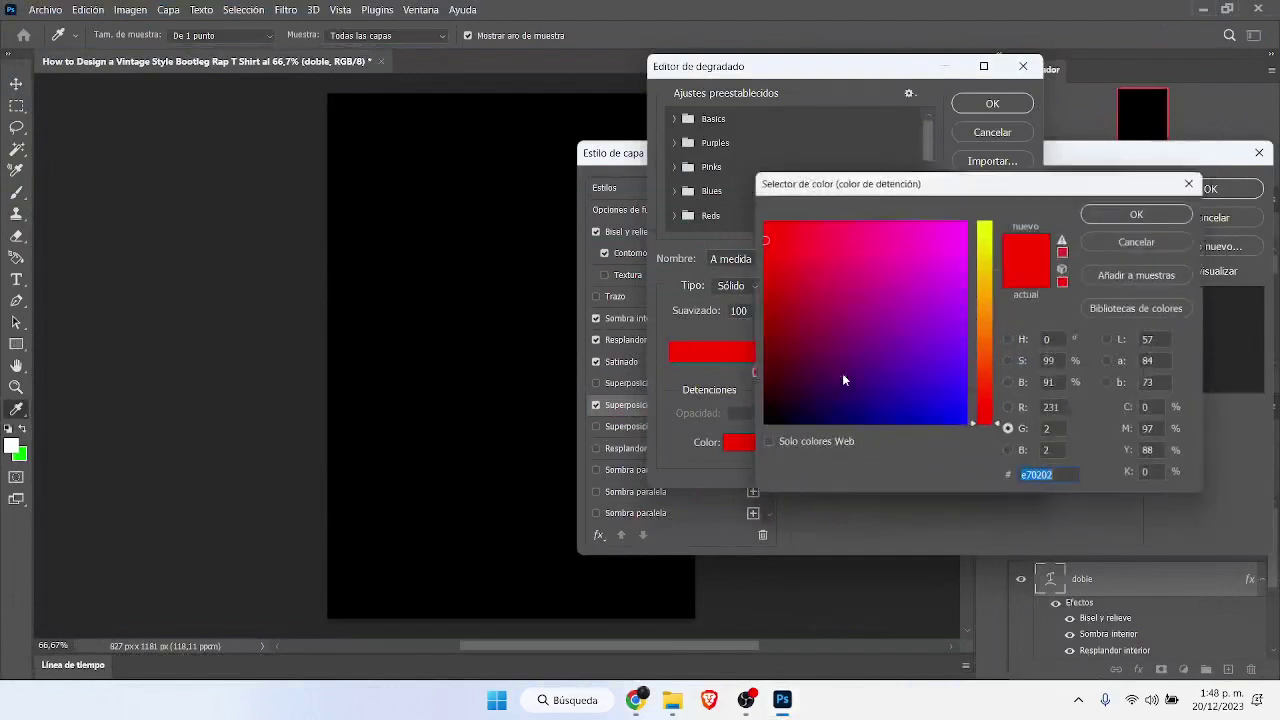
pyautogui.click(1062, 482)
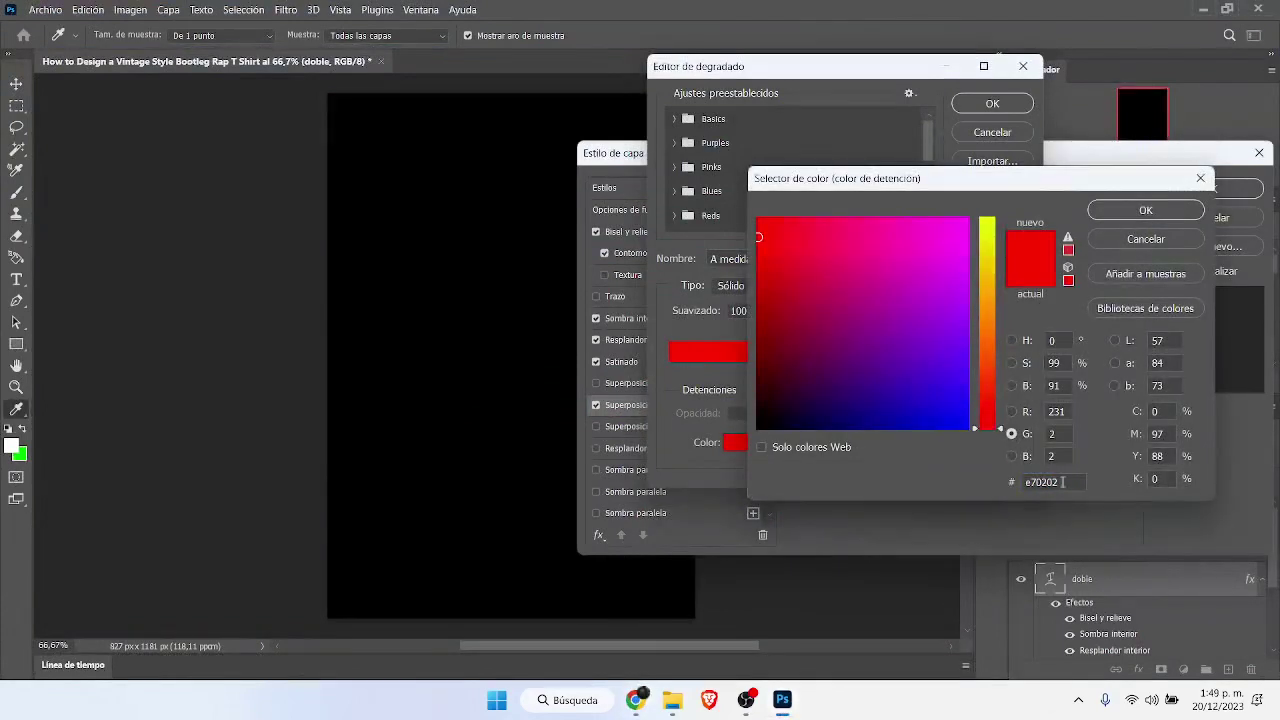
pyautogui.doubleClick(1058, 482)
pyautogui.write('fd')
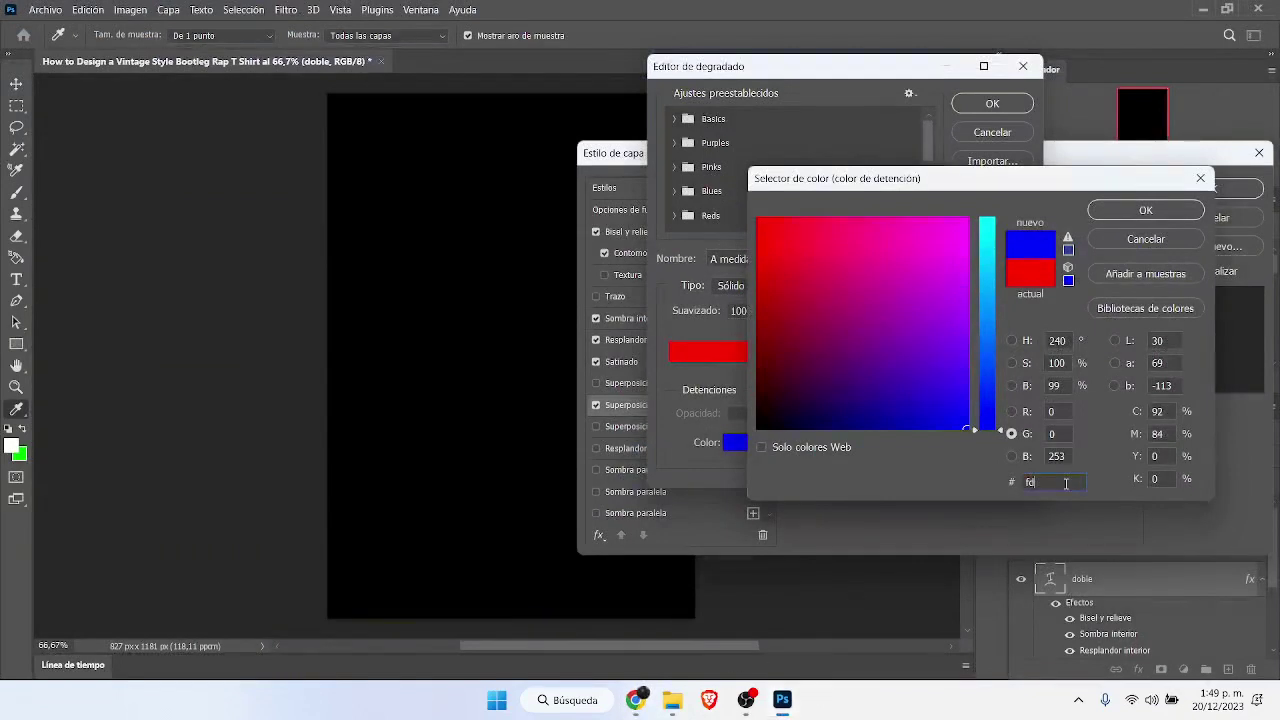
pyautogui.write('7c0')
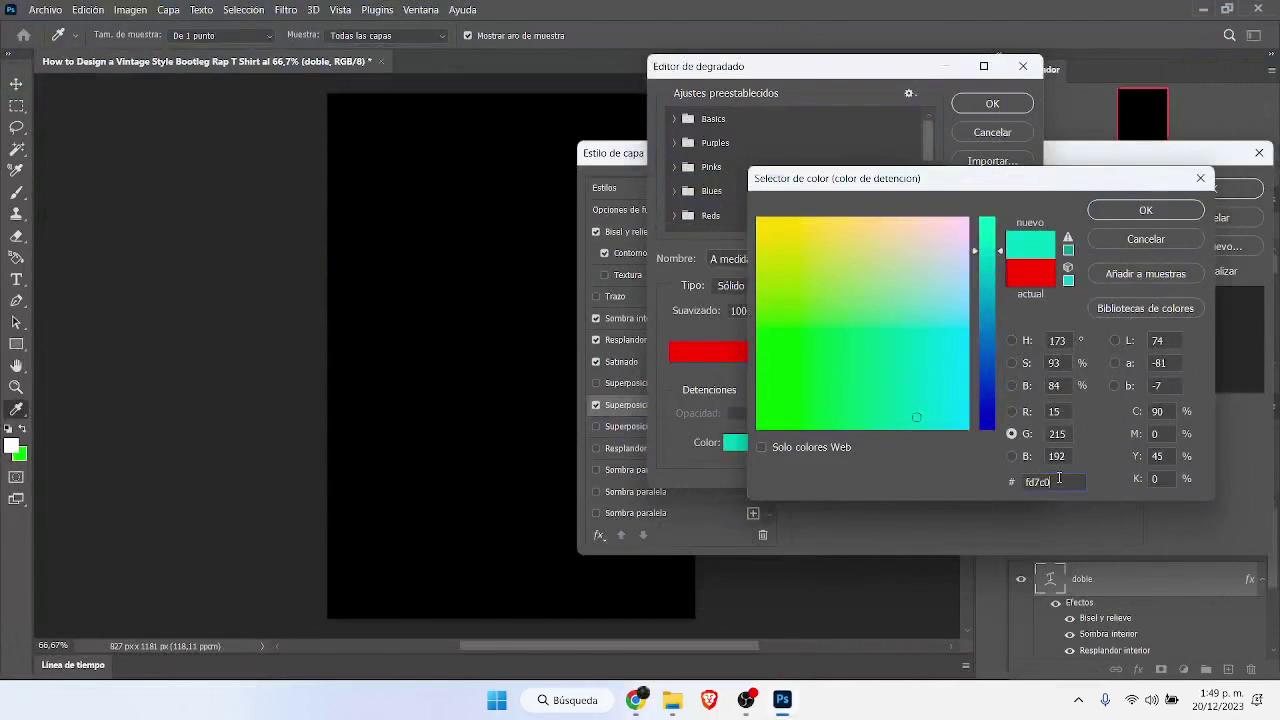
pyautogui.write('a')
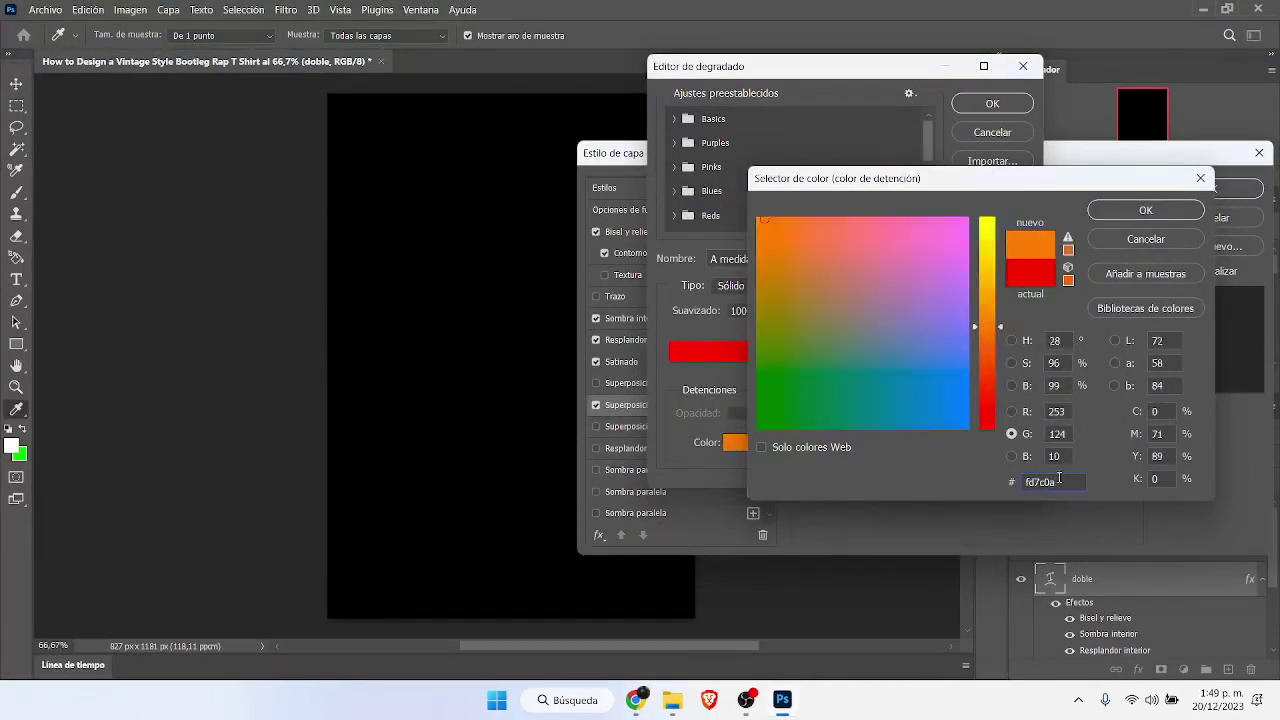
pyautogui.click(1145, 210)
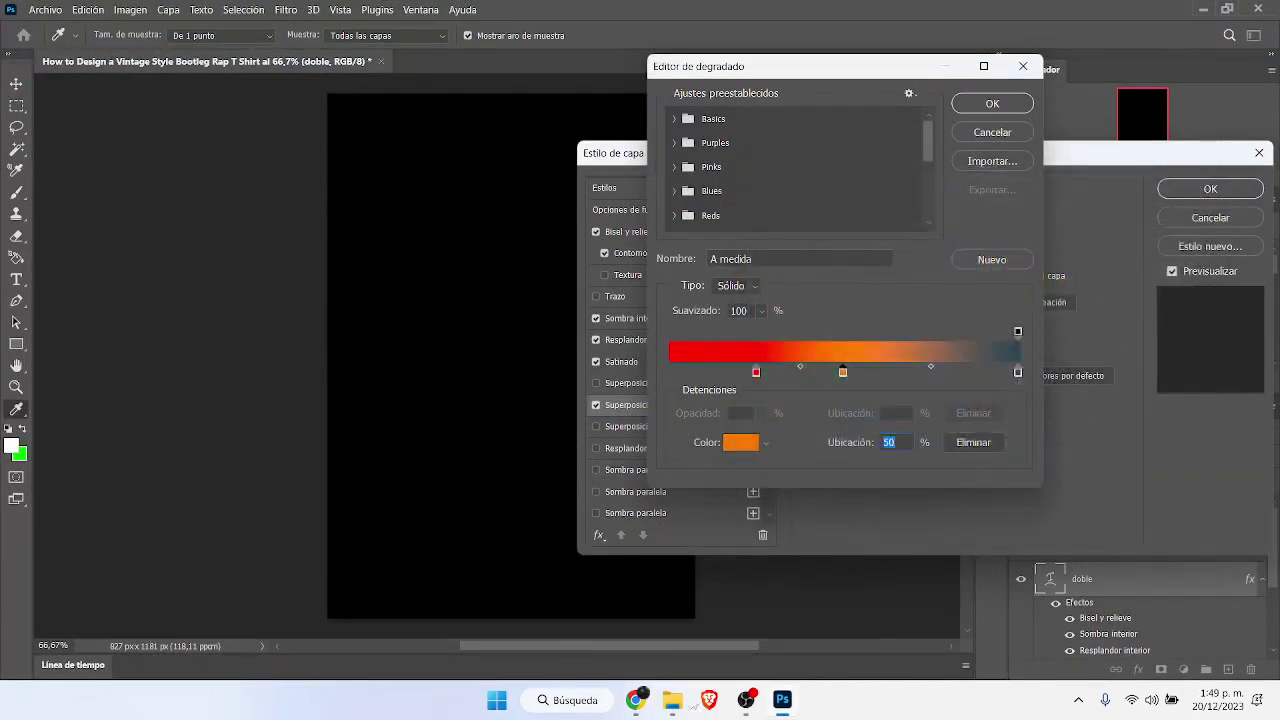
pyautogui.click(736, 443)
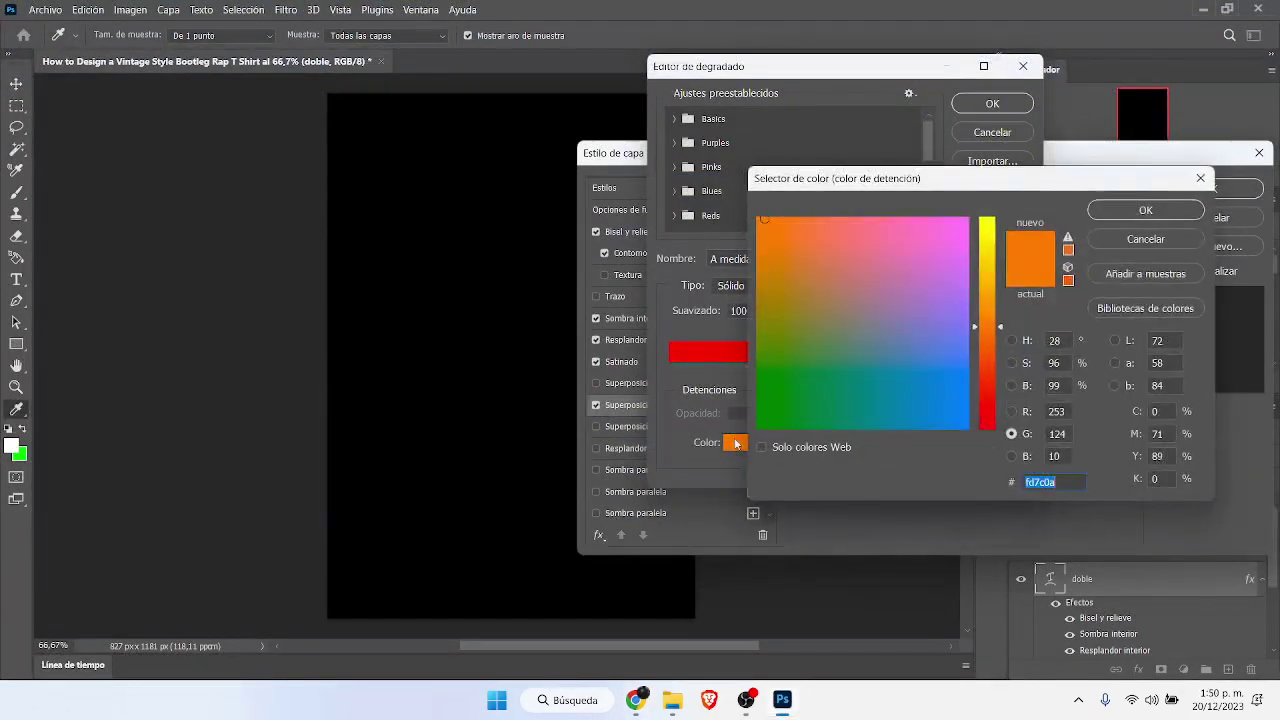
pyautogui.click(1145, 239)
# Step: Set the gradient's end color stop to fddd8a and apply the edited gradient to the overlay
pyautogui.doubleClick(1014, 369)
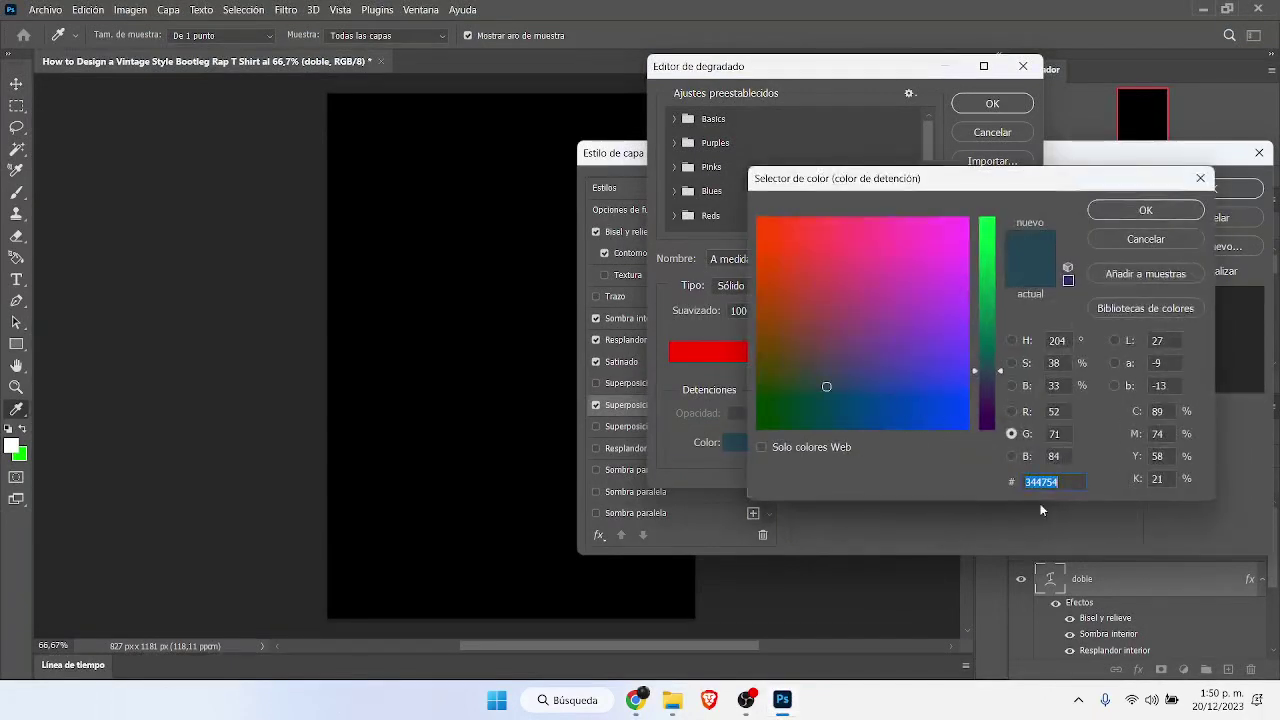
pyautogui.write('fddd')
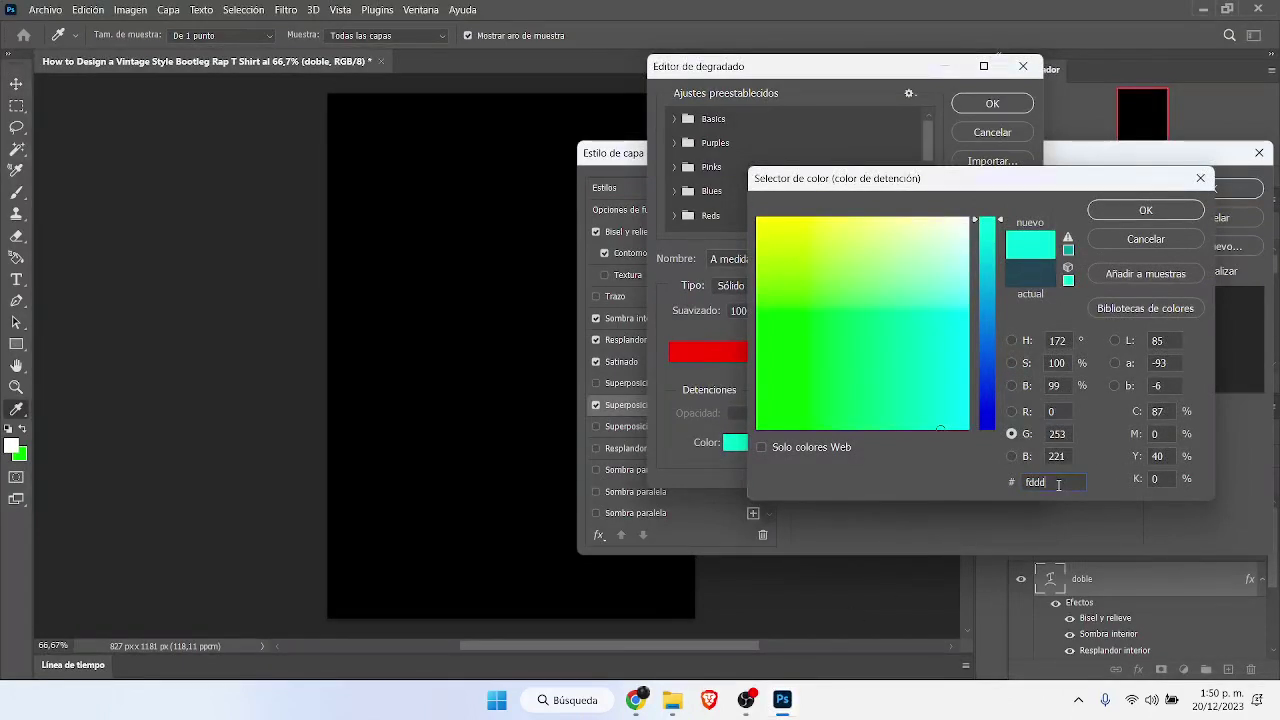
pyautogui.write('8')
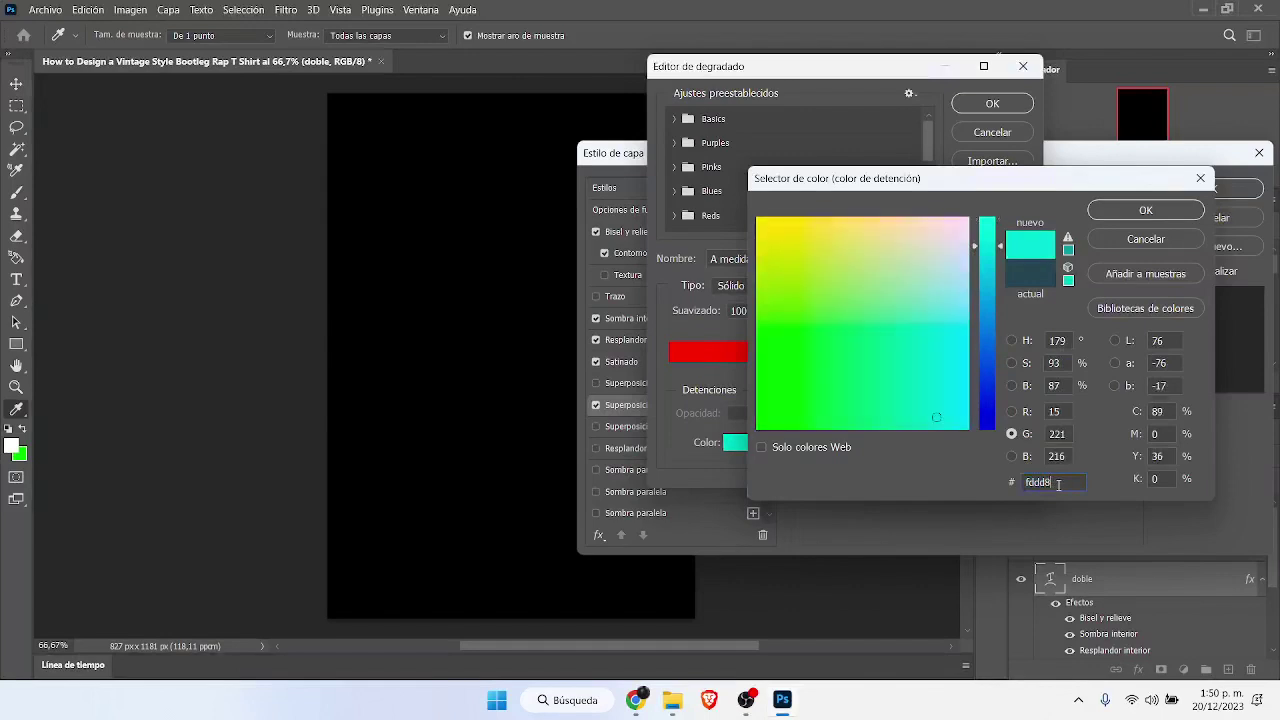
pyautogui.write('0')
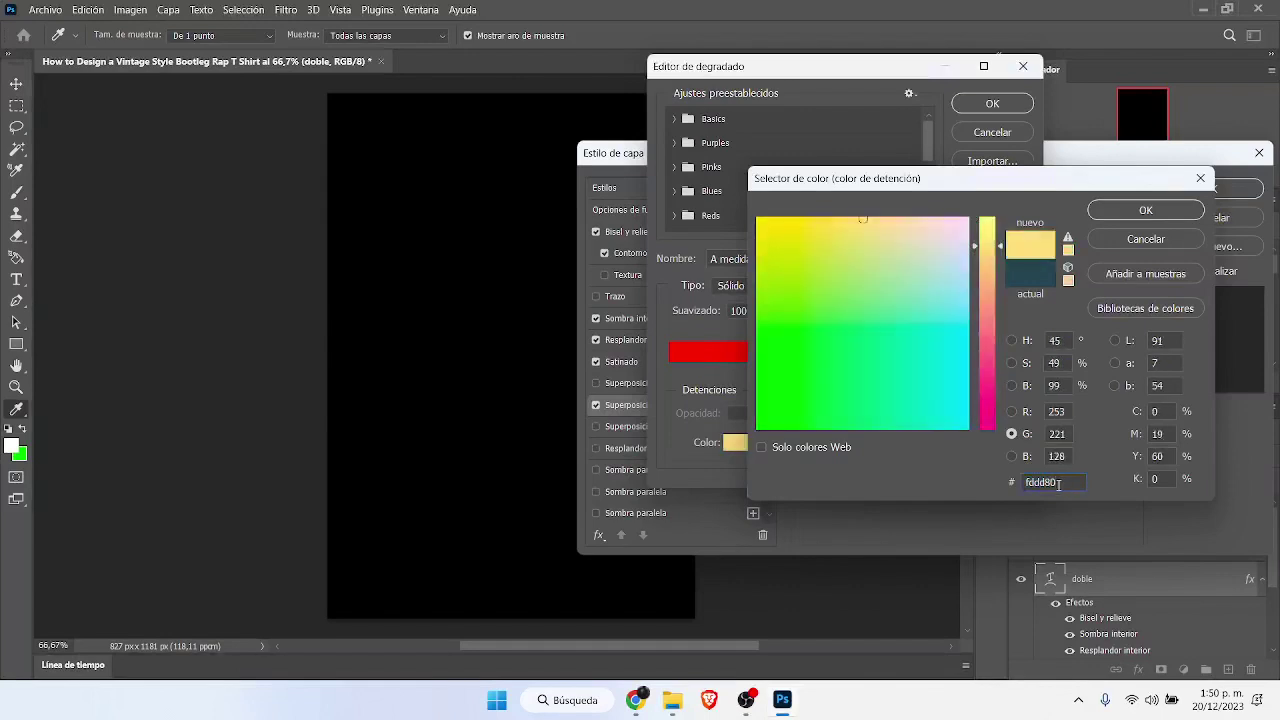
pyautogui.press('BackSpace')
pyautogui.write('a')
pyautogui.click(1146, 210)
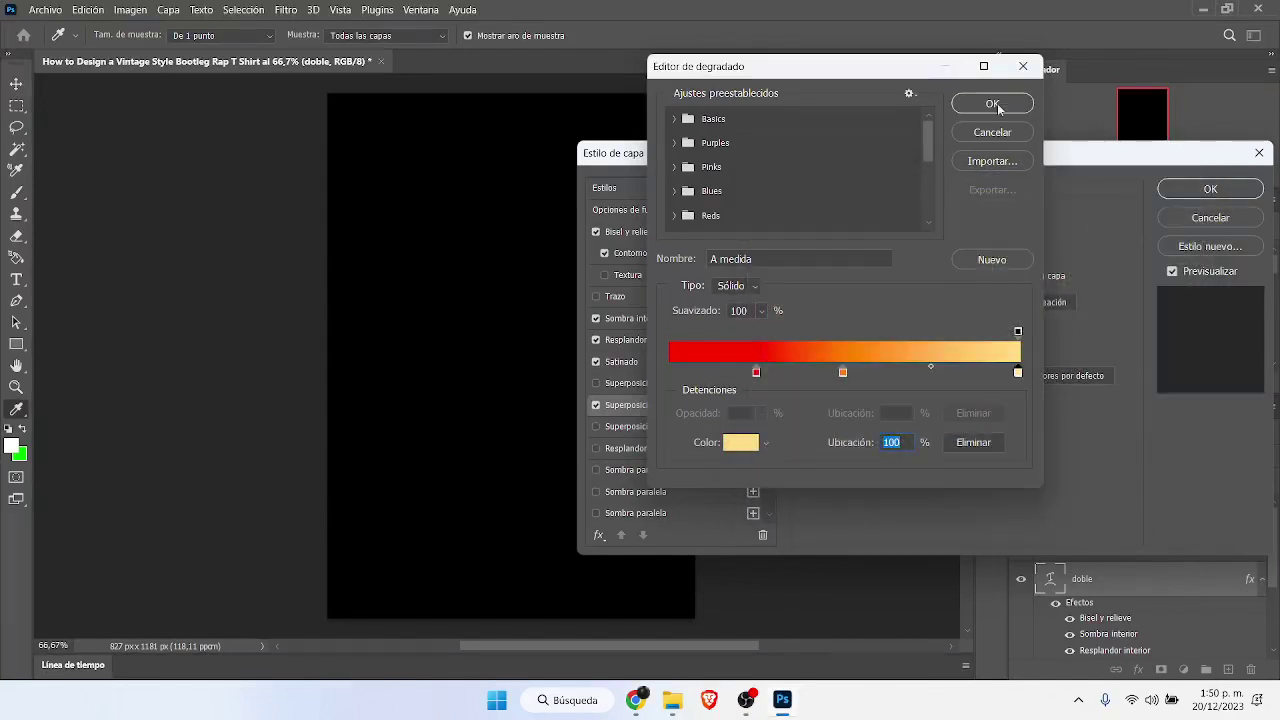
pyautogui.click(993, 104)
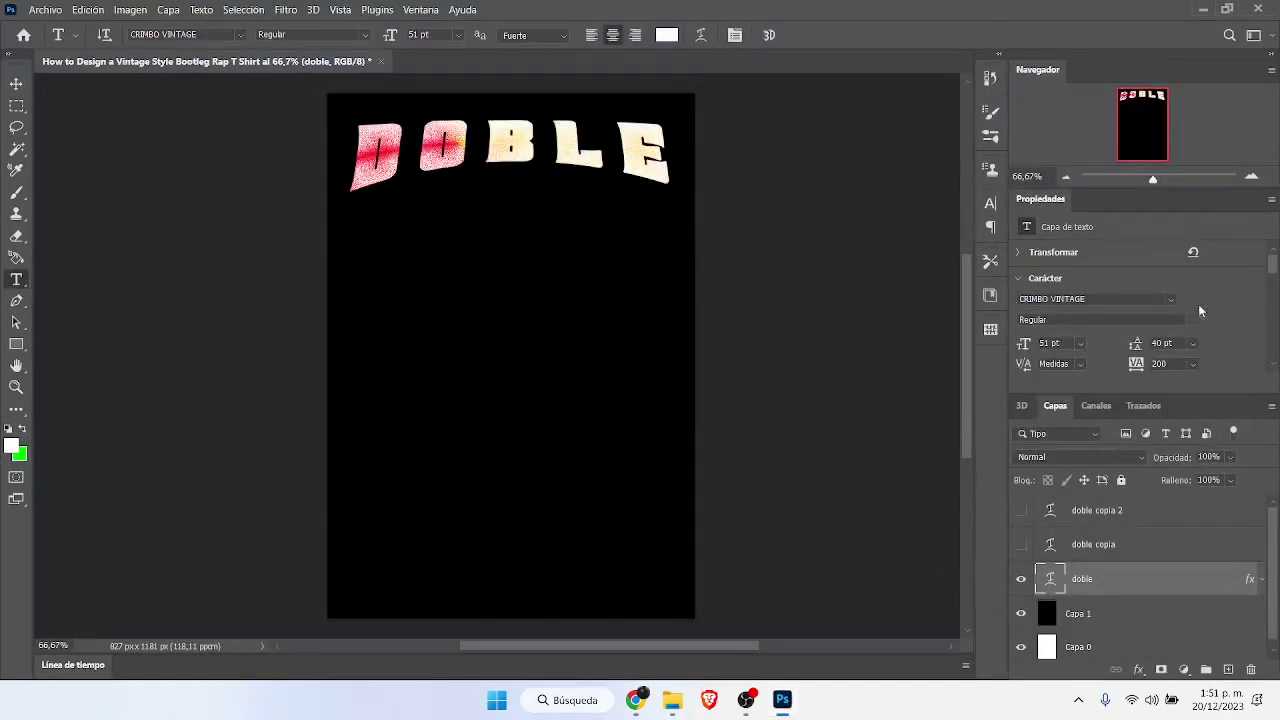
# Step: Reduce the doble layer's fill (Relleno) to 10%
pyautogui.click(1230, 480)
pyautogui.click(1179, 499)
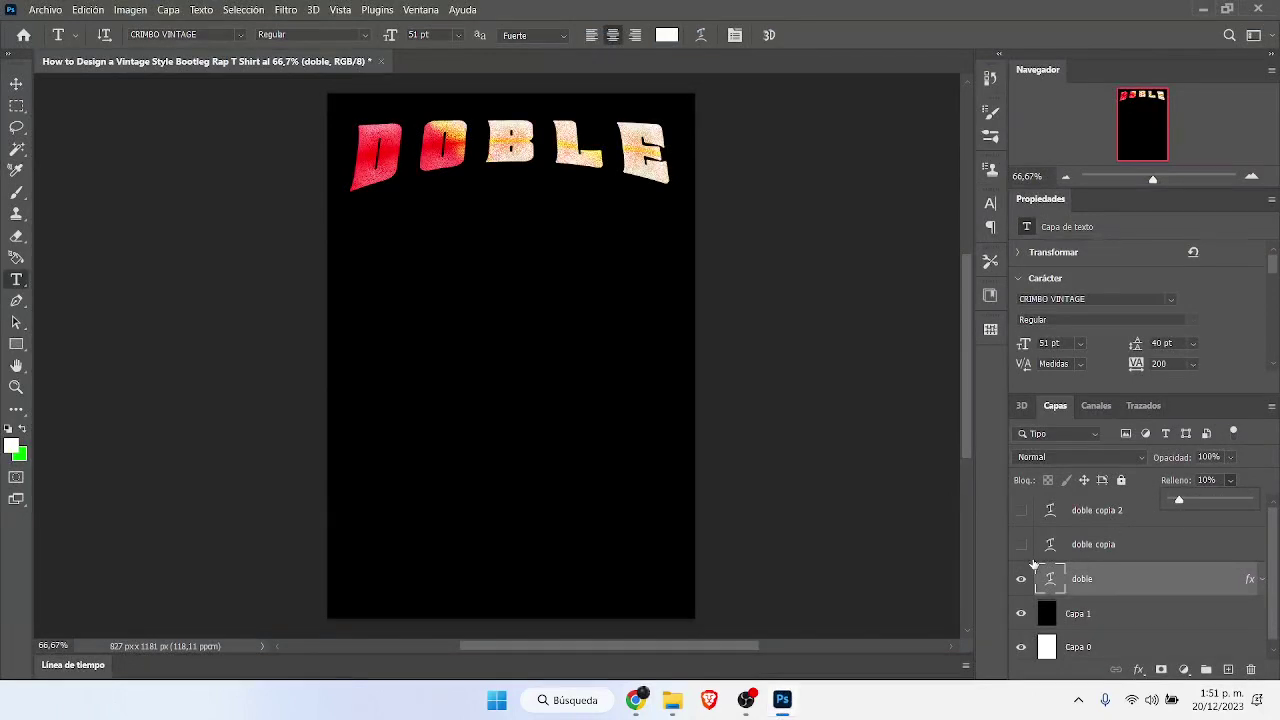
# Step: Make the doble copia layer visible and reduce its fill (Relleno) to 0%
pyautogui.click(1021, 544)
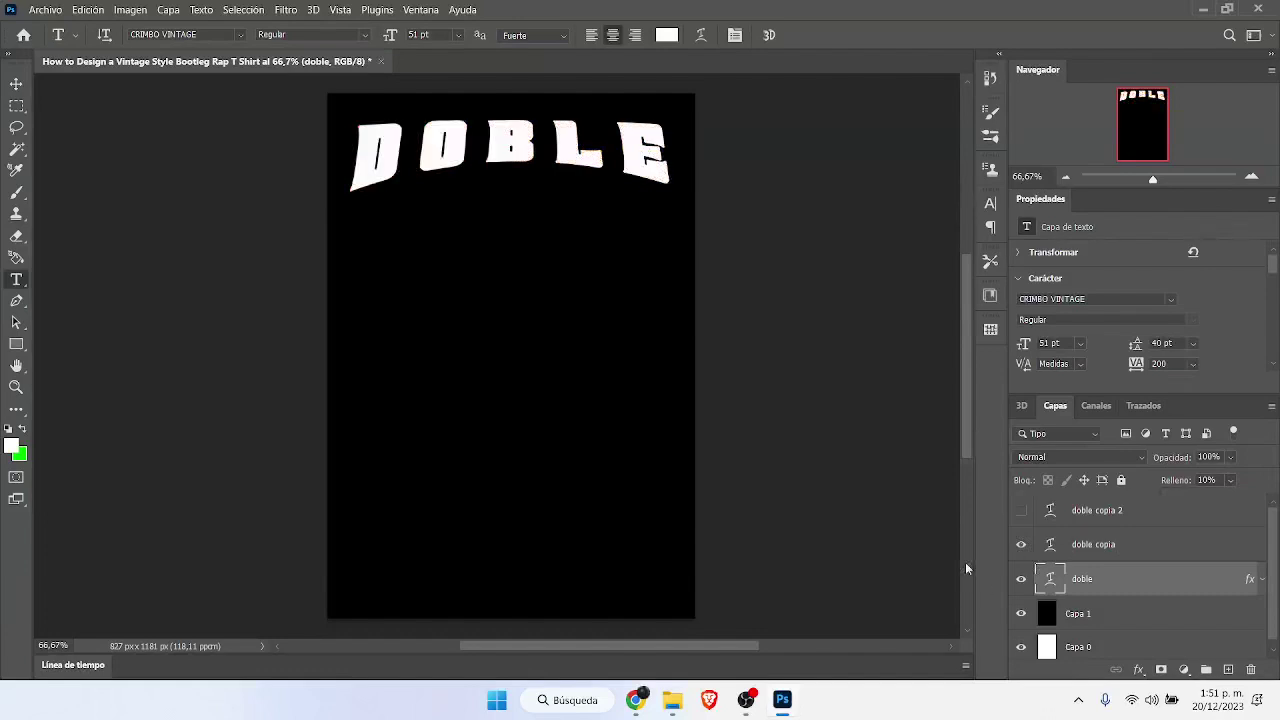
pyautogui.click(1122, 539)
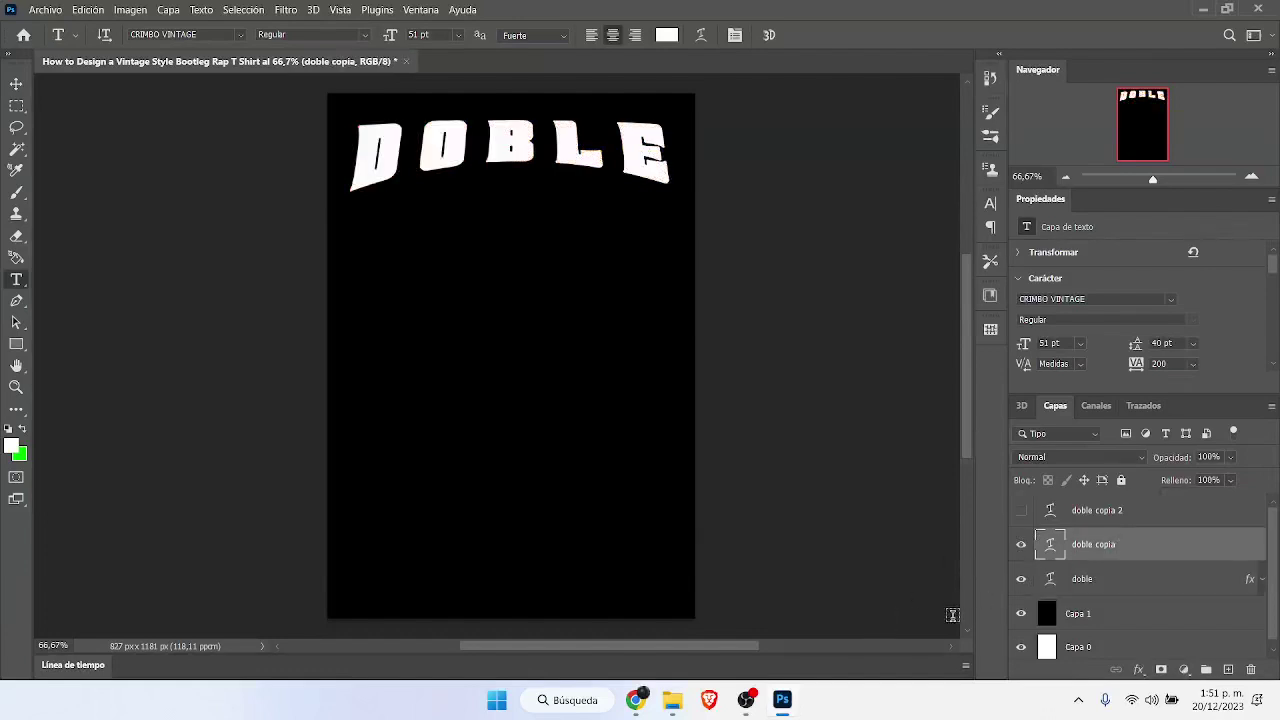
pyautogui.click(1229, 481)
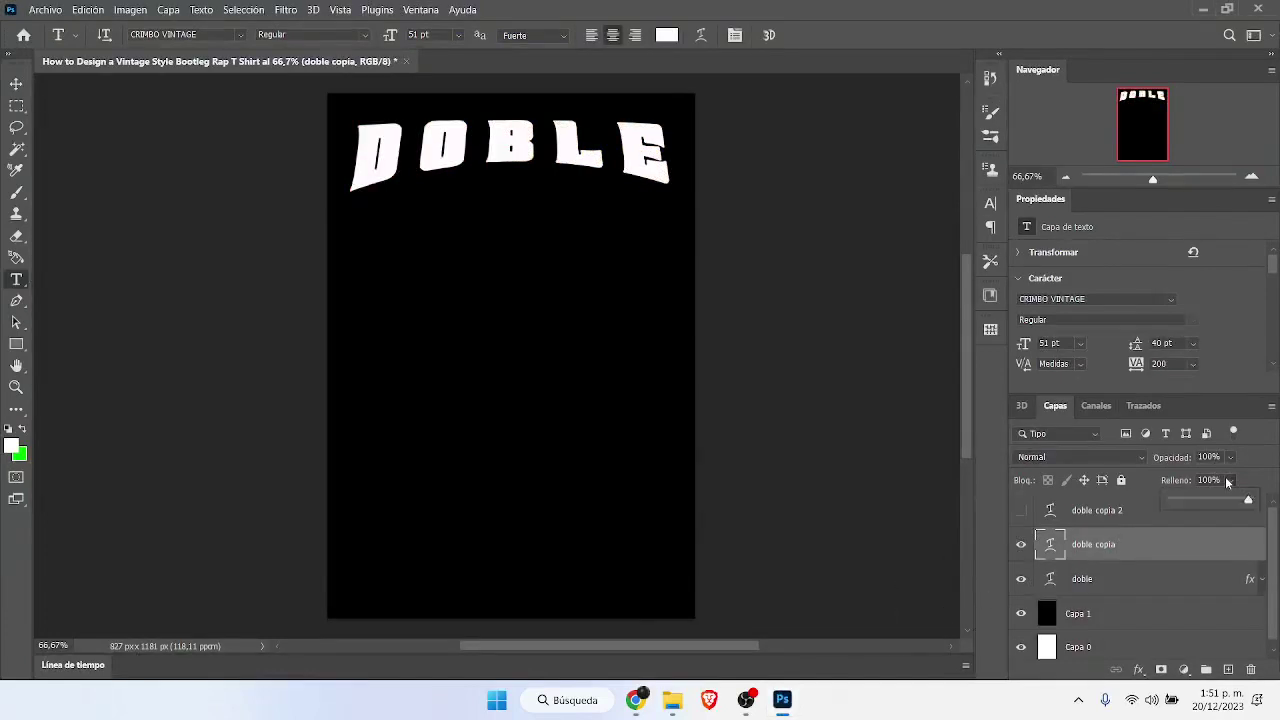
pyautogui.click(1167, 500)
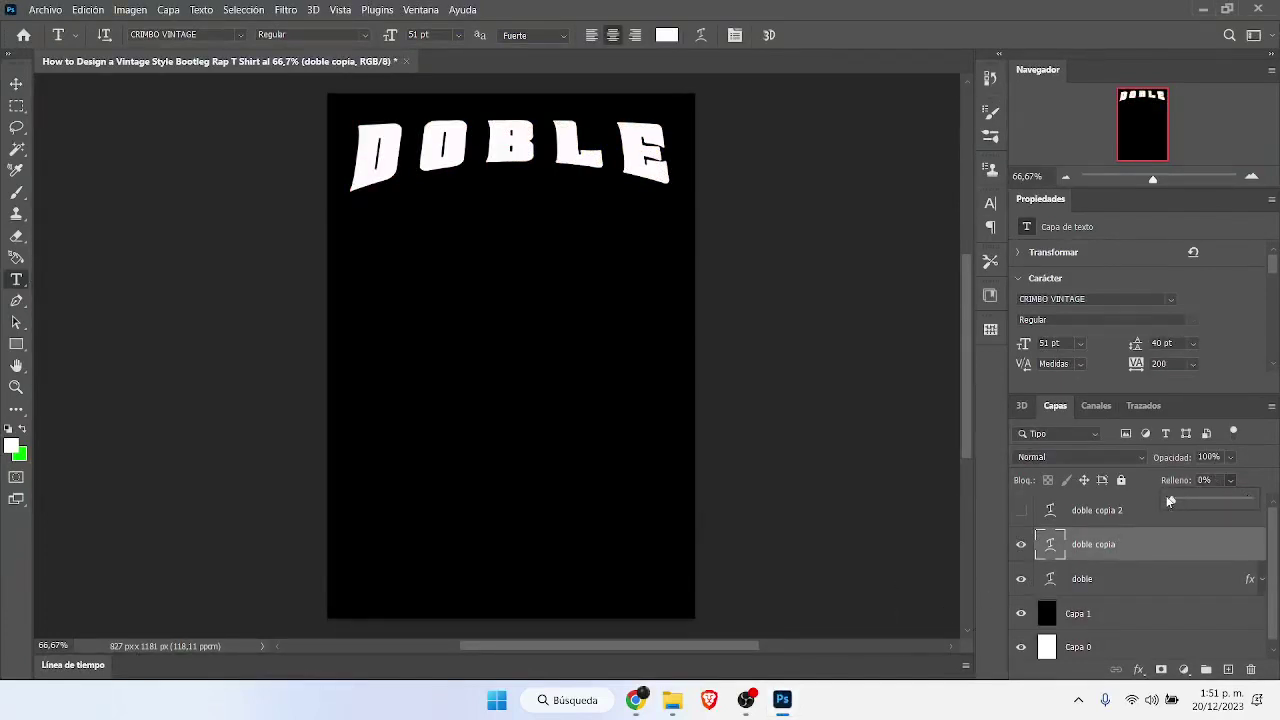
# Step: Add a stroke (Trazo) effect to the doble copia layer and set its color to 3e55fc
pyautogui.doubleClick(1150, 545)
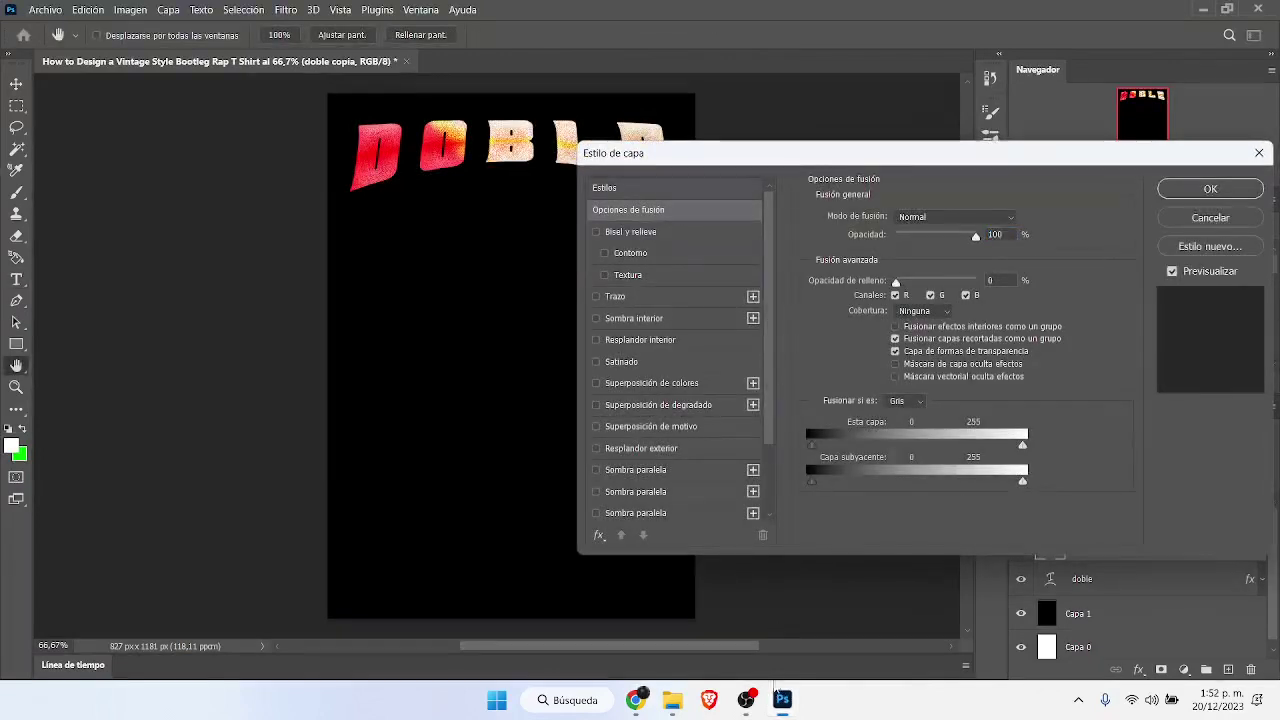
pyautogui.click(616, 296)
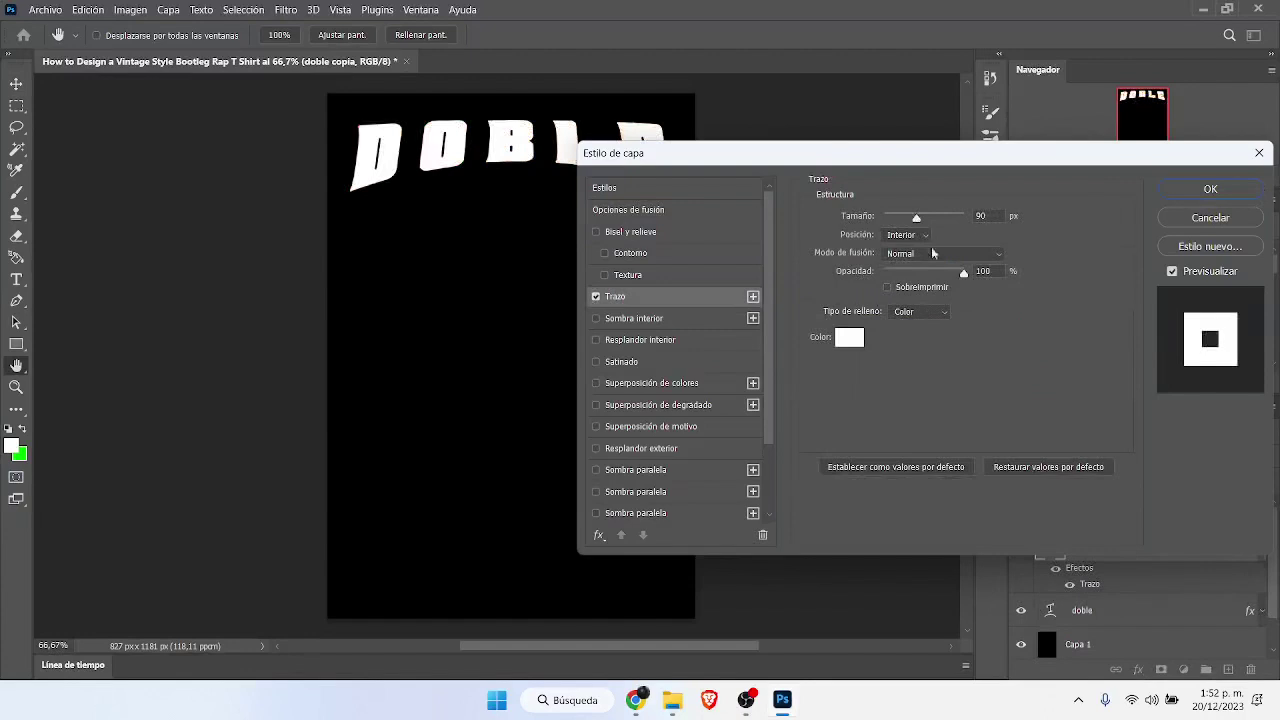
pyautogui.click(845, 342)
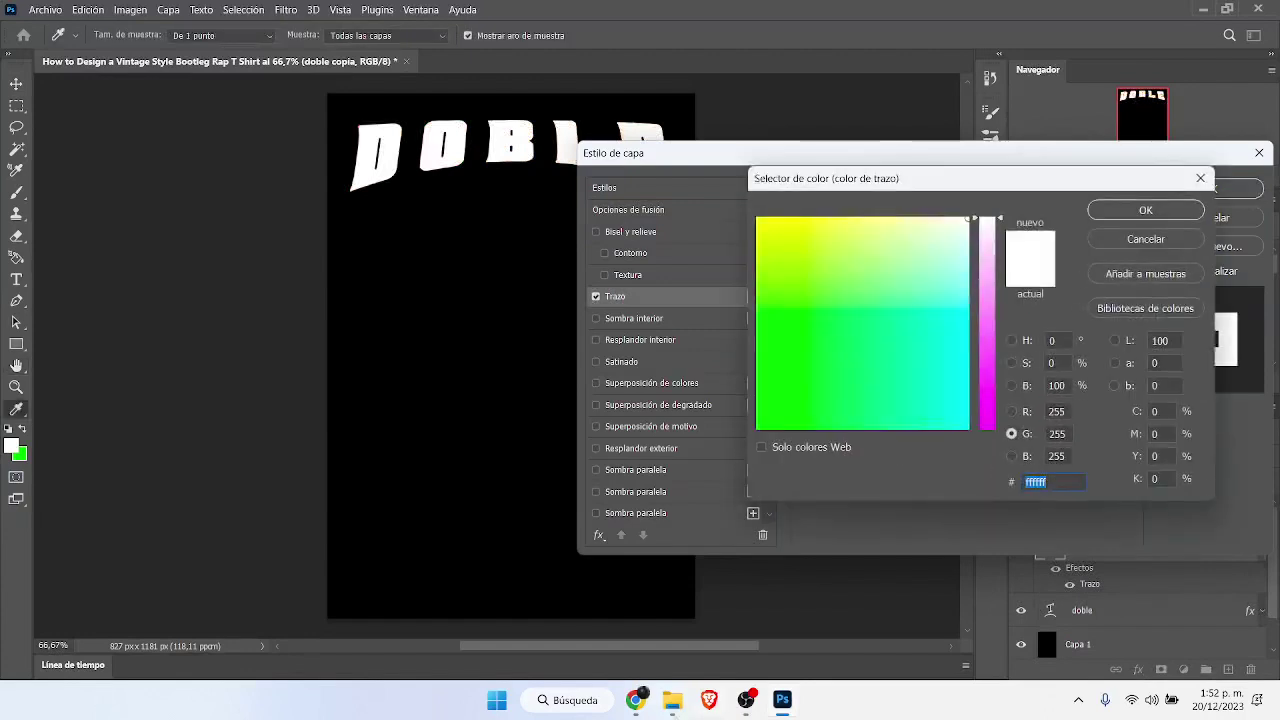
pyautogui.write('3')
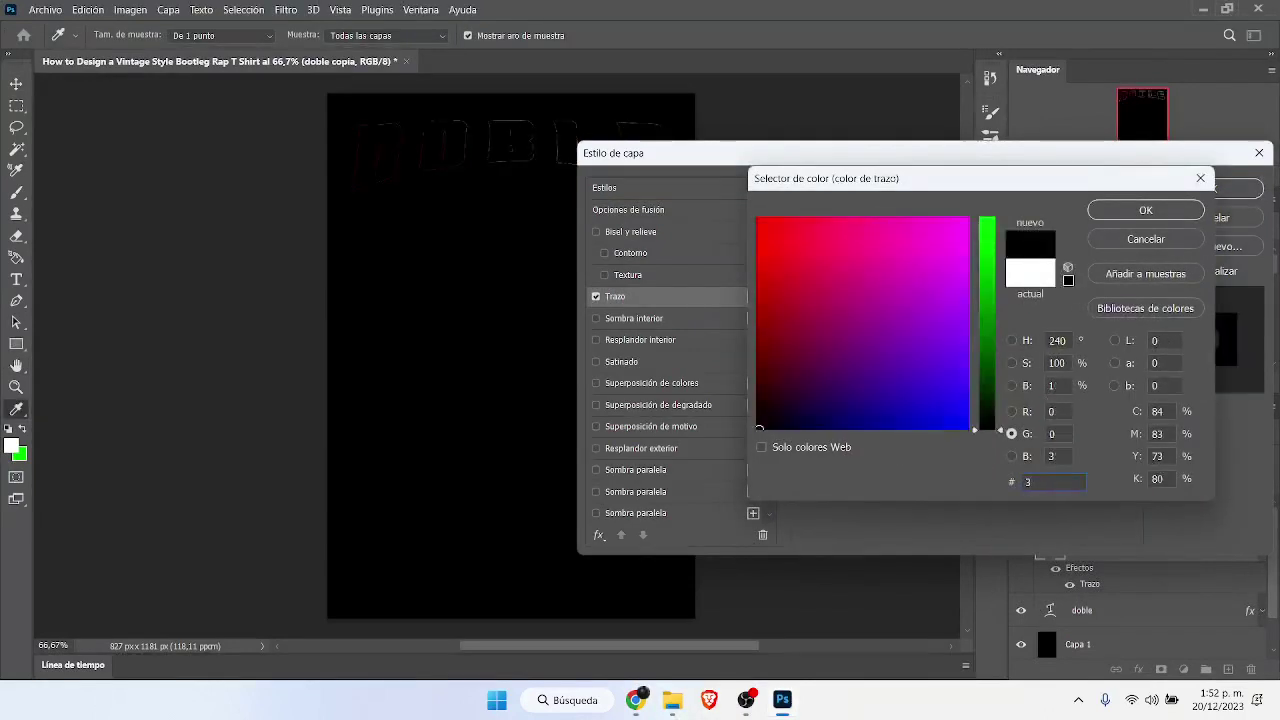
pyautogui.write('e')
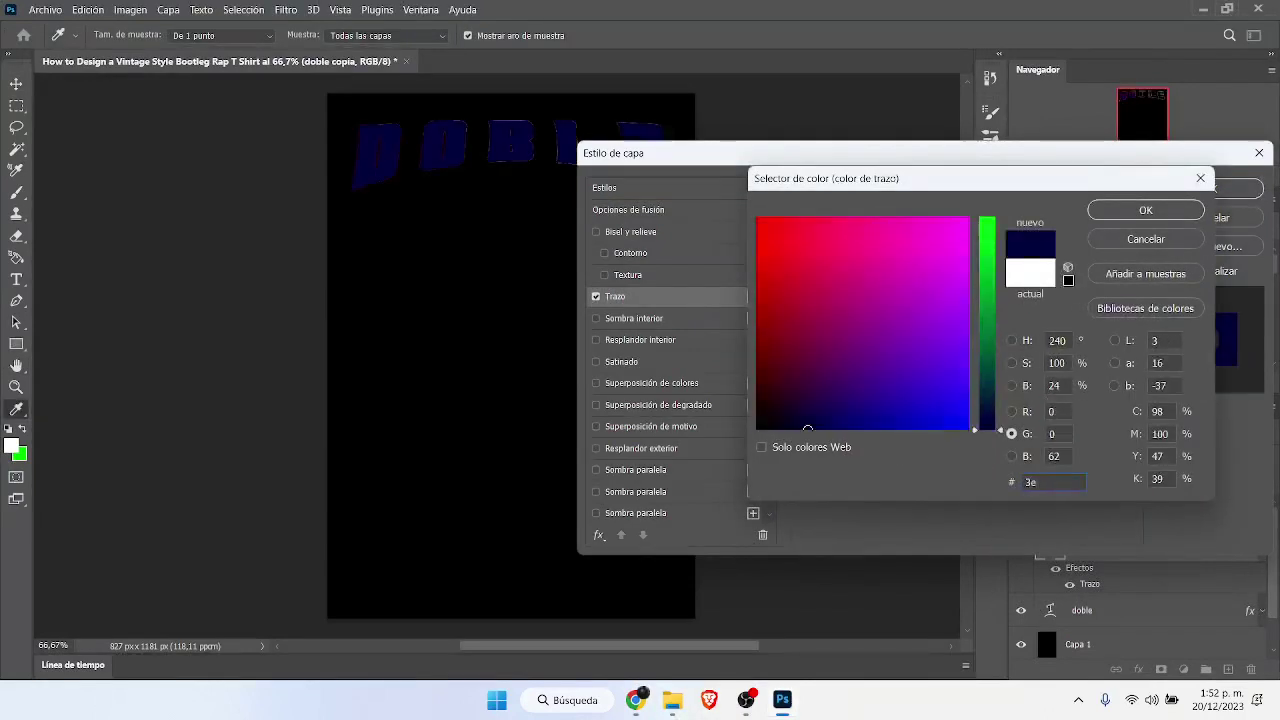
pyautogui.click(1045, 489)
pyautogui.click(1047, 481)
pyautogui.press('BackSpace')
pyautogui.press('BackSpace')
pyautogui.press('BackSpace')
pyautogui.write('55d')
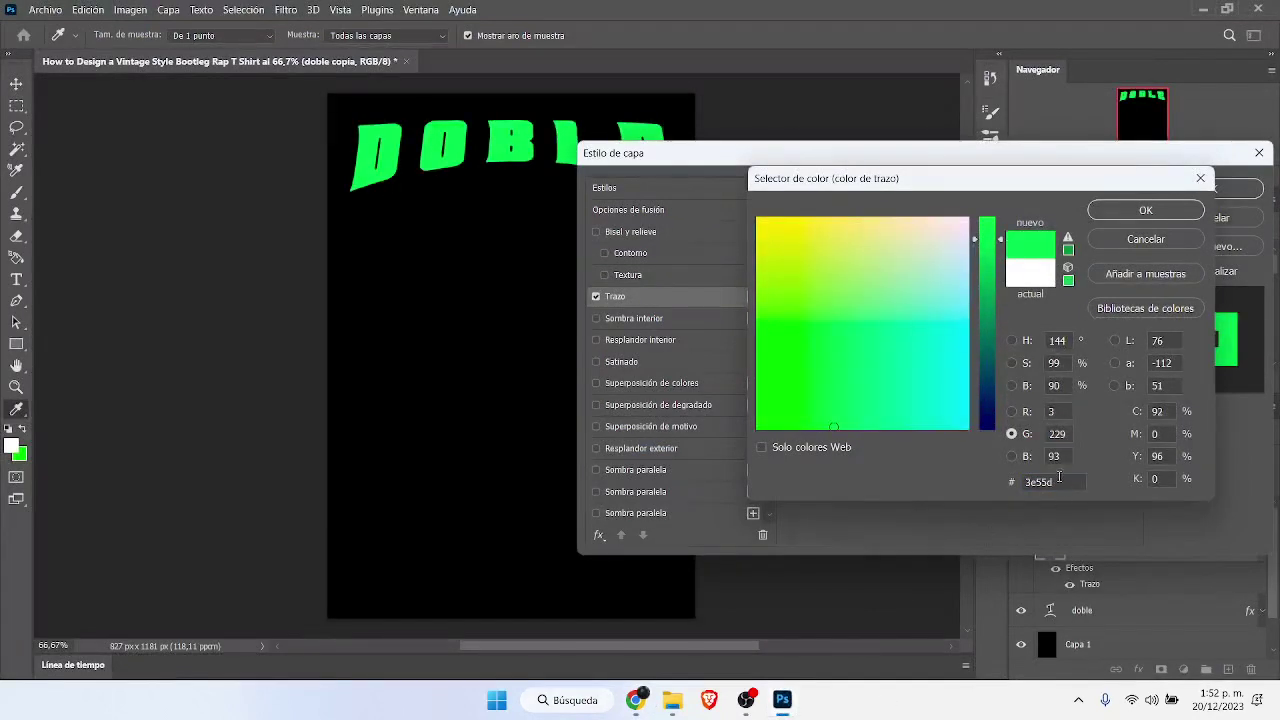
pyautogui.doubleClick(1059, 479)
pyautogui.click(1059, 479)
pyautogui.press('BackSpace')
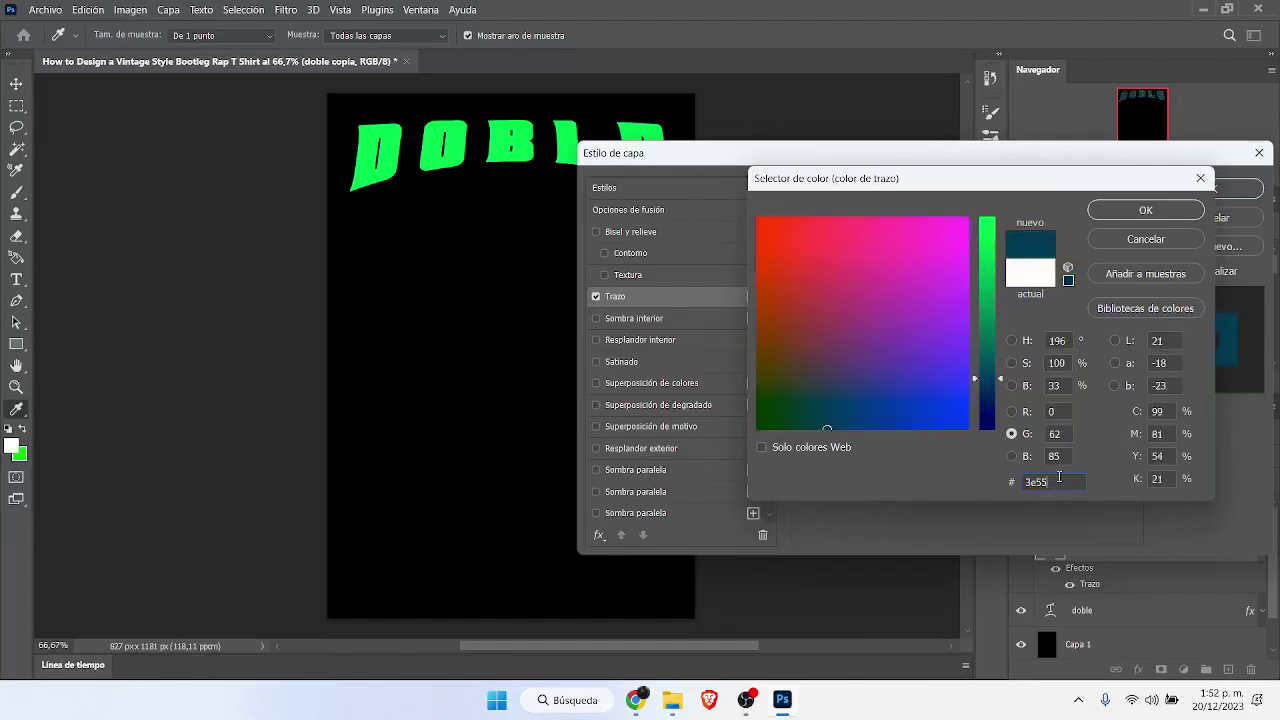
pyautogui.write('fc')
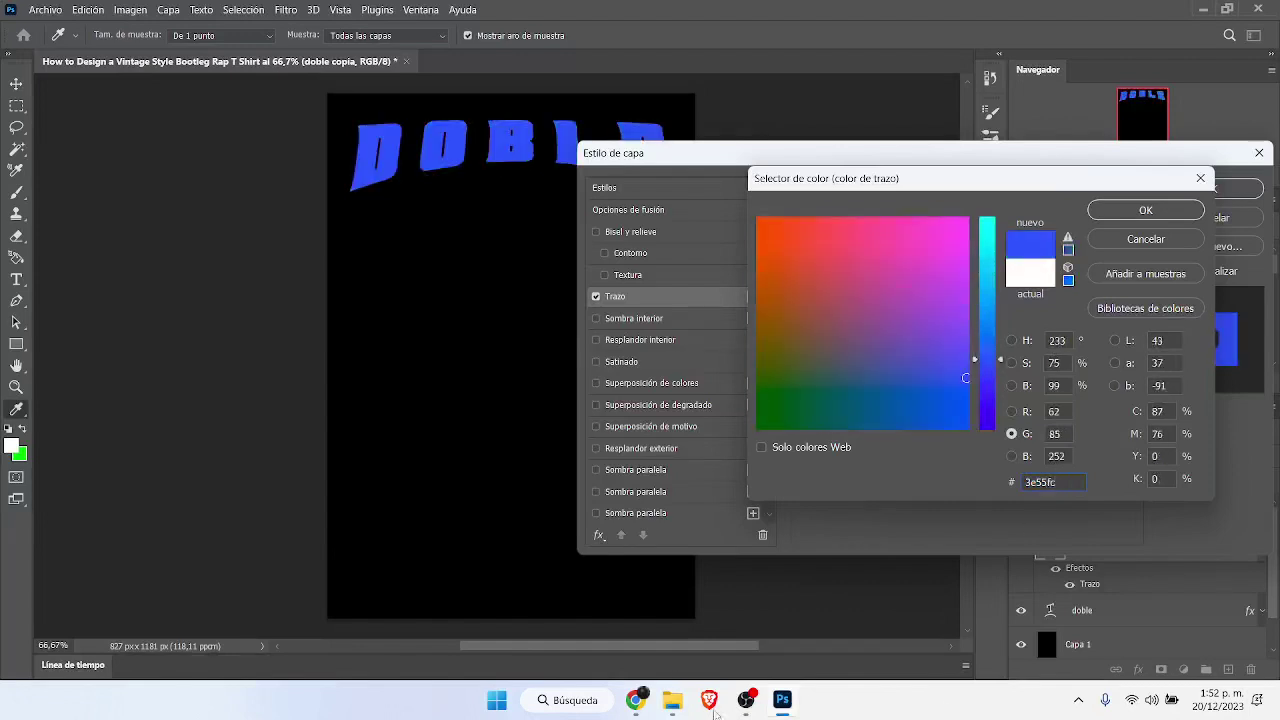
pyautogui.click(1092, 218)
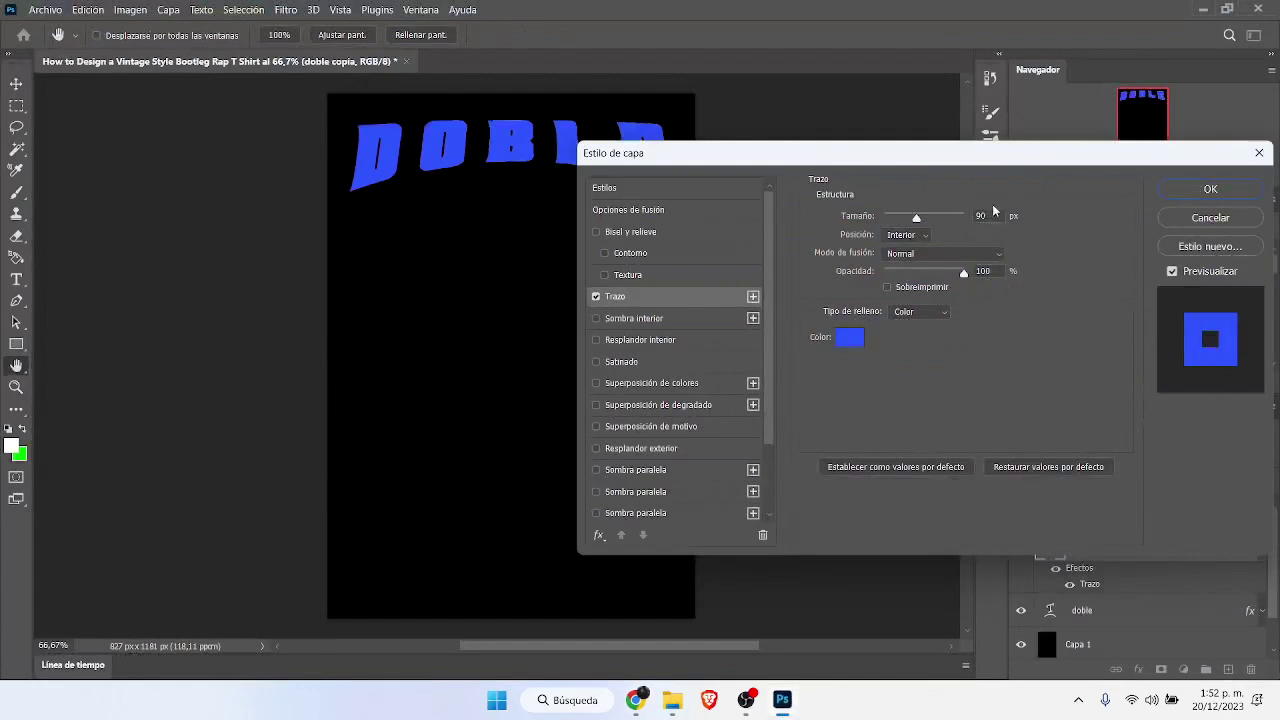
# Step: Set the stroke size to 5 px
pyautogui.click(995, 213)
pyautogui.press('BackSpace')
pyautogui.press('BackSpace')
pyautogui.write('5')
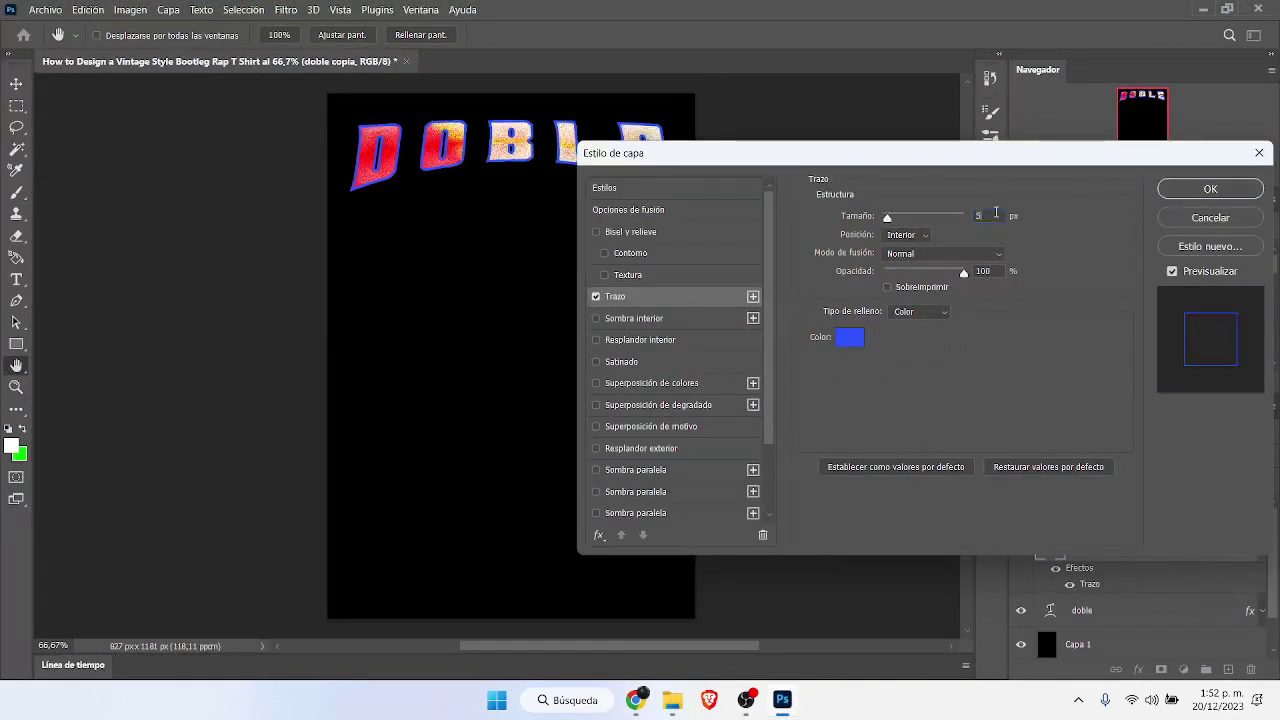
# Step: Add an inner glow (Resplandor interior) to doble copia and set its blend mode to Aclarar
pyautogui.click(654, 346)
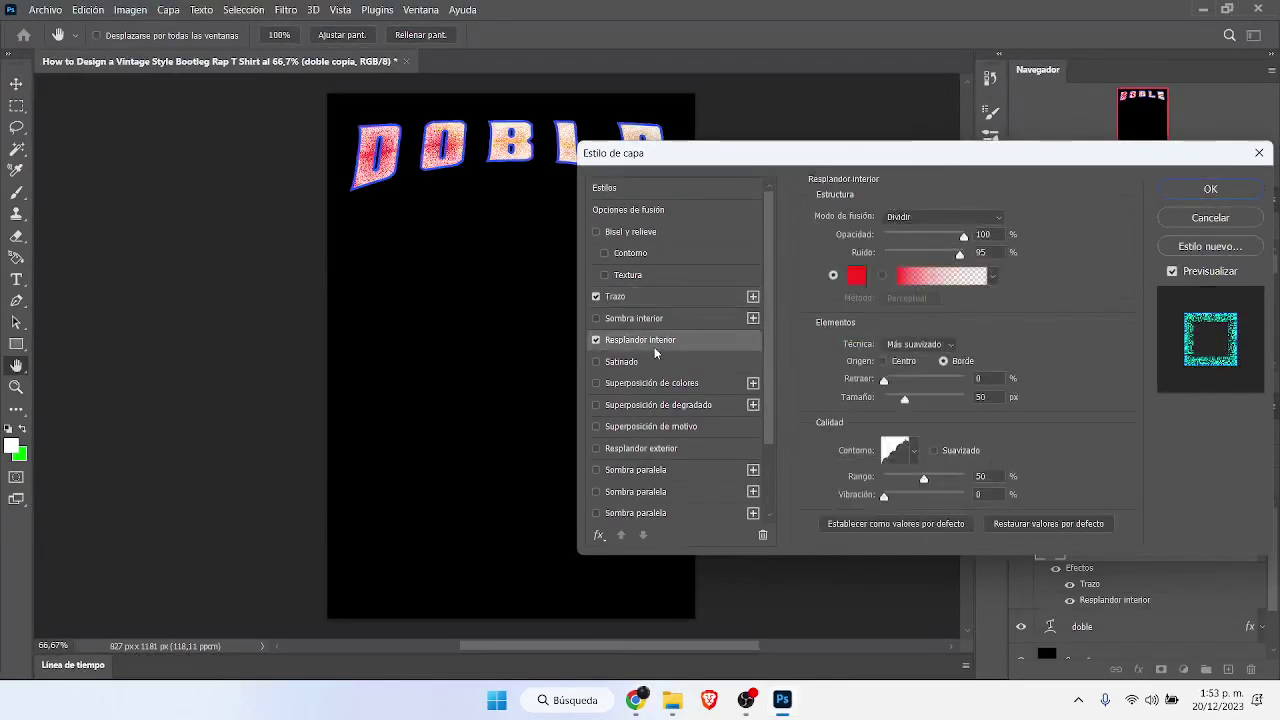
pyautogui.click(920, 216)
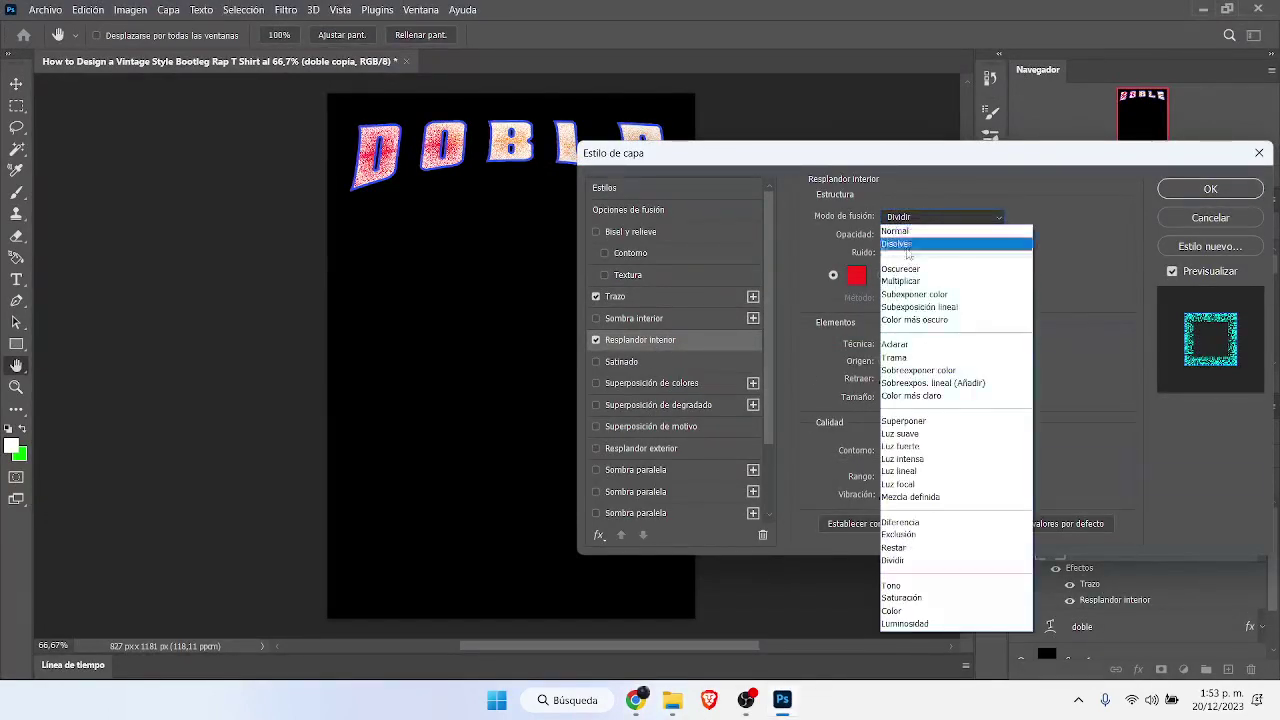
pyautogui.click(900, 348)
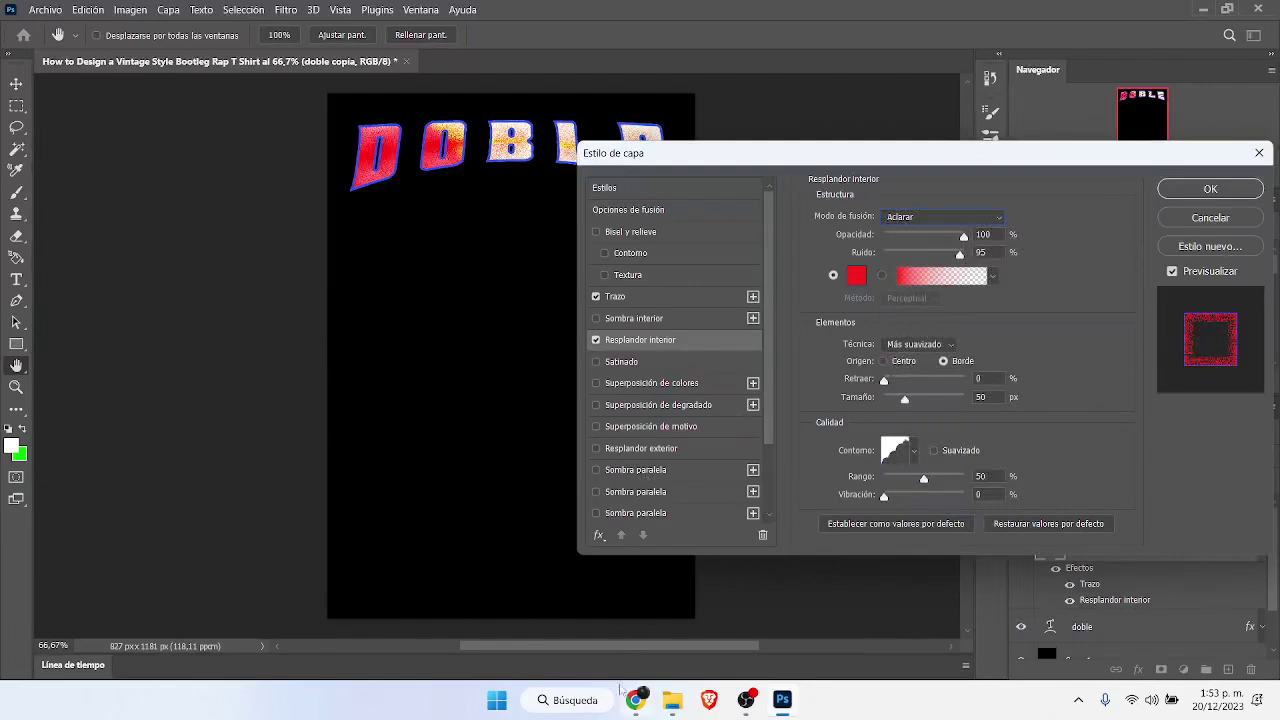
pyautogui.moveTo(622, 693)
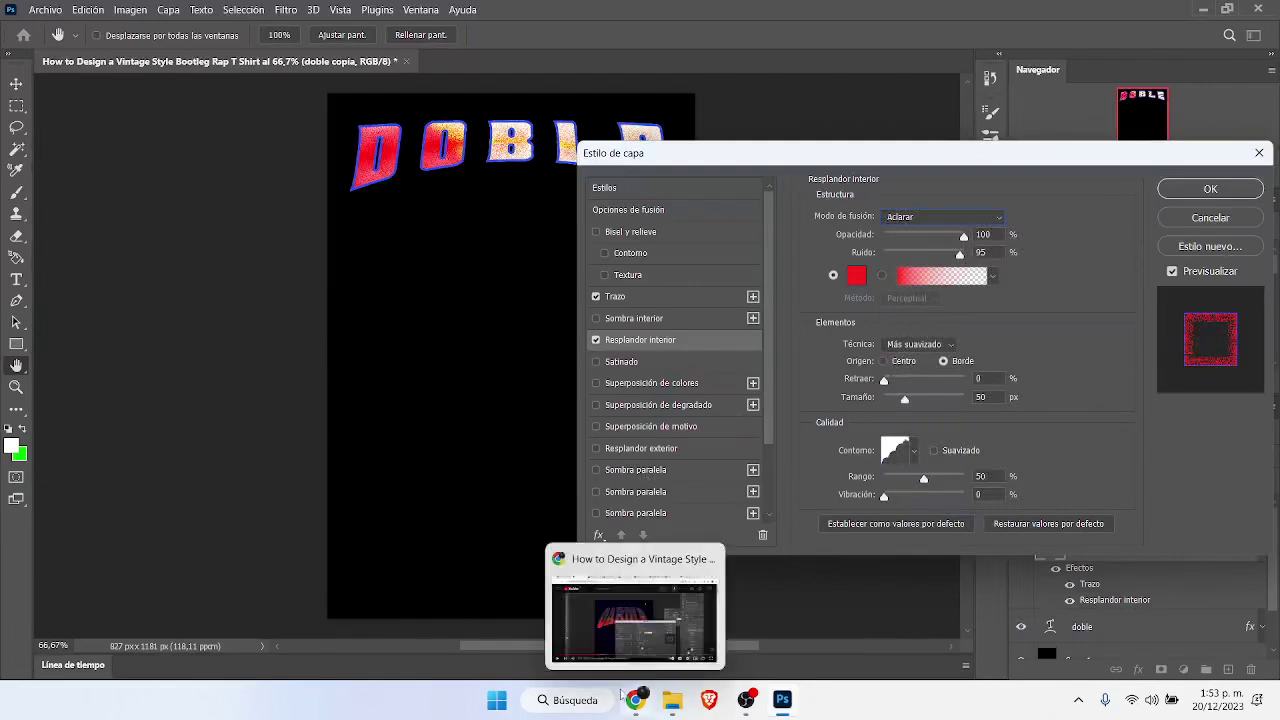
# Step: Set the inner glow color to 8522d2
pyautogui.click(857, 276)
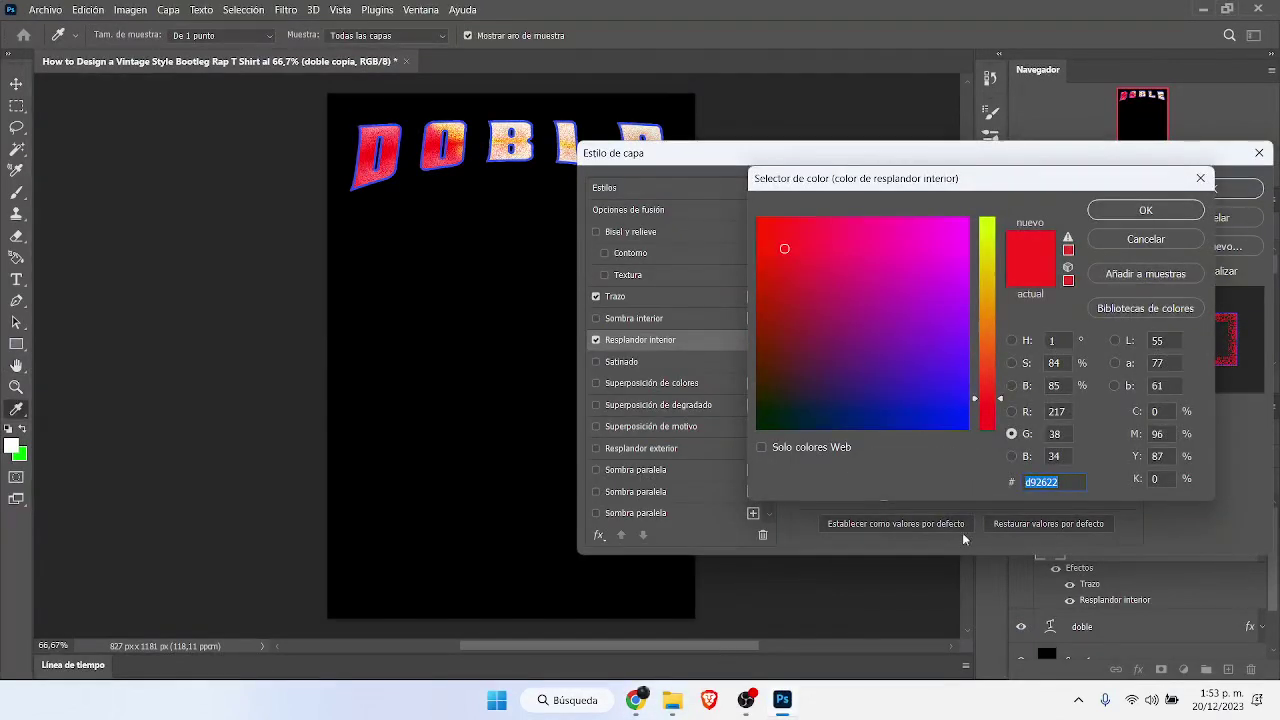
pyautogui.write('85')
pyautogui.doubleClick(1048, 483)
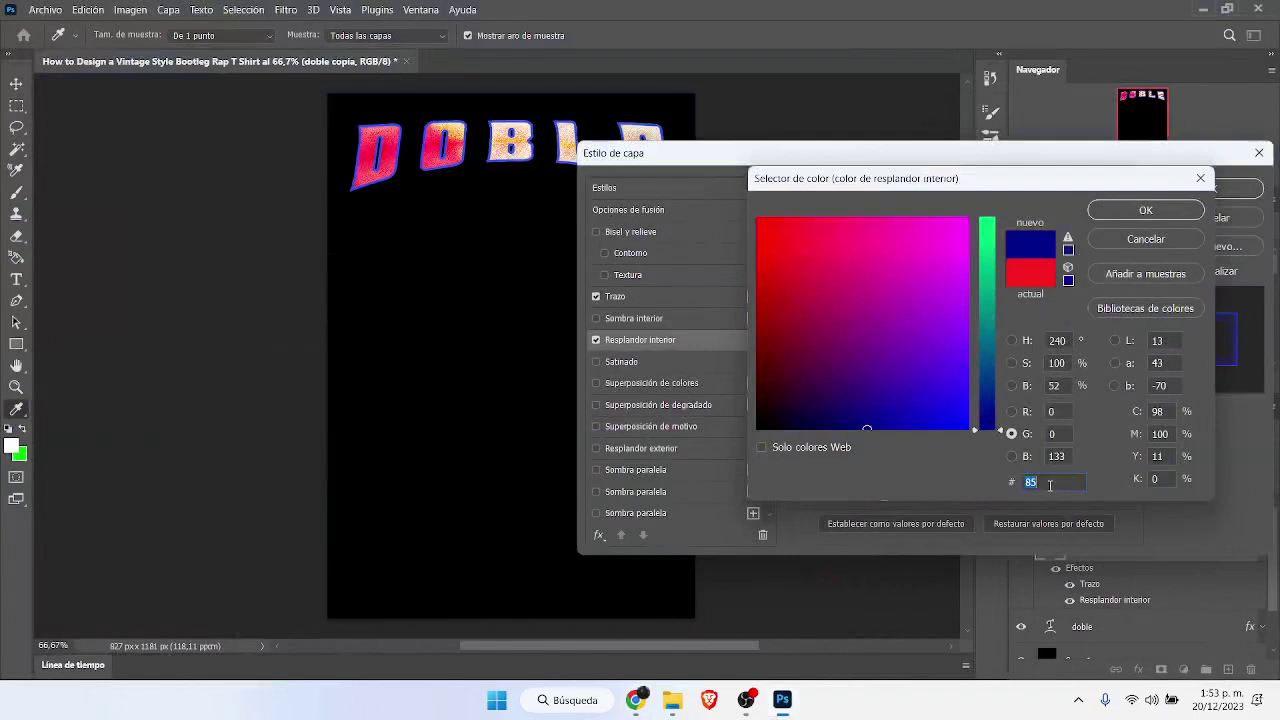
pyautogui.write('8522')
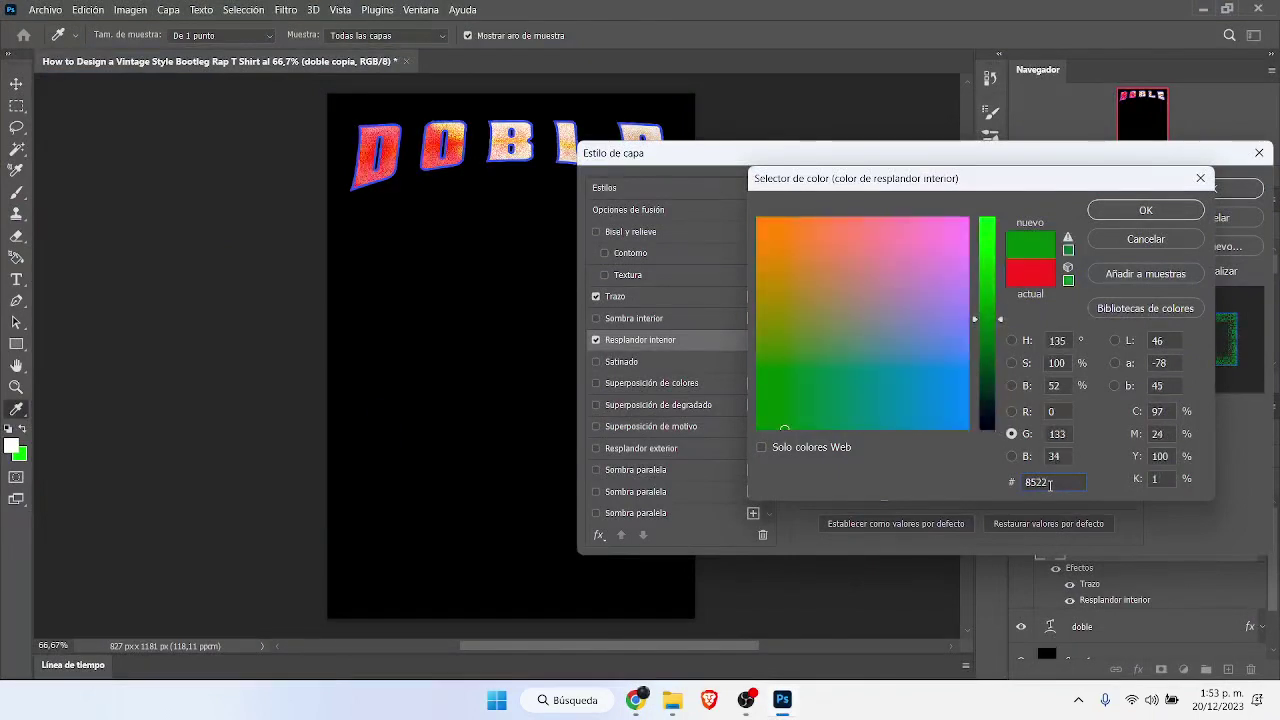
pyautogui.write('d')
pyautogui.doubleClick(1061, 479)
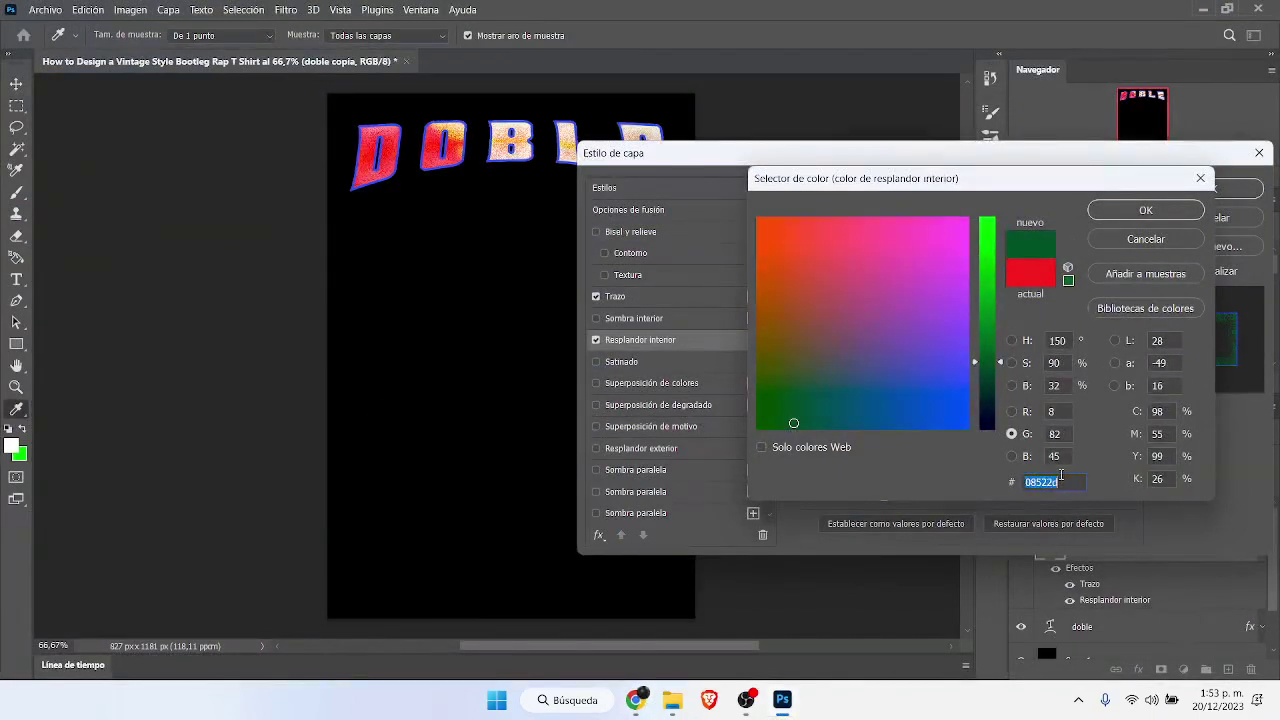
pyautogui.click(1066, 482)
pyautogui.write('2')
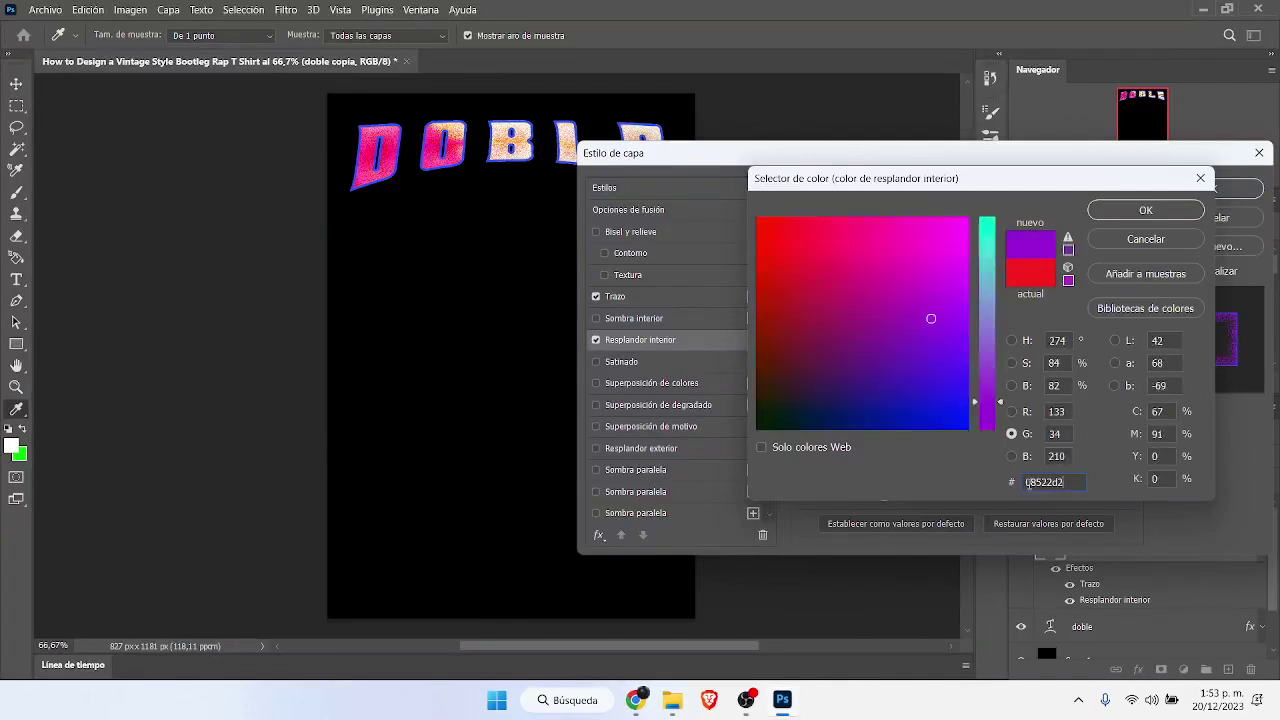
pyautogui.click(1027, 482)
pyautogui.press('Delete')
pyautogui.click(1118, 213)
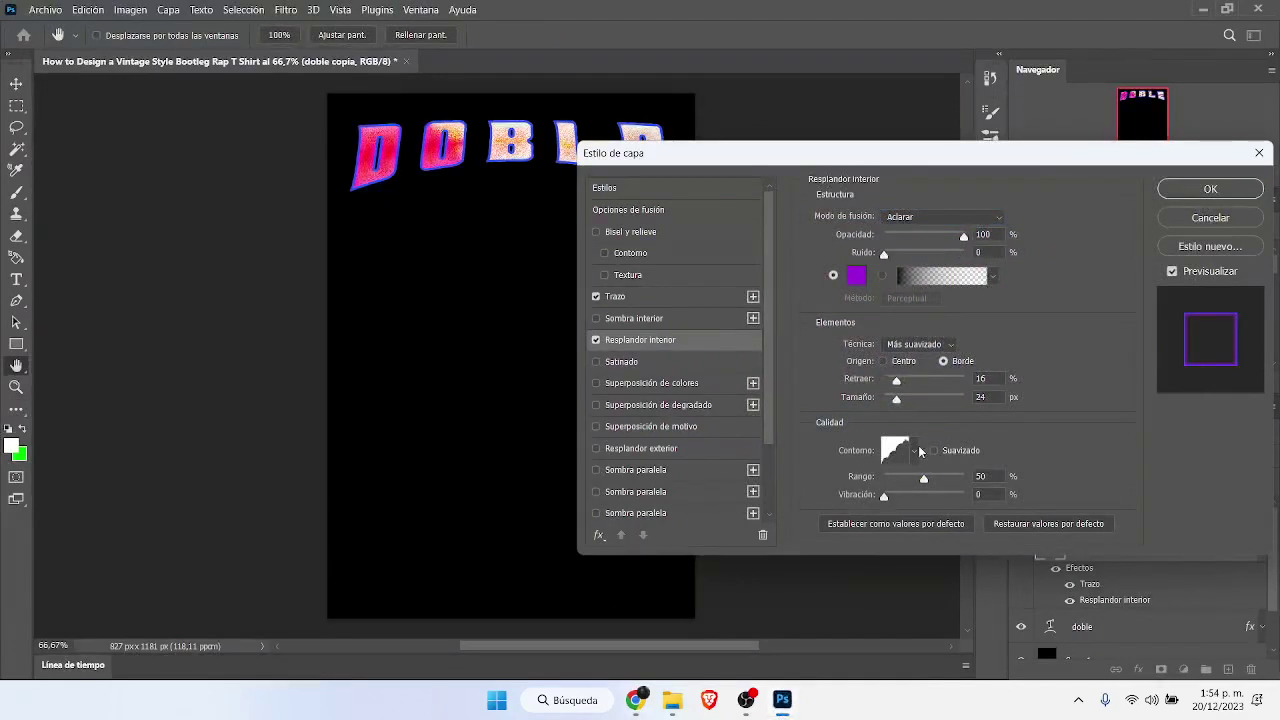
# Step: Change the inner glow's contour to the straight diagonal linear preset
pyautogui.click(914, 451)
pyautogui.click(813, 492)
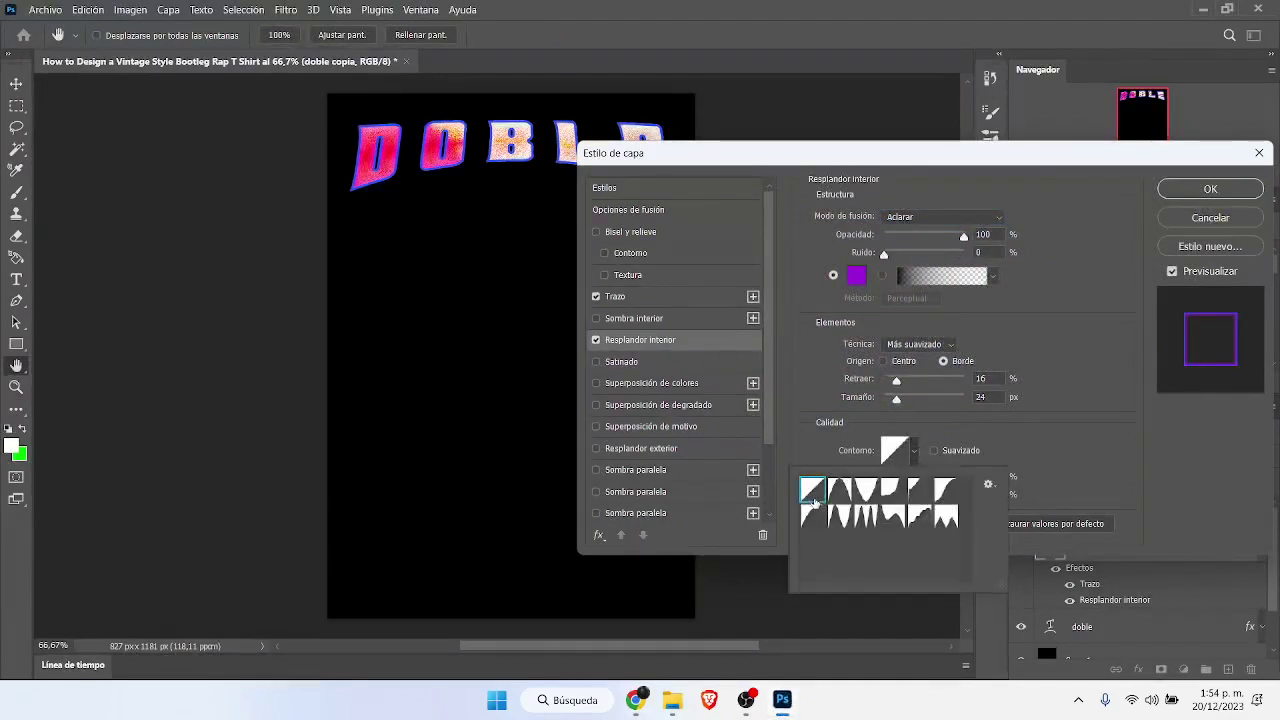
pyautogui.click(1038, 452)
# Step: Add a drop shadow (Sombra paralela) to doble copia with Multiplicar blend mode and 64% opacity
pyautogui.click(596, 469)
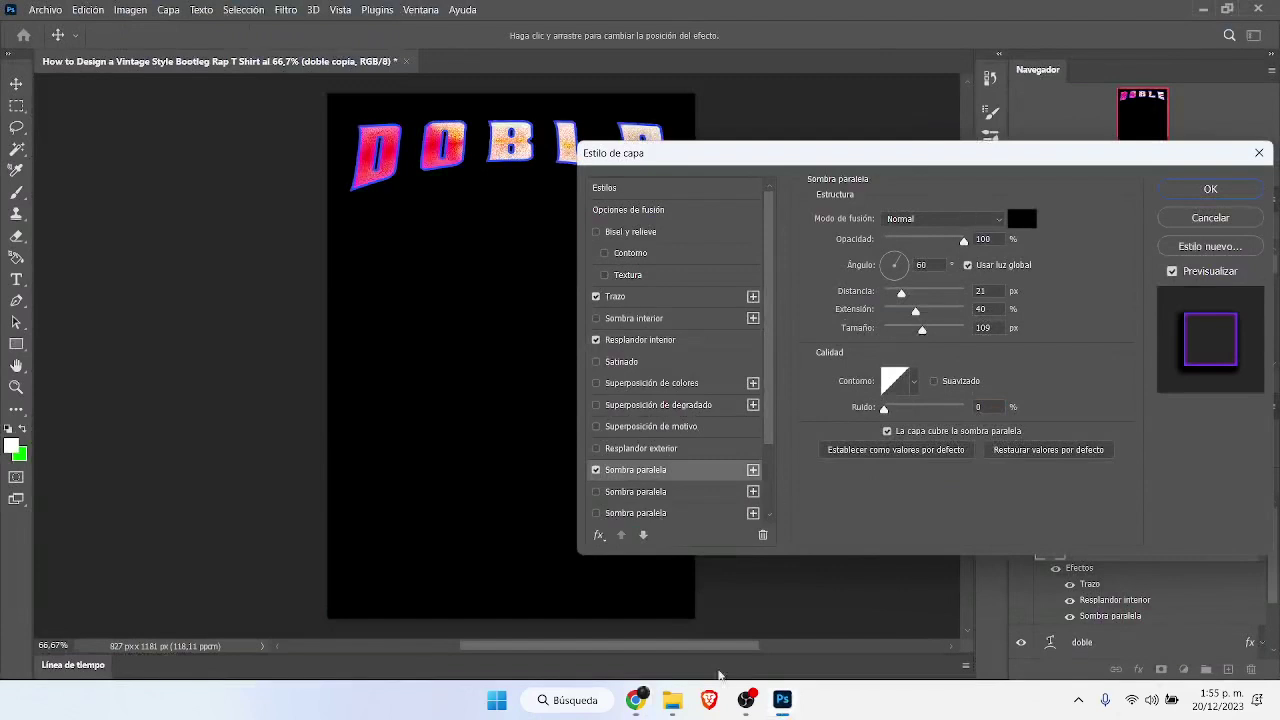
pyautogui.click(945, 218)
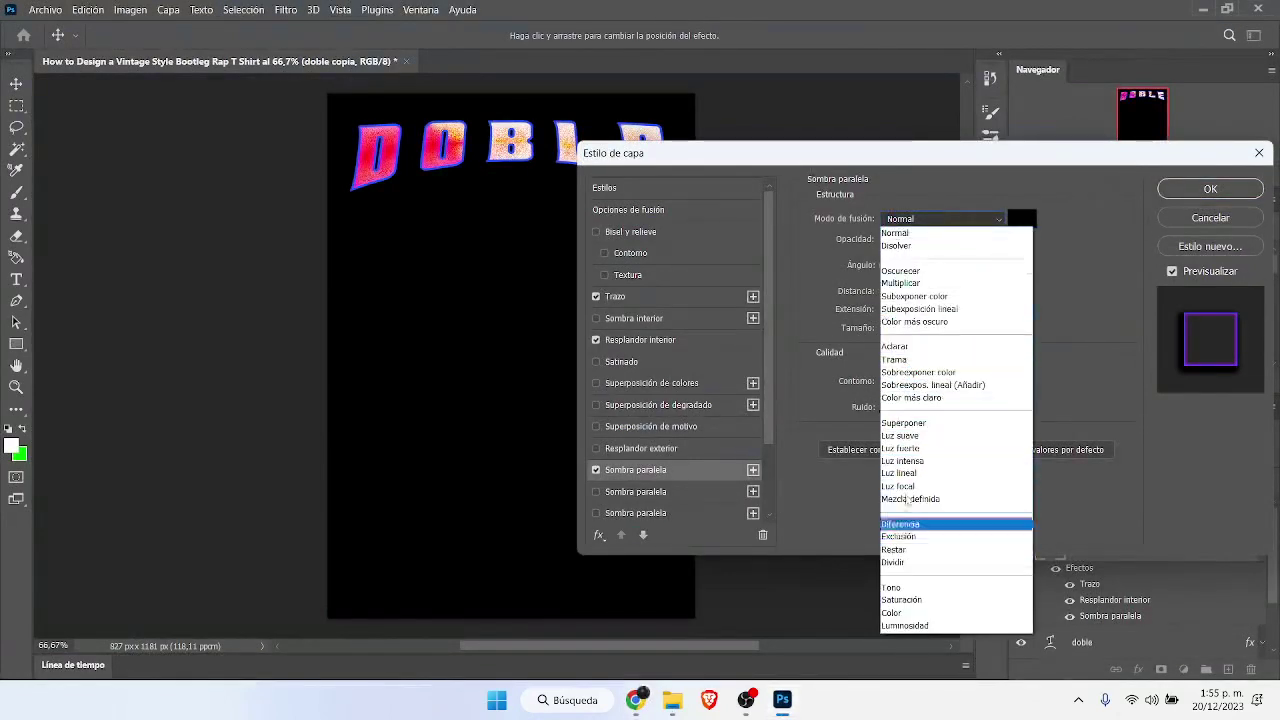
pyautogui.click(929, 283)
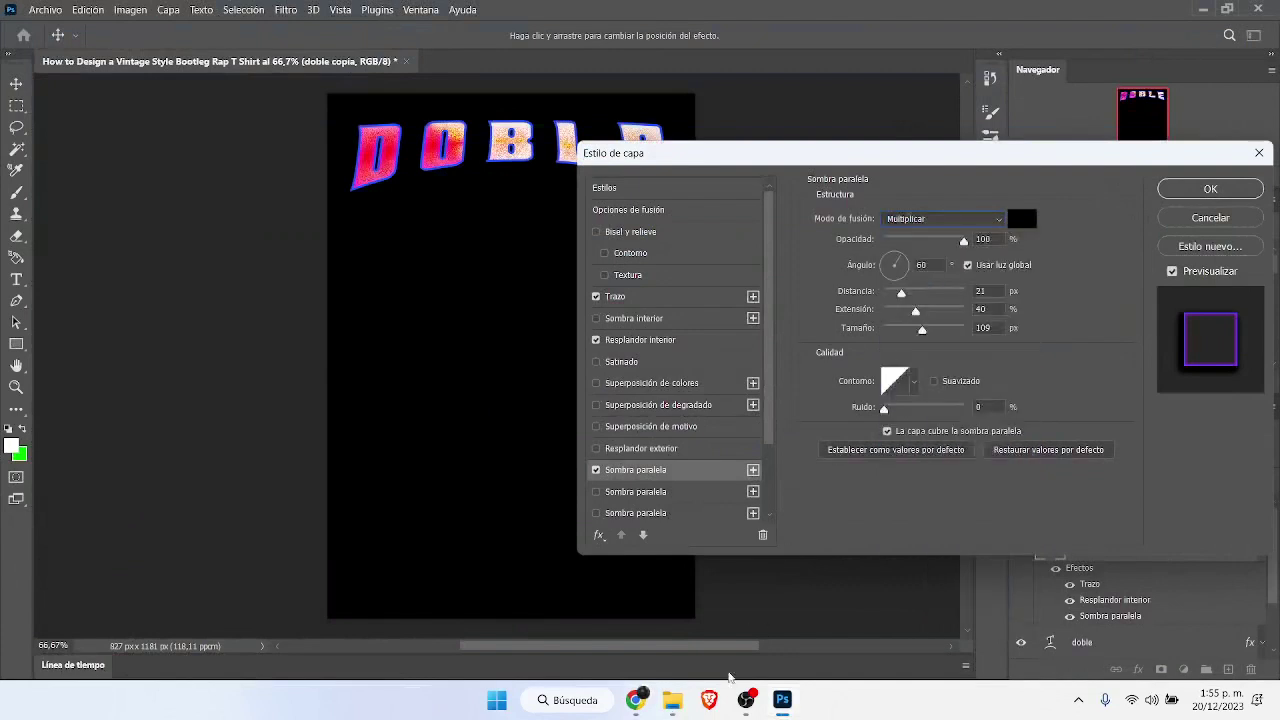
pyautogui.doubleClick(995, 239)
pyautogui.write('1')
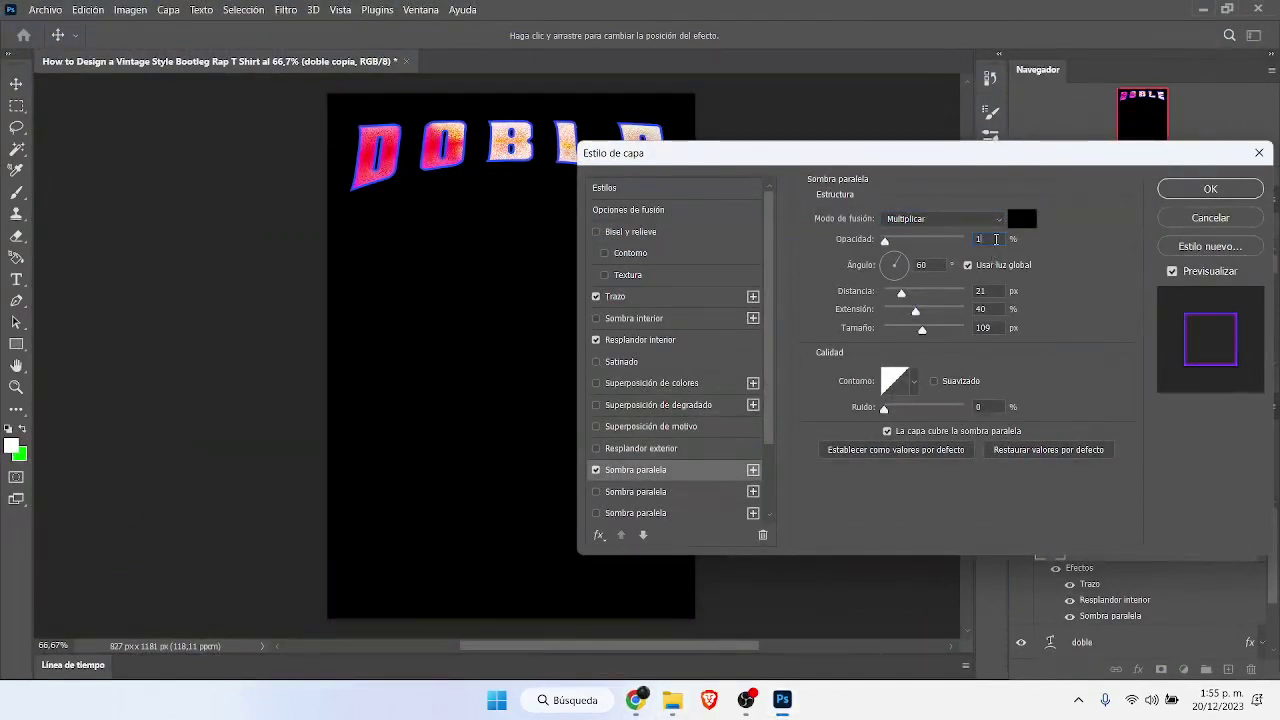
pyautogui.write('6464')
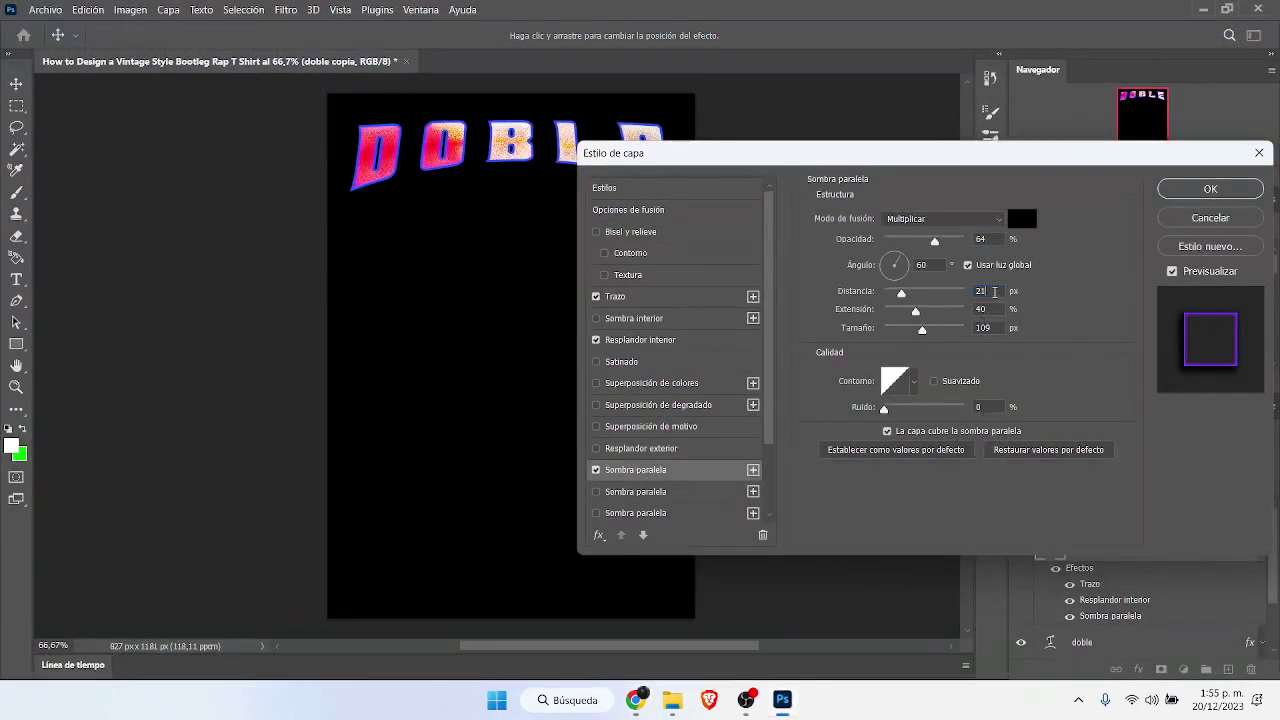
# Step: Set the drop shadow's distance to 0 px, spread to 52% and size to 54 px, apply the layer styles and compare the text without them
pyautogui.doubleClick(980, 291)
pyautogui.write('0')
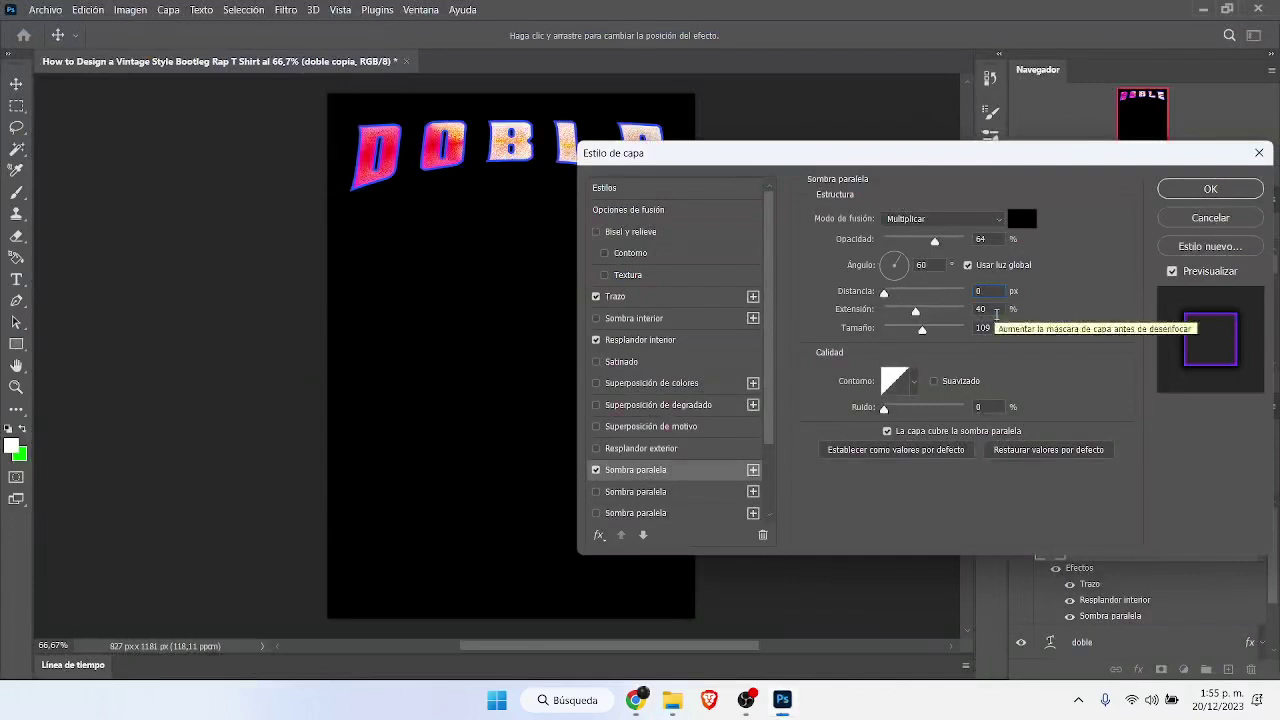
pyautogui.doubleClick(996, 313)
pyautogui.write('52')
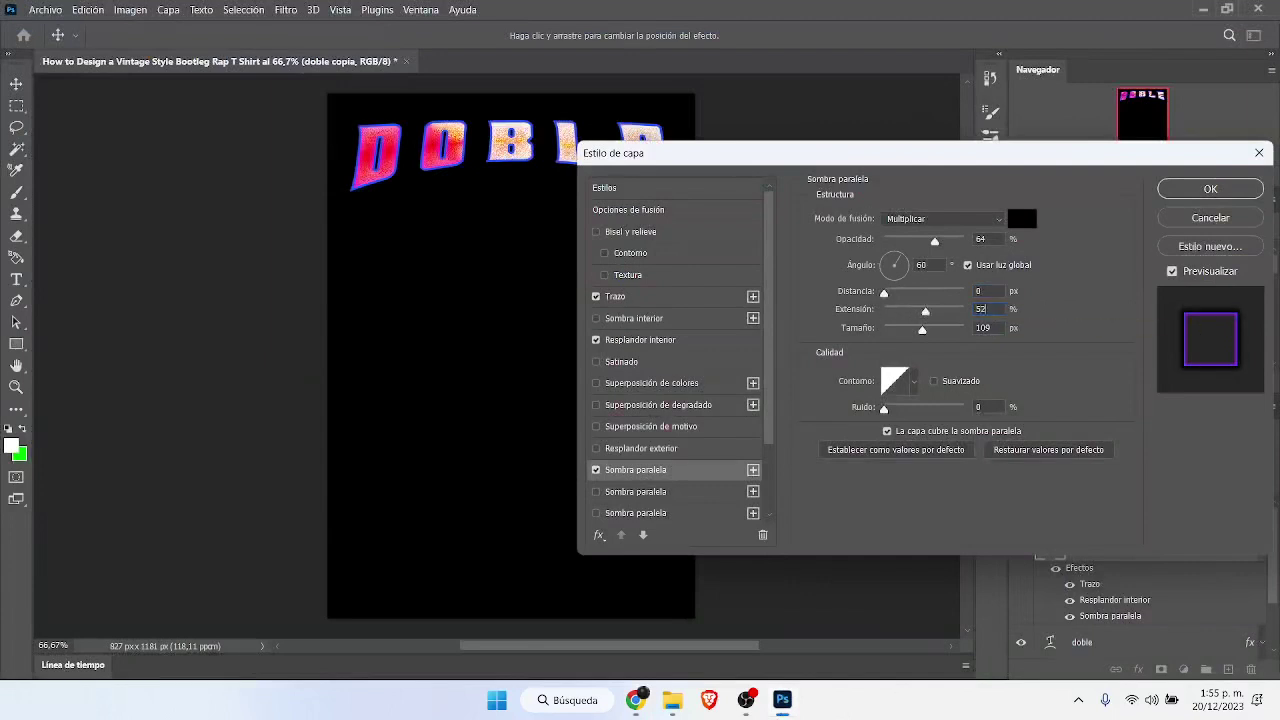
pyautogui.doubleClick(983, 327)
pyautogui.write('54')
pyautogui.click(1192, 192)
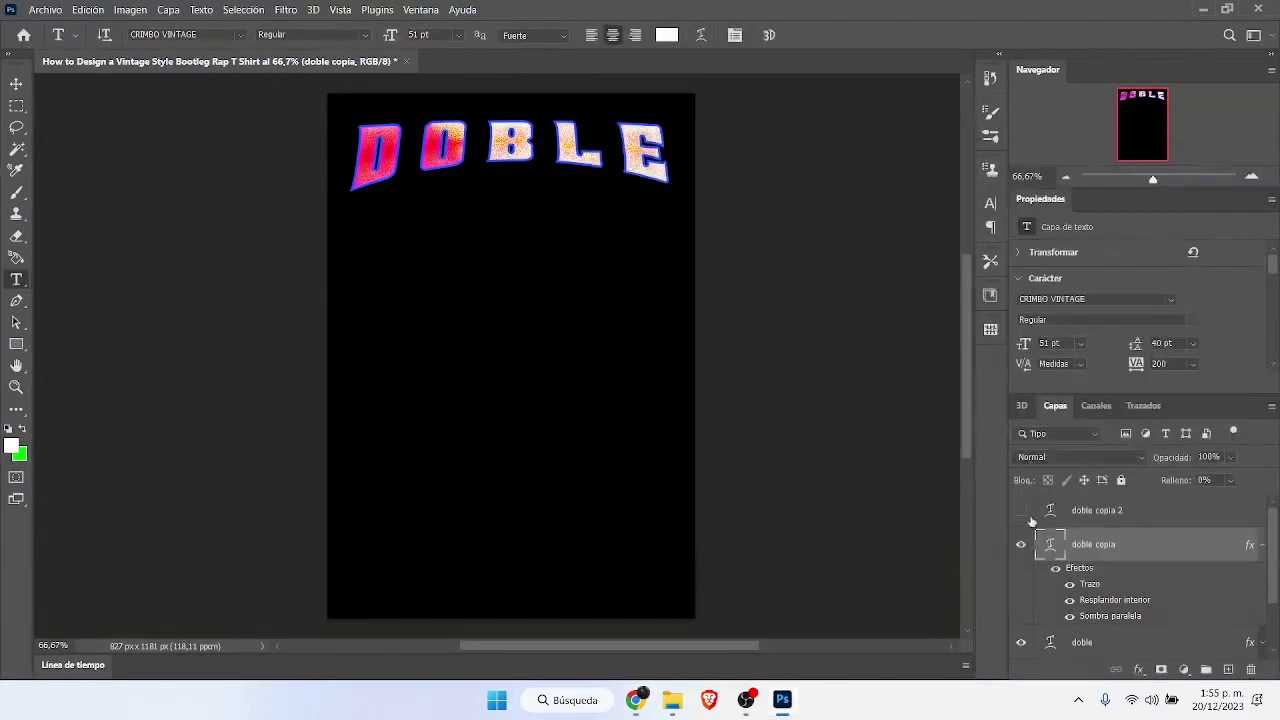
pyautogui.click(1022, 547)
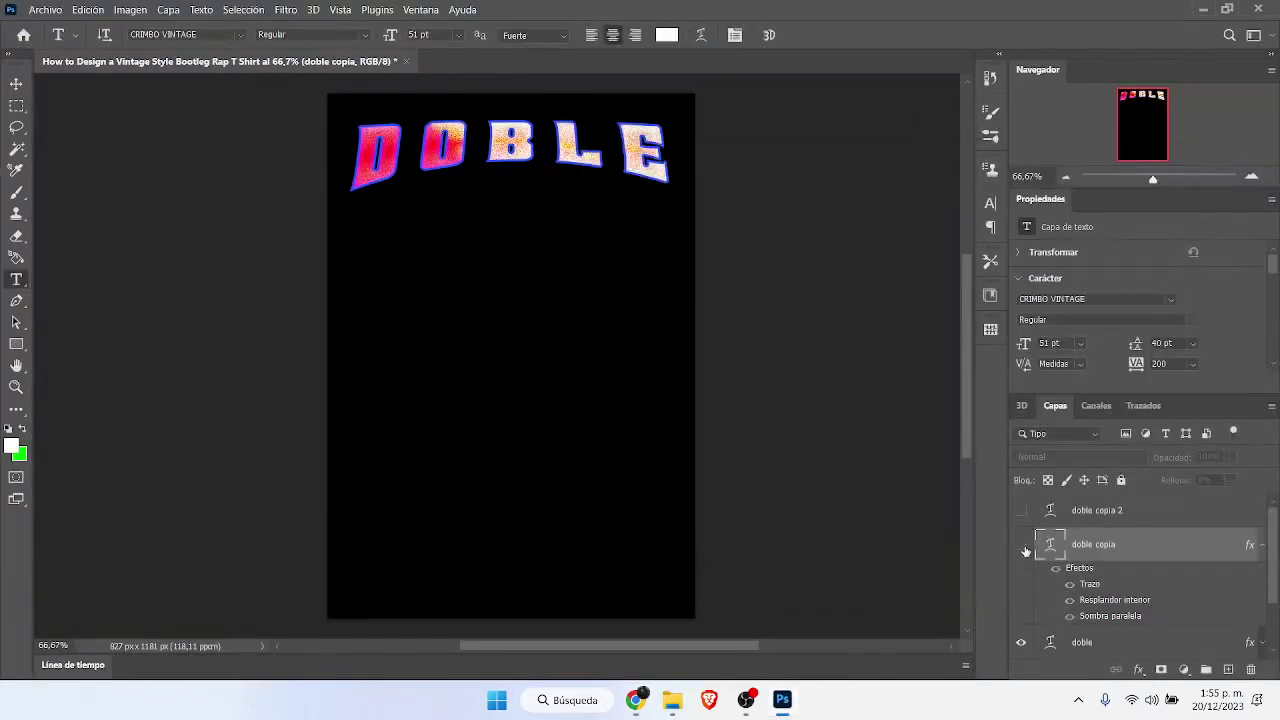
pyautogui.click(1022, 547)
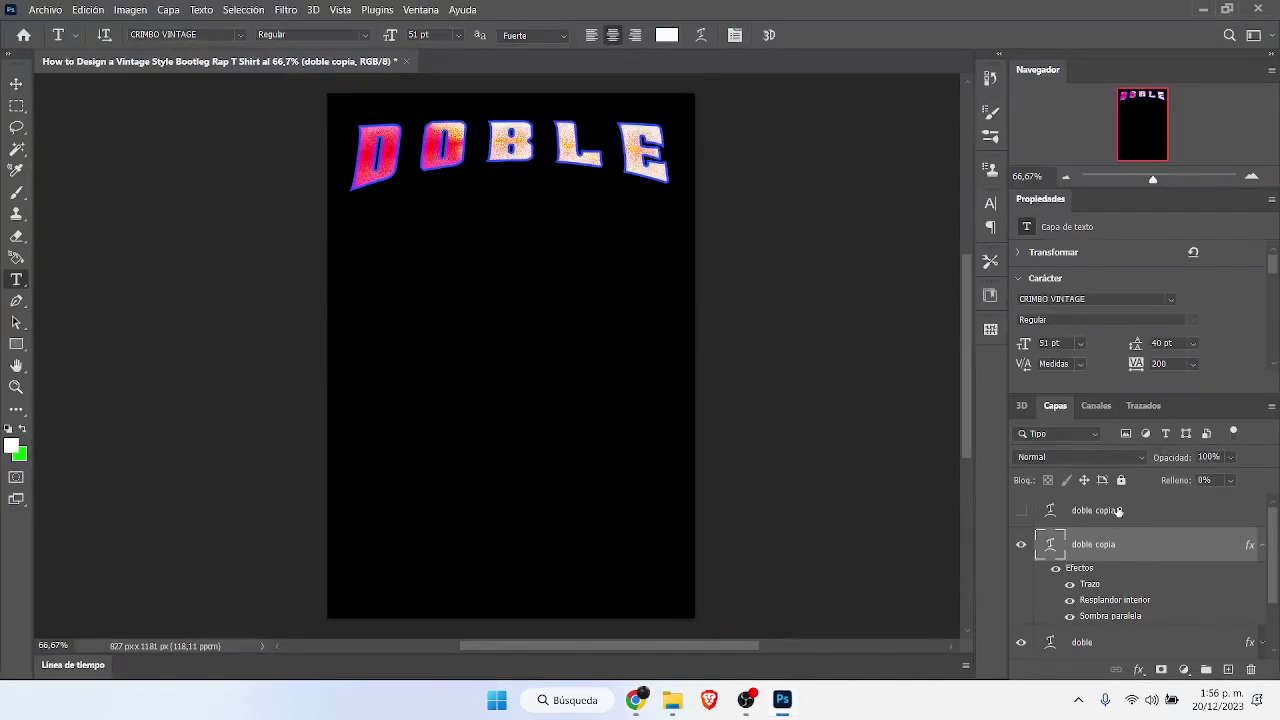
# Step: Move the doble copia 2 layer directly beneath doble and make it visible
pyautogui.hotkey('alt', ']')
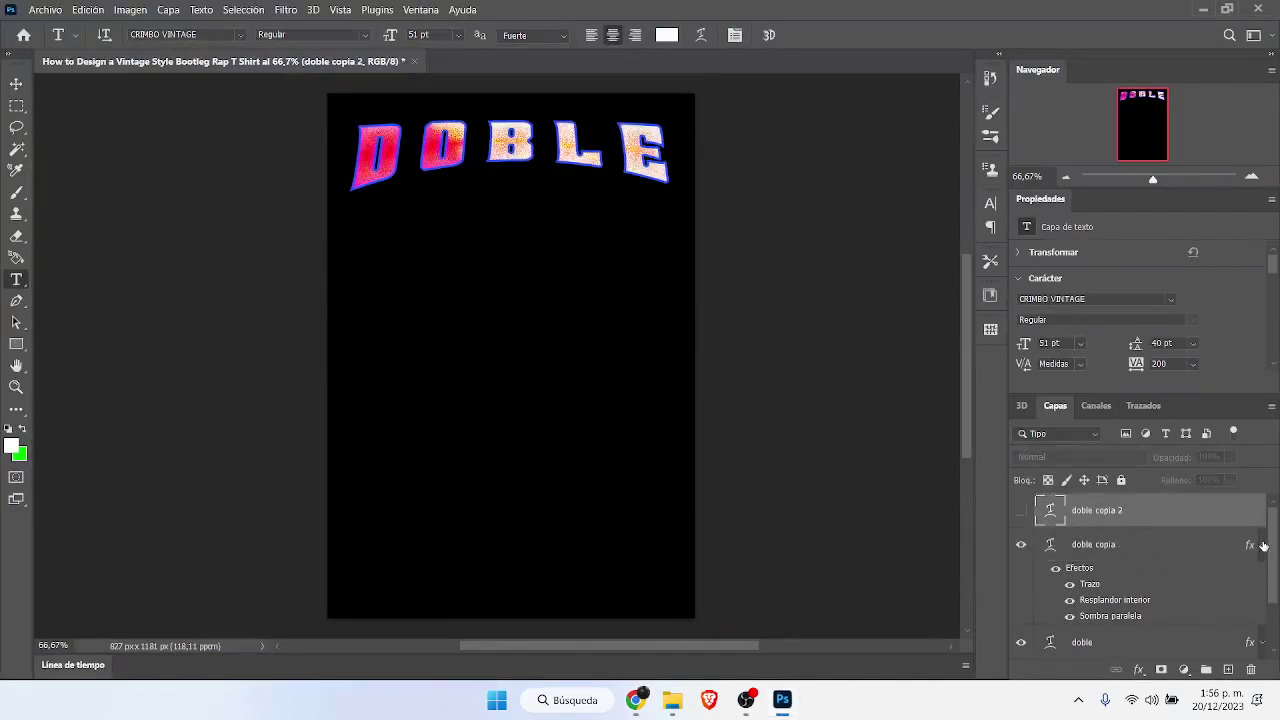
pyautogui.click(1262, 545)
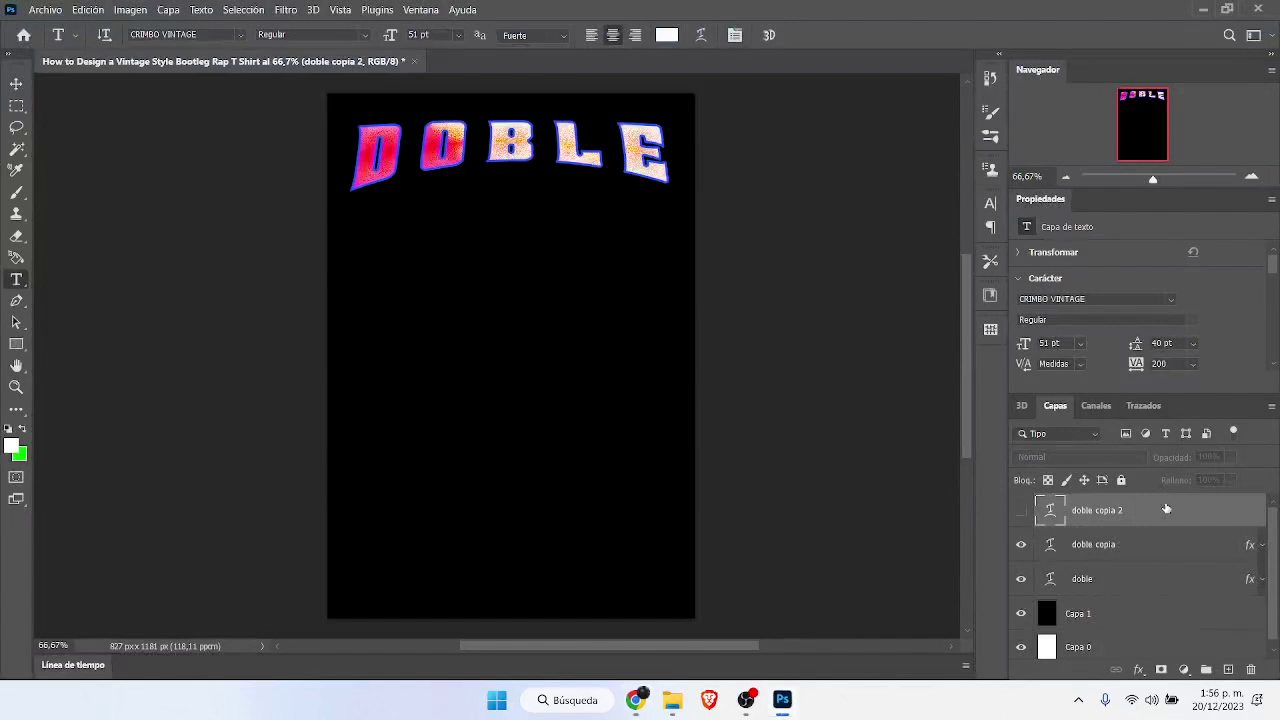
pyautogui.moveTo(1166, 510); pyautogui.dragTo(1162, 592)
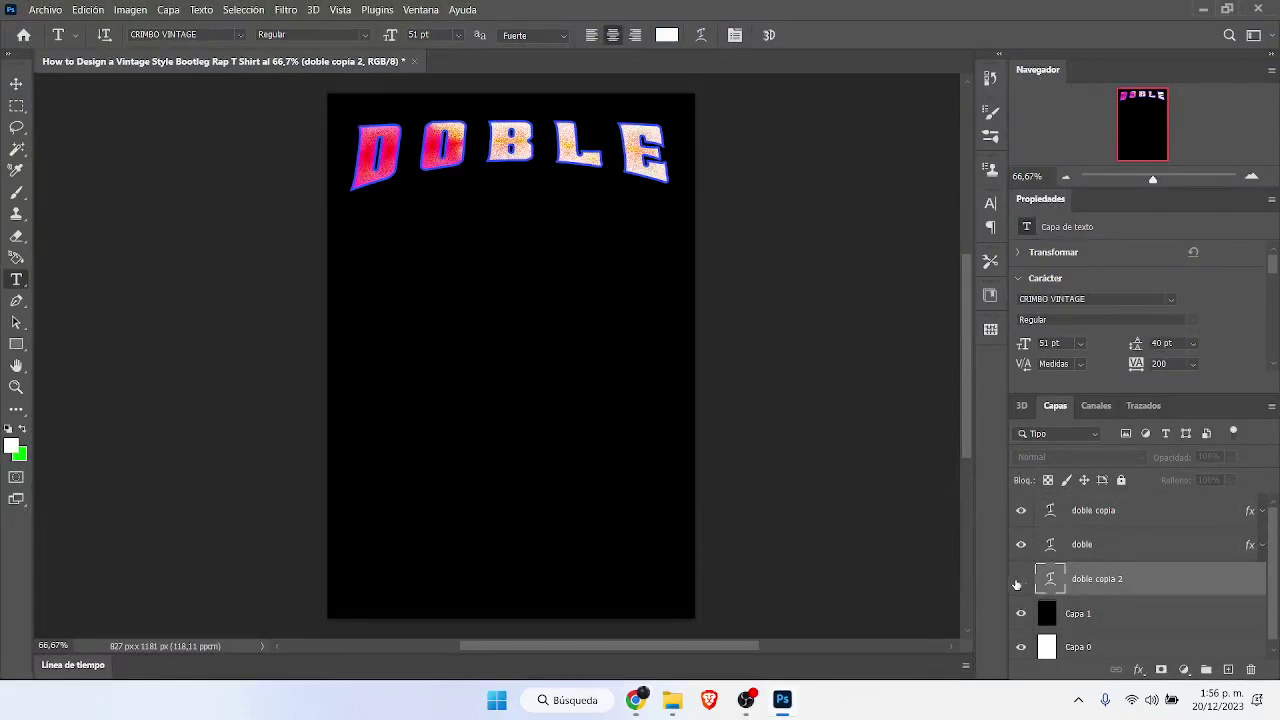
pyautogui.click(1020, 580)
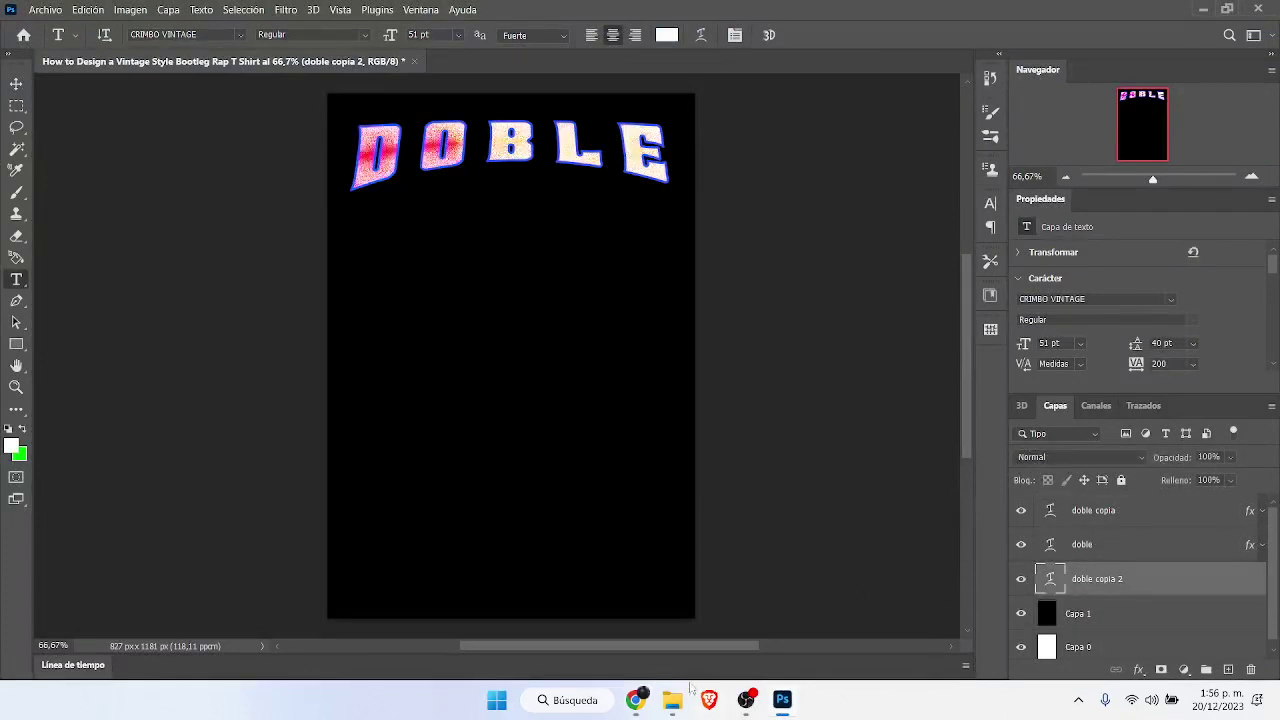
# Step: Try converting doble copia 2 to a shape and deleting it, and undo both changes
pyautogui.rightClick(1110, 578)
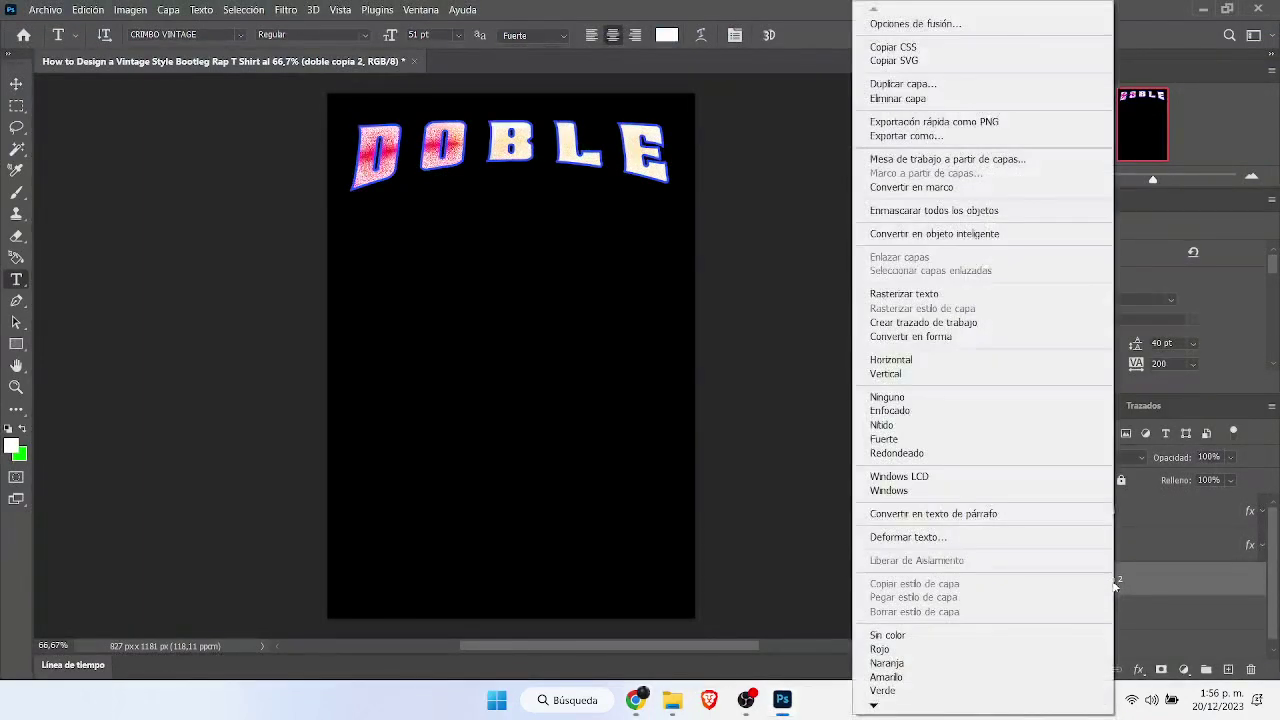
pyautogui.click(930, 337)
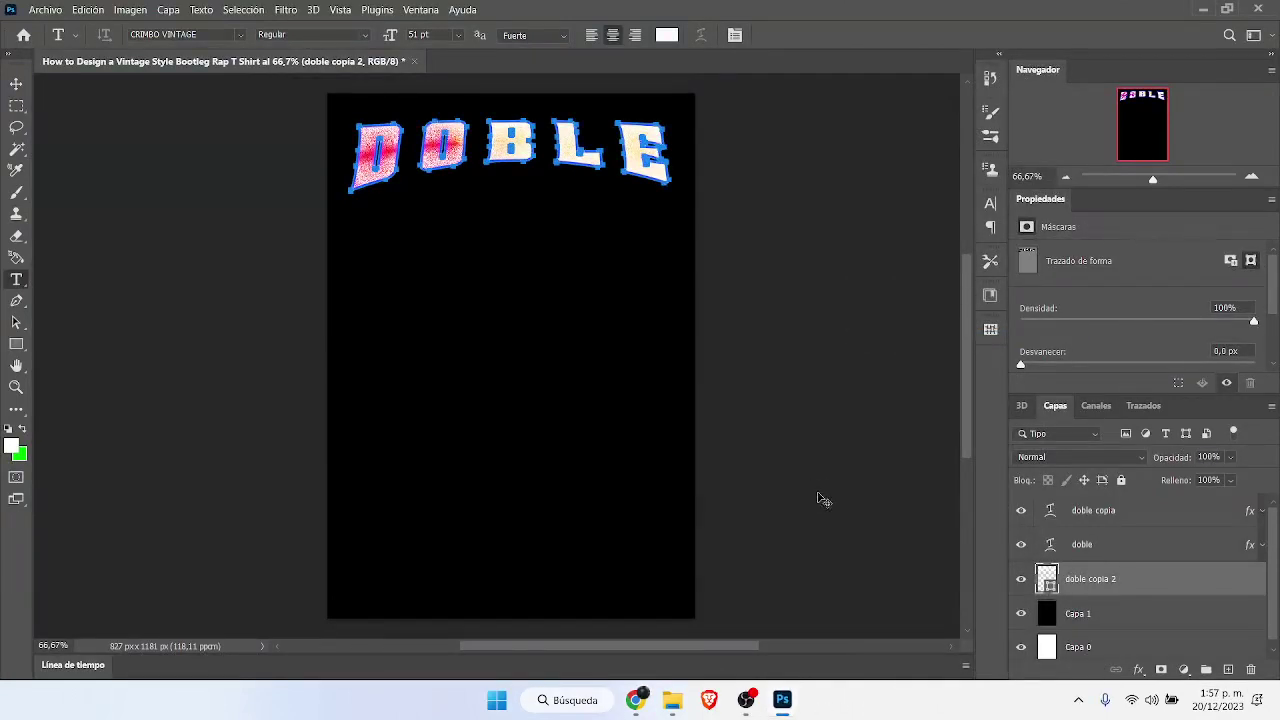
pyautogui.press('Delete')
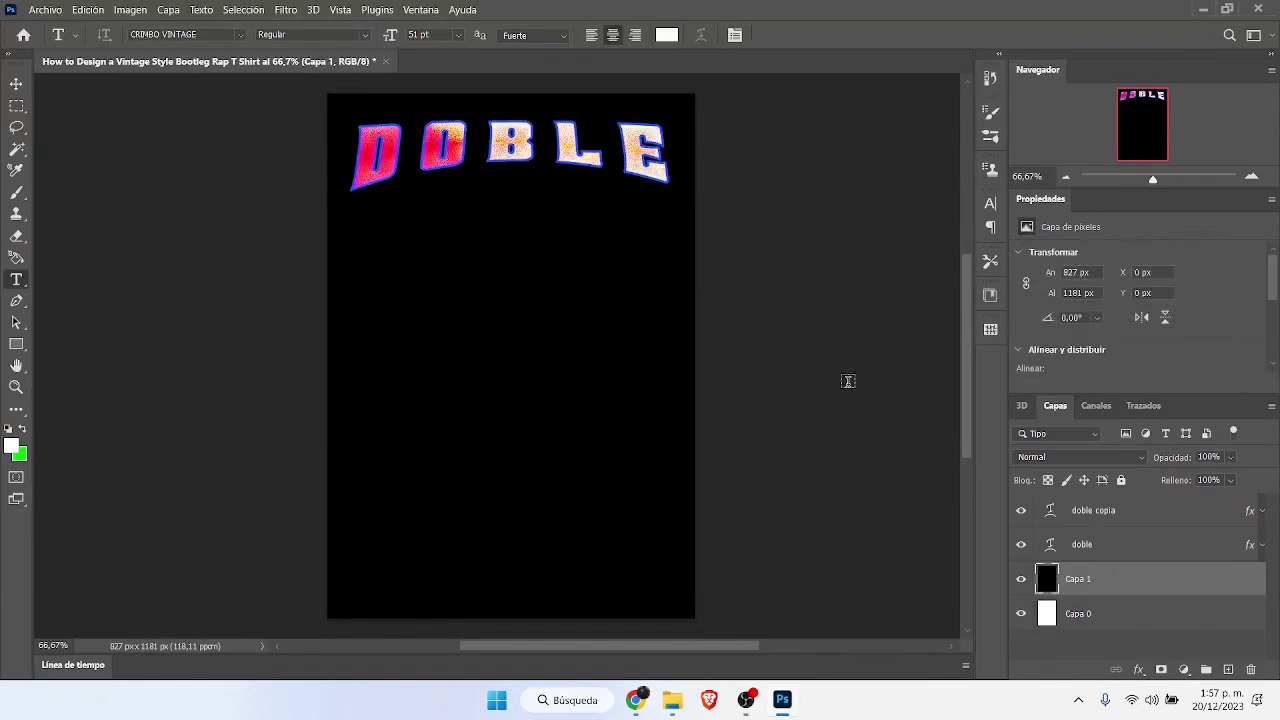
pyautogui.hotkey('ctrl', 'z')
pyautogui.hotkey('ctrl', 'z')
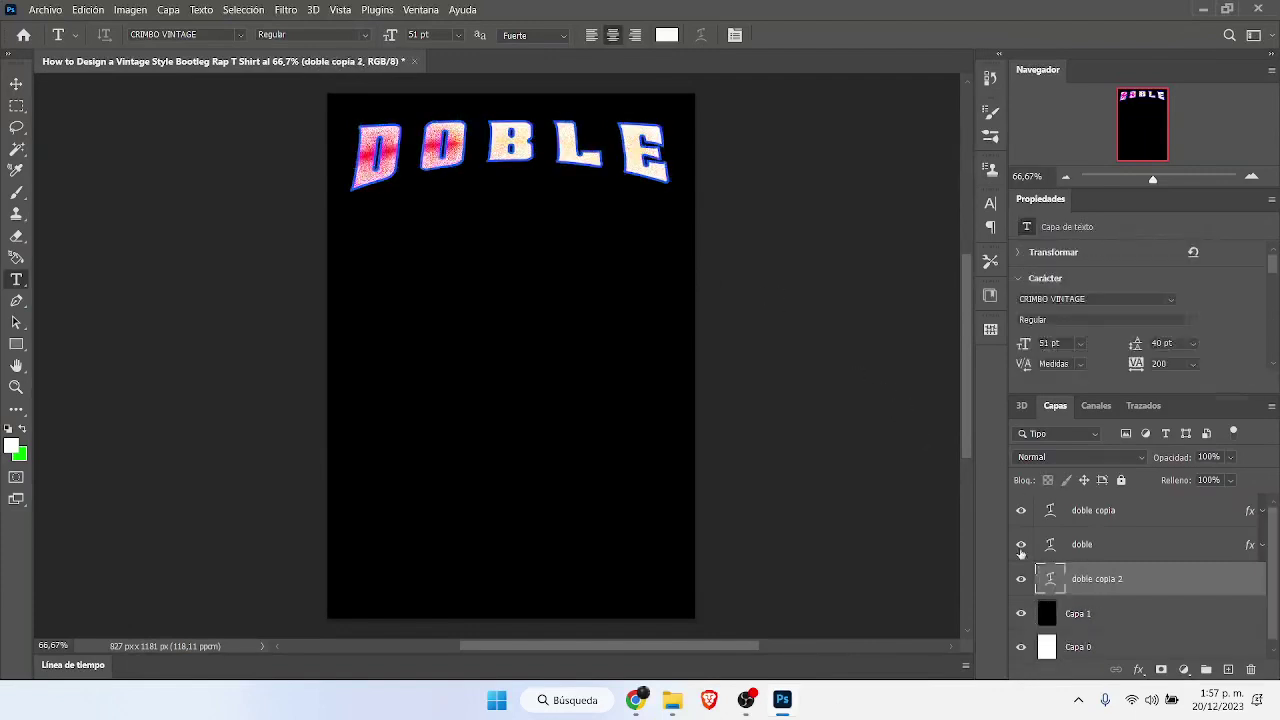
# Step: Convert doble copia 2 to a smart object and add a 7 px Interior stroke (Trazo) to it
pyautogui.rightClick(1117, 587)
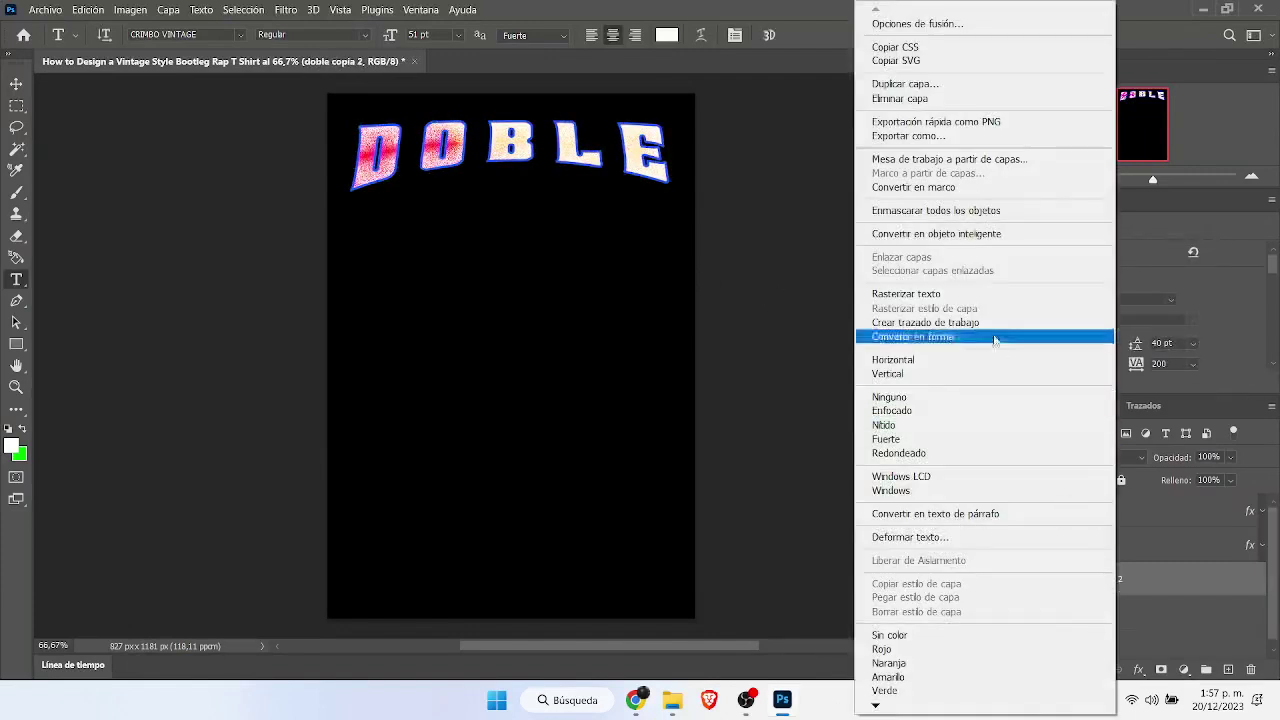
pyautogui.click(970, 236)
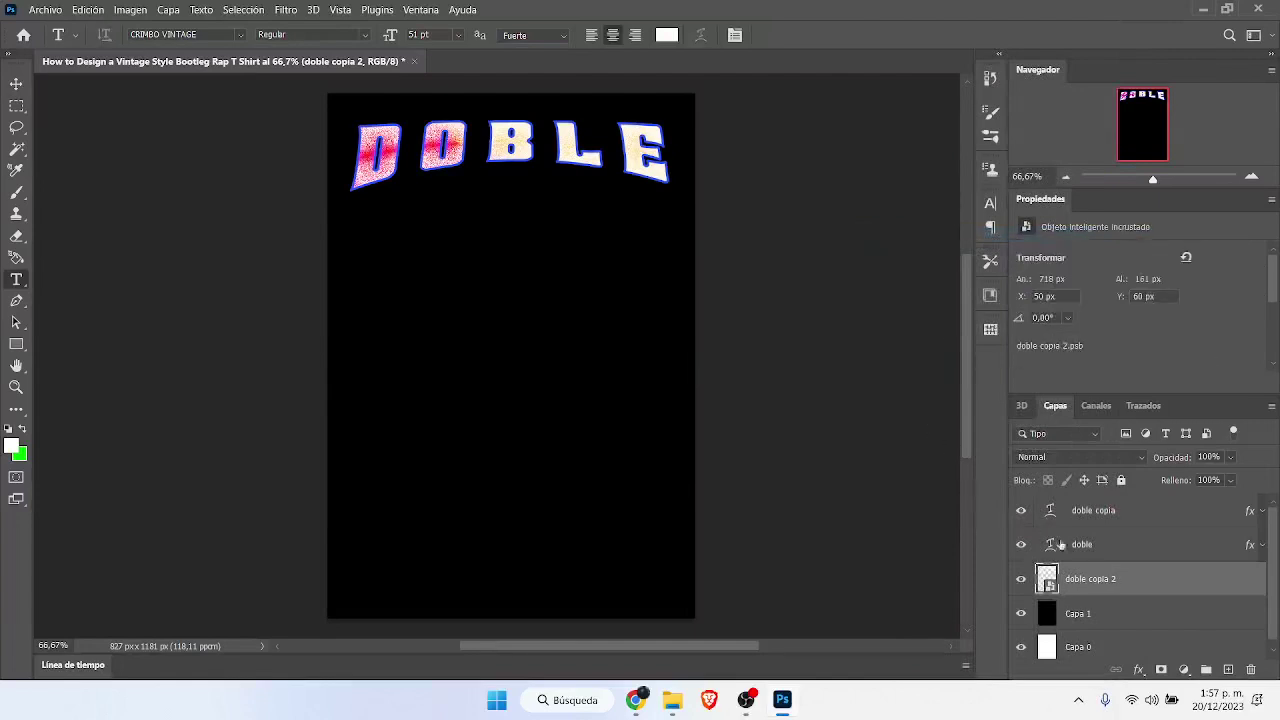
pyautogui.doubleClick(1144, 588)
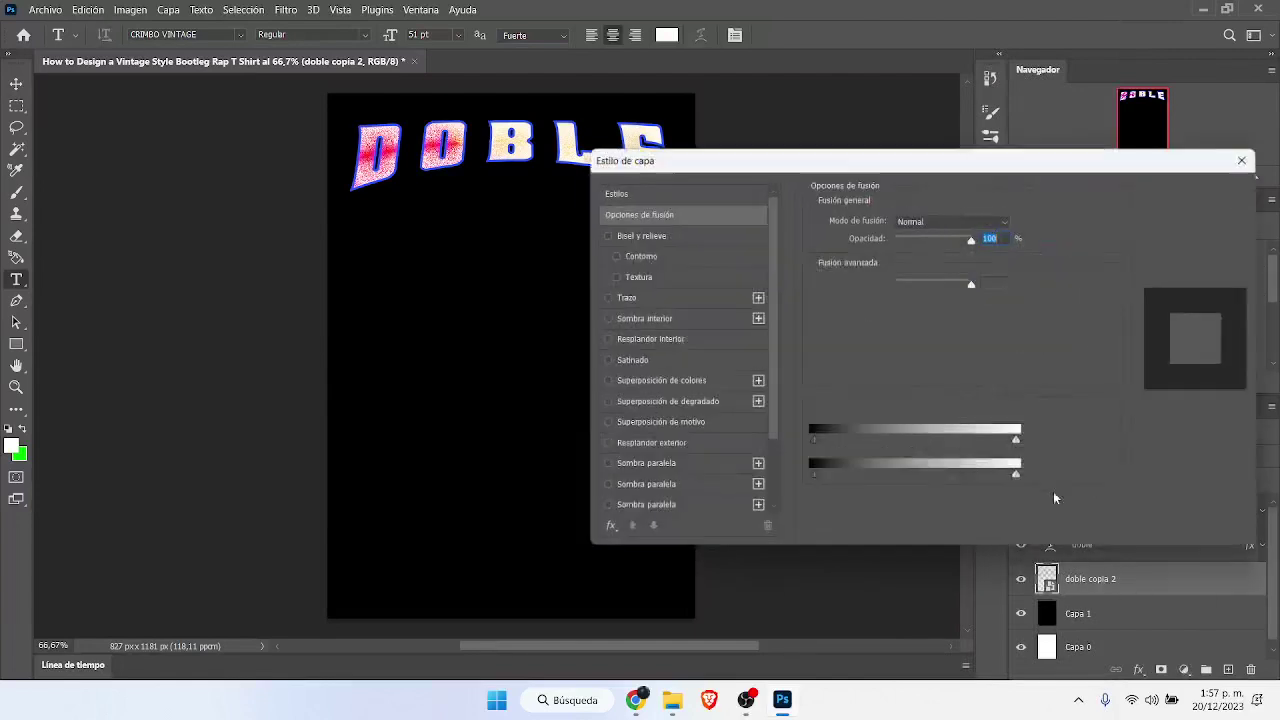
pyautogui.click(615, 296)
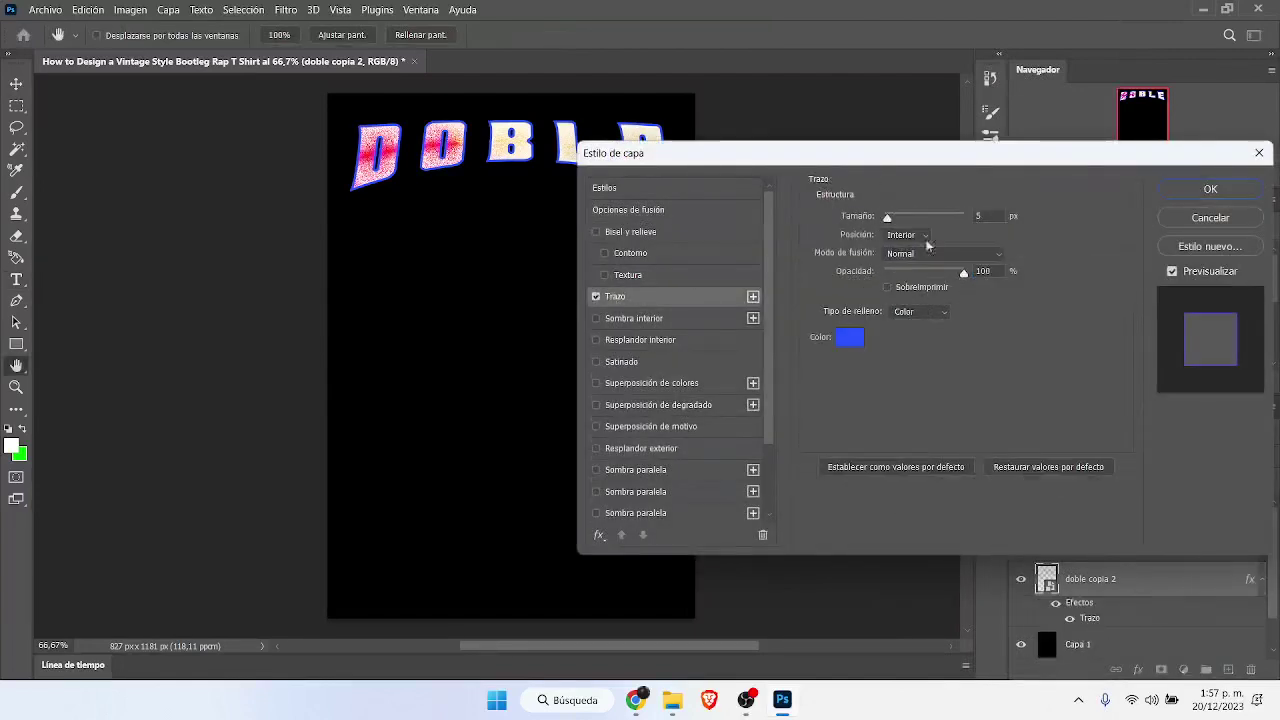
pyautogui.click(994, 215)
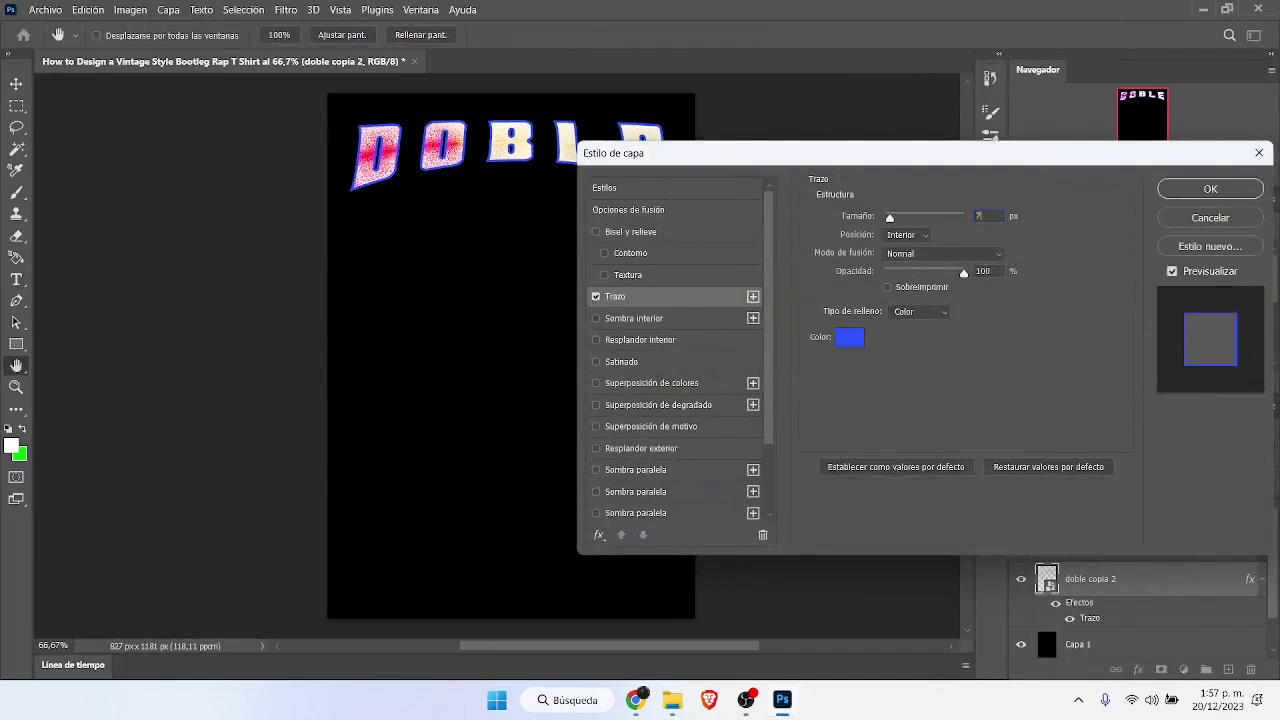
# Step: Set the stroke color to f5554e and apply the layer style
pyautogui.click(849, 337)
pyautogui.click(786, 232)
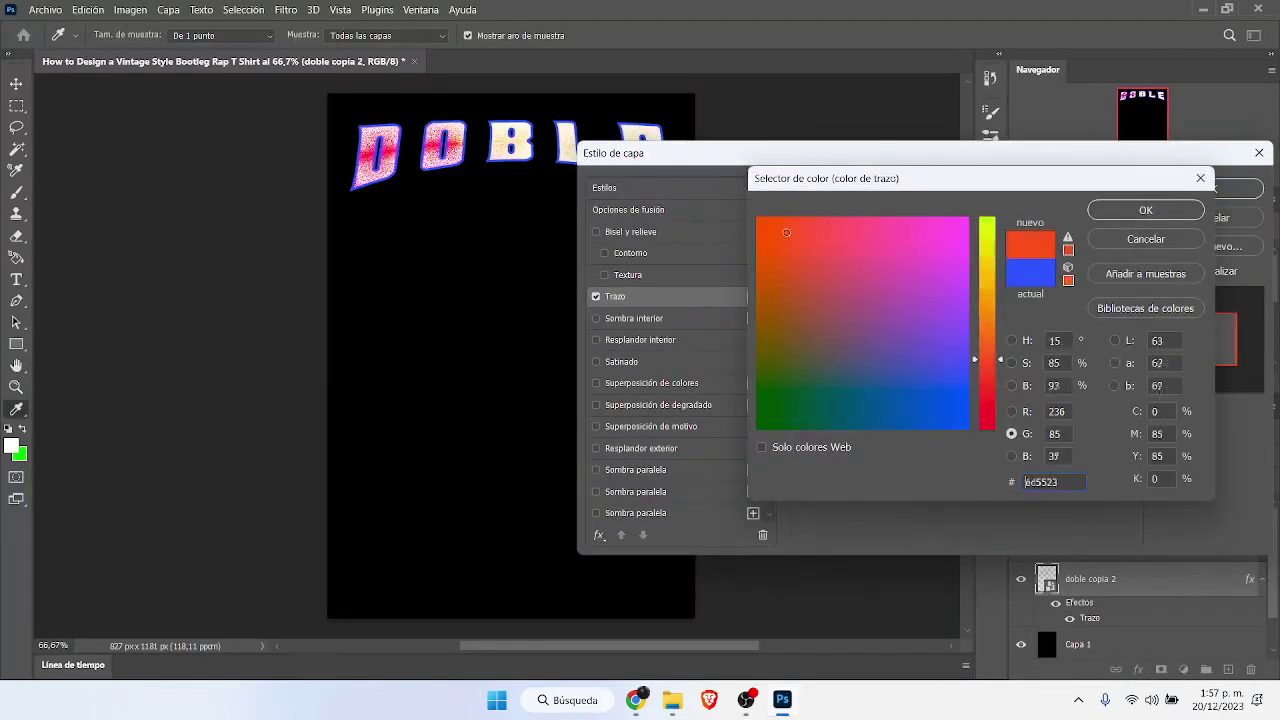
pyautogui.moveTo(786, 232)
pyautogui.mouseDown()
pyautogui.moveTo(843, 232)
pyautogui.moveTo(821, 224)
pyautogui.mouseUp()
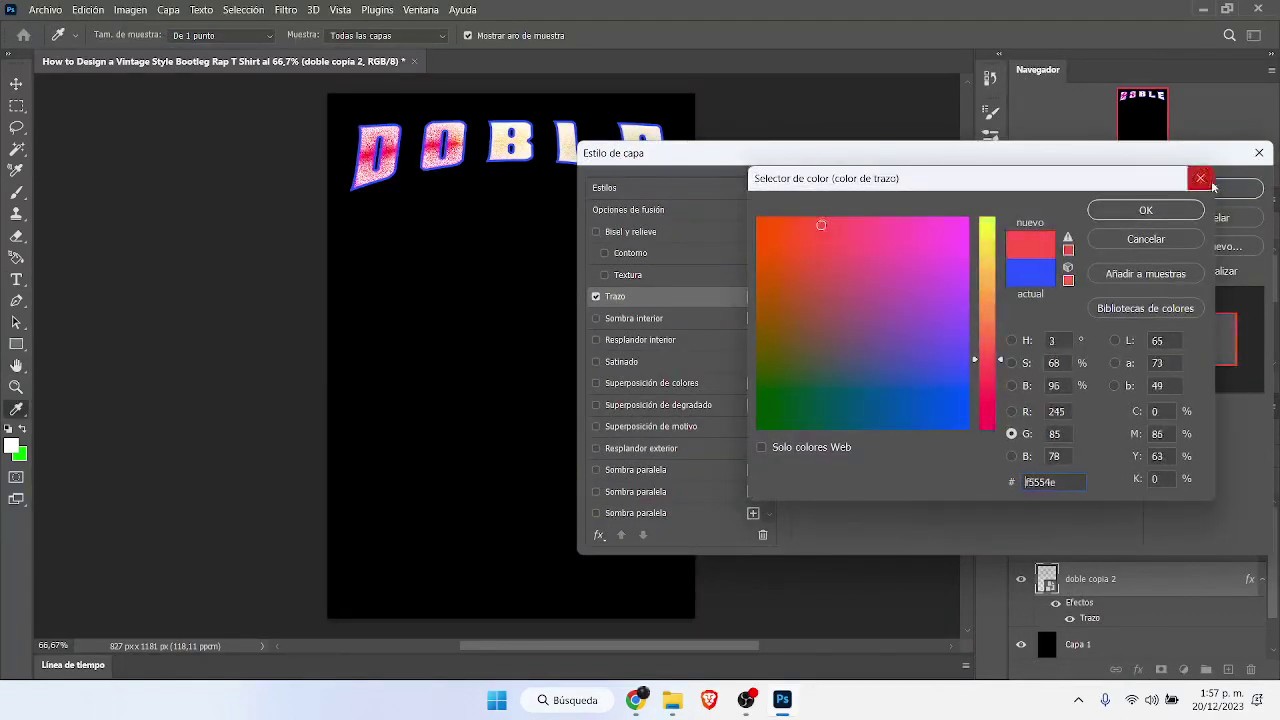
pyautogui.click(1195, 210)
pyautogui.click(1209, 192)
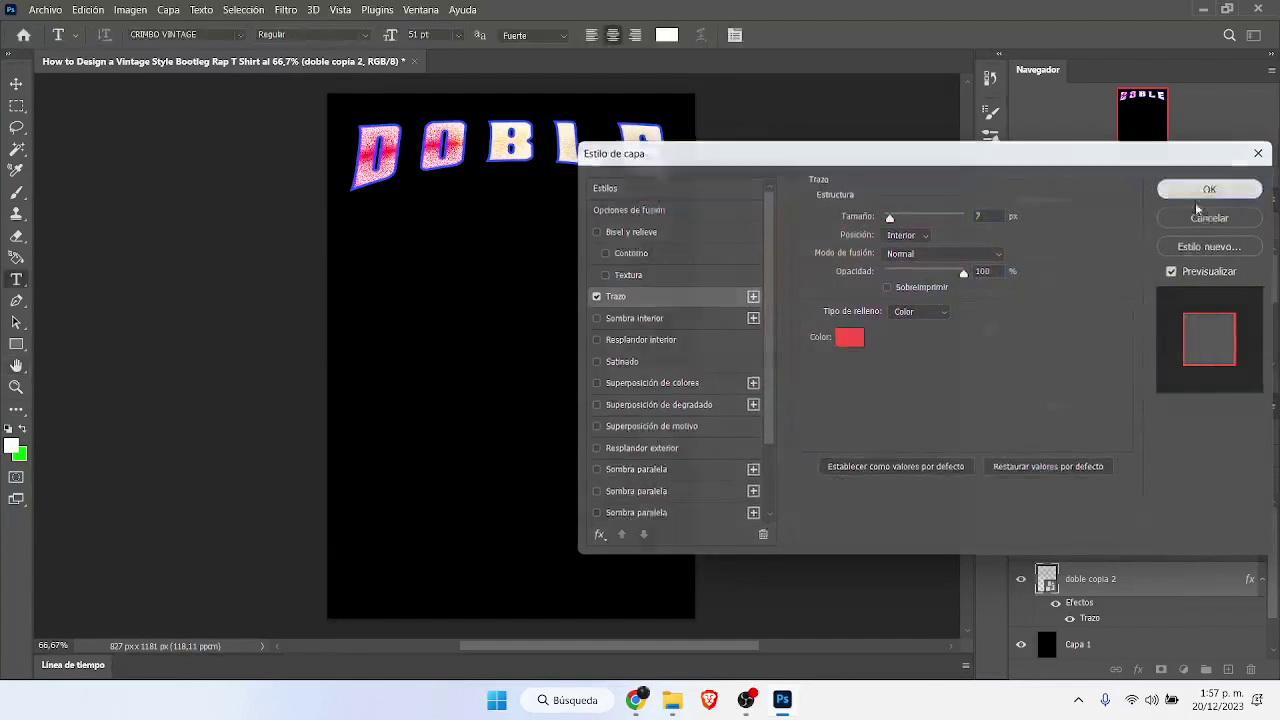
pyautogui.click(287, 9)
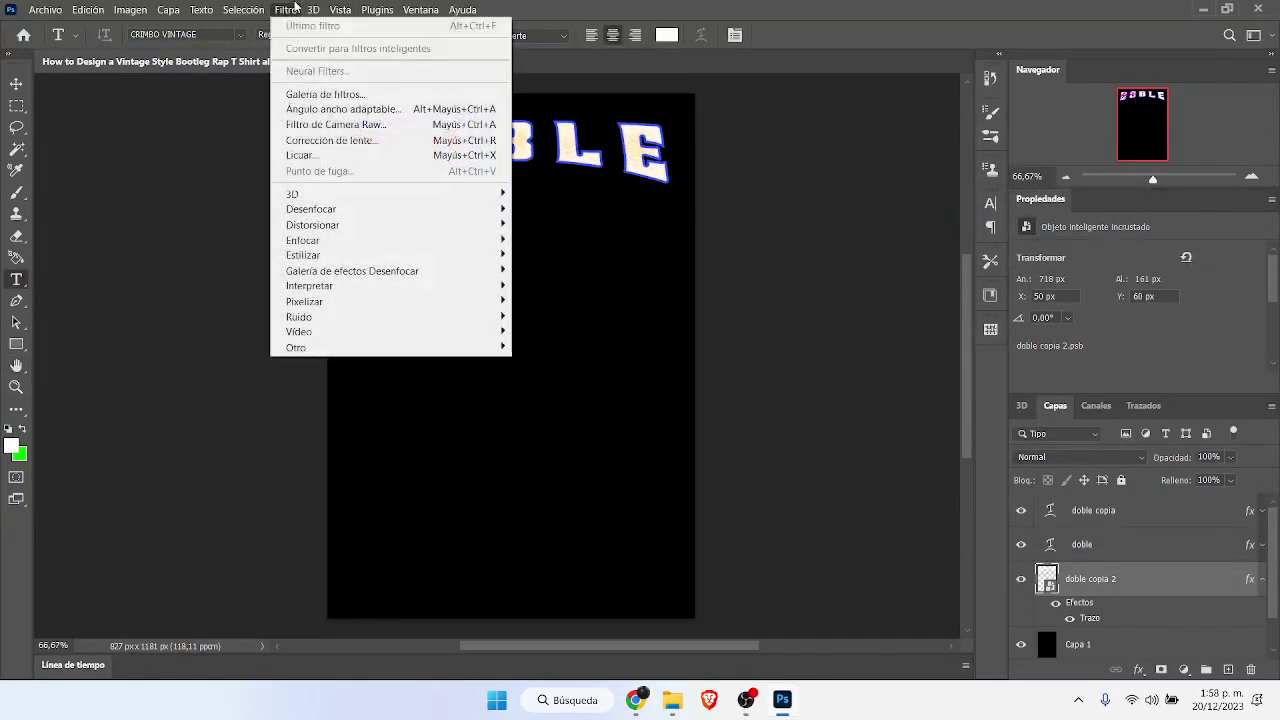
pyautogui.moveTo(337, 212)
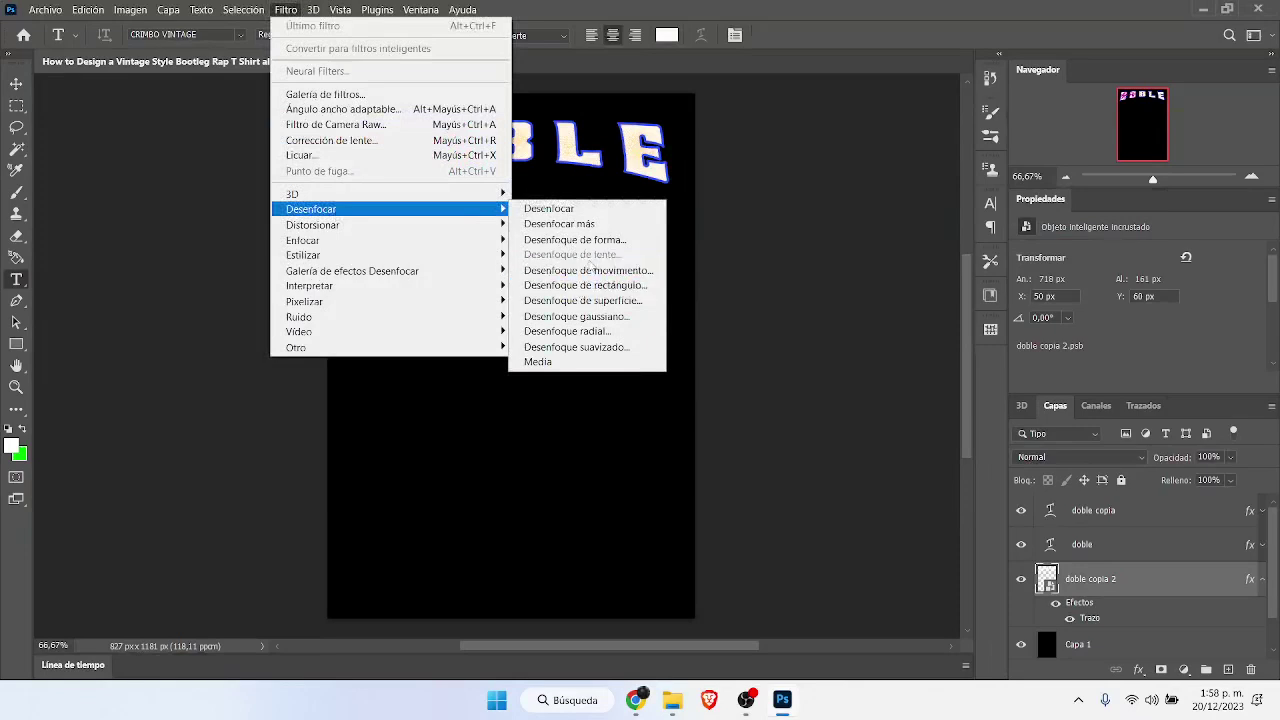
pyautogui.click(591, 274)
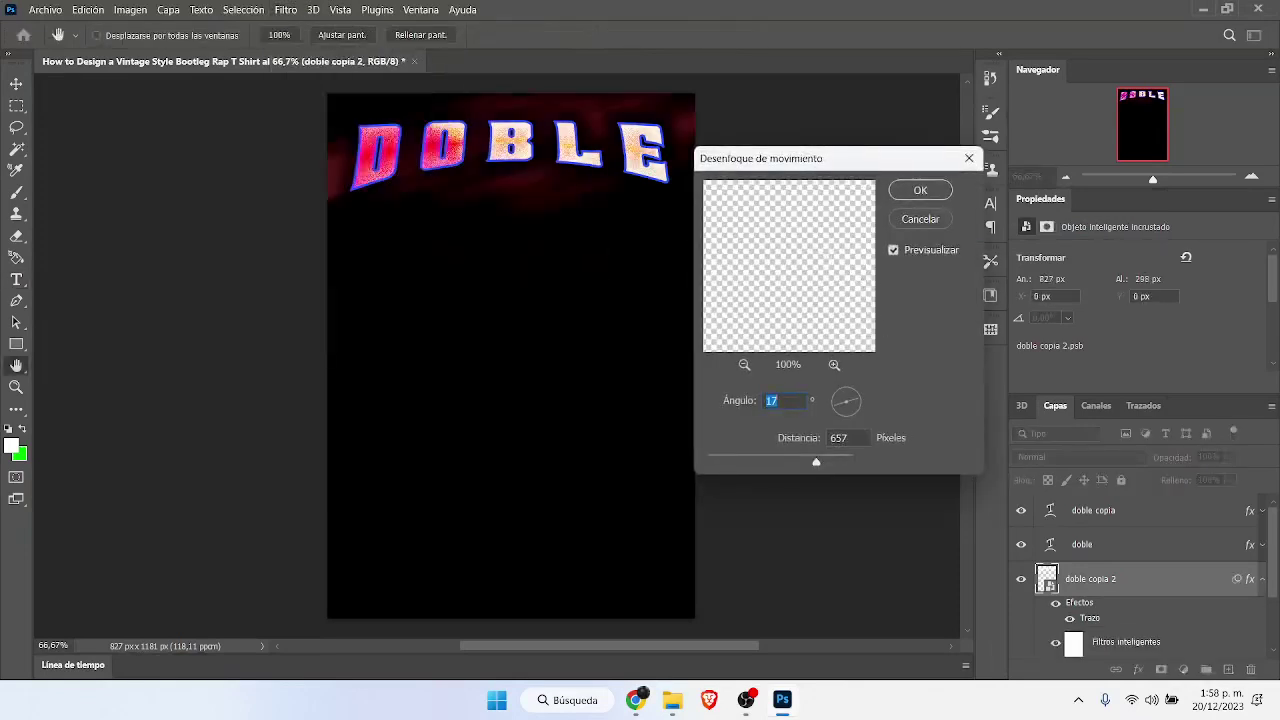
pyautogui.click(766, 457)
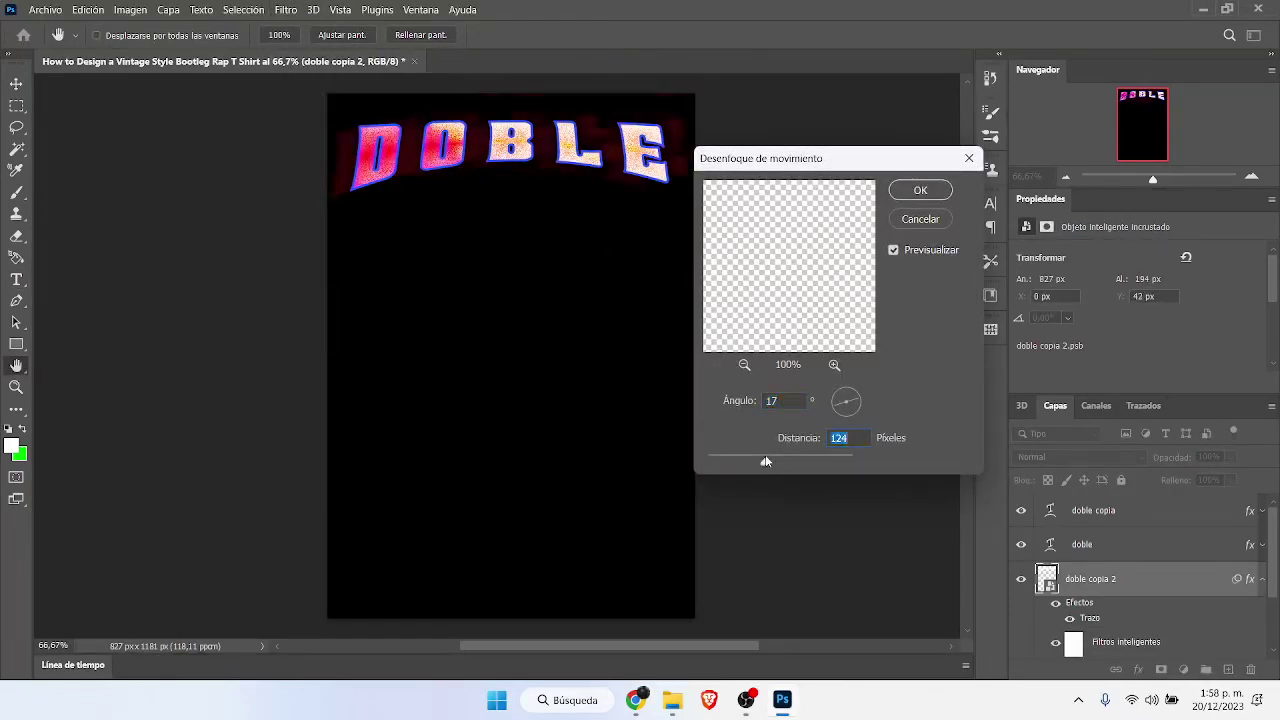
pyautogui.click(737, 462)
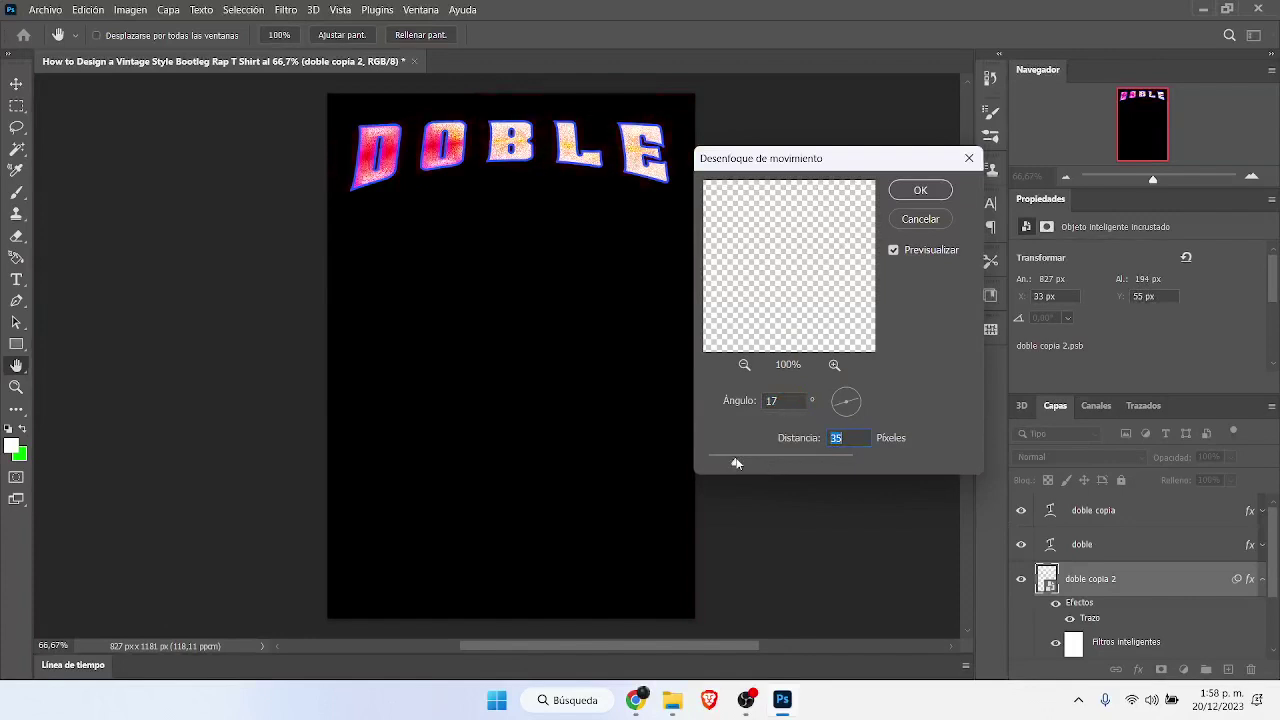
pyautogui.hotkey('shift', 'Tab')
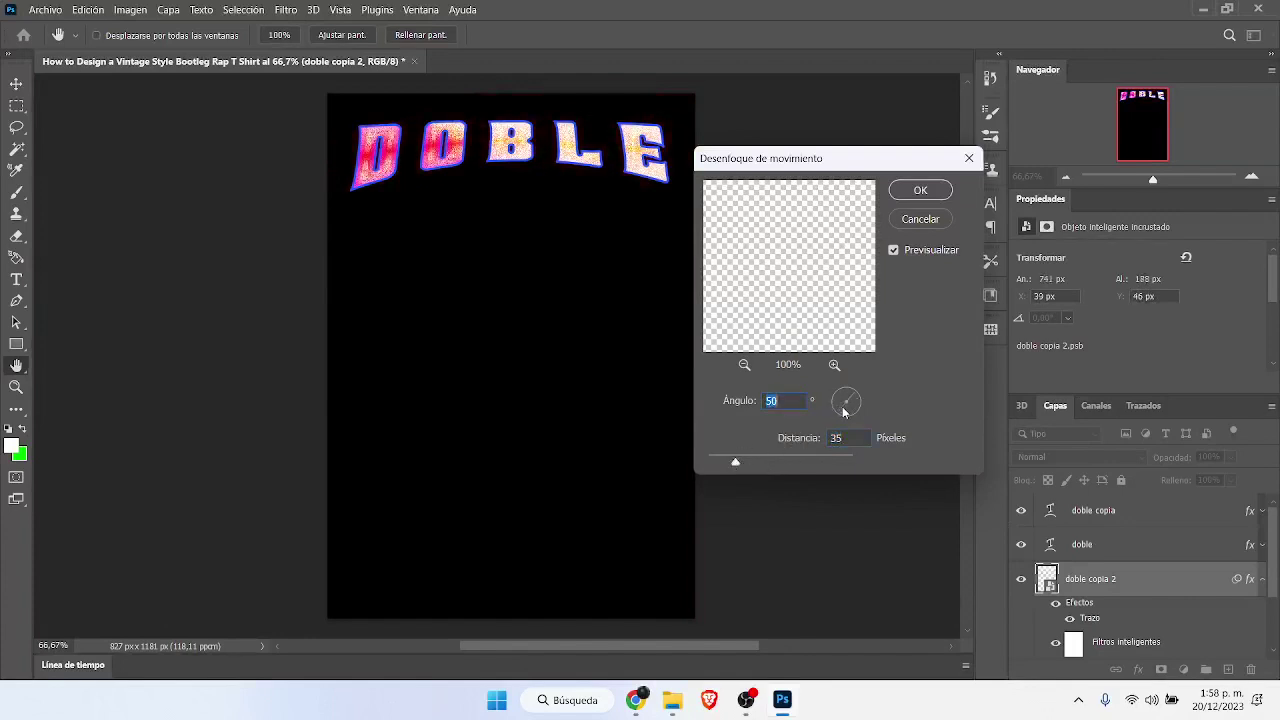
pyautogui.click(847, 418)
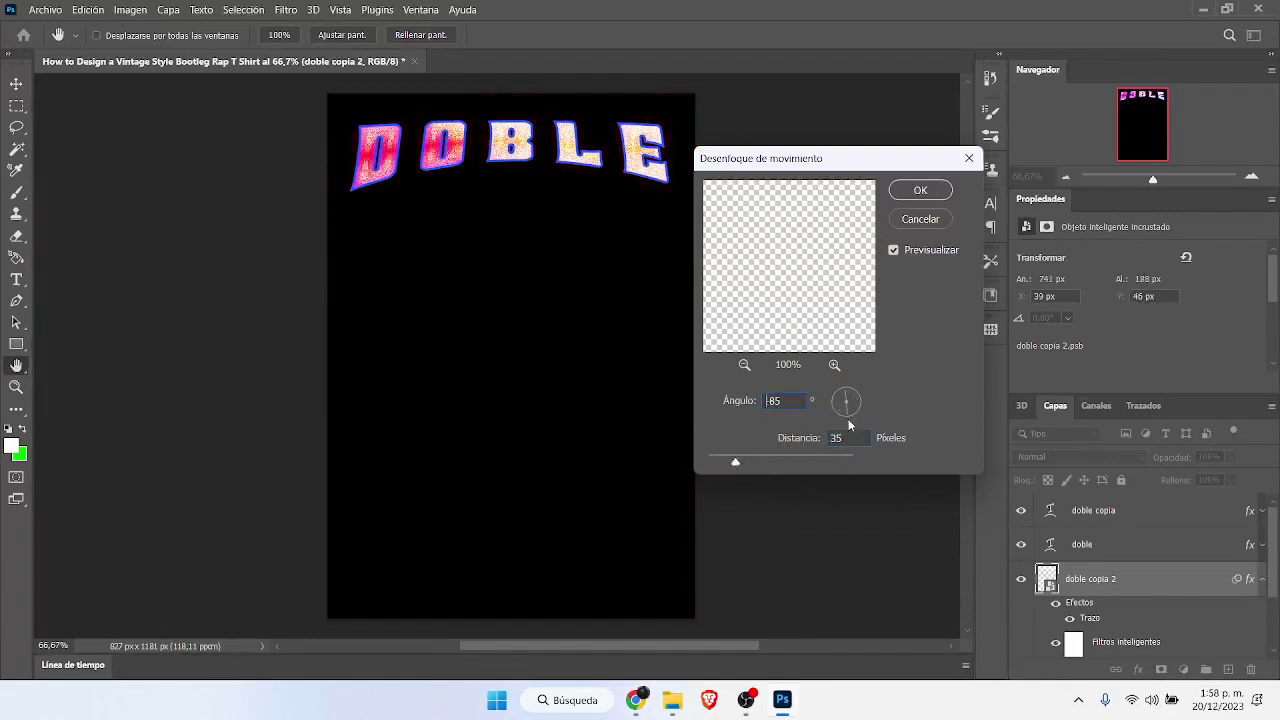
pyautogui.click(764, 462)
pyautogui.click(810, 462)
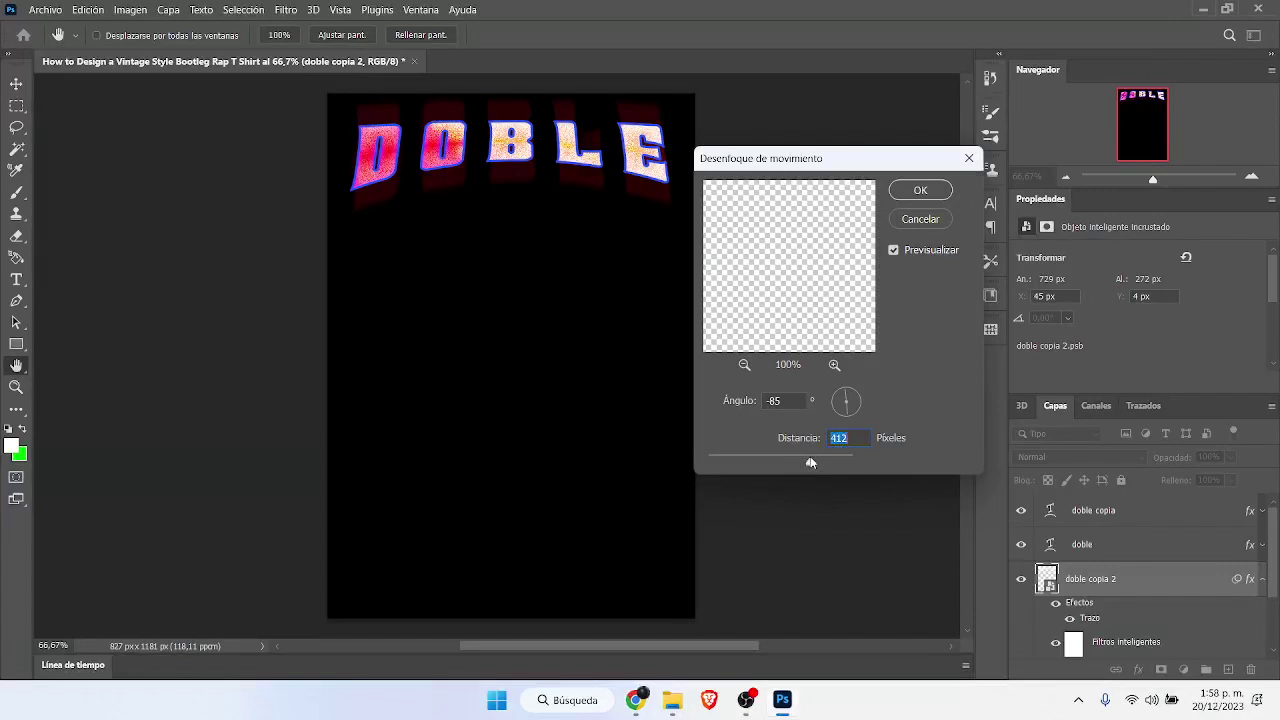
pyautogui.click(822, 463)
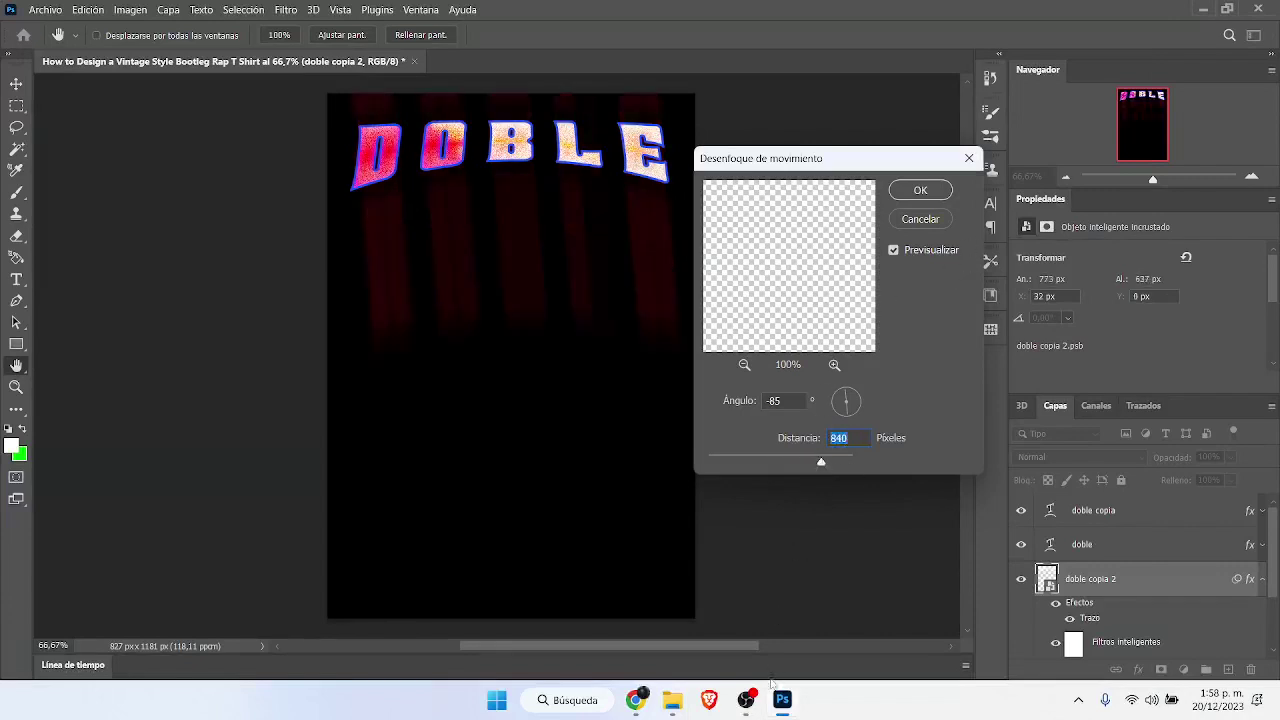
pyautogui.click(920, 218)
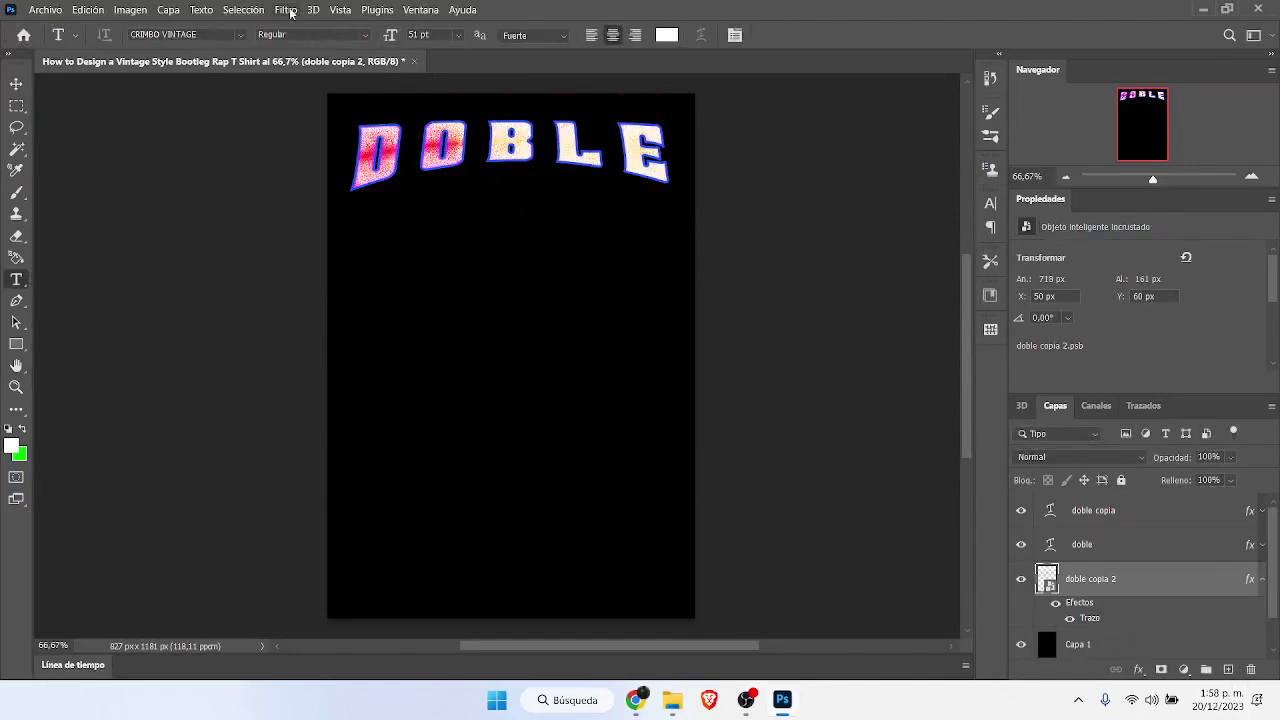
pyautogui.click(288, 10)
pyautogui.moveTo(323, 214)
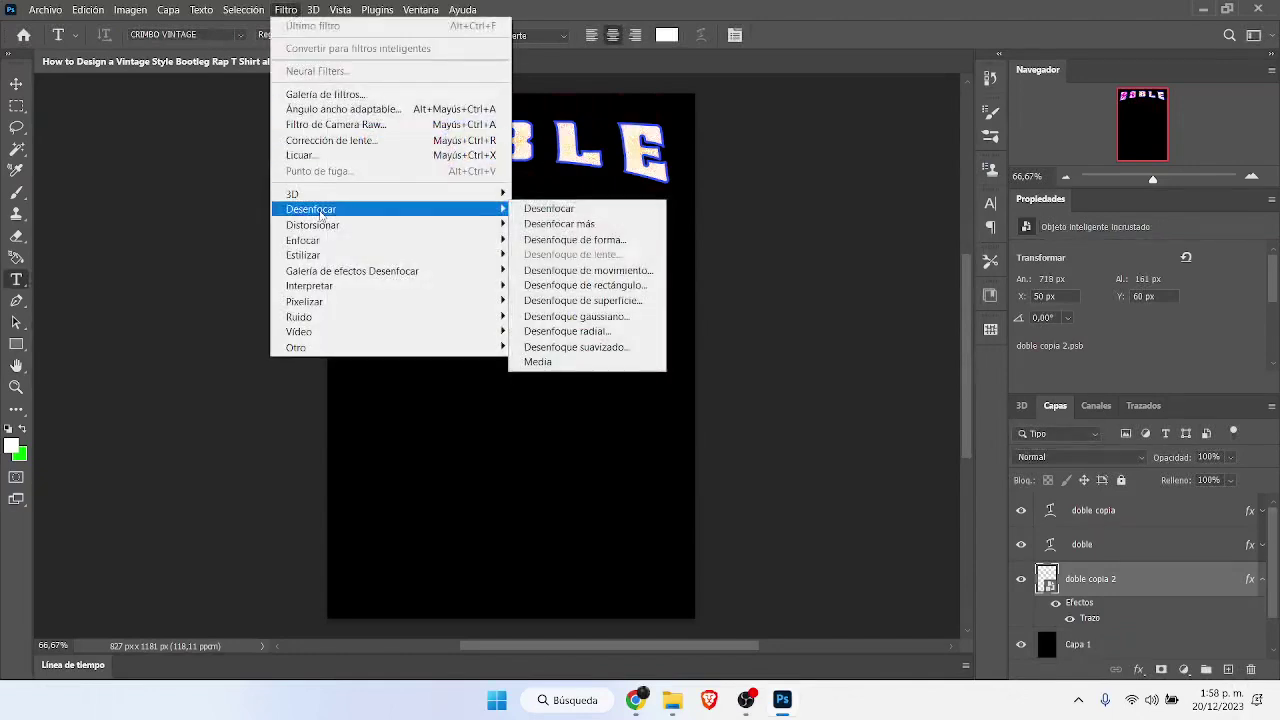
pyautogui.click(617, 287)
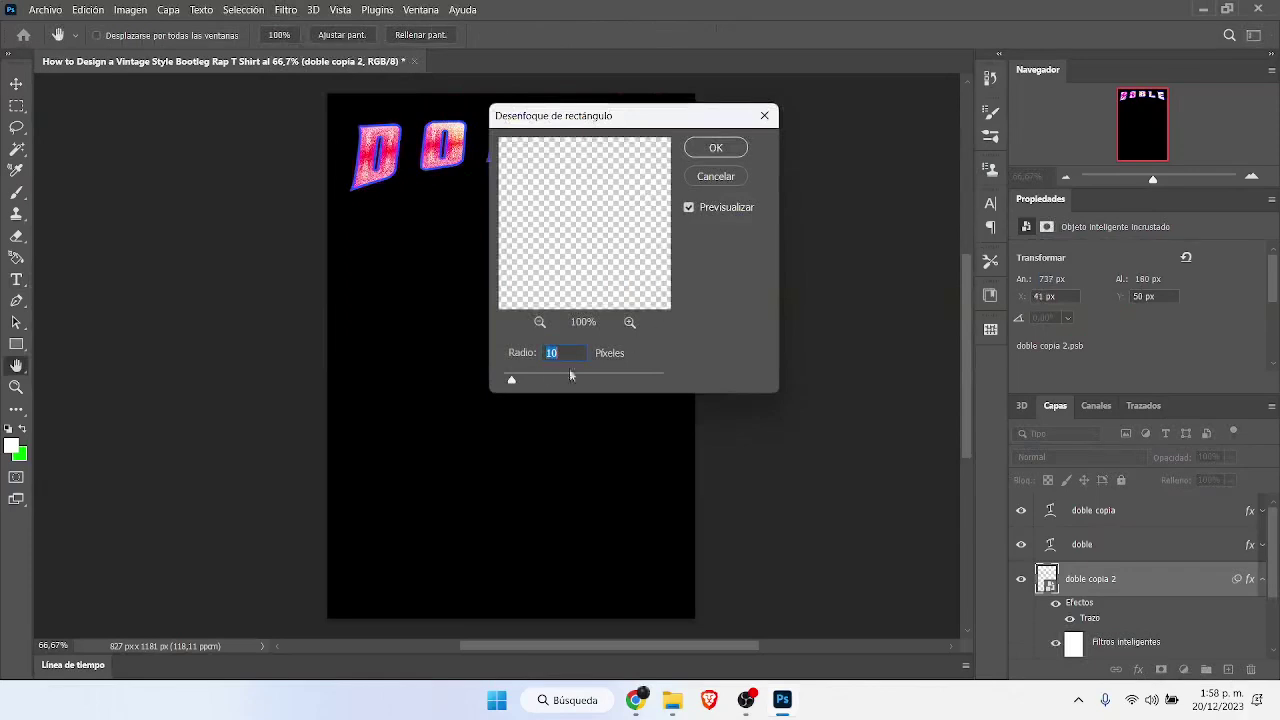
pyautogui.moveTo(549, 378); pyautogui.dragTo(597, 380)
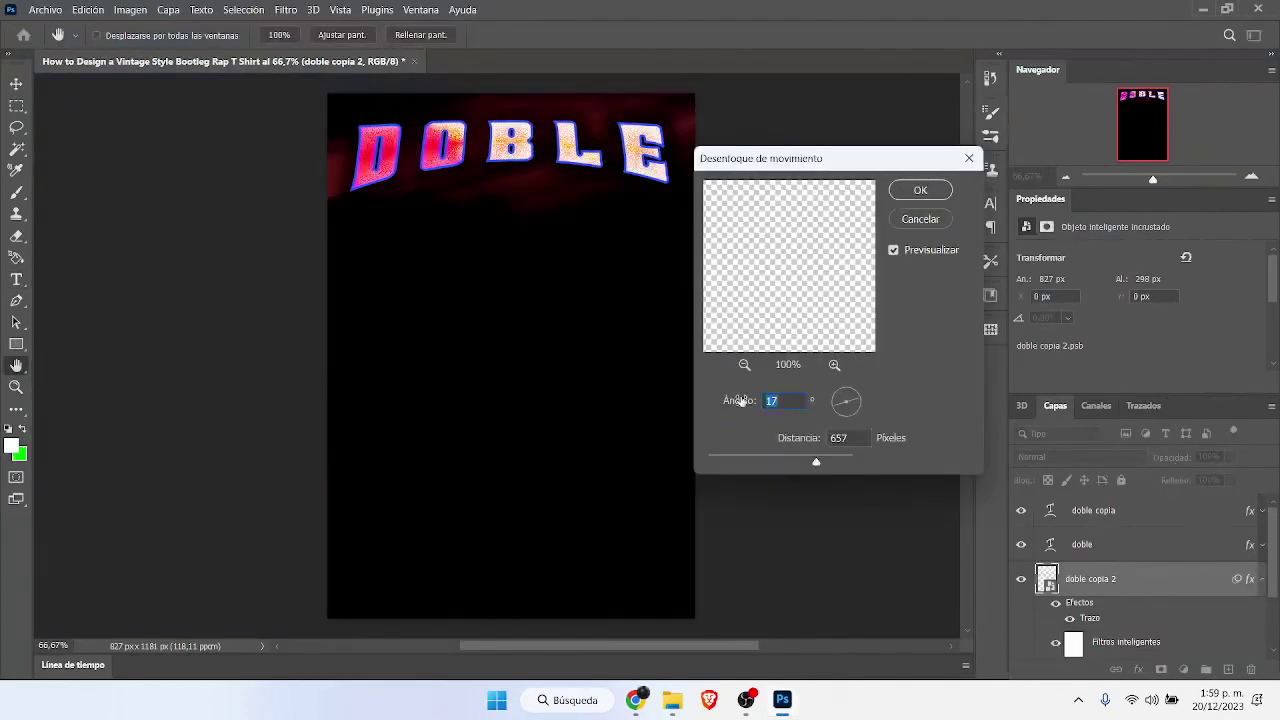
# Step: Apply a motion blur to doble copia 2 with a 90° angle and 279 px distance, checking the settings against the YouTube tutorial
pyautogui.write('0')
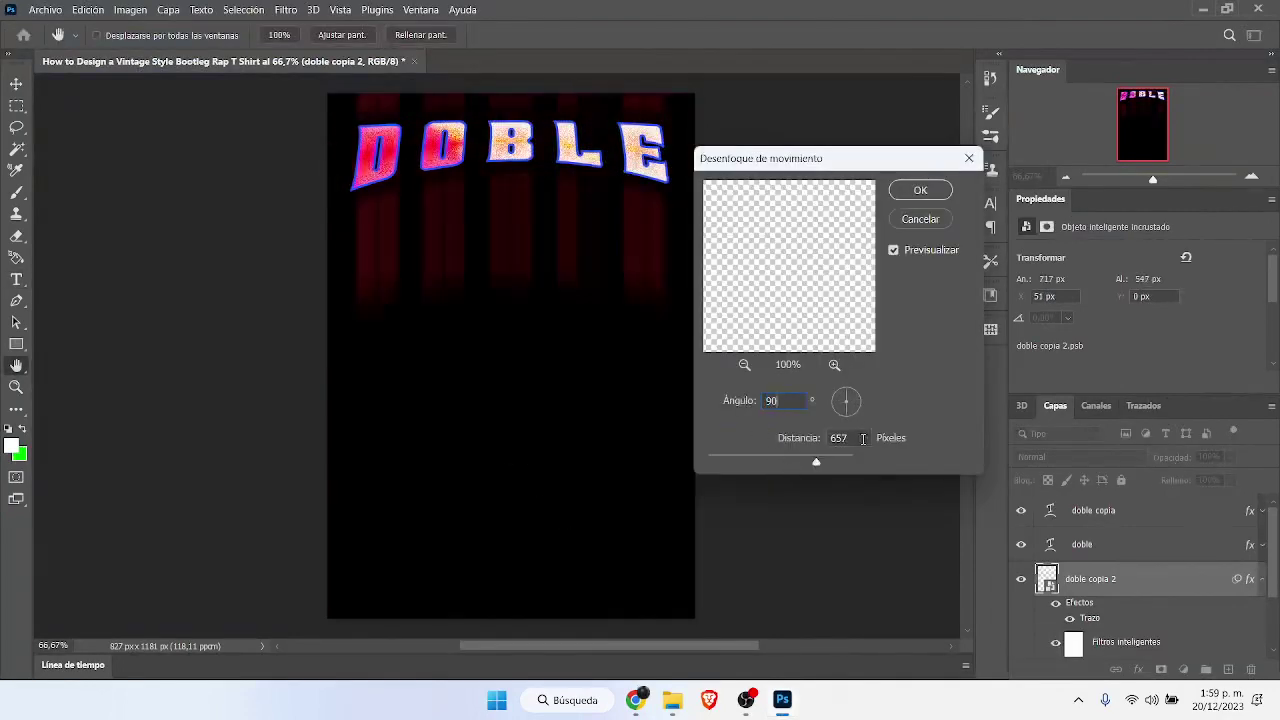
pyautogui.moveTo(863, 438); pyautogui.dragTo(797, 428)
pyautogui.write('279')
pyautogui.click(636, 698)
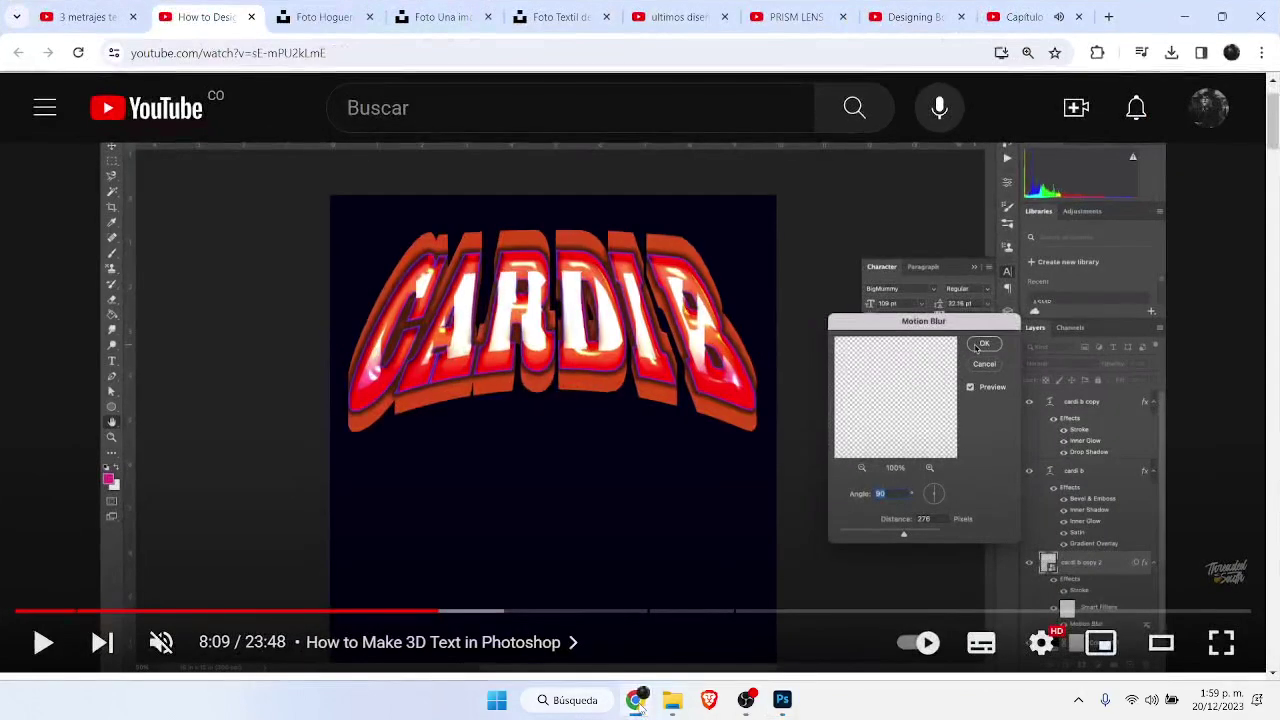
pyautogui.click(780, 699)
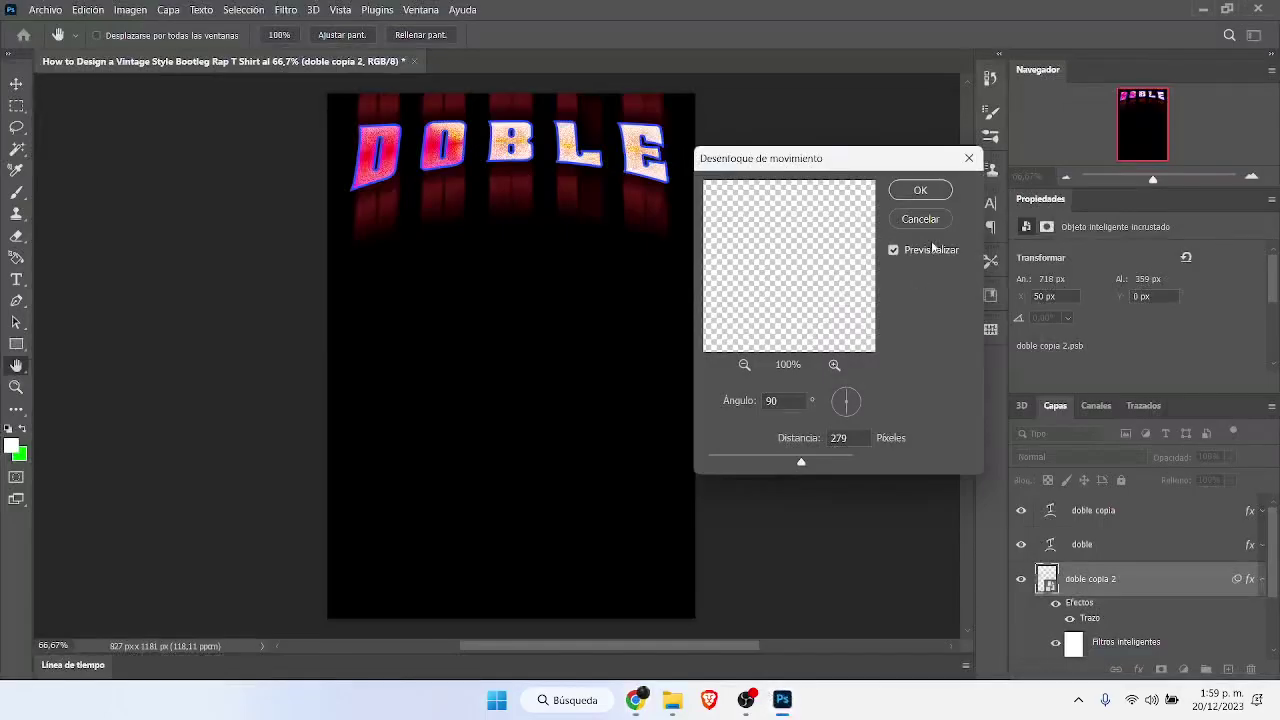
pyautogui.click(920, 190)
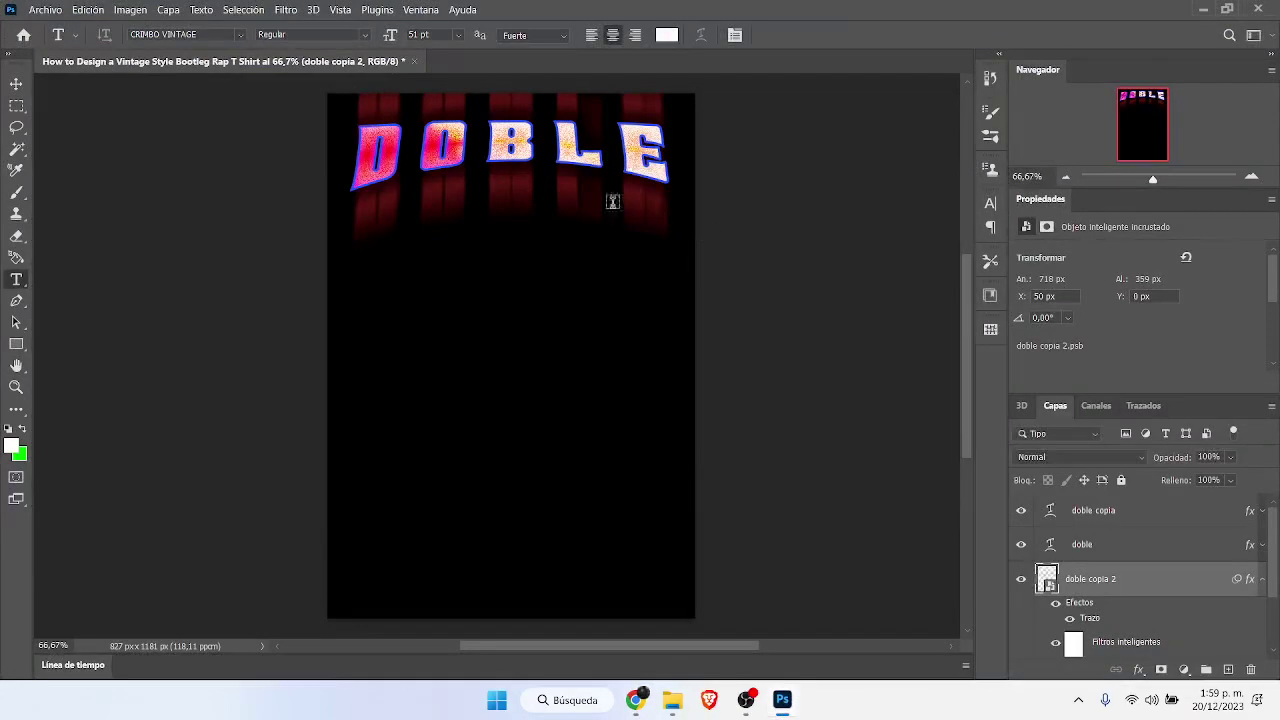
# Step: Move the merged Letras copia lettering slightly down on the canvas
pyautogui.click(15, 85)
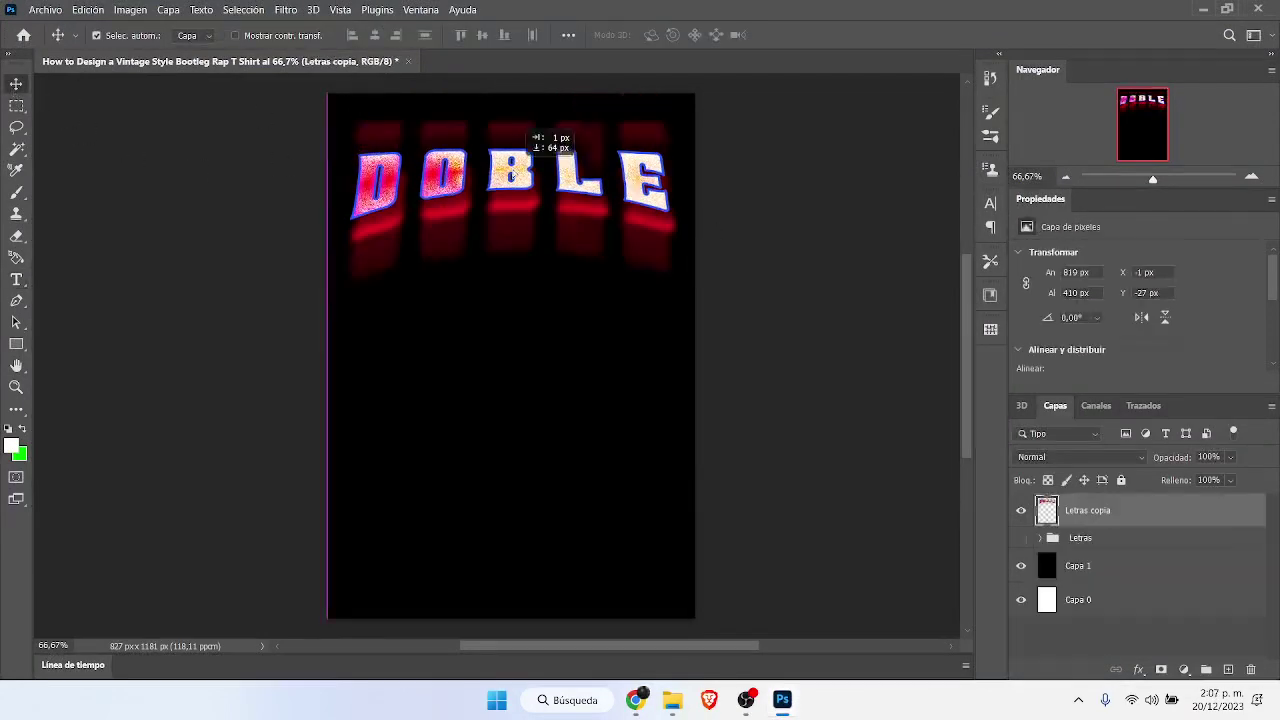
pyautogui.moveTo(512, 150); pyautogui.dragTo(518, 168)
pyautogui.click(88, 9)
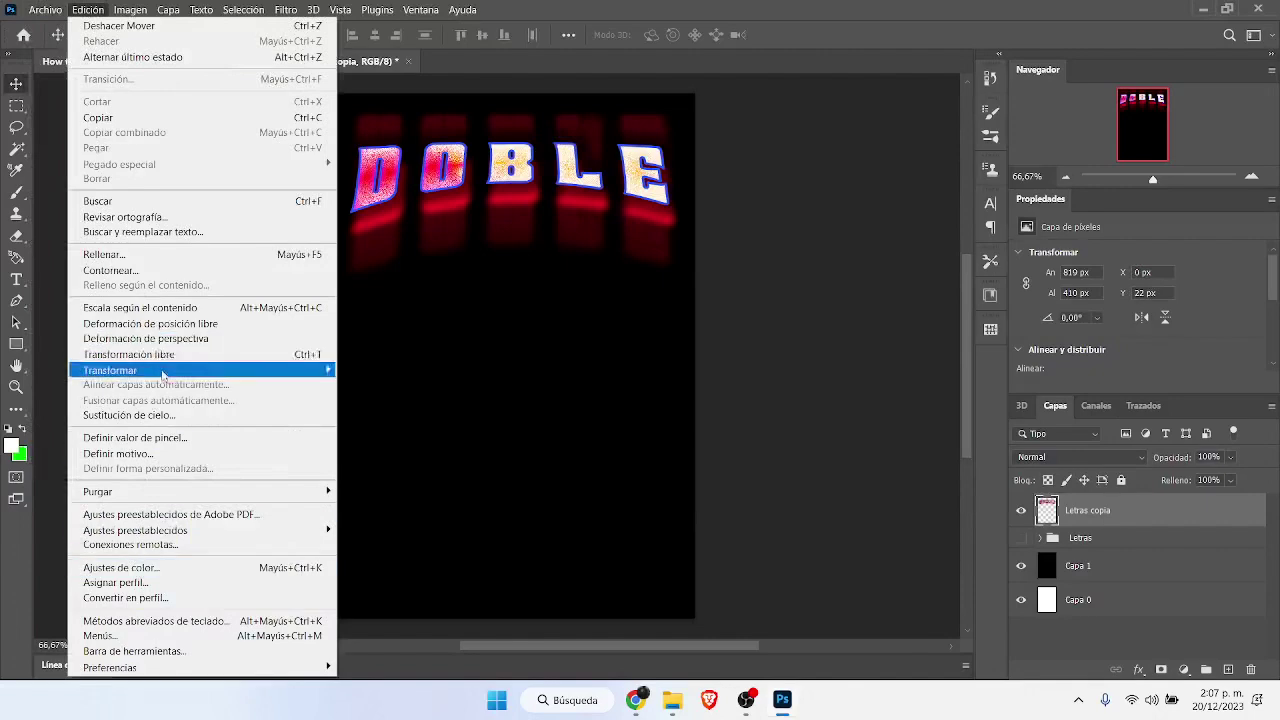
# Step: Place the embedded image marcel-strauss-oKfcrzCM9og-unsplash from the Descargas folder at its default size
pyautogui.moveTo(45, 9)
pyautogui.click(70, 311)
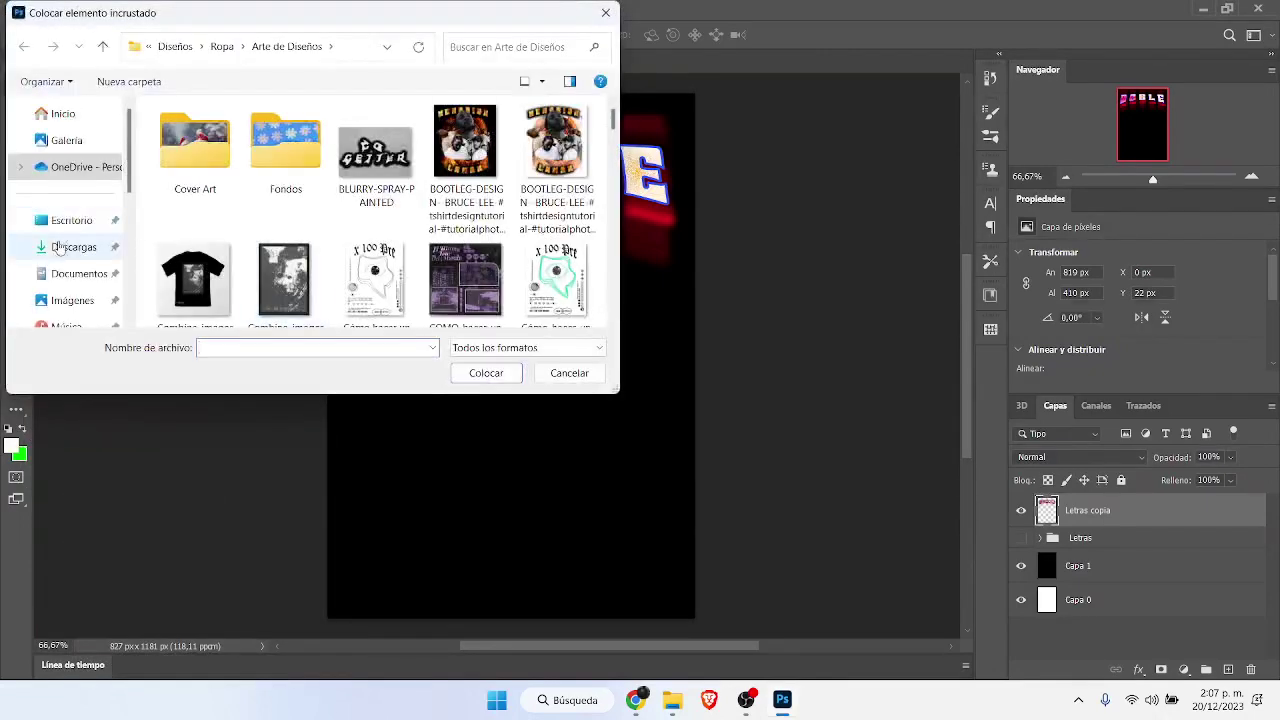
pyautogui.click(58, 247)
pyautogui.scroll(-3, 379, 124)
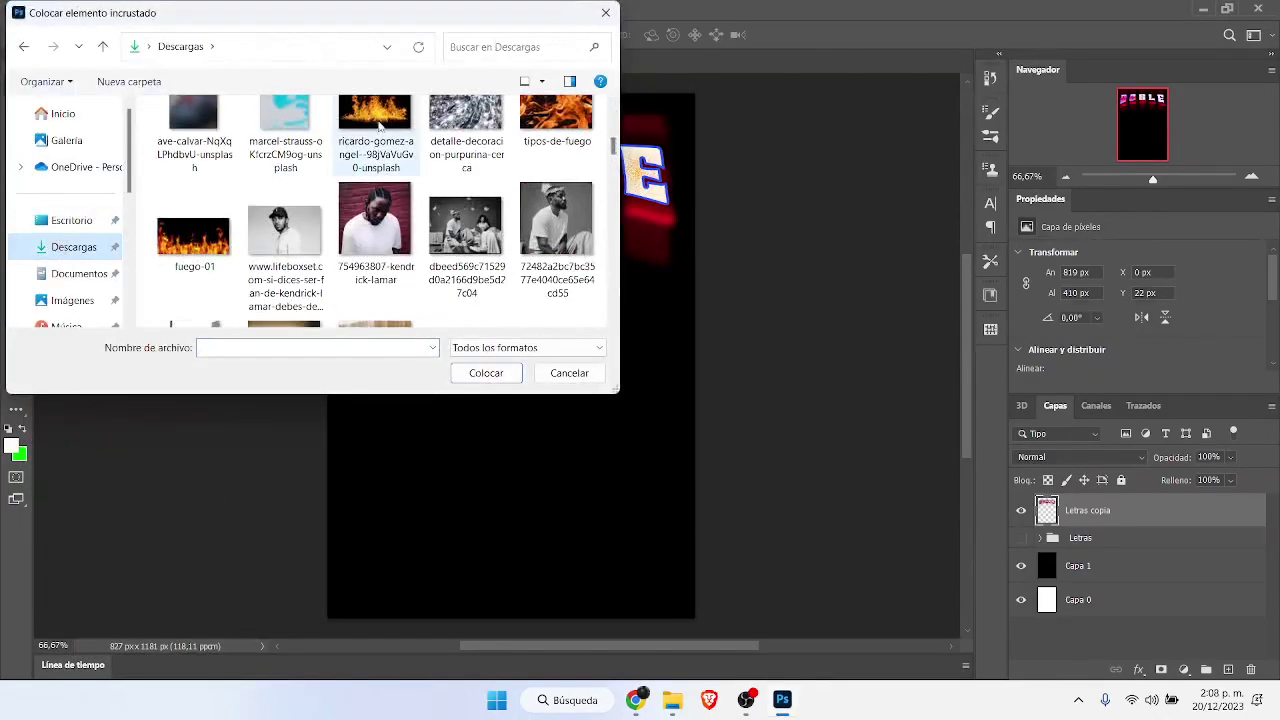
pyautogui.click(465, 112)
pyautogui.click(285, 140)
pyautogui.click(486, 373)
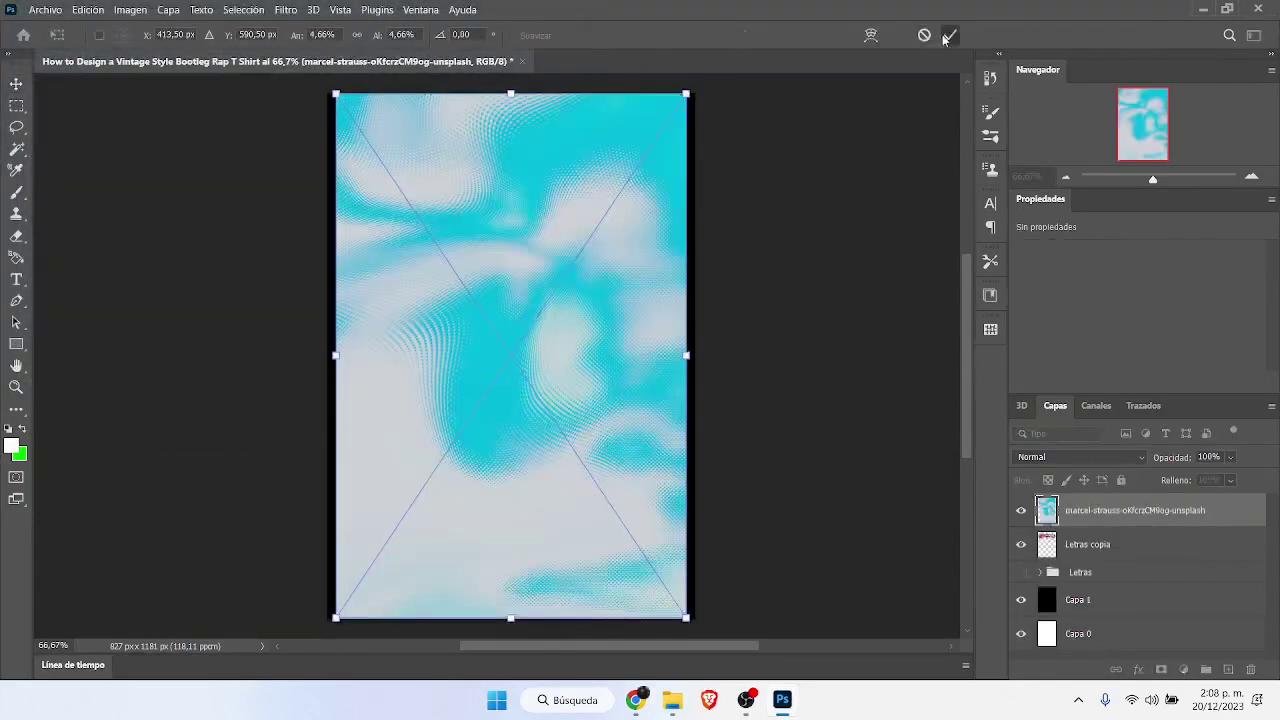
pyautogui.click(948, 36)
# Step: Delete the Letras copia layer and make the Letras group visible
pyautogui.click(1086, 542)
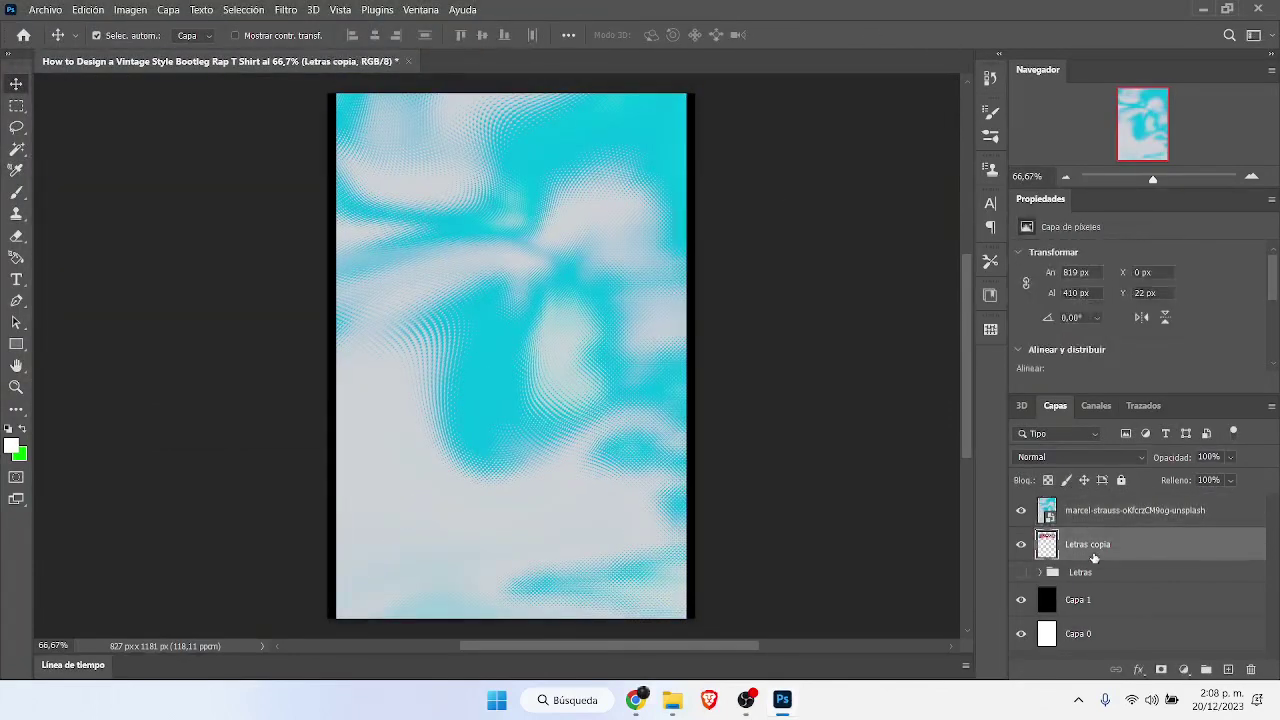
pyautogui.press('Delete')
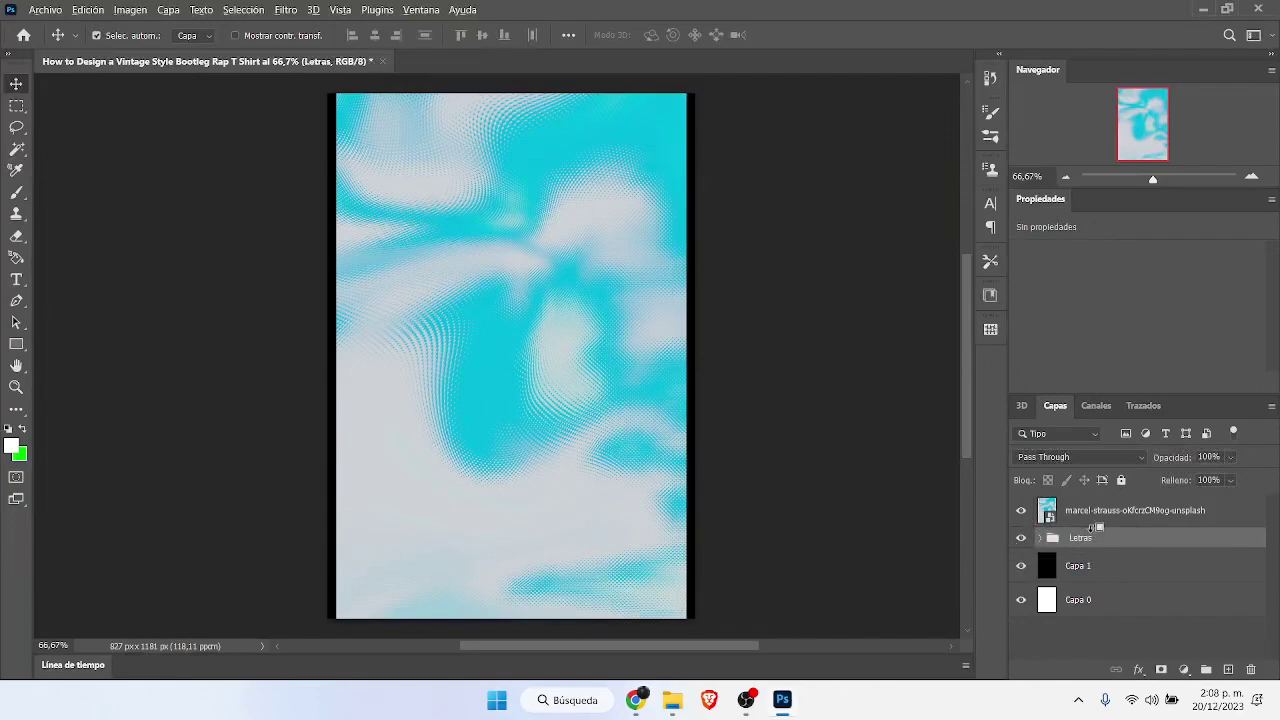
# Step: Clip the marcel-strauss texture to the Letras group and set its blend mode to Color
pyautogui.keyDown('alt'); pyautogui.click(1099, 522); pyautogui.keyUp('alt')
pyautogui.click(1137, 515)
pyautogui.click(1120, 457)
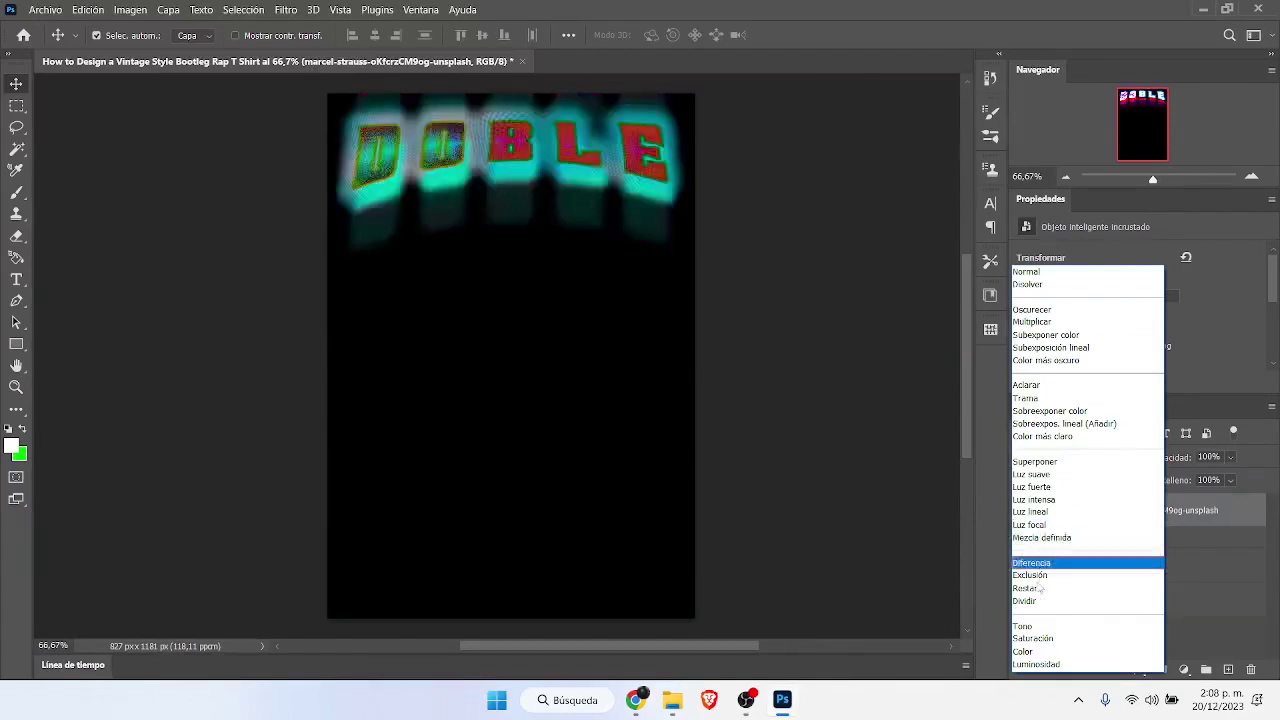
pyautogui.click(1039, 651)
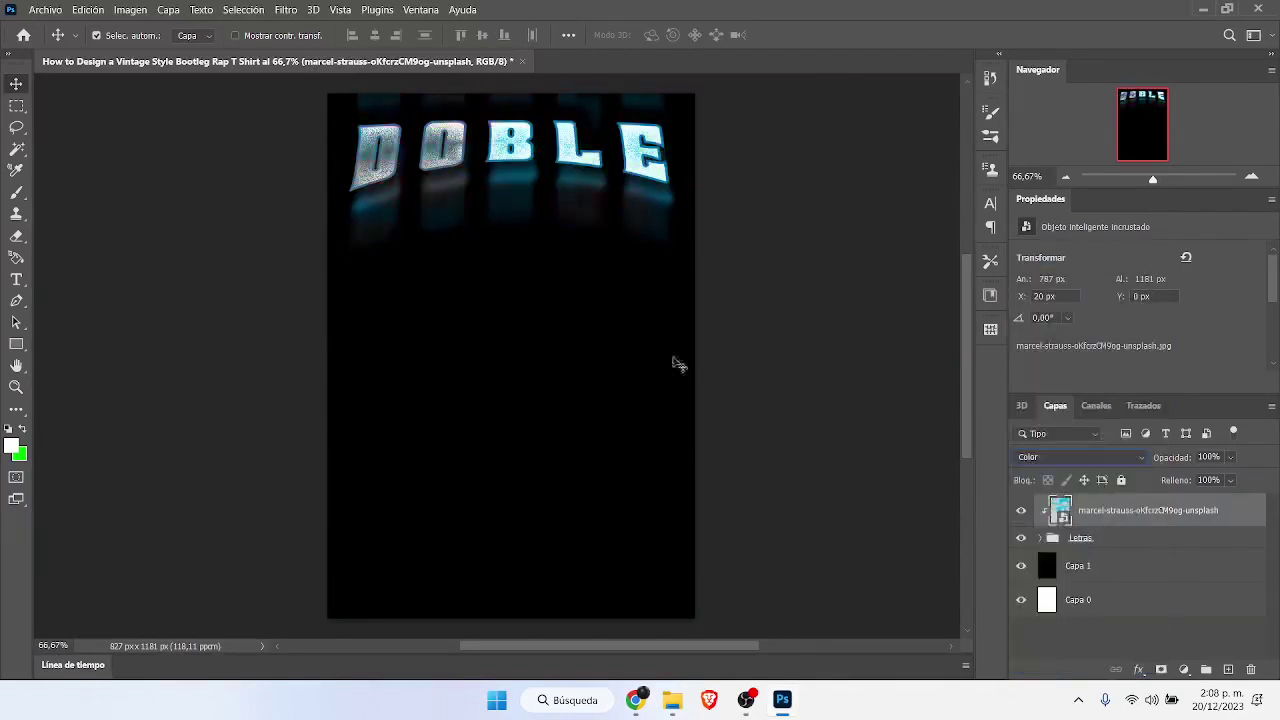
# Step: Place the embedded image ave-calvar-NqXqLPhdbvU-unsplash and position it higher so it covers the DOBLE lettering
pyautogui.click(45, 9)
pyautogui.click(130, 320)
pyautogui.scroll(-5, 350, 200)
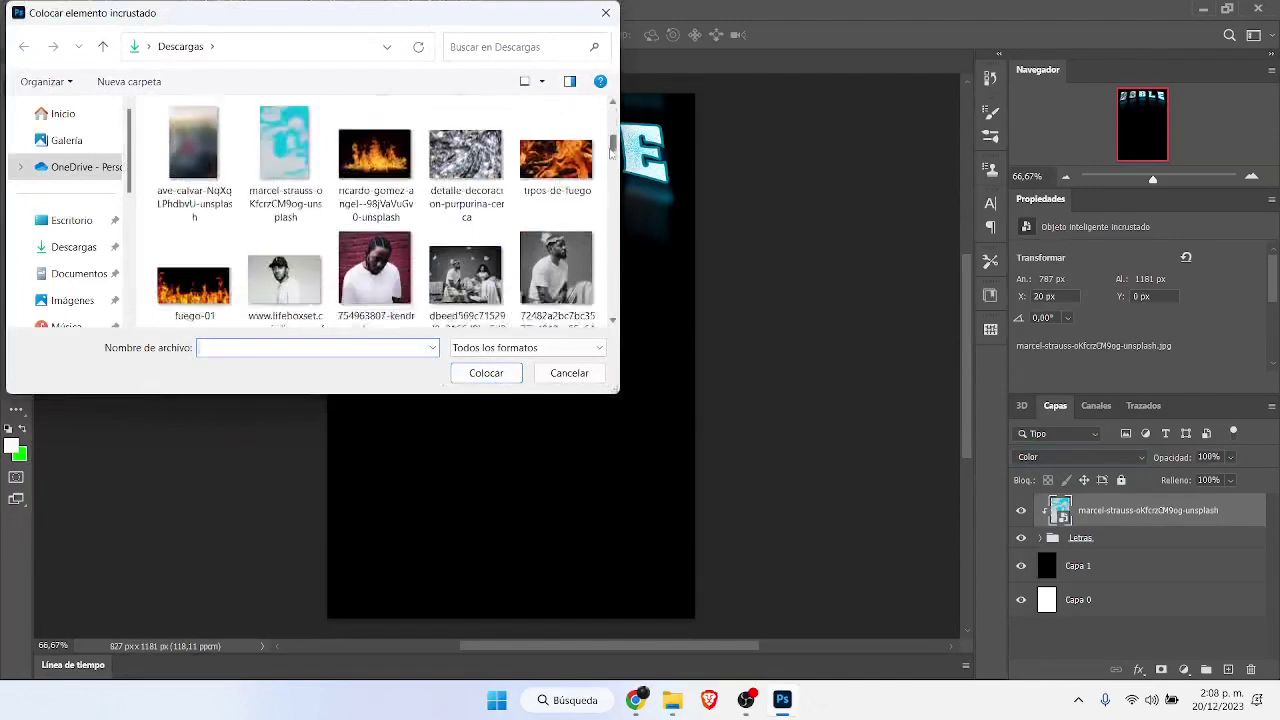
pyautogui.click(245, 120)
pyautogui.click(193, 135)
pyautogui.click(488, 373)
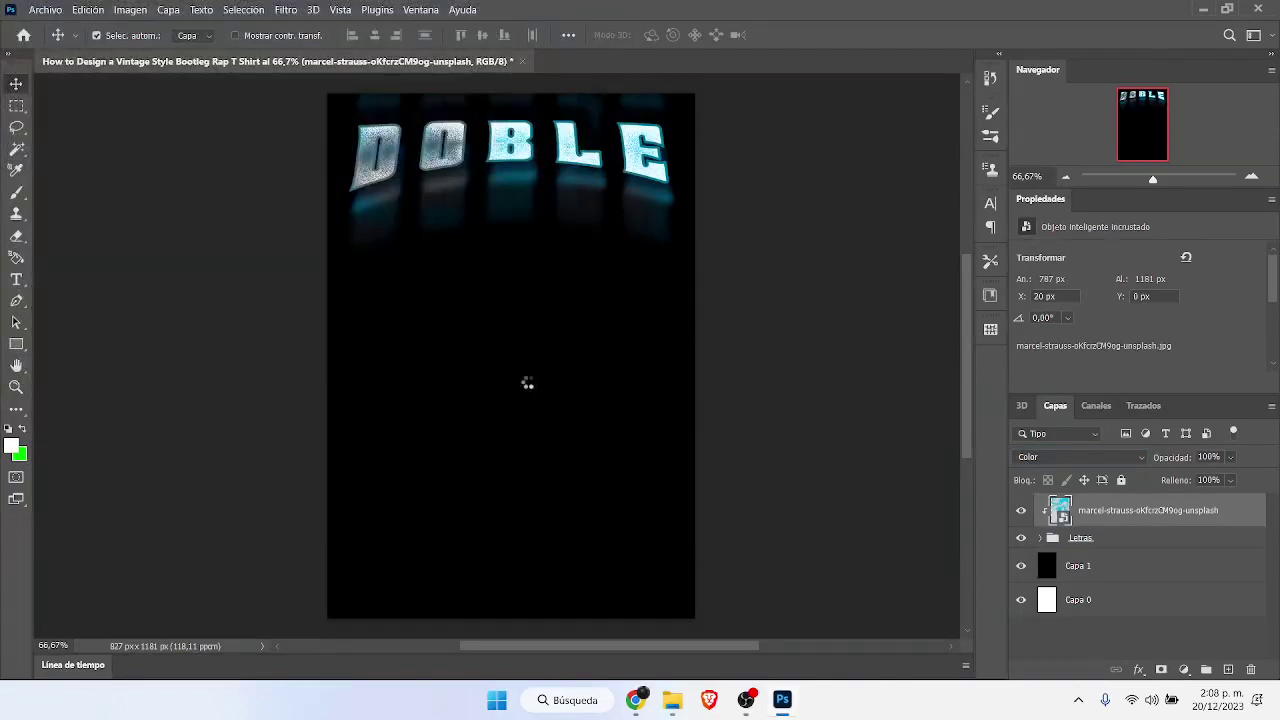
pyautogui.moveTo(578, 391); pyautogui.dragTo(574, 282)
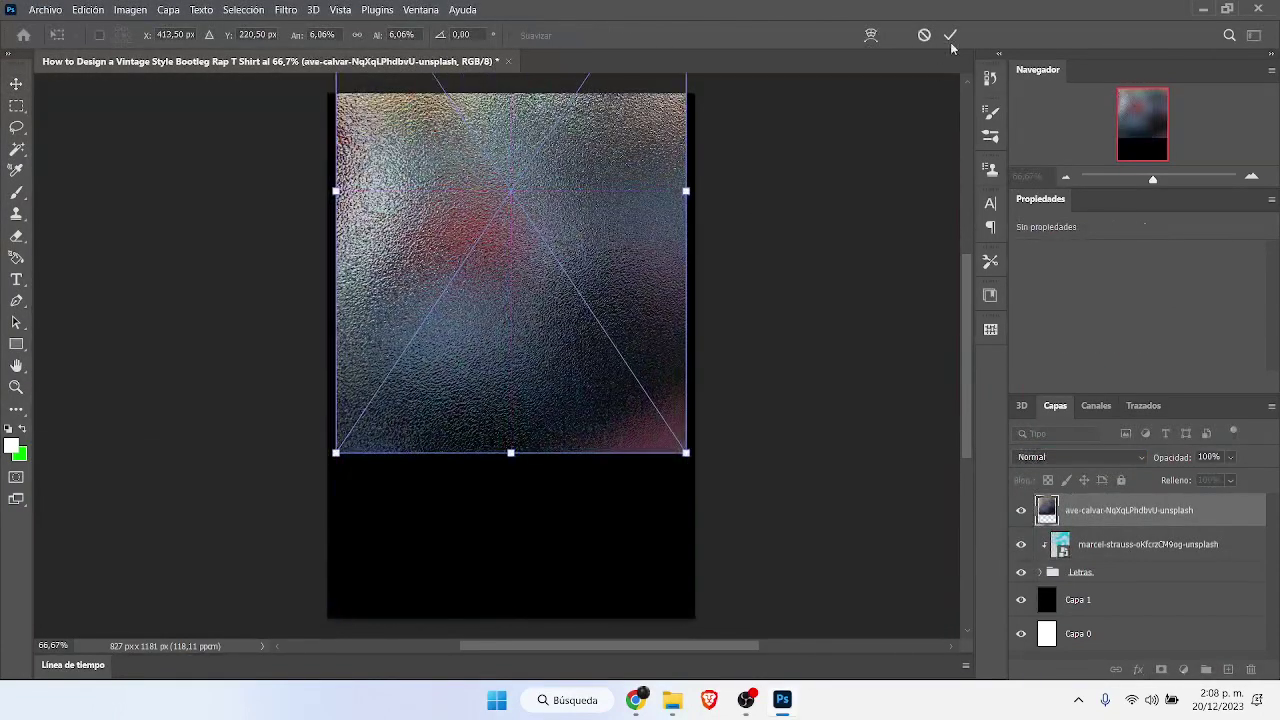
pyautogui.click(950, 35)
# Step: Clip the ave-calvar texture to the Letras group and set its blend mode to Superponer
pyautogui.keyDown('alt'); pyautogui.click(1121, 528); pyautogui.keyUp('alt')
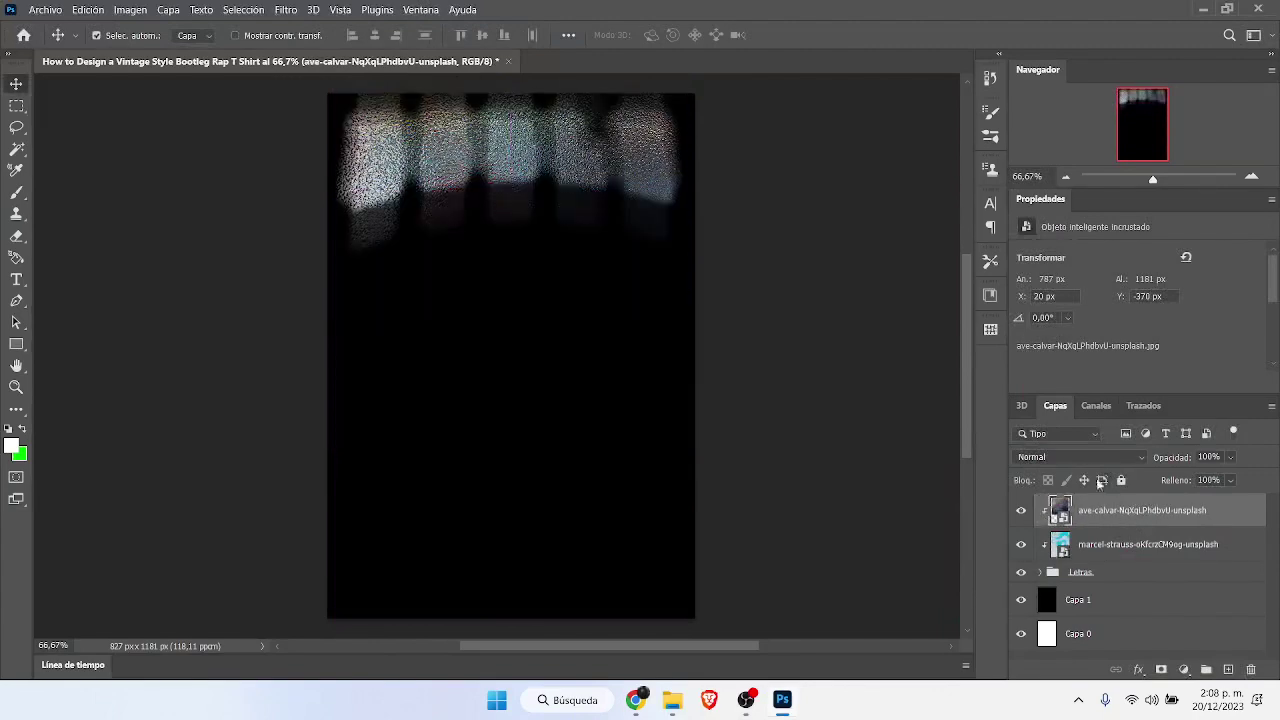
pyautogui.click(1080, 457)
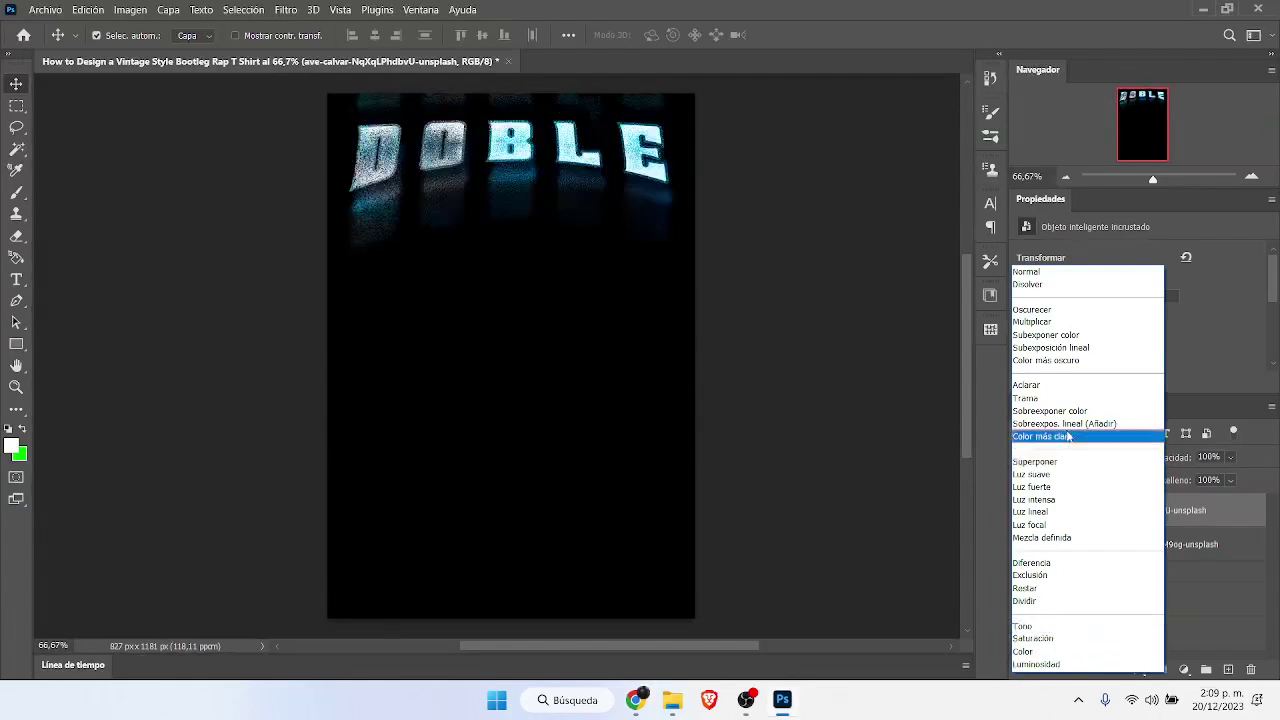
pyautogui.click(1066, 462)
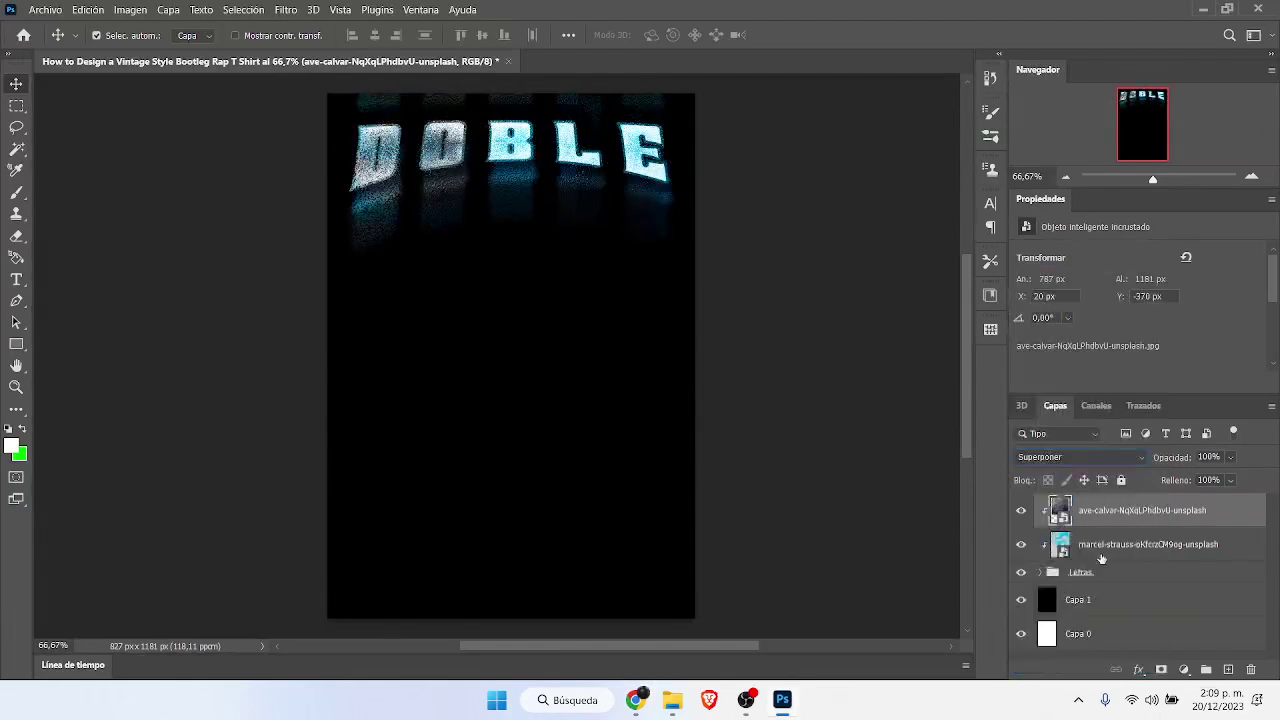
# Step: Change the marcel-strauss texture's blend mode to Luz suave
pyautogui.click(1101, 550)
pyautogui.click(1060, 457)
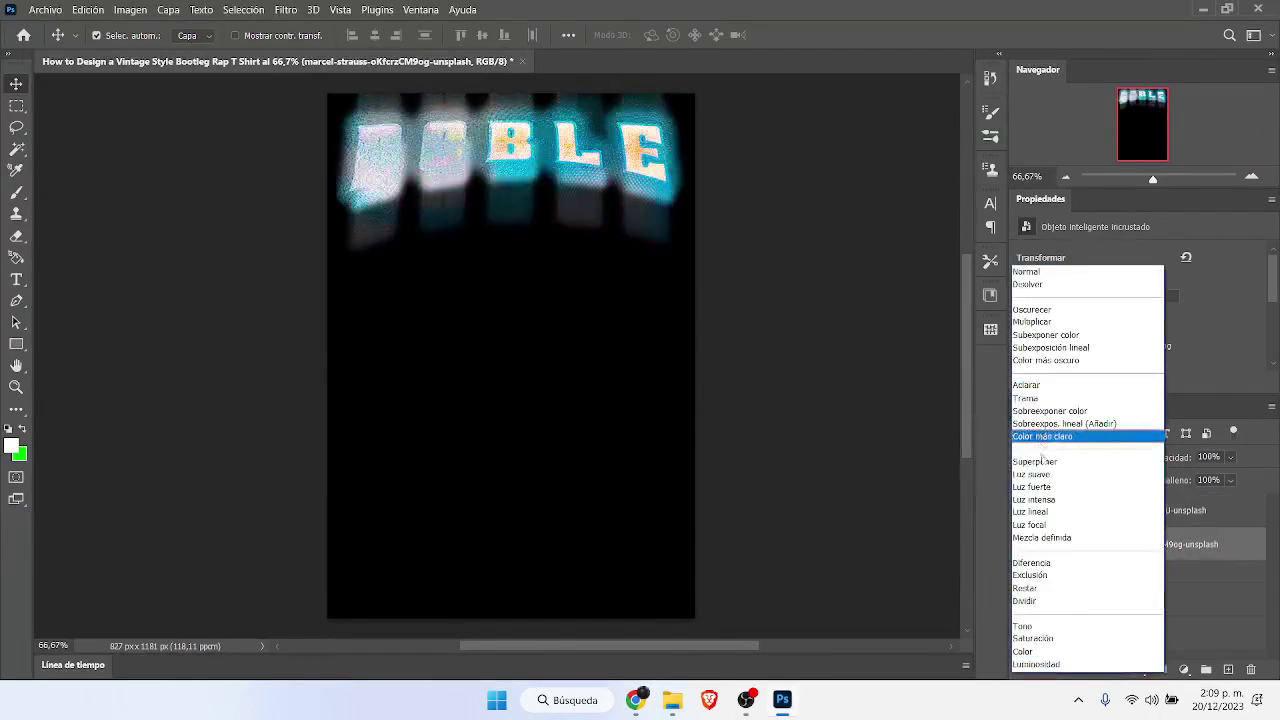
pyautogui.click(1040, 475)
pyautogui.click(45, 10)
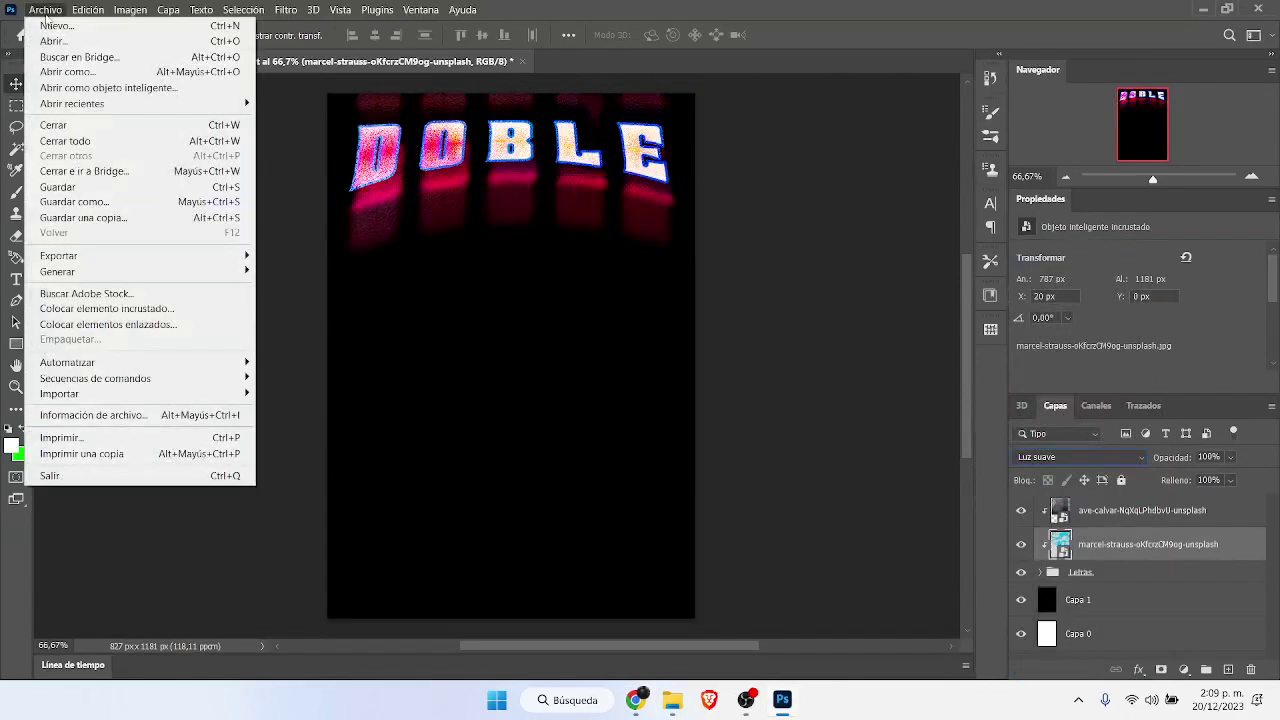
pyautogui.press('Escape')
# Step: Group both texture layers with the Letras group and name the new group letras
pyautogui.keyDown('shift'); pyautogui.click(1116, 516); pyautogui.keyUp('shift')
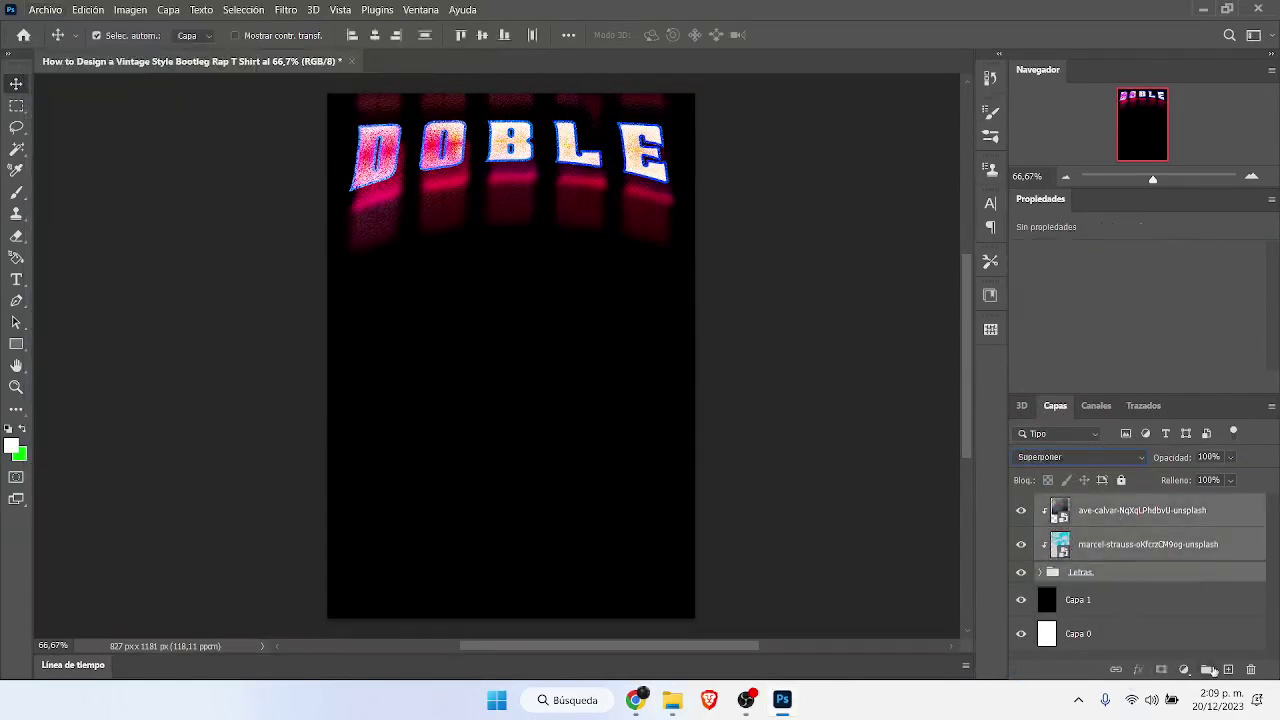
pyautogui.click(1207, 669)
pyautogui.doubleClick(1079, 504)
pyautogui.write('letras')
pyautogui.press('Return')
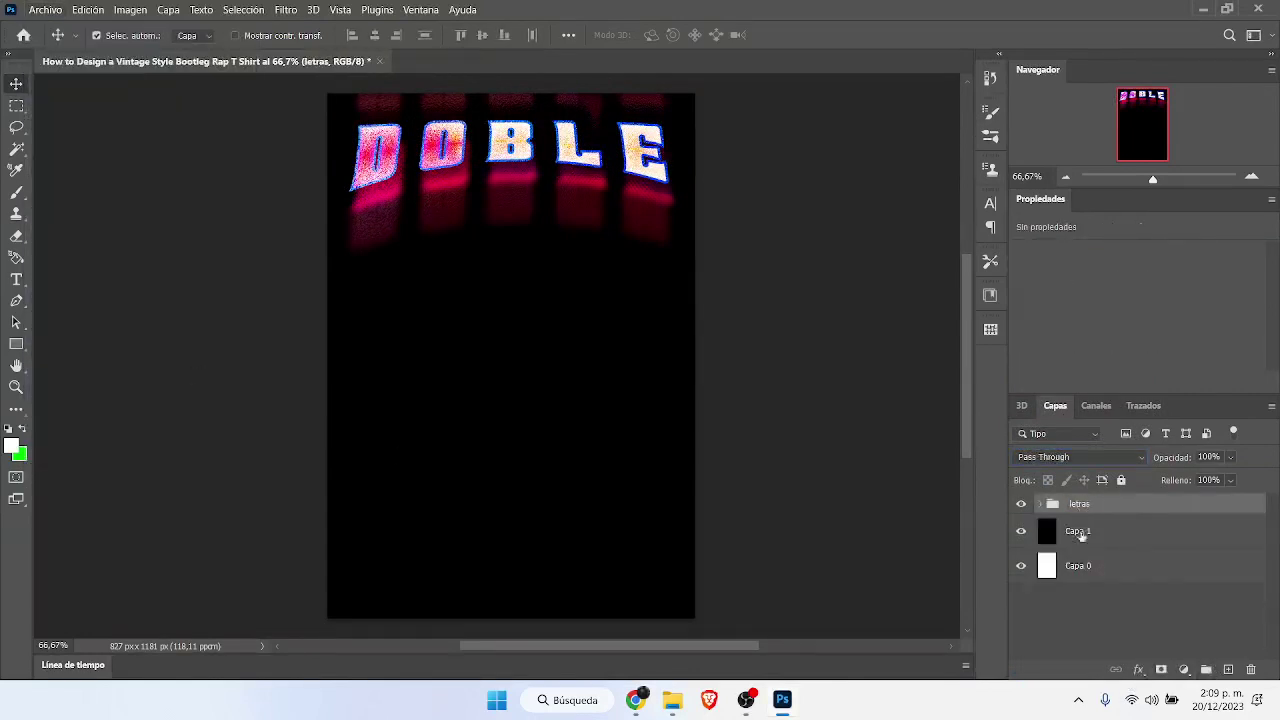
# Step: Create an empty group, order it below the letras group and name it fondo
pyautogui.click(1078, 531)
pyautogui.hotkey('ctrl', 'z')
pyautogui.hotkey('ctrl', 'shift', 'z')
pyautogui.click(1043, 504)
pyautogui.hotkey('ctrl', 'g')
pyautogui.click(1043, 525)
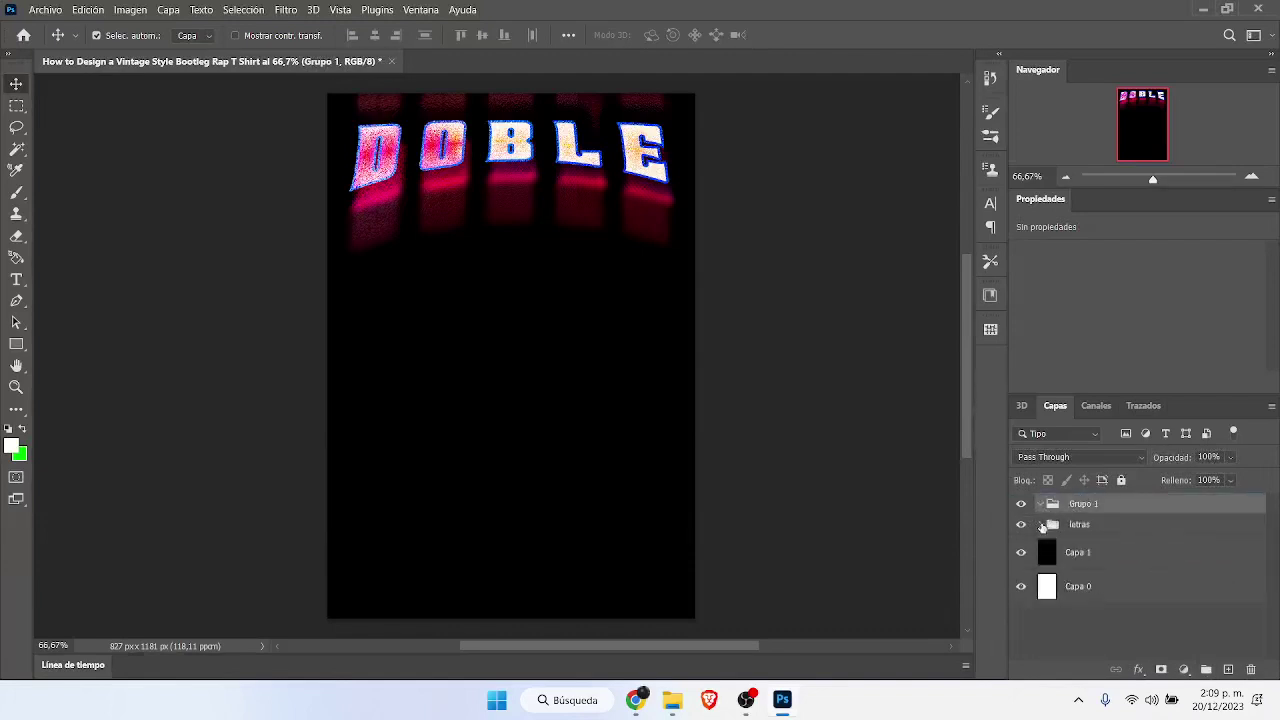
pyautogui.moveTo(1043, 527); pyautogui.dragTo(1060, 500)
pyautogui.doubleClick(1082, 525)
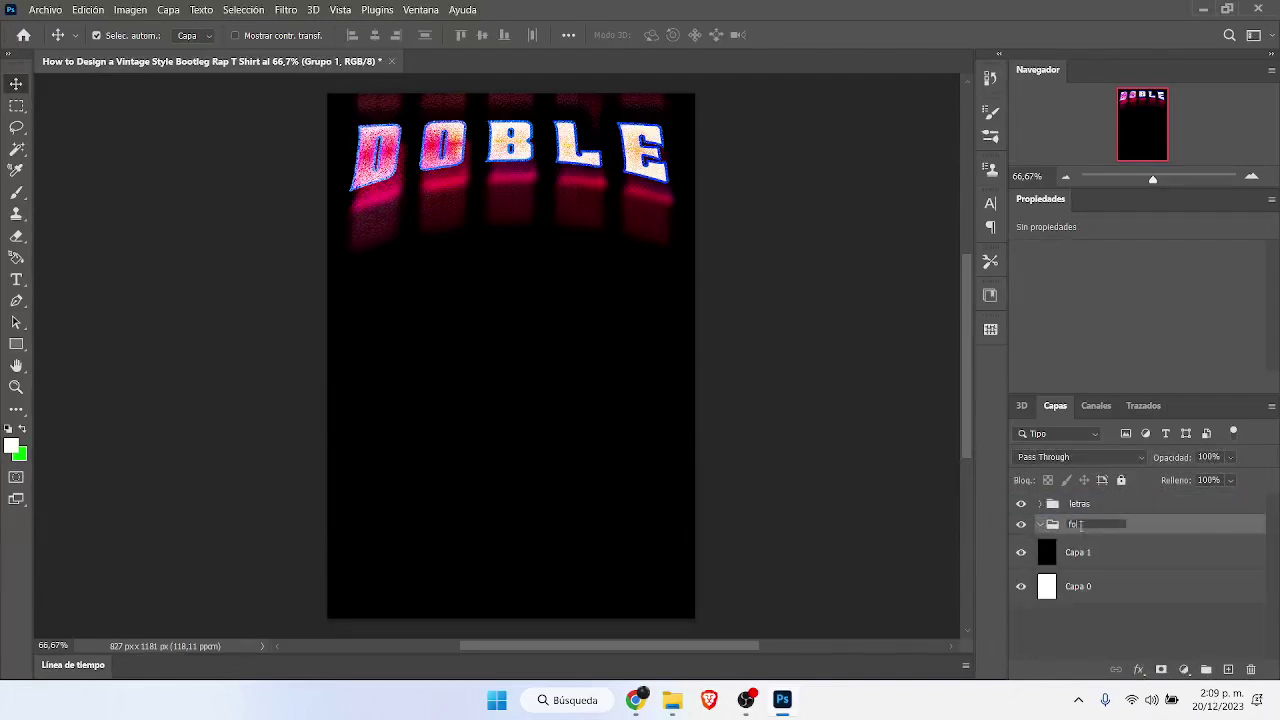
pyautogui.press('Return')
# Step: Place the embedded fire image ricardo-gomez-angel--98jVaVuGv0-unsplash and position it in the lower half of the canvas
pyautogui.click(45, 9)
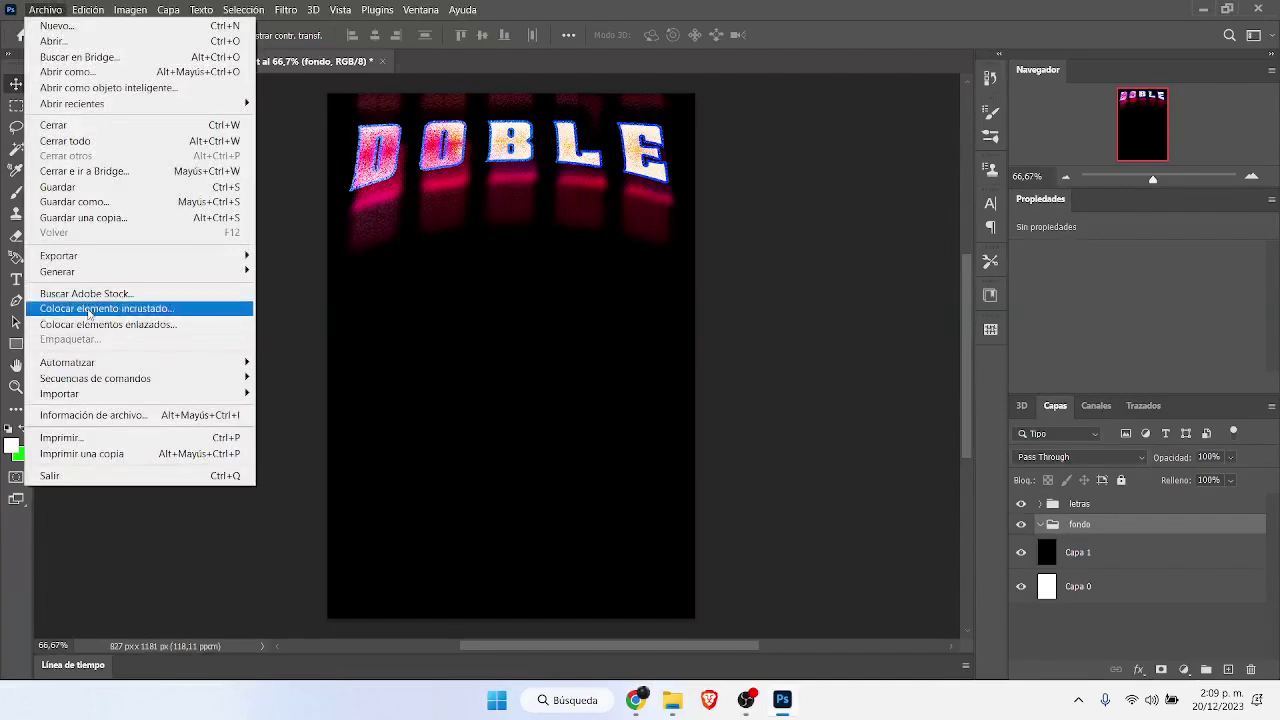
pyautogui.click(70, 231)
pyautogui.scroll(-3, 435, 310)
pyautogui.click(375, 160)
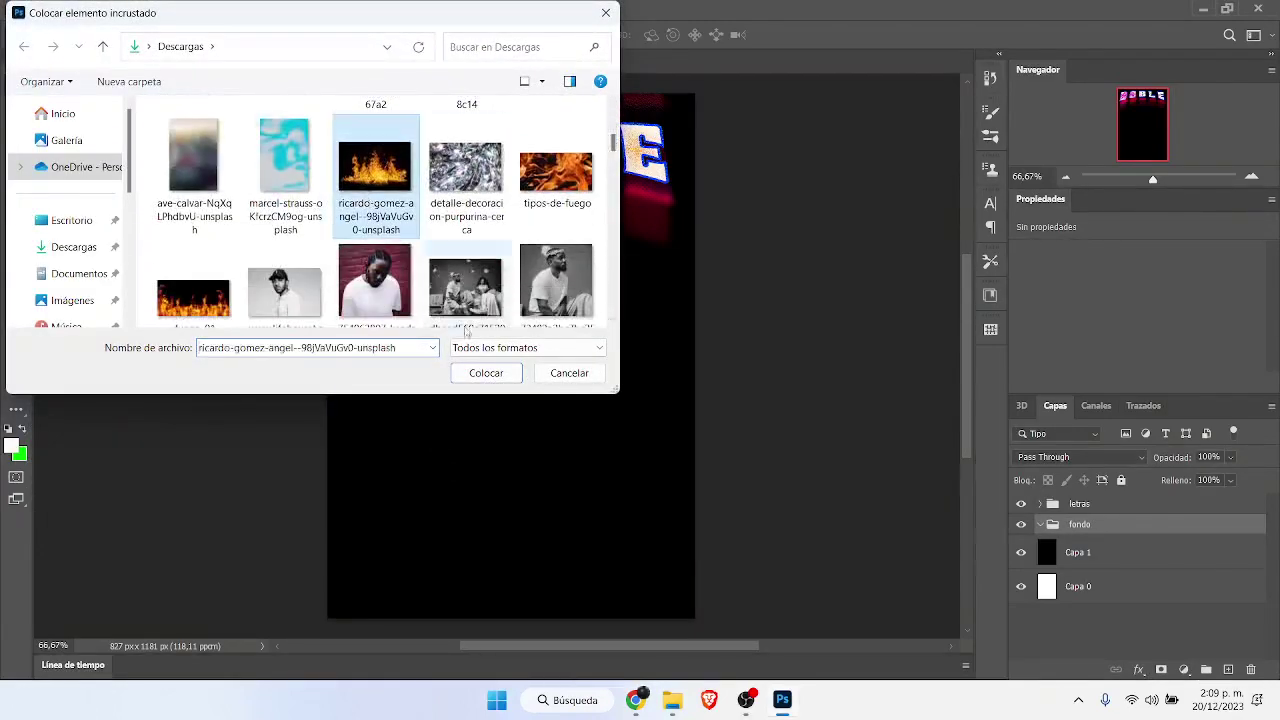
pyautogui.click(486, 372)
pyautogui.moveTo(510, 340); pyautogui.dragTo(506, 387)
pyautogui.press('Return')
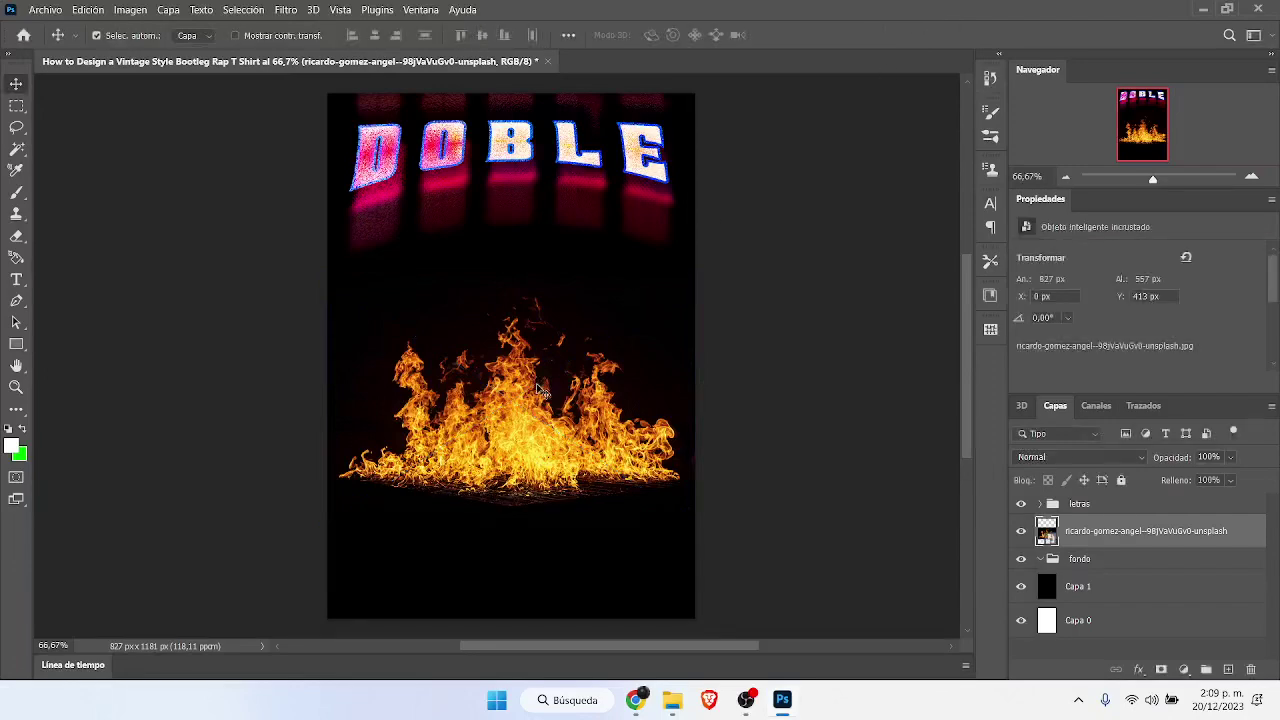
# Step: Scale the fire image down to about 609 by 410 px and center it below the lettering
pyautogui.hotkey('ctrl', 't')
pyautogui.moveTo(329, 278); pyautogui.dragTo(400, 340)
pyautogui.moveTo(548, 382); pyautogui.dragTo(511, 377)
pyautogui.click(950, 35)
# Step: Rasterize the fire layer and copy only its selected flames to a new layer
pyautogui.rightClick(1099, 530)
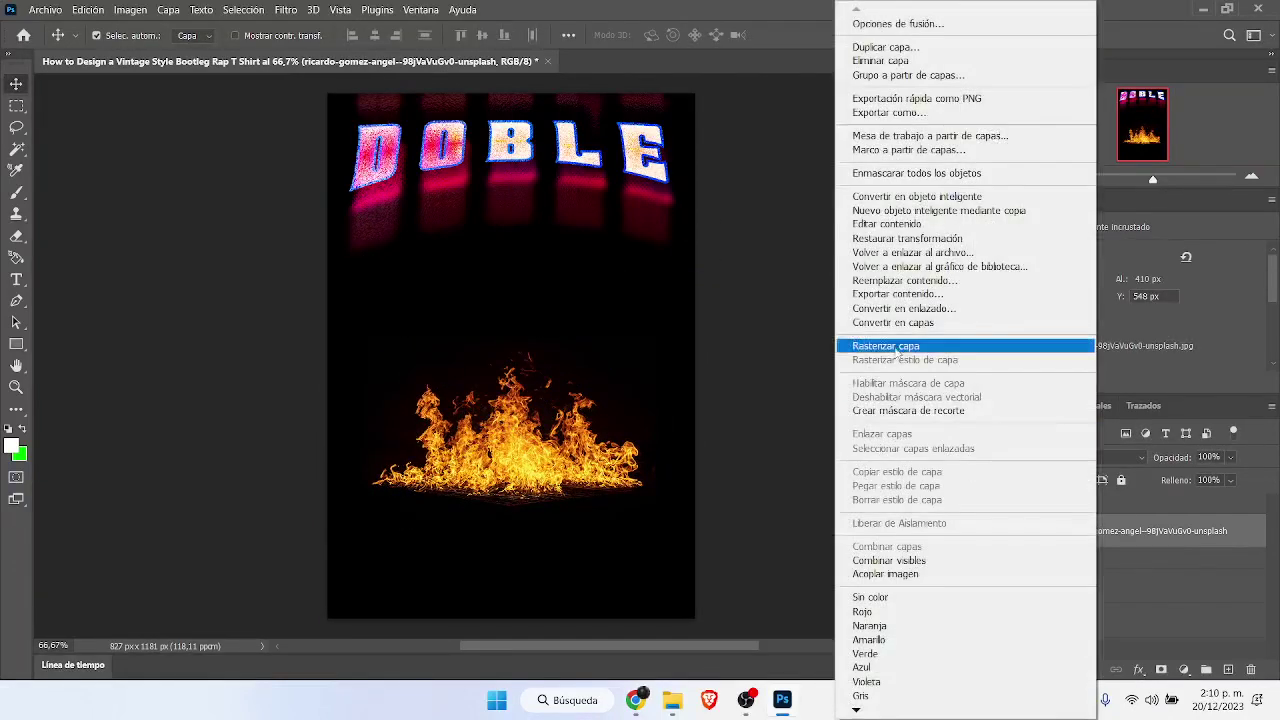
pyautogui.click(880, 346)
pyautogui.click(243, 9)
pyautogui.click(267, 204)
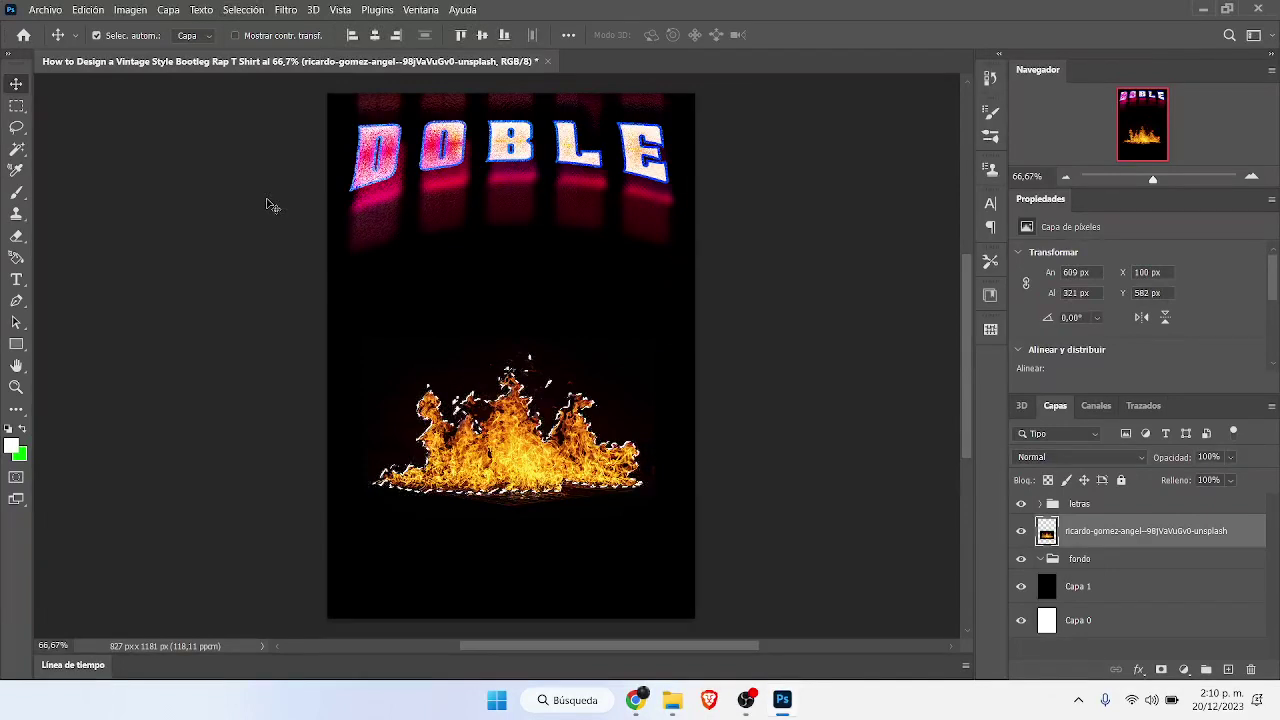
pyautogui.hotkey('ctrl', 'j')
# Step: Delete the original fire layer and move the cut-out flames layer Capa 2 into the fondo group
pyautogui.click(1021, 565)
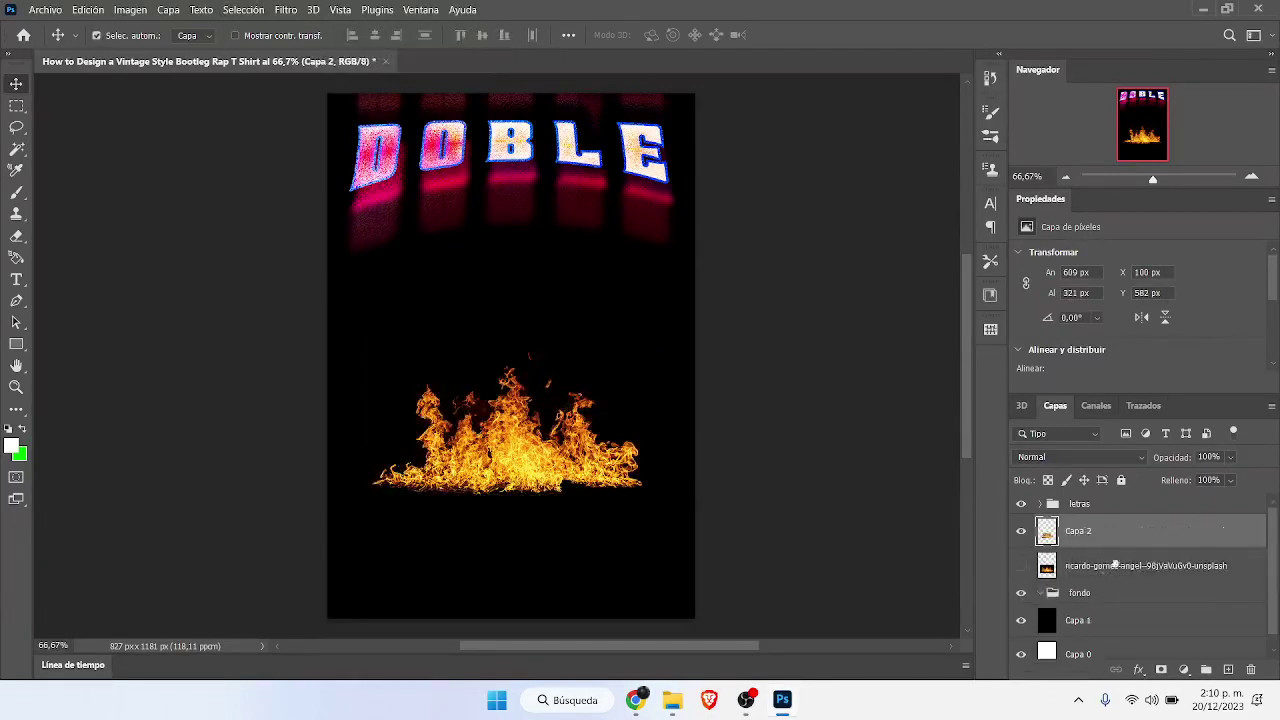
pyautogui.click(1076, 566)
pyautogui.press('Delete')
pyautogui.moveTo(1078, 531); pyautogui.dragTo(1066, 565)
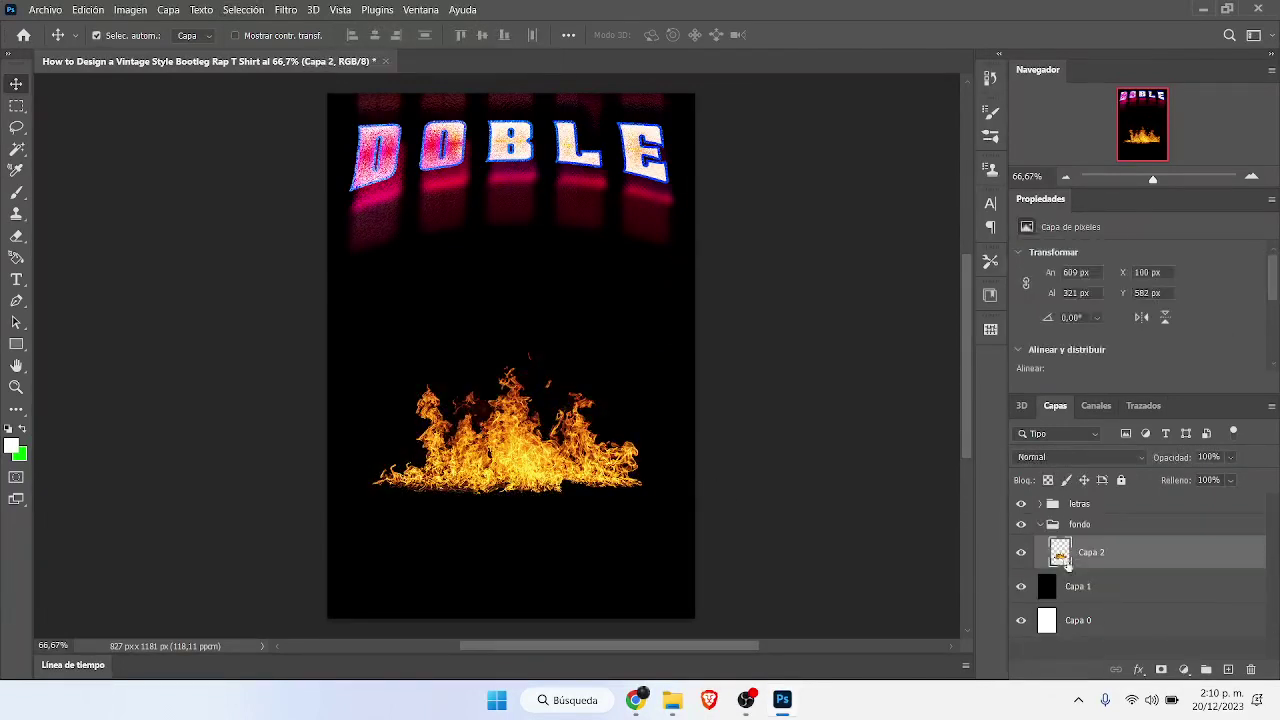
# Step: Try an Equilibrio de color adjustment of +74 red, +3 green and +52 blue above the flames, and delete it
pyautogui.click(1184, 669)
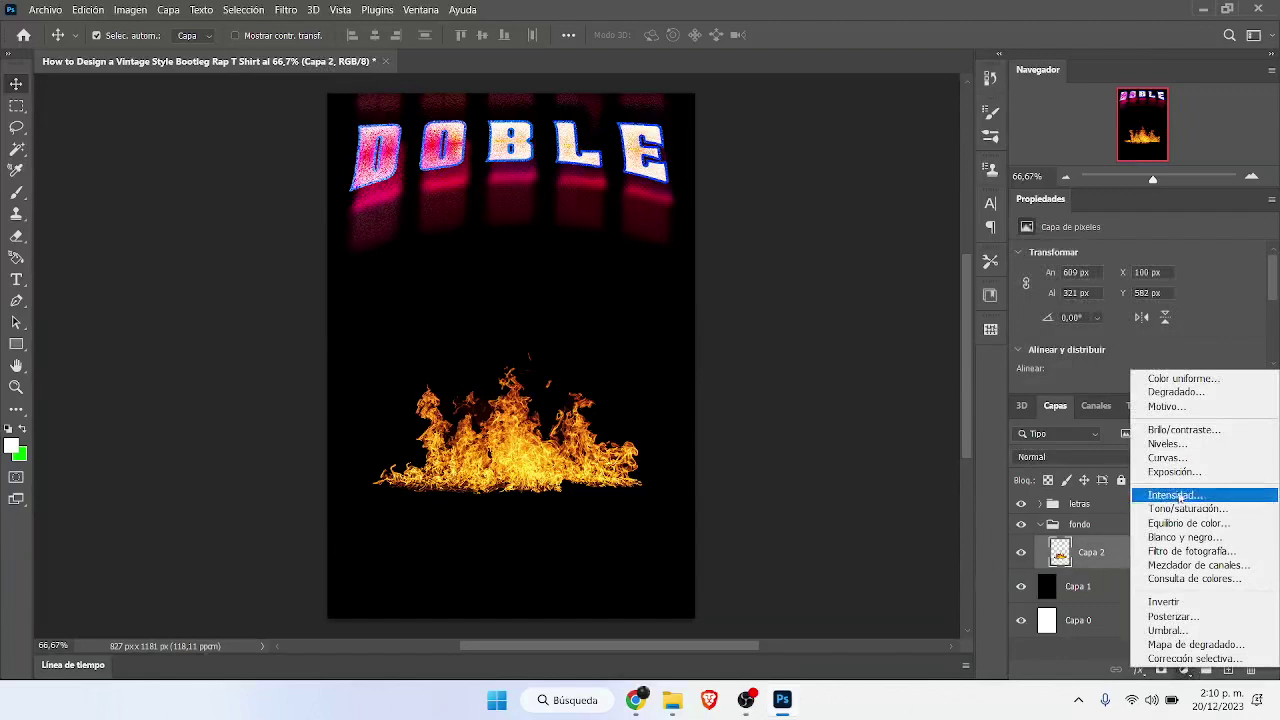
pyautogui.click(1187, 524)
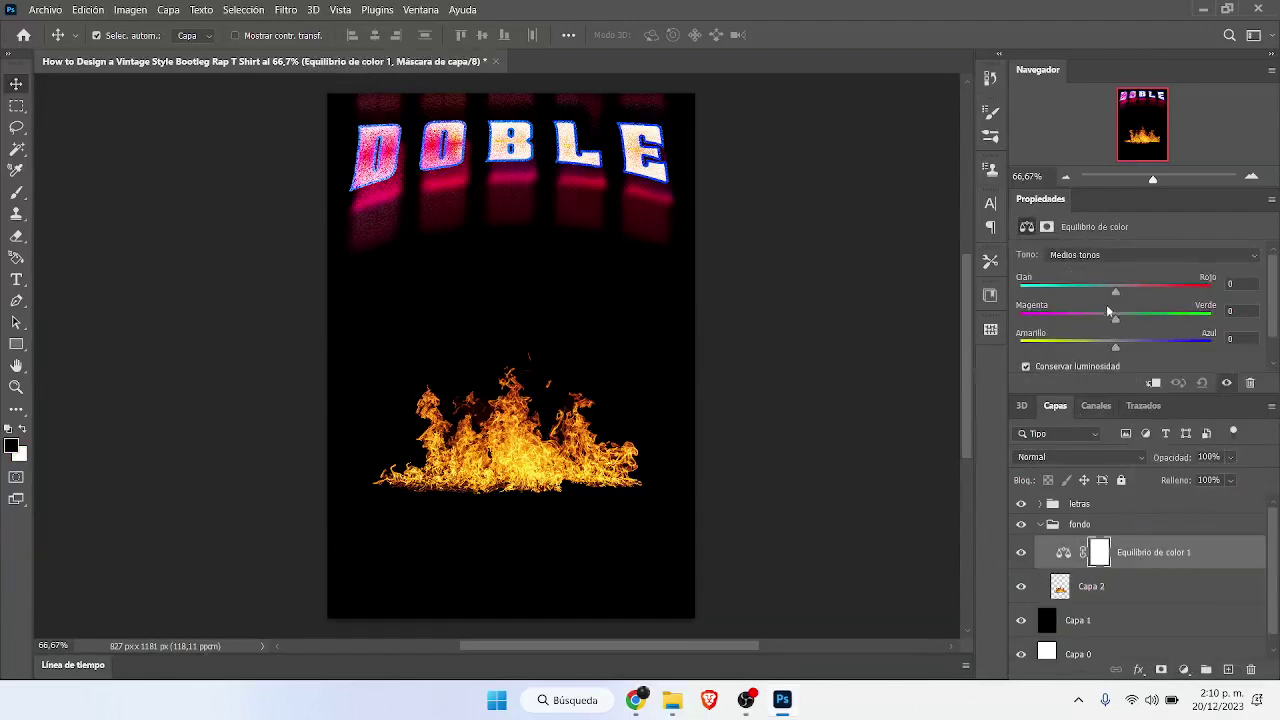
pyautogui.moveTo(1069, 297); pyautogui.dragTo(1186, 292)
pyautogui.moveTo(1115, 318)
pyautogui.mouseDown()
pyautogui.moveTo(1026, 318)
pyautogui.moveTo(1131, 323)
pyautogui.mouseUp()
pyautogui.click(1068, 347)
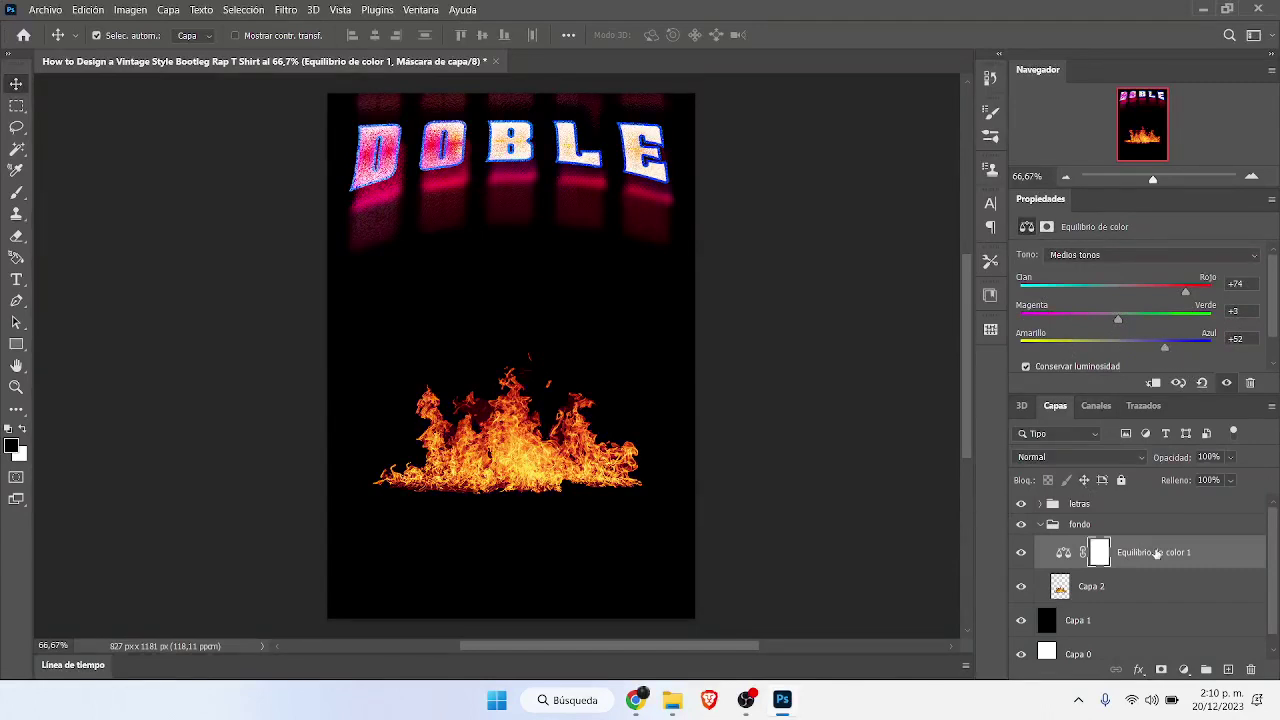
pyautogui.press('Delete')
pyautogui.press('Delete')
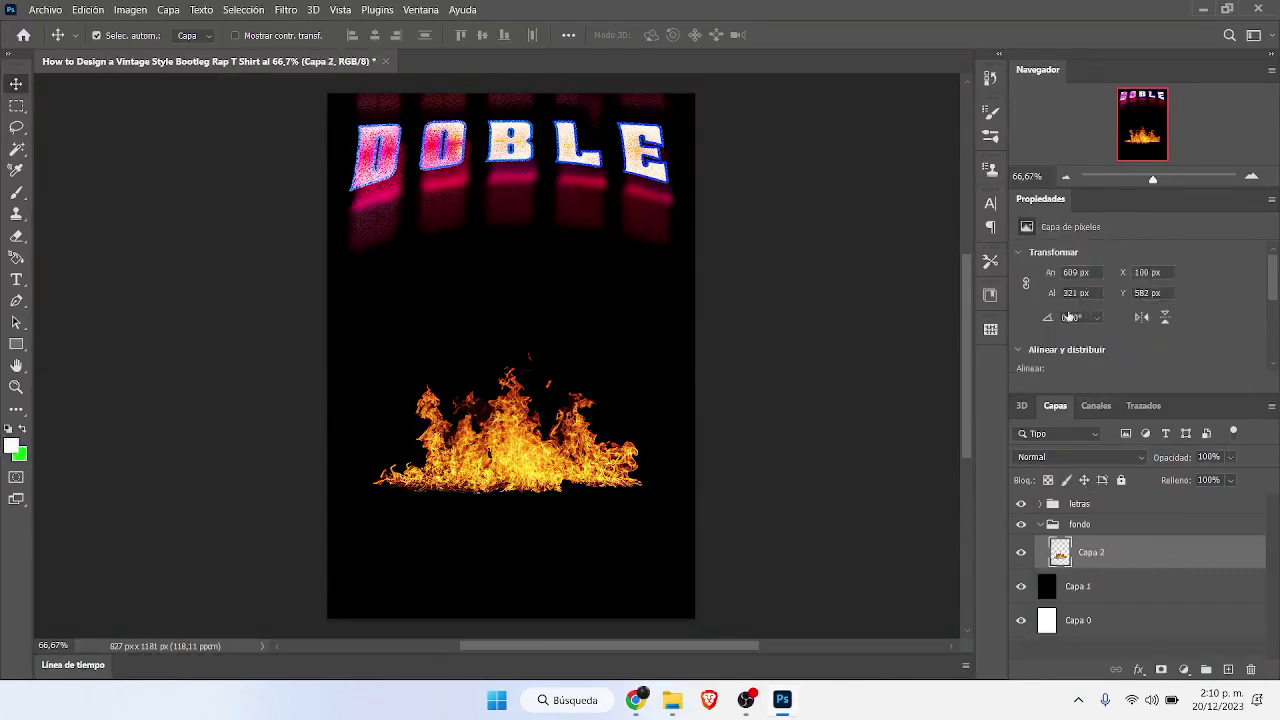
# Step: Try the Trazo, Sombra interior, Satinado and white Superposición de colores effects on the flames layer Capa 2, and switch them off
pyautogui.doubleClick(1144, 557)
pyautogui.click(564, 263)
pyautogui.click(564, 285)
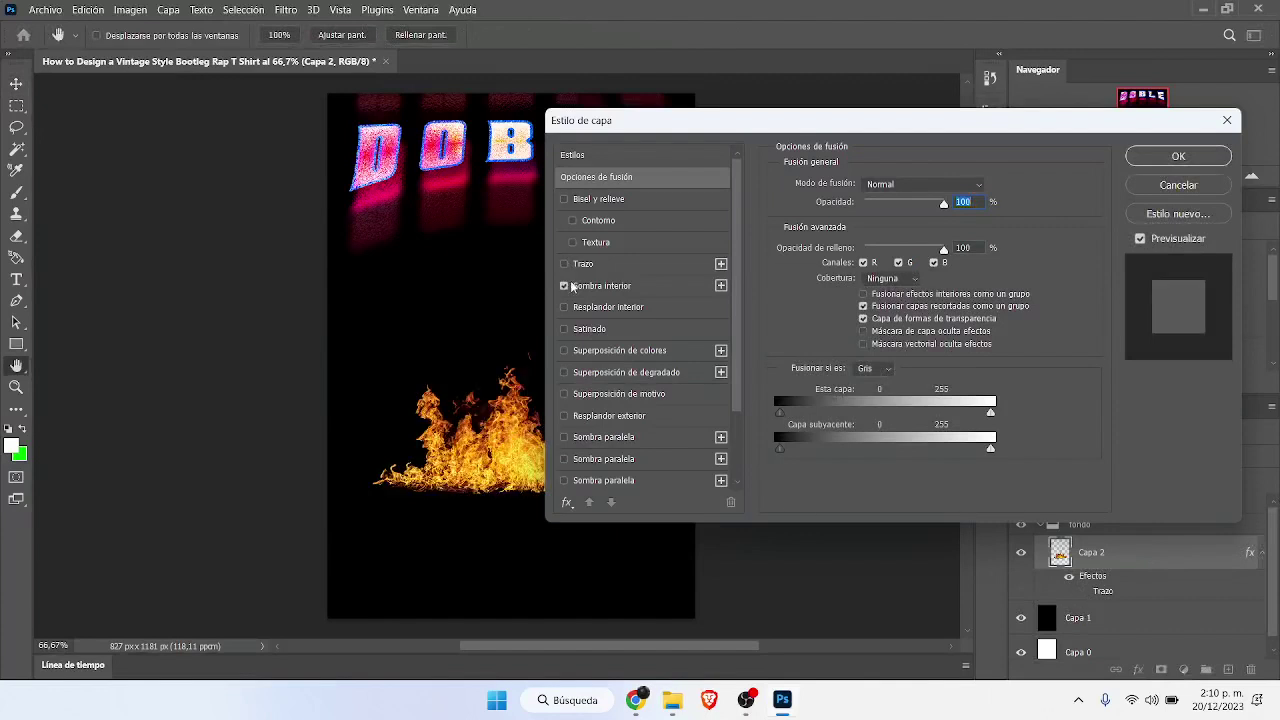
pyautogui.click(568, 329)
pyautogui.click(628, 351)
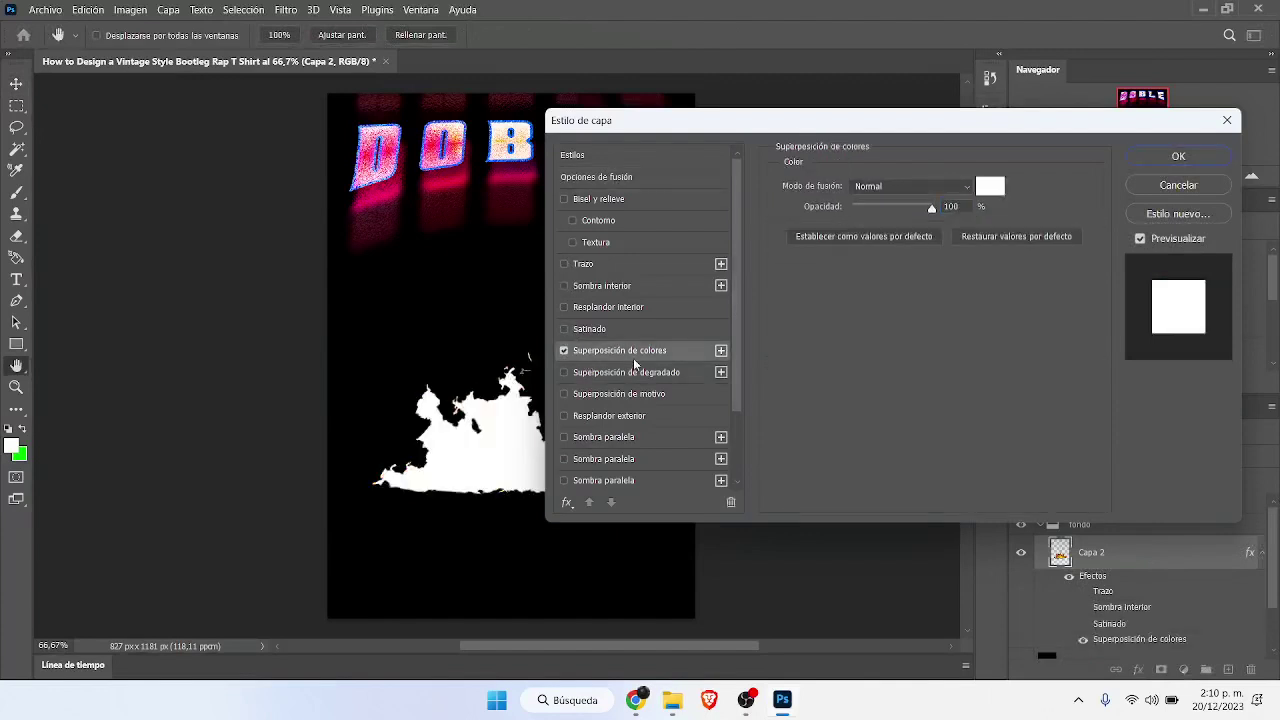
pyautogui.click(997, 182)
pyautogui.click(814, 329)
pyautogui.press('Escape')
pyautogui.click(564, 350)
# Step: Add a Superposición de degradado effect to the flames with the blend mode set to Multiplicar
pyautogui.click(564, 372)
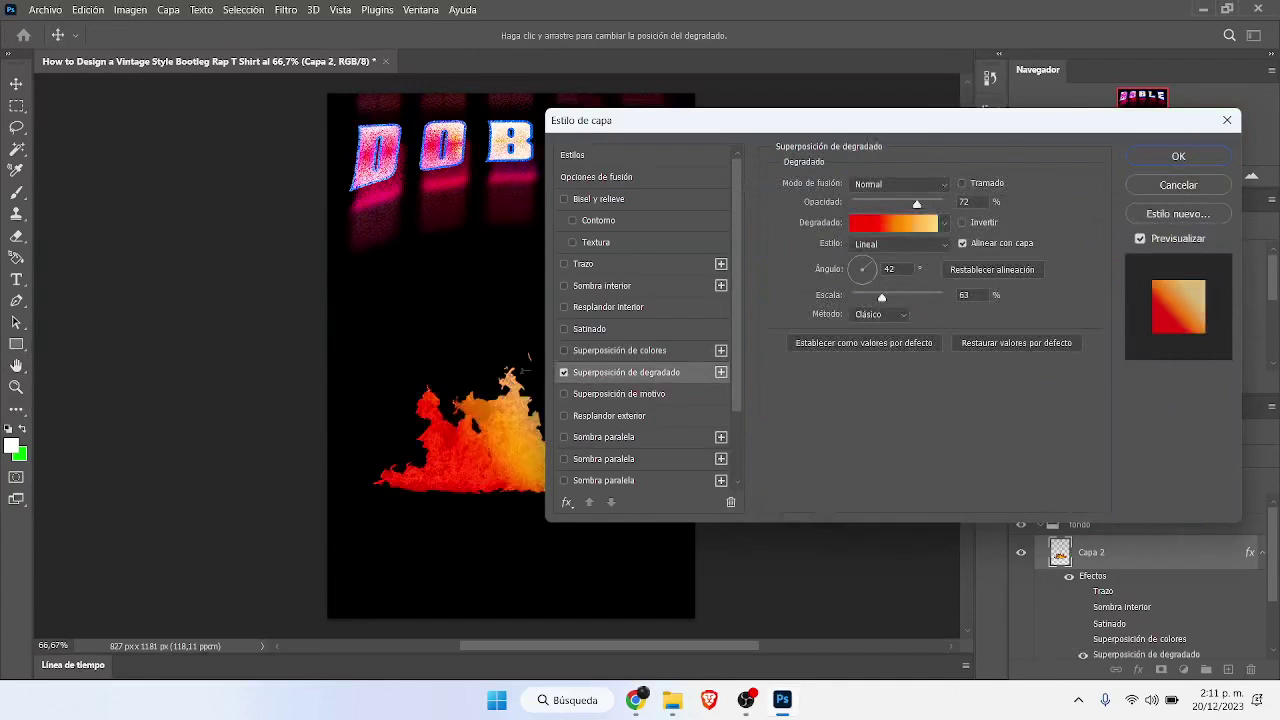
pyautogui.click(830, 214)
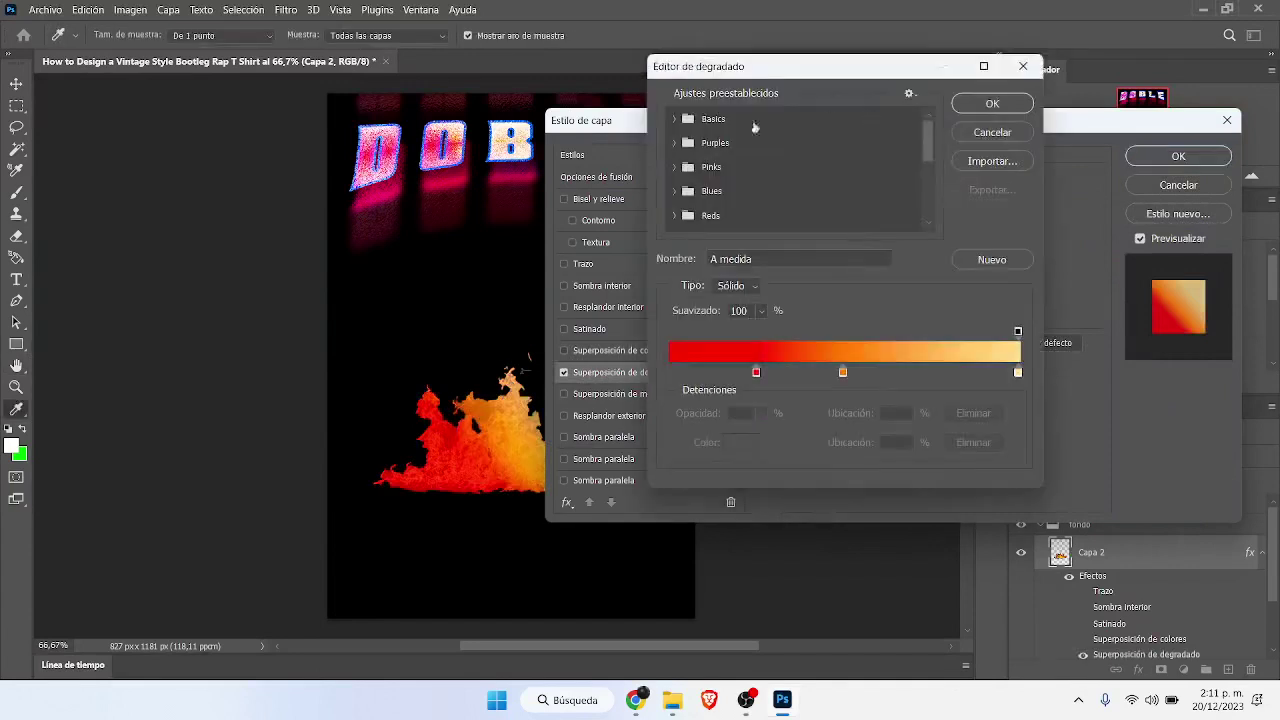
pyautogui.click(995, 108)
pyautogui.click(898, 184)
pyautogui.click(887, 248)
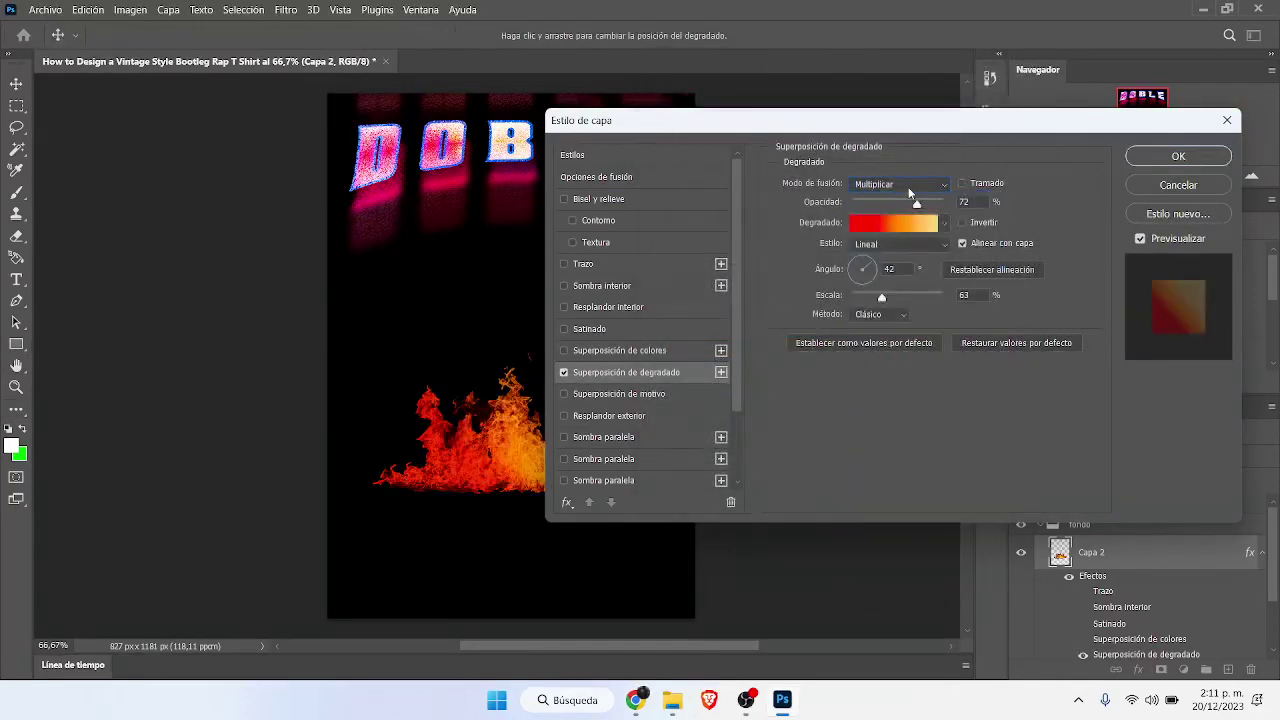
# Step: Set the gradient overlay to the Pink_17 preset, apply the layer style to the flames and collapse the layer's effects list
pyautogui.click(928, 220)
pyautogui.click(676, 166)
pyautogui.click(775, 218)
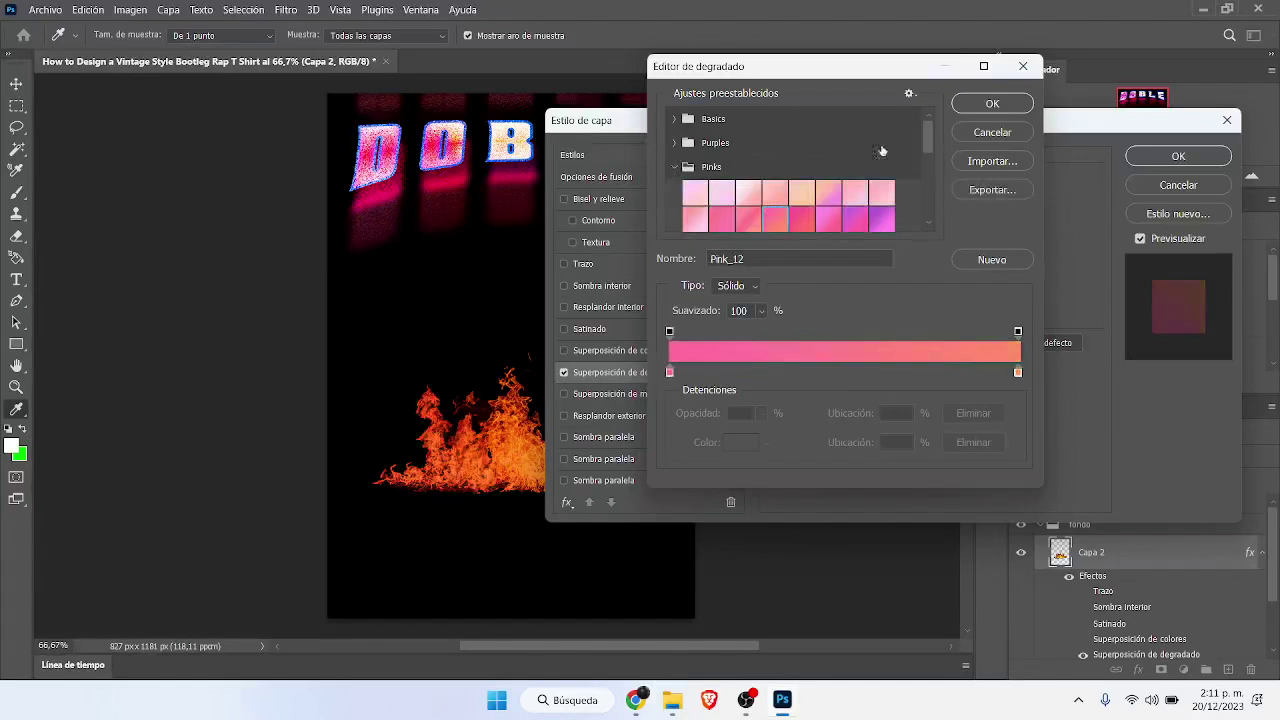
pyautogui.scroll(-3, 881, 150)
pyautogui.click(700, 136)
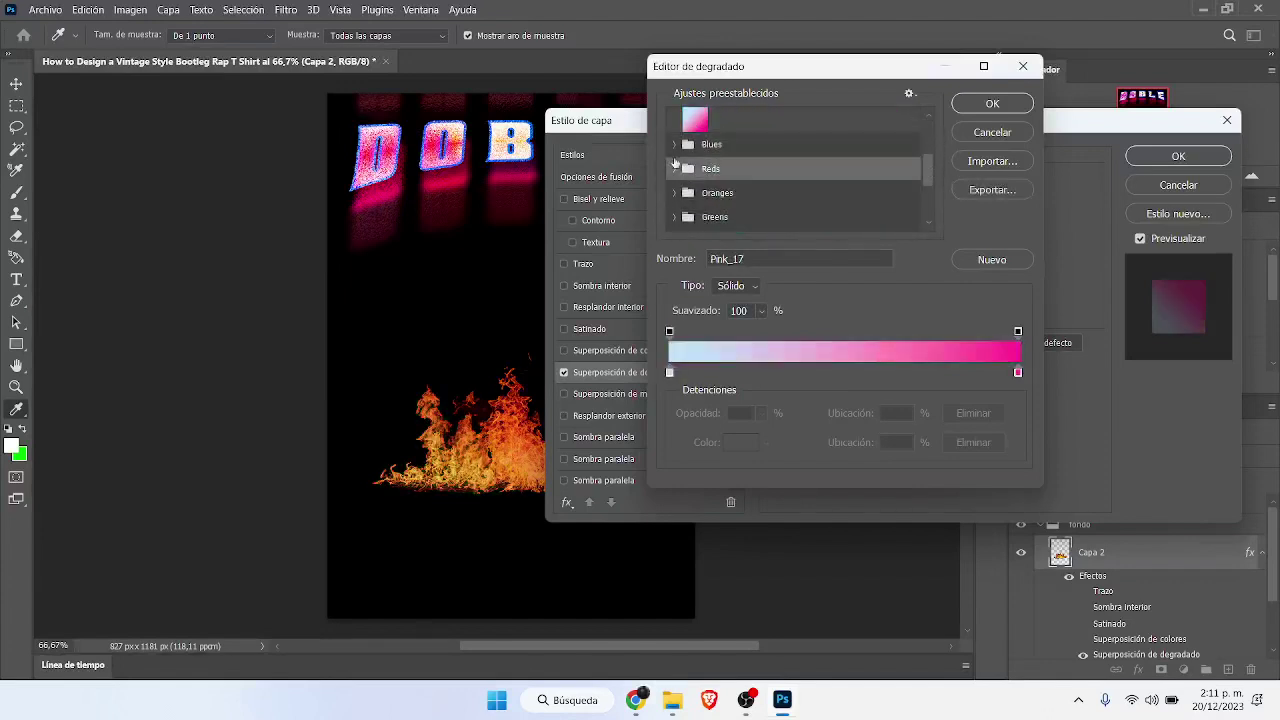
pyautogui.click(675, 145)
pyautogui.click(853, 205)
pyautogui.click(775, 198)
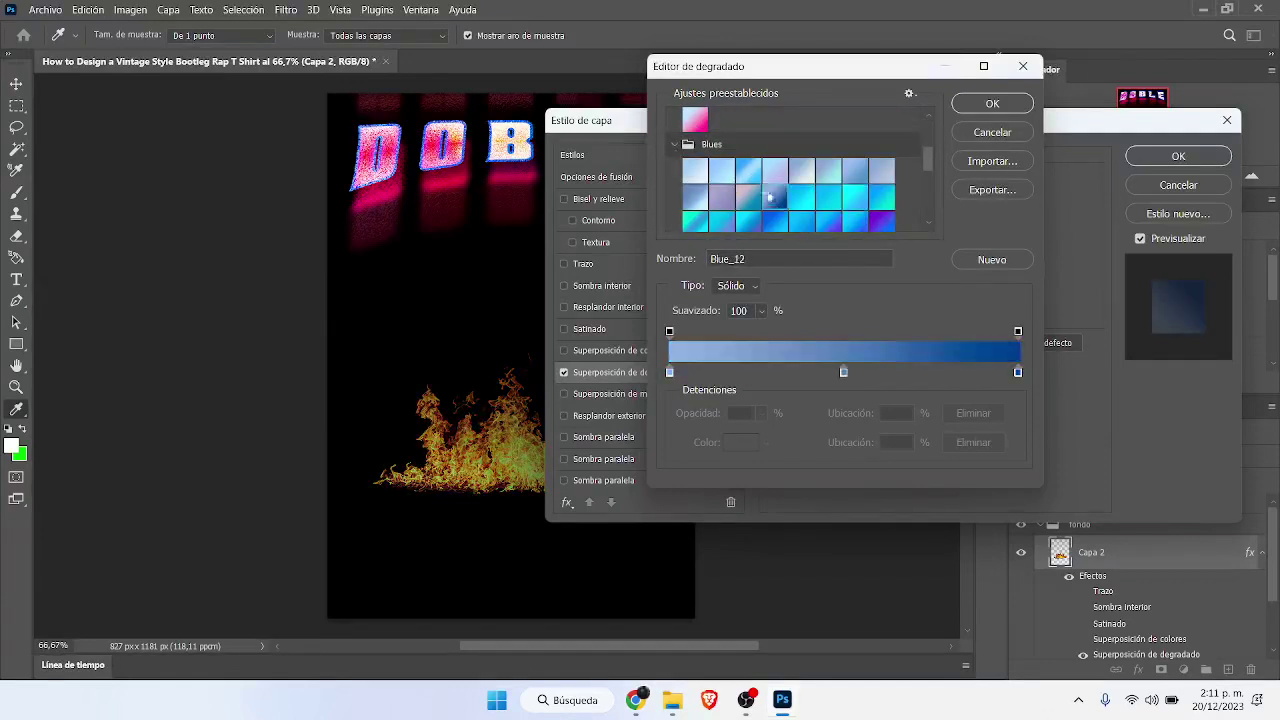
pyautogui.click(748, 170)
pyautogui.click(695, 116)
pyautogui.click(1000, 104)
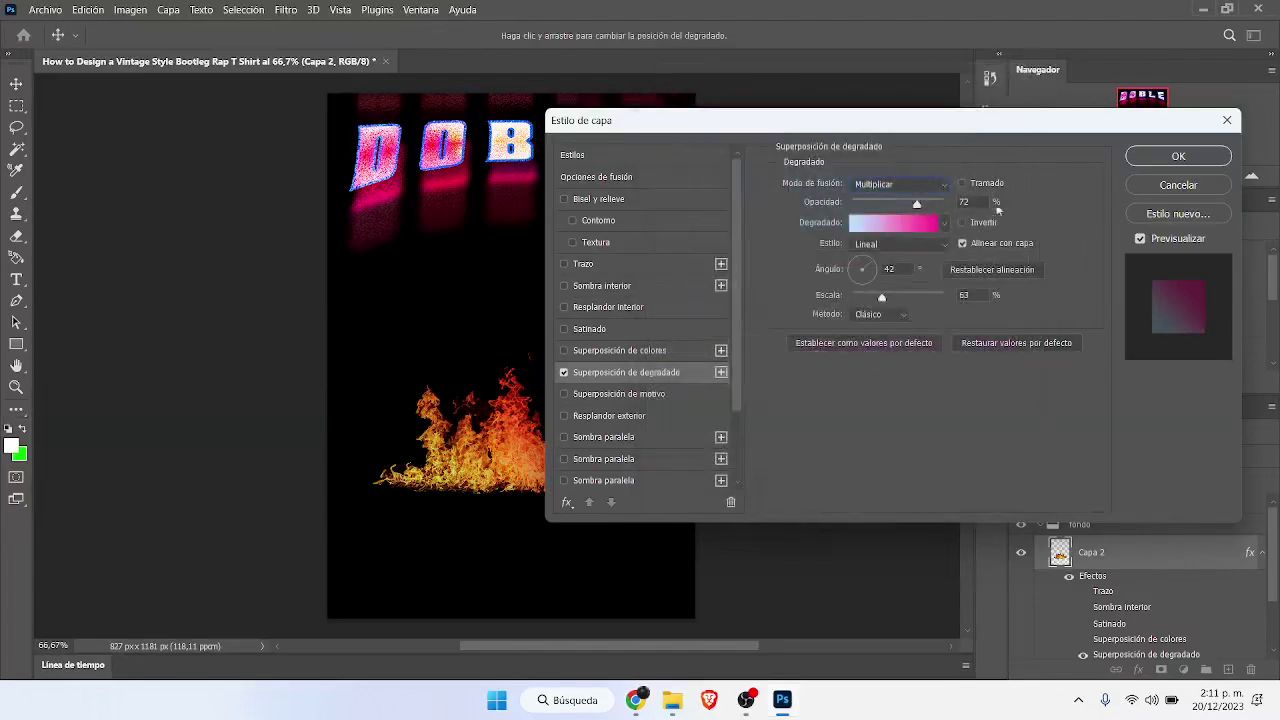
pyautogui.click(1178, 157)
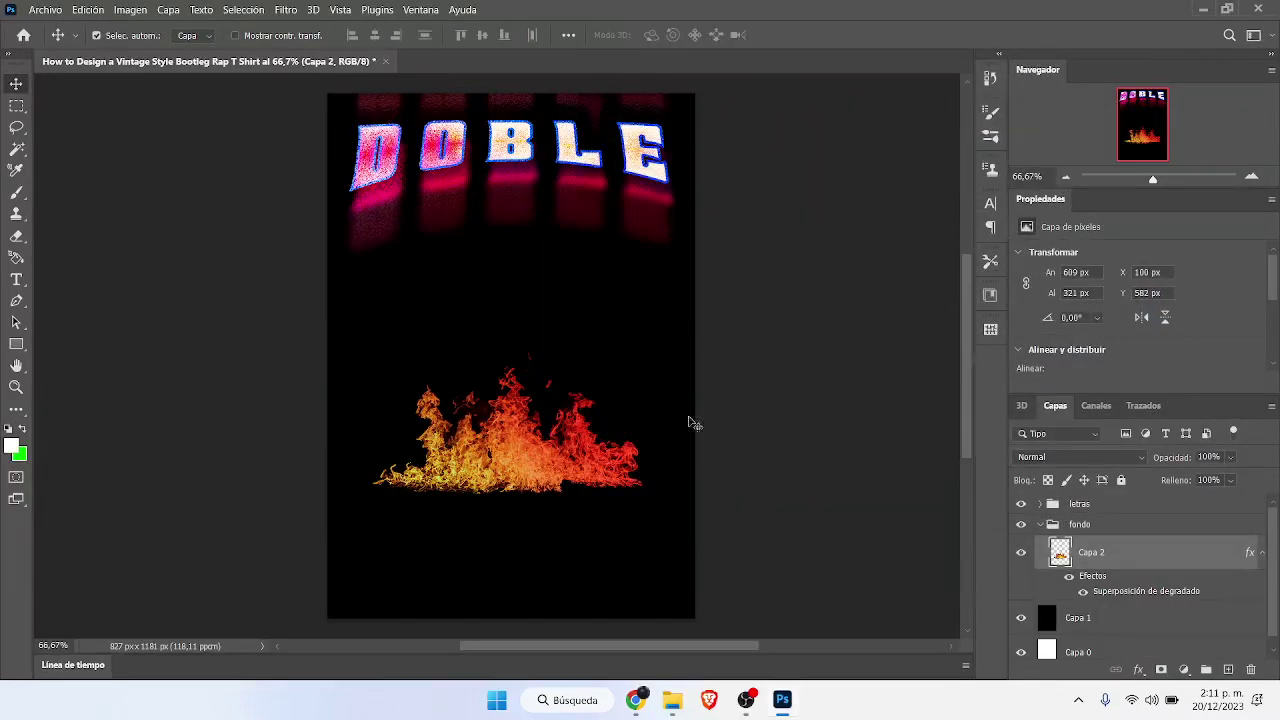
pyautogui.click(1261, 553)
# Step: Place the embedded photo b576932849d19ed6bf6cd2b8d4da8c14, showing two men from behind, above the flames layer Capa 2
pyautogui.click(45, 9)
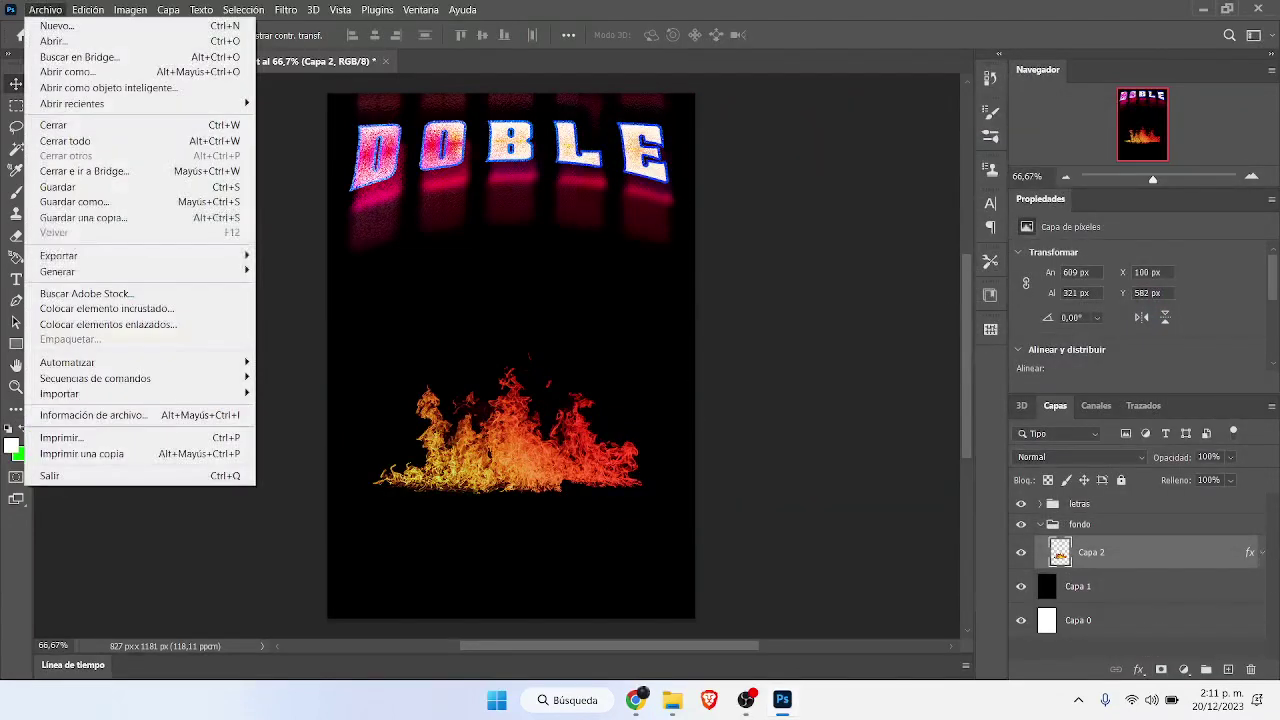
pyautogui.click(84, 312)
pyautogui.scroll(-3, 613, 143)
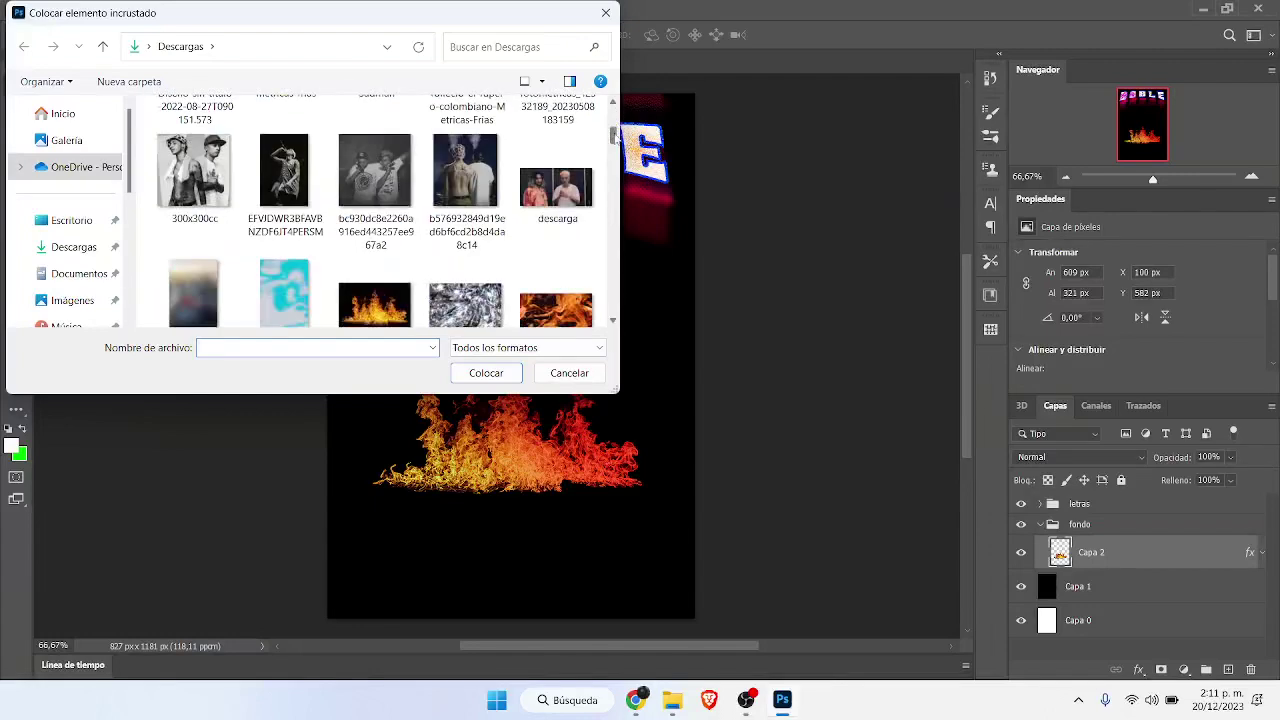
pyautogui.scroll(2, 613, 143)
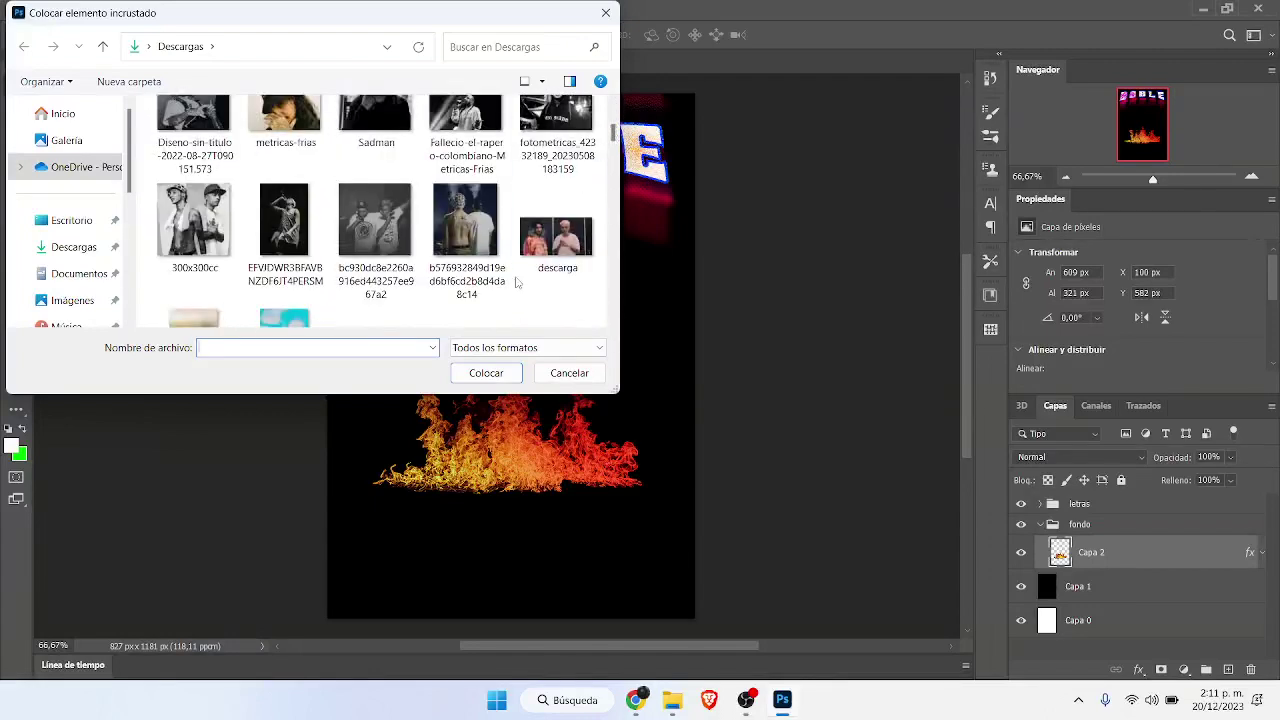
pyautogui.click(446, 224)
pyautogui.press('Return')
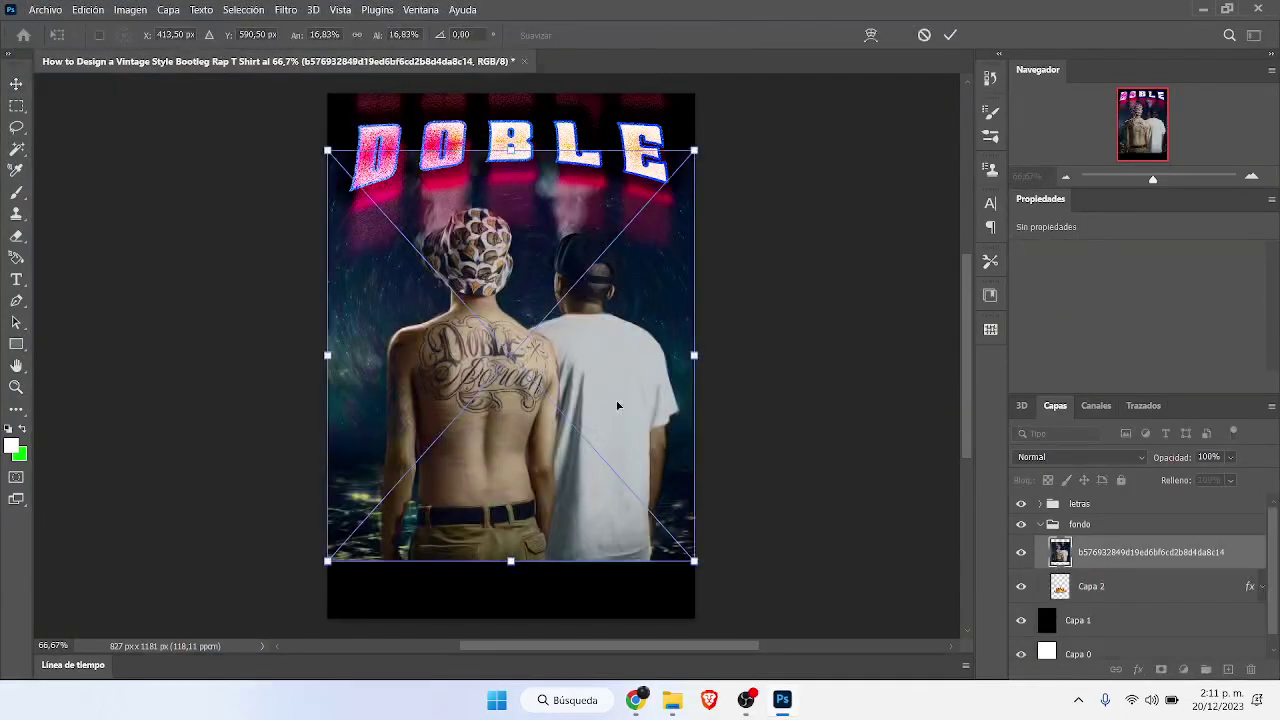
pyautogui.press('Return')
# Step: Select the two men in the placed photo, copy them to a new layer and delete the original photo layer
pyautogui.click(286, 9)
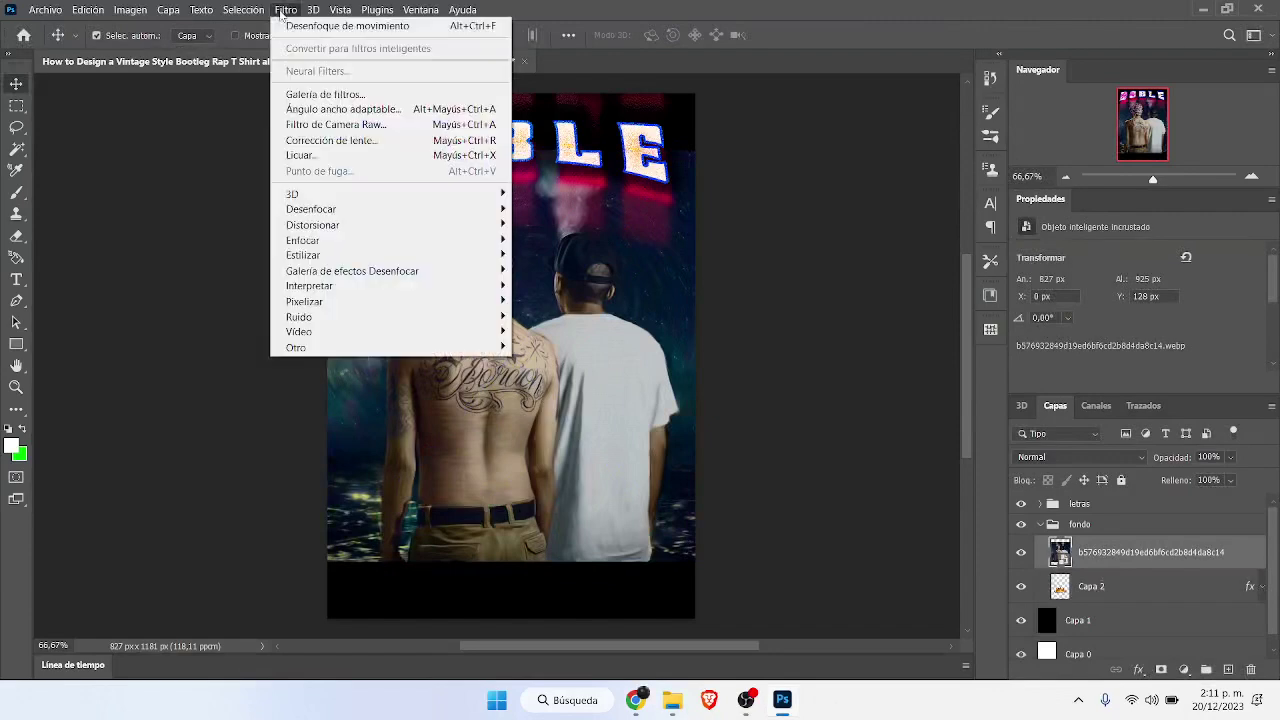
pyautogui.moveTo(241, 5)
pyautogui.click(248, 194)
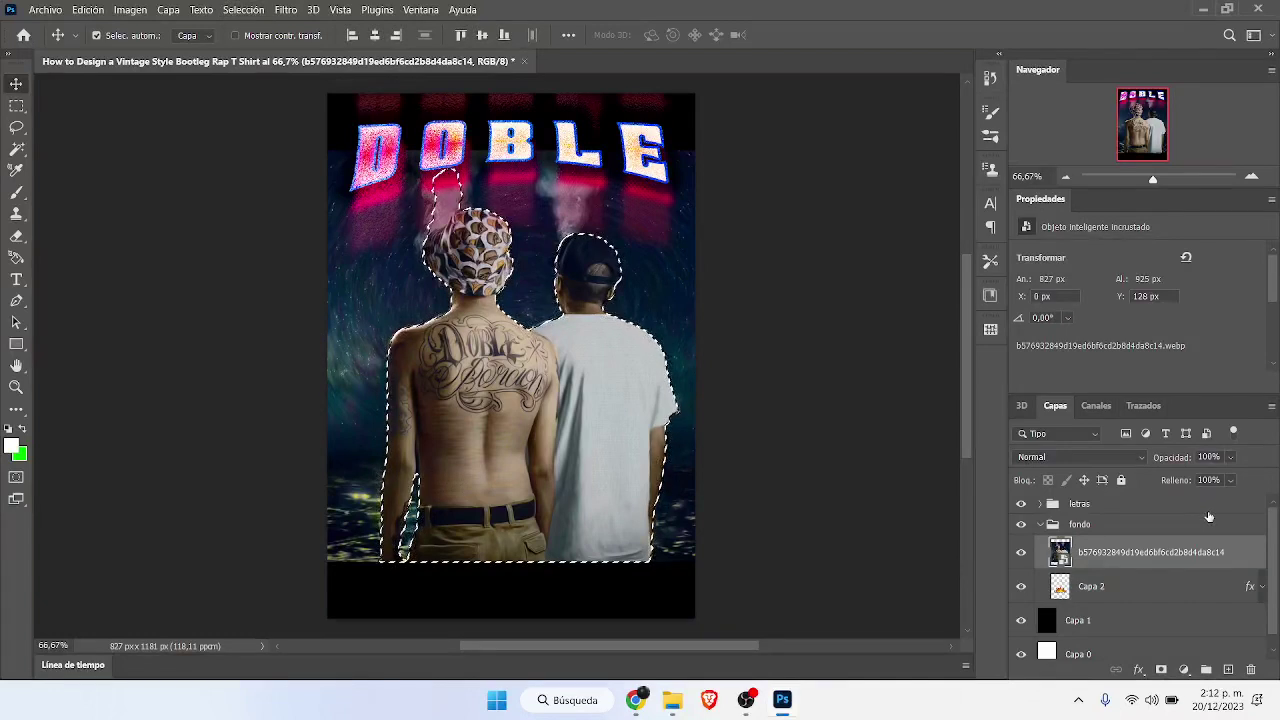
pyautogui.hotkey('ctrl', 'j')
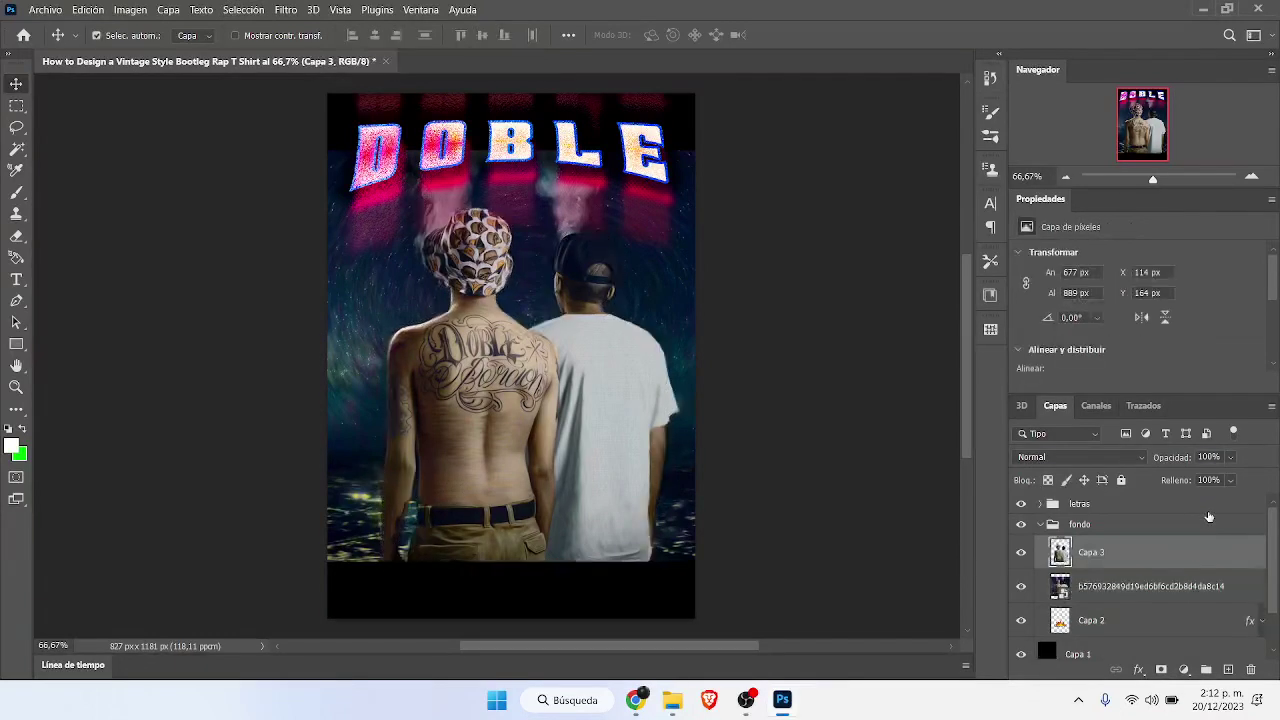
pyautogui.click(1021, 586)
pyautogui.click(1100, 586)
pyautogui.press('Delete')
# Step: Scale the Capa 3 cut-out to about 387 by 496 px and position it at about X 84, Y 282 px
pyautogui.click(1090, 530)
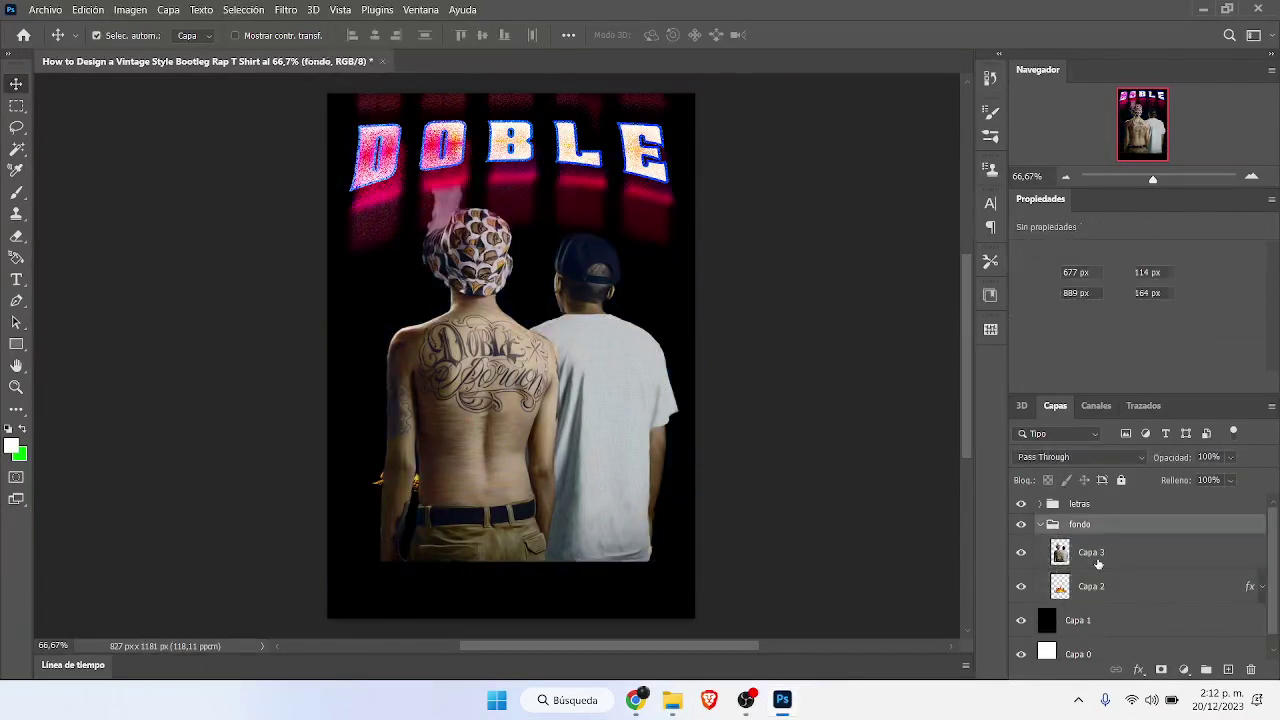
pyautogui.click(1090, 552)
pyautogui.hotkey('ctrl', 't')
pyautogui.moveTo(380, 137); pyautogui.dragTo(507, 341)
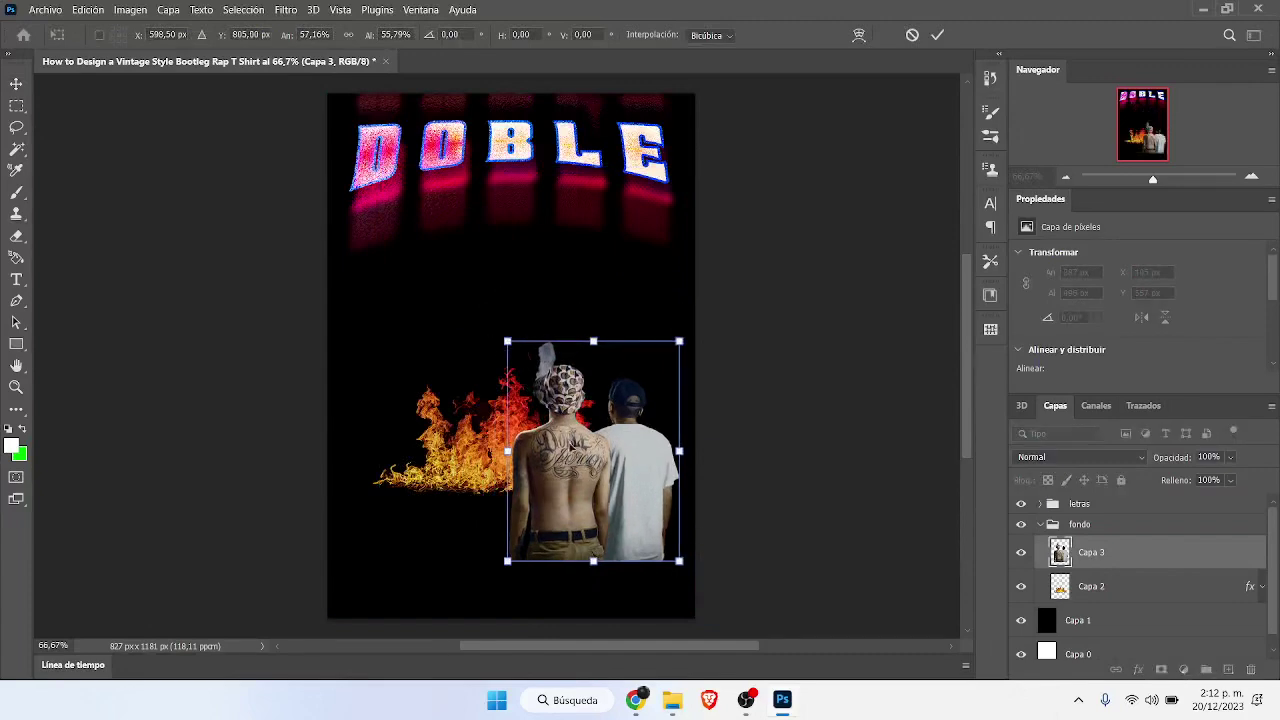
pyautogui.moveTo(570, 450); pyautogui.dragTo(486, 338)
pyautogui.click(937, 34)
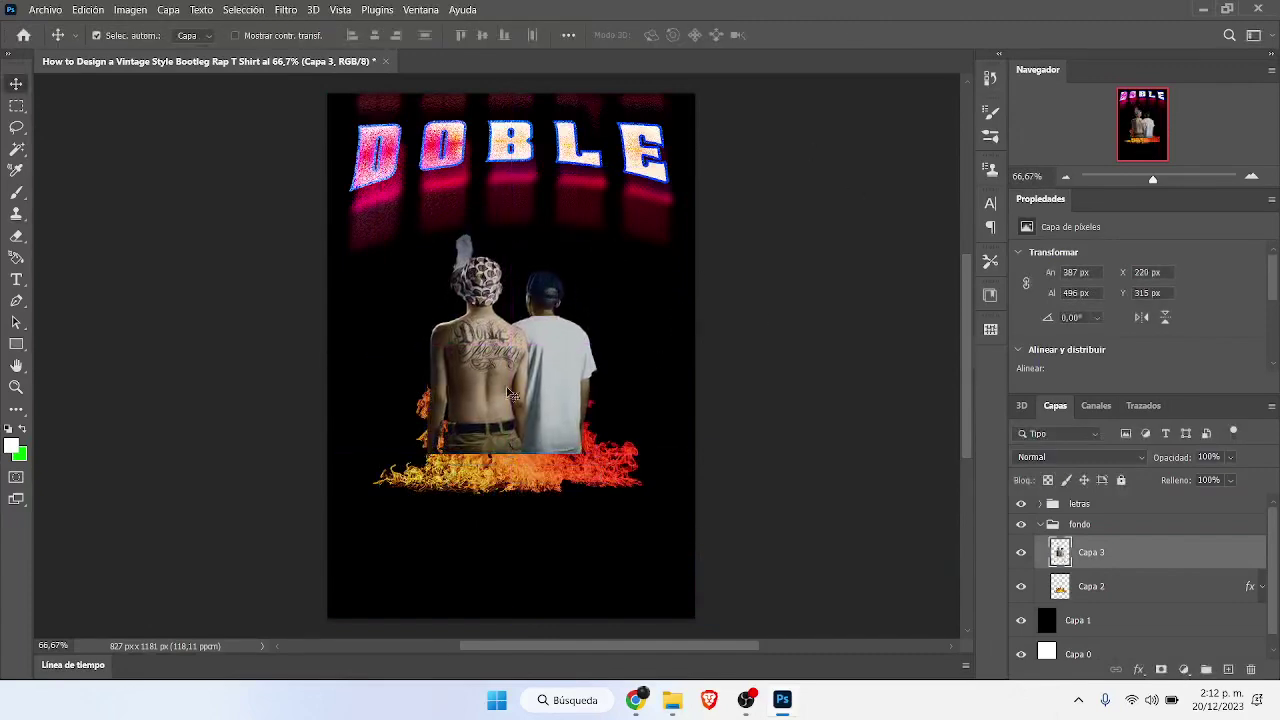
pyautogui.moveTo(510, 395); pyautogui.dragTo(419, 373)
# Step: Open the dialog for placing an embedded image, and check the reference YouTube tutorial's design at 22:16 in Chrome
pyautogui.click(45, 9)
pyautogui.click(100, 308)
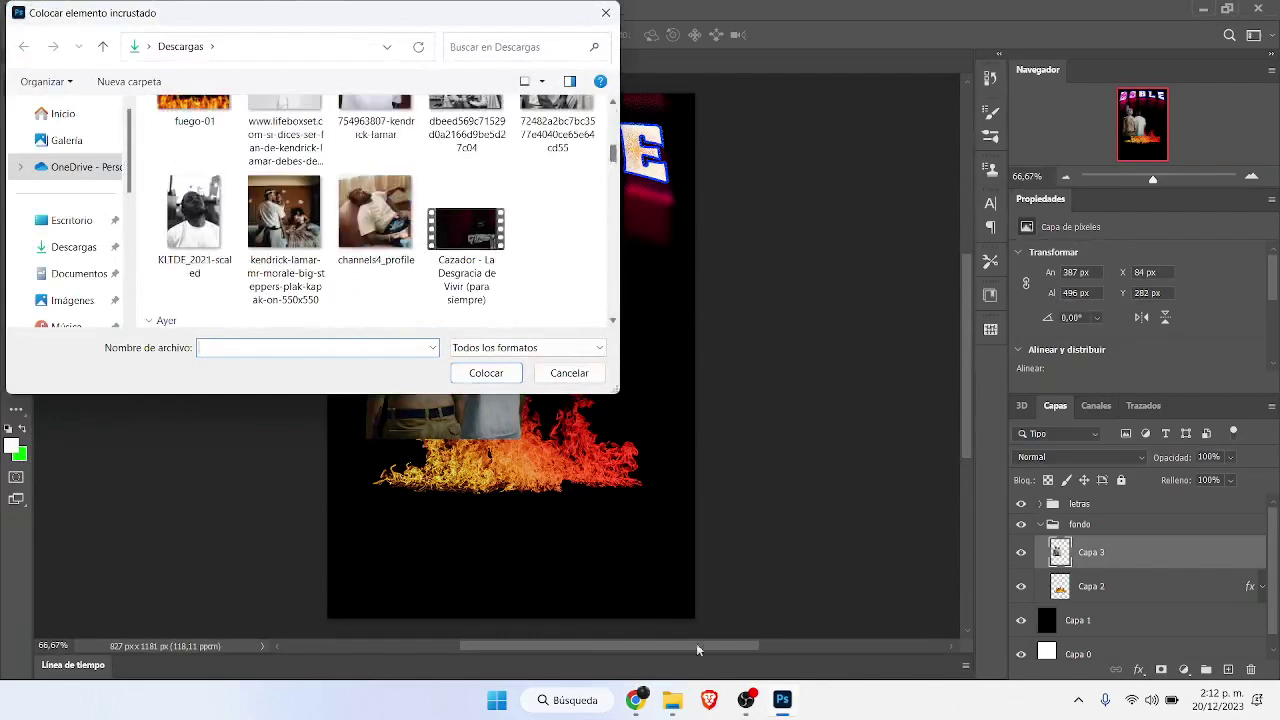
pyautogui.click(672, 700)
pyautogui.click(635, 700)
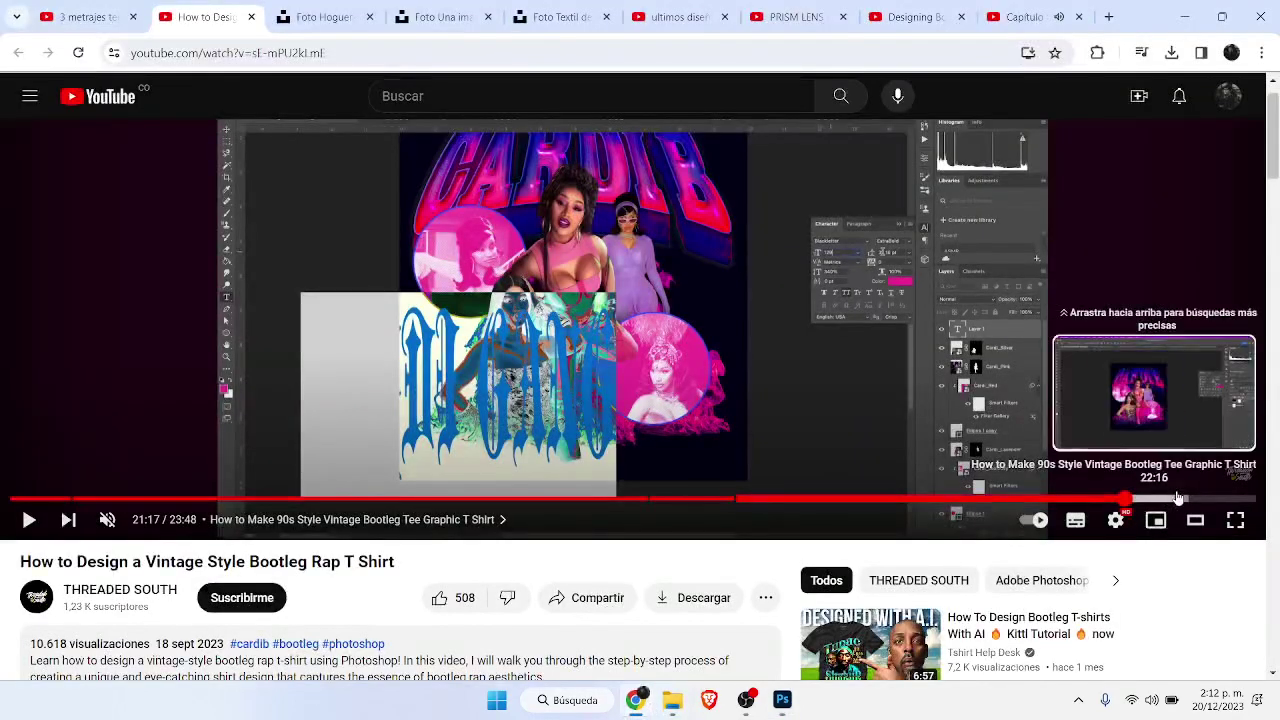
pyautogui.click(1183, 498)
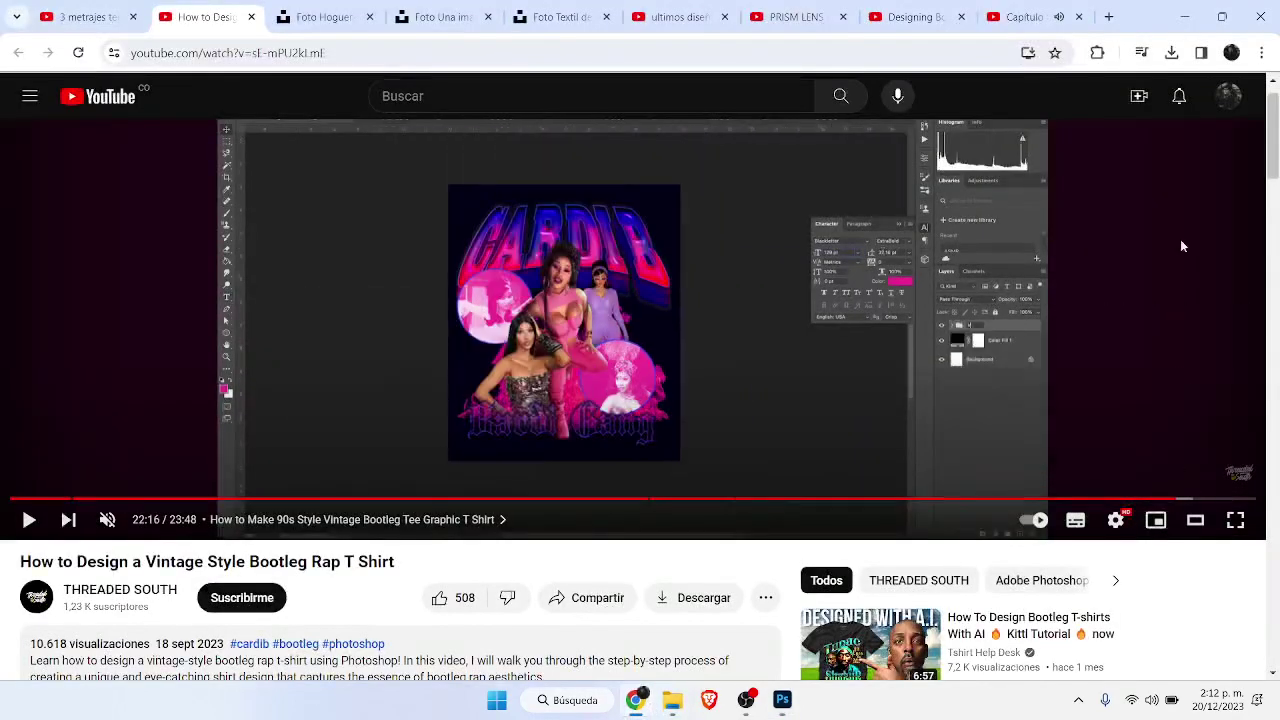
pyautogui.click(1183, 14)
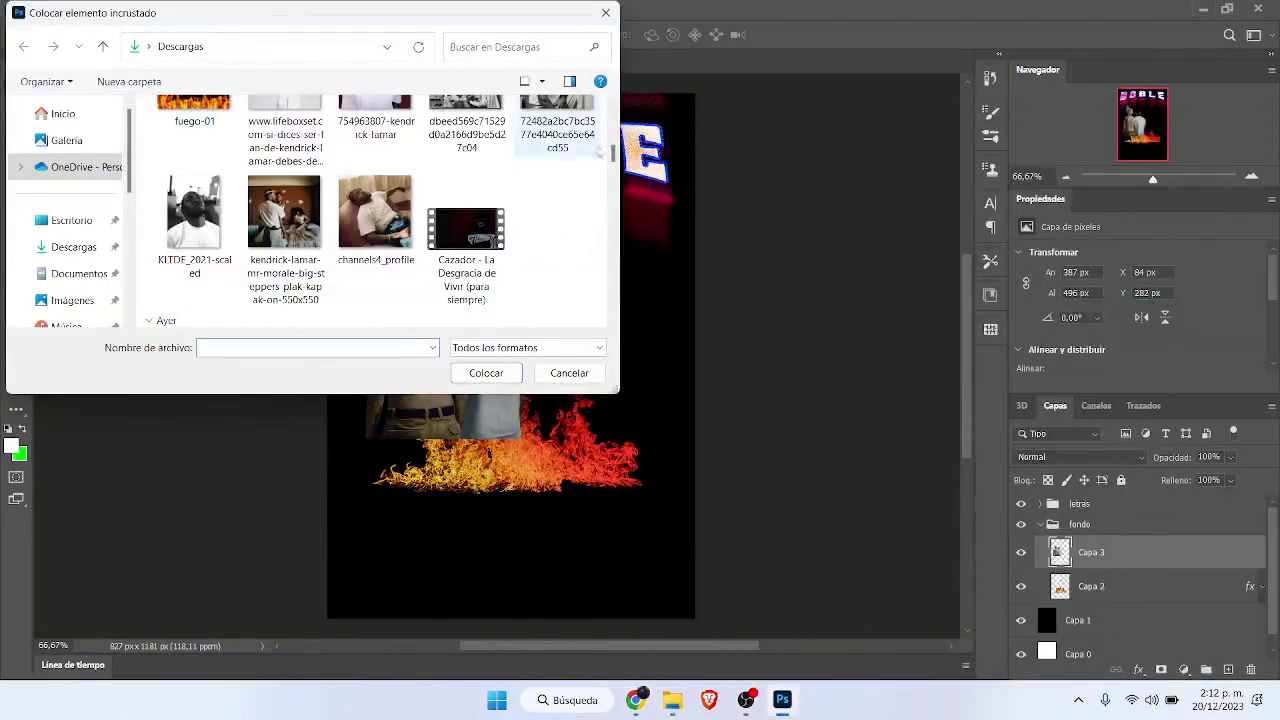
# Step: Place the embedded black-and-white photo 300x300cc above the Capa 3 cut-out
pyautogui.scroll(5, 362, 203)
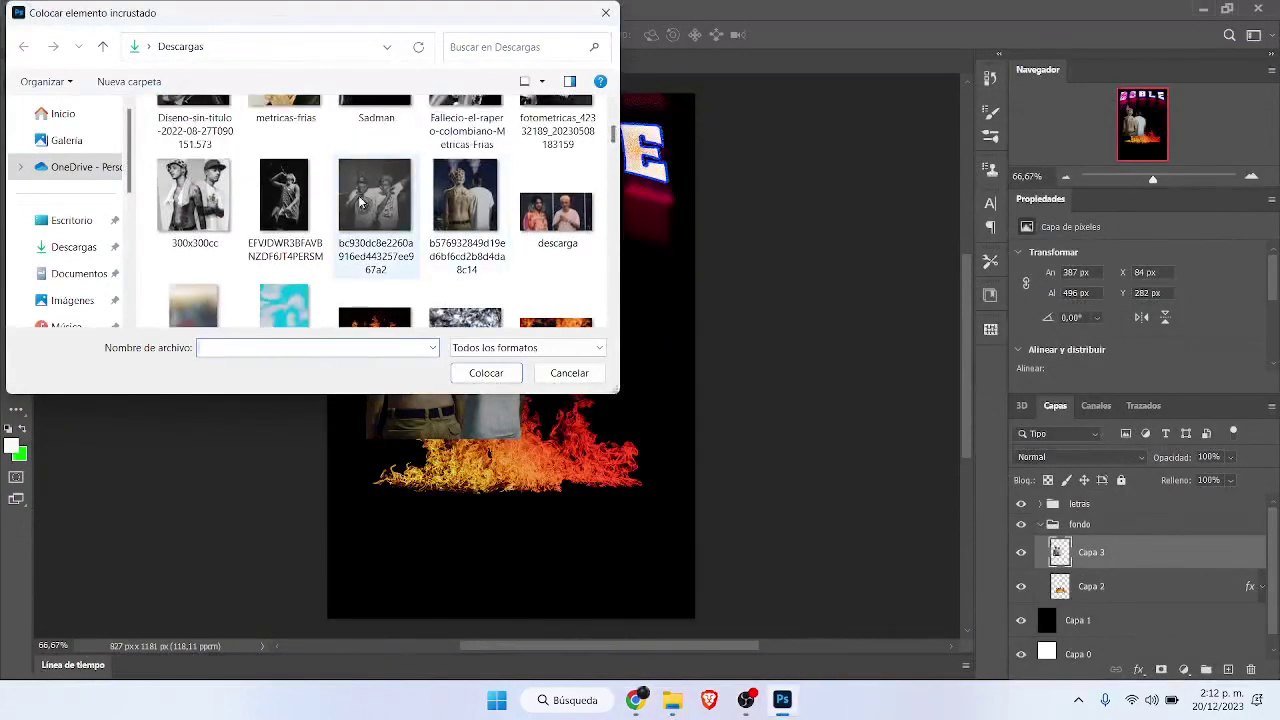
pyautogui.scroll(3, 614, 138)
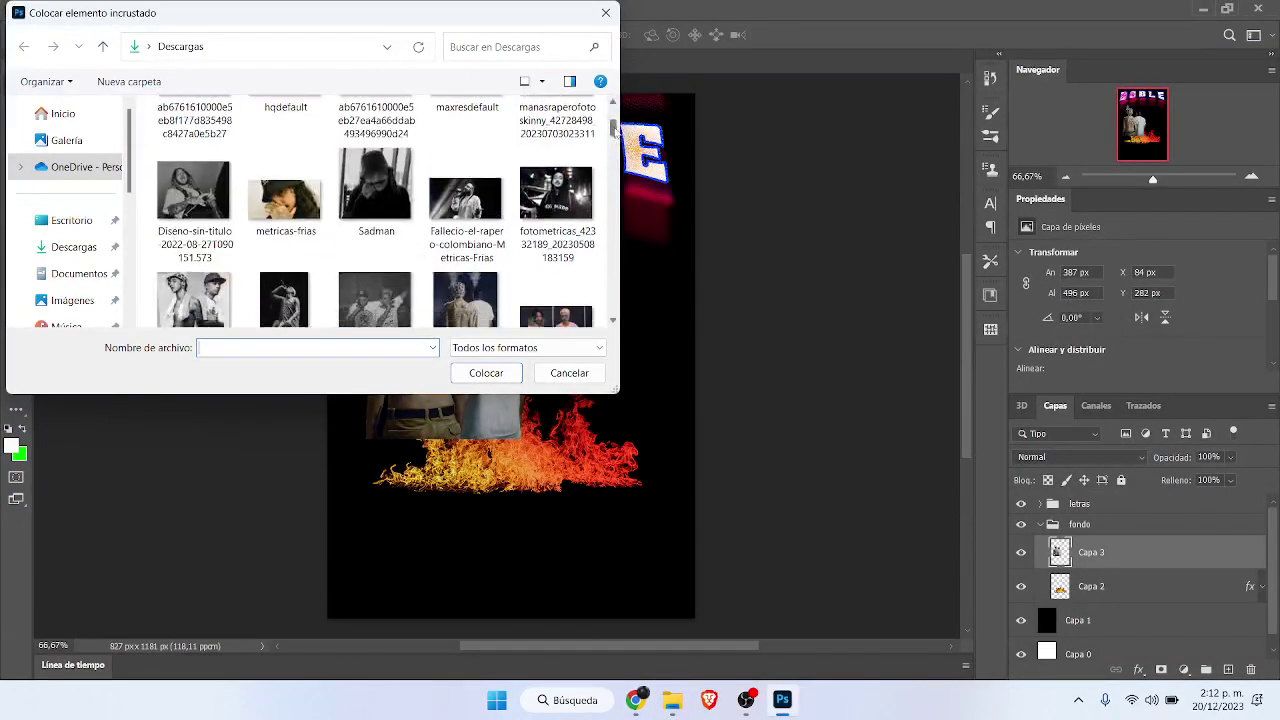
pyautogui.scroll(-2, 362, 220)
pyautogui.click(194, 250)
pyautogui.click(486, 372)
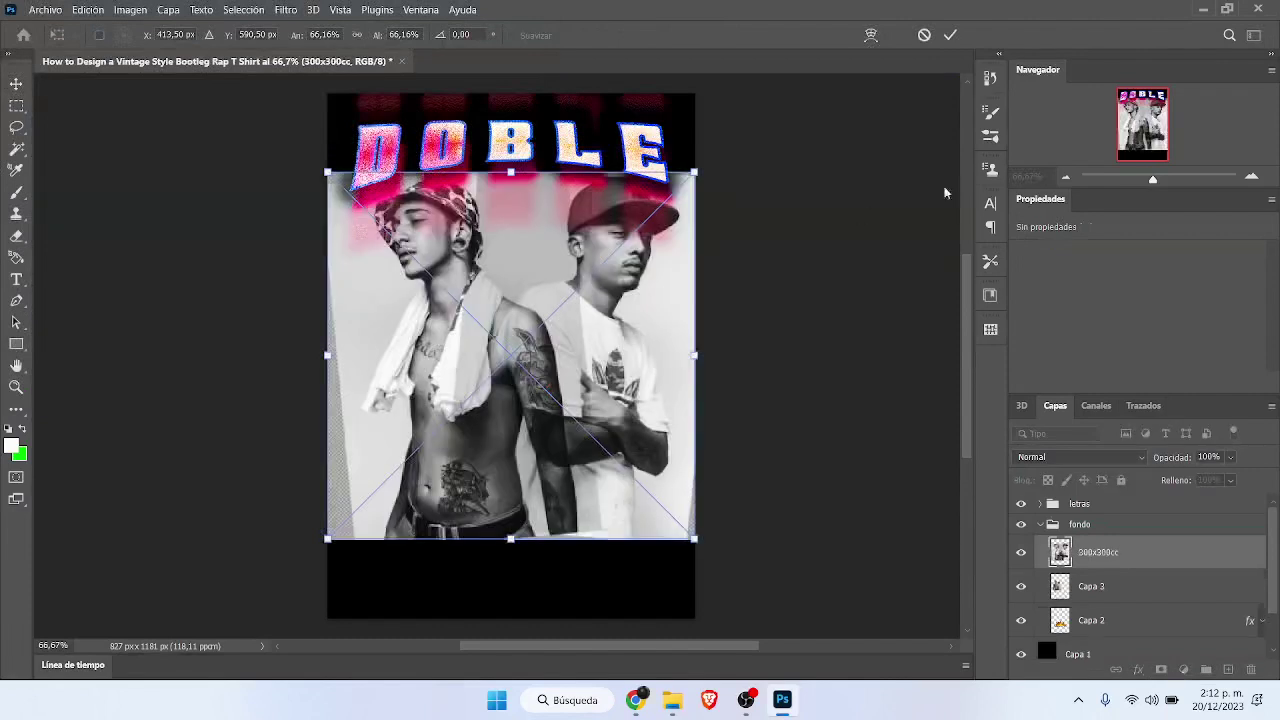
pyautogui.click(946, 35)
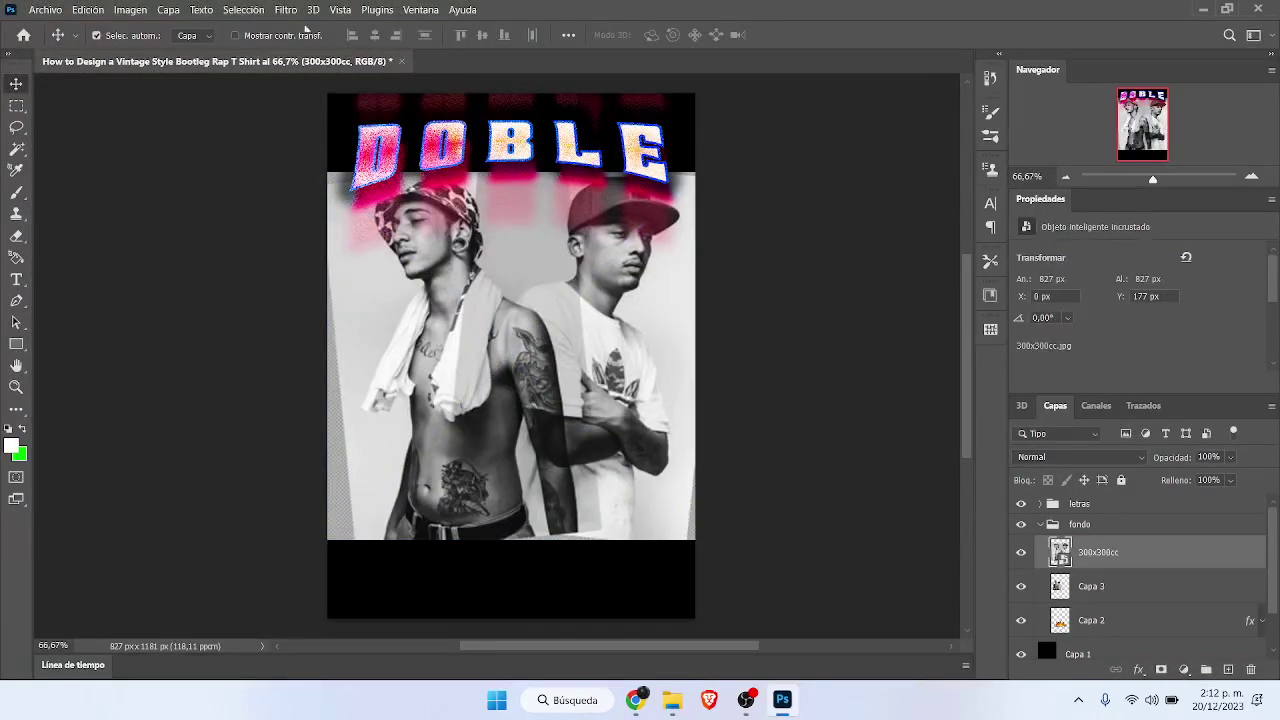
# Step: Cut the two men out of the 300x300cc photo onto a new layer and delete the original photo layer
pyautogui.click(243, 9)
pyautogui.press('Escape')
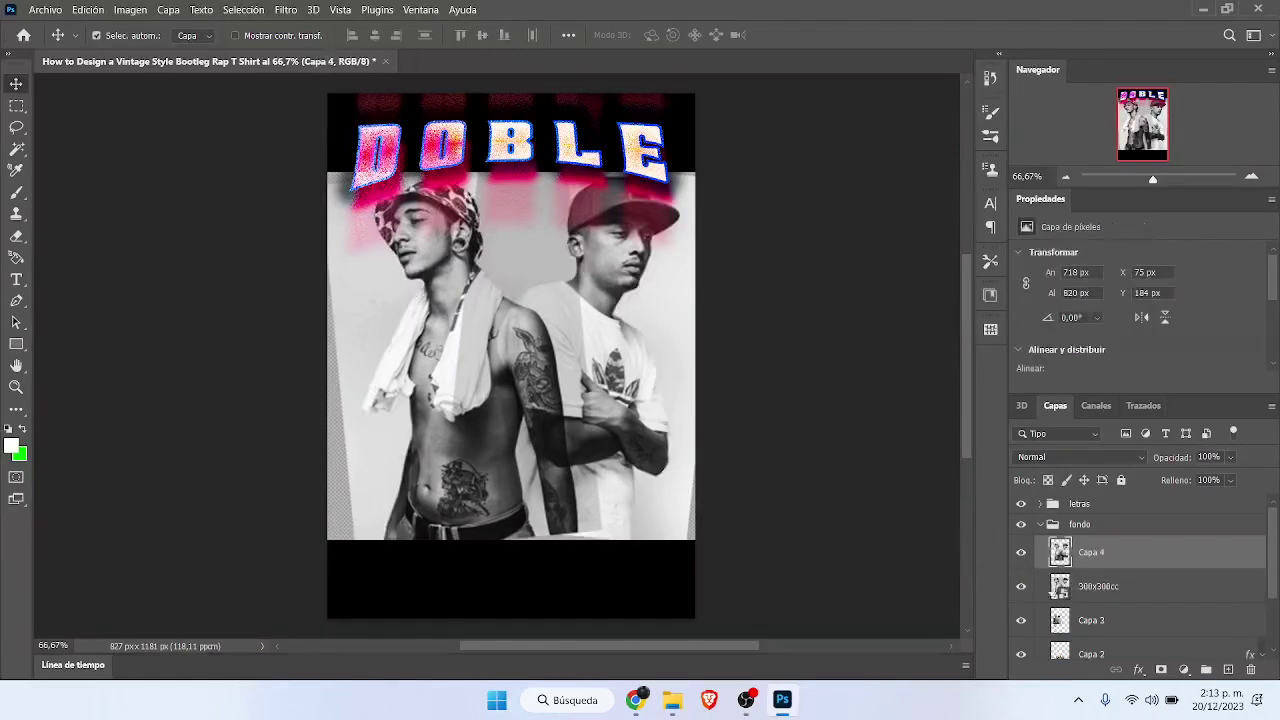
pyautogui.click(1091, 586)
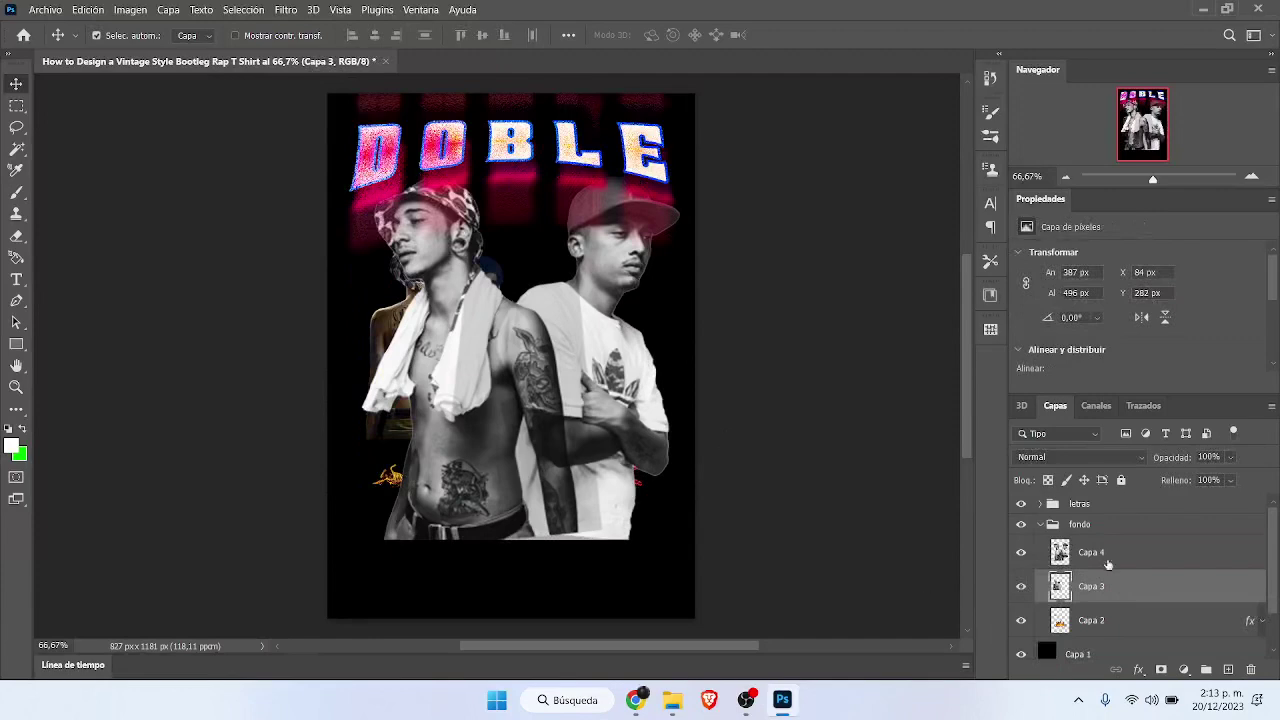
# Step: Place the embedded photo bc930dc8e2260a916ed443257ee967a2 directly above Capa 3
pyautogui.click(45, 9)
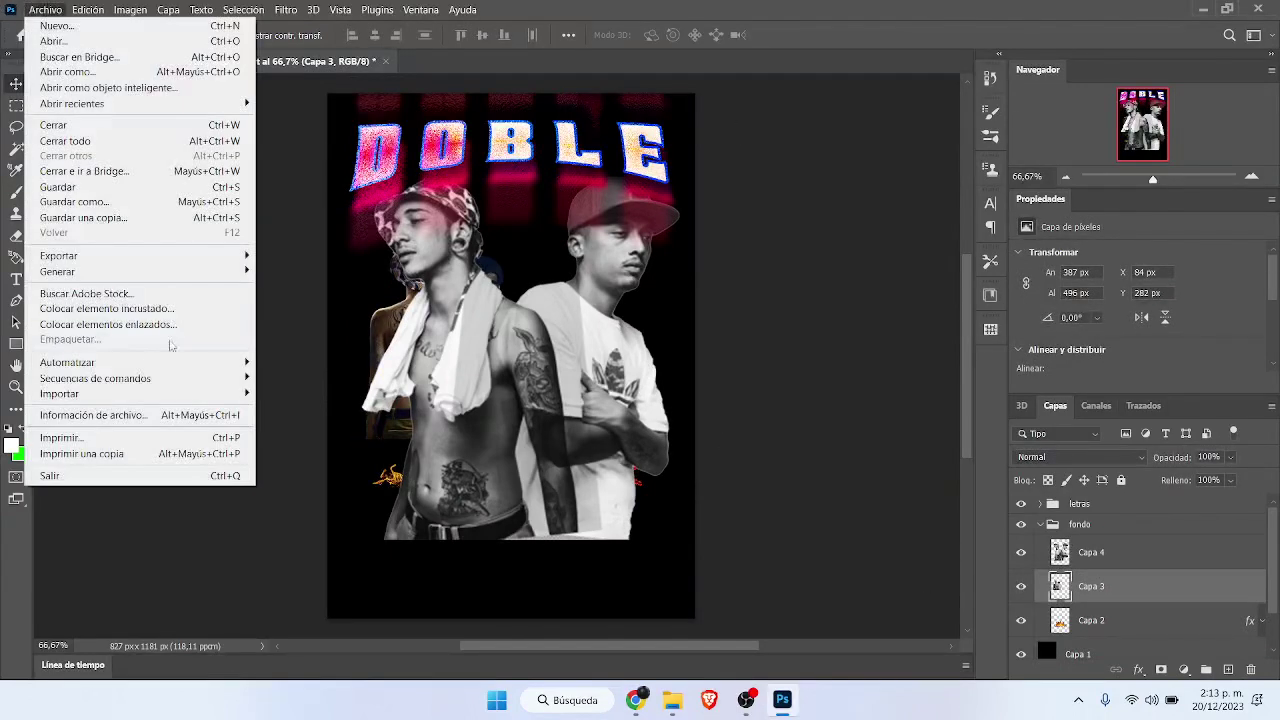
pyautogui.click(94, 309)
pyautogui.moveTo(614, 118); pyautogui.dragTo(614, 145)
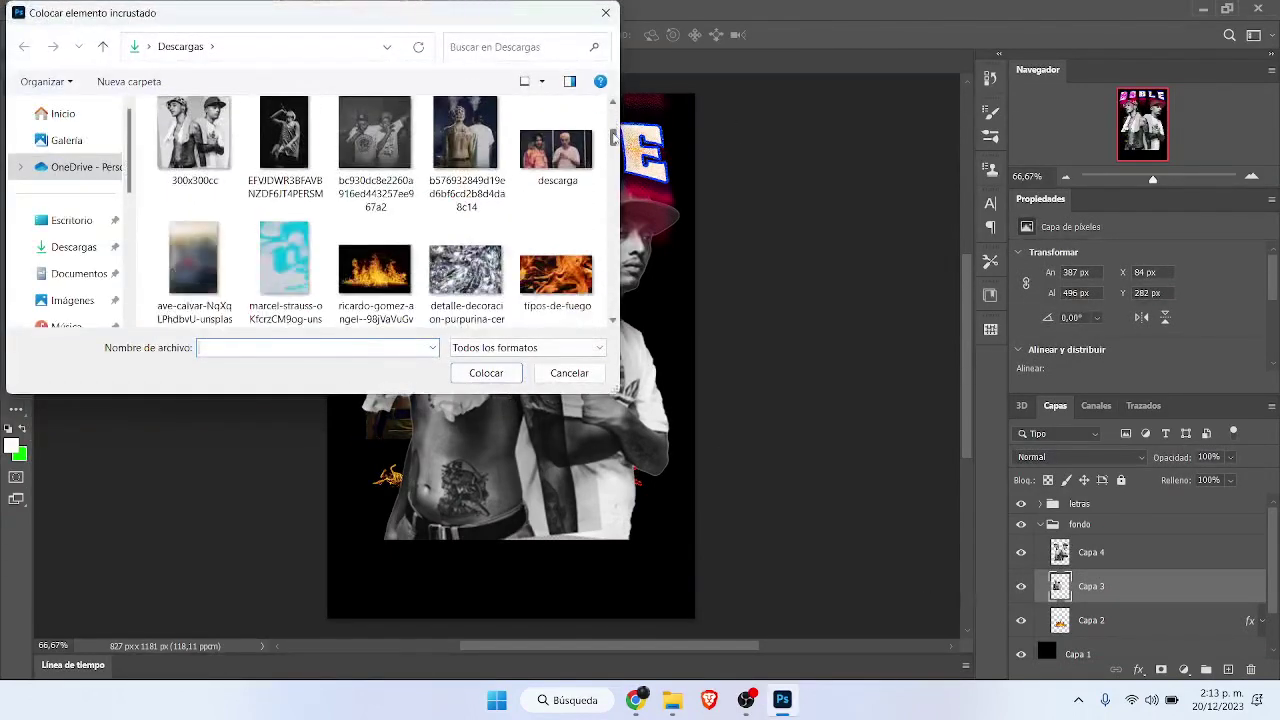
pyautogui.click(374, 150)
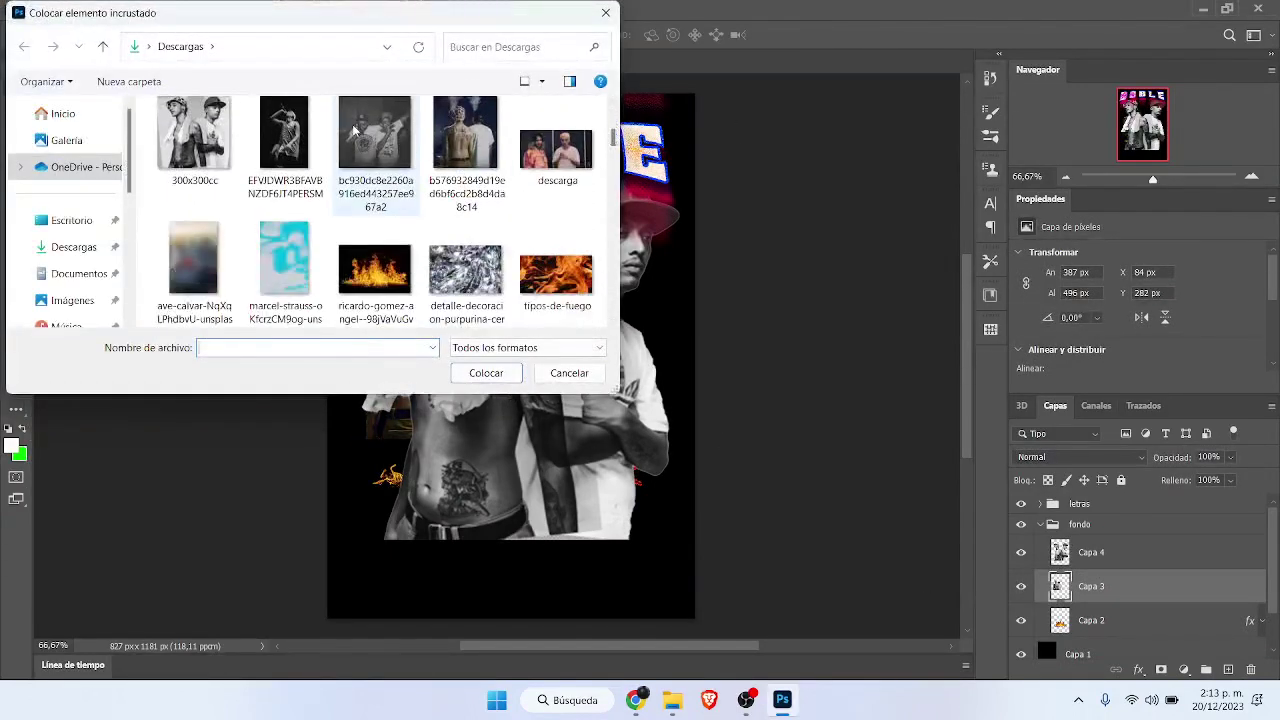
pyautogui.click(486, 375)
pyautogui.click(952, 34)
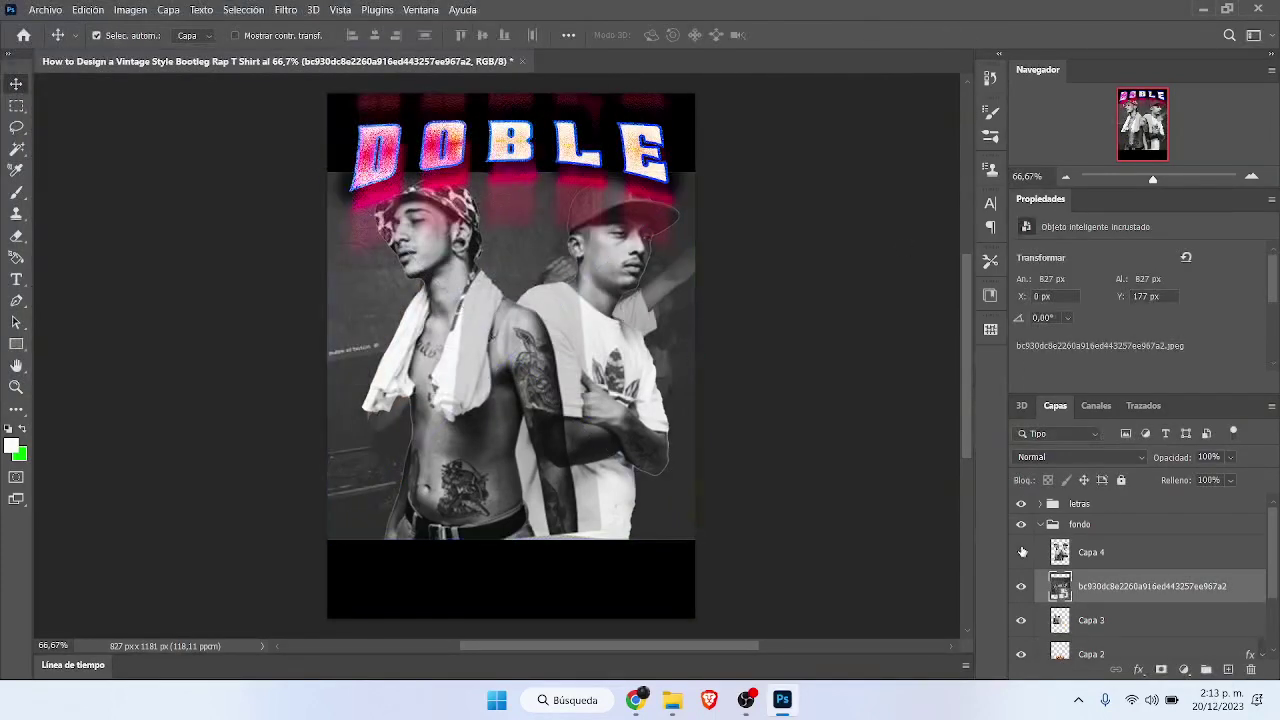
# Step: Hide Capa 4, cut the two men out of the bc930dc8e2260a916ed443257ee967a2 photo onto a new layer, and delete the original photo layer
pyautogui.click(1021, 552)
pyautogui.click(243, 9)
pyautogui.click(251, 199)
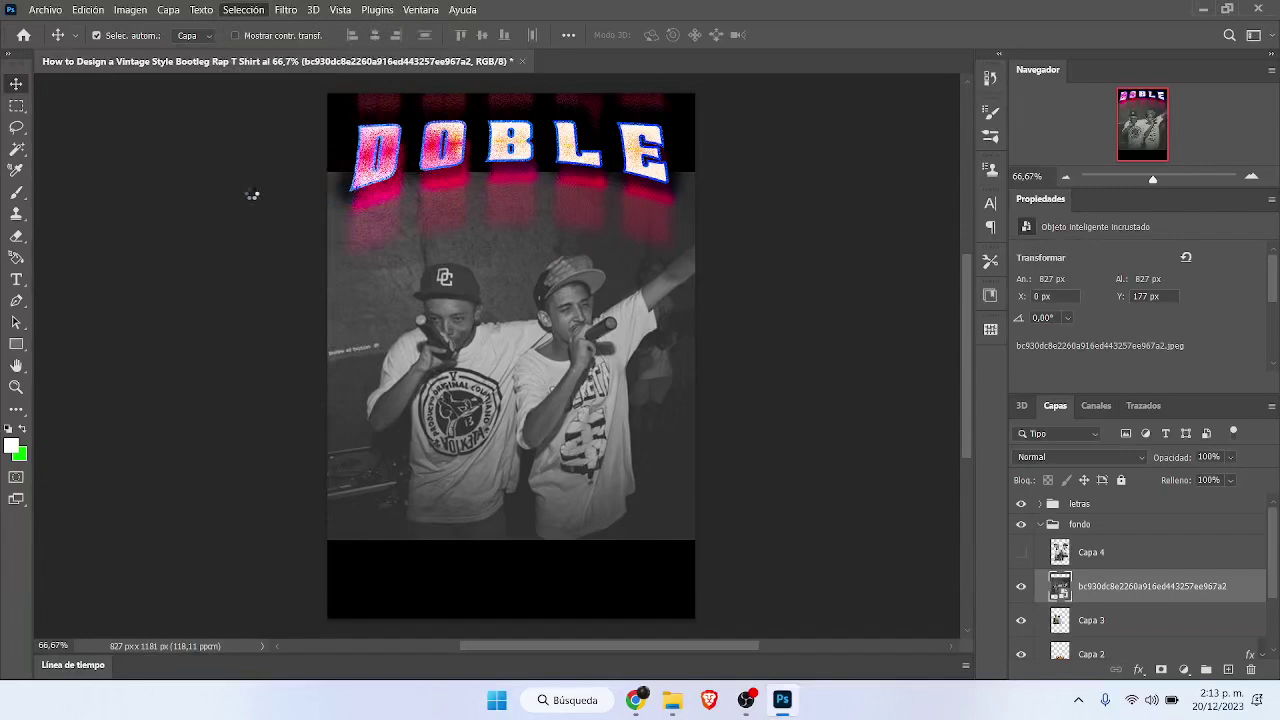
pyautogui.hotkey('ctrl', 'j')
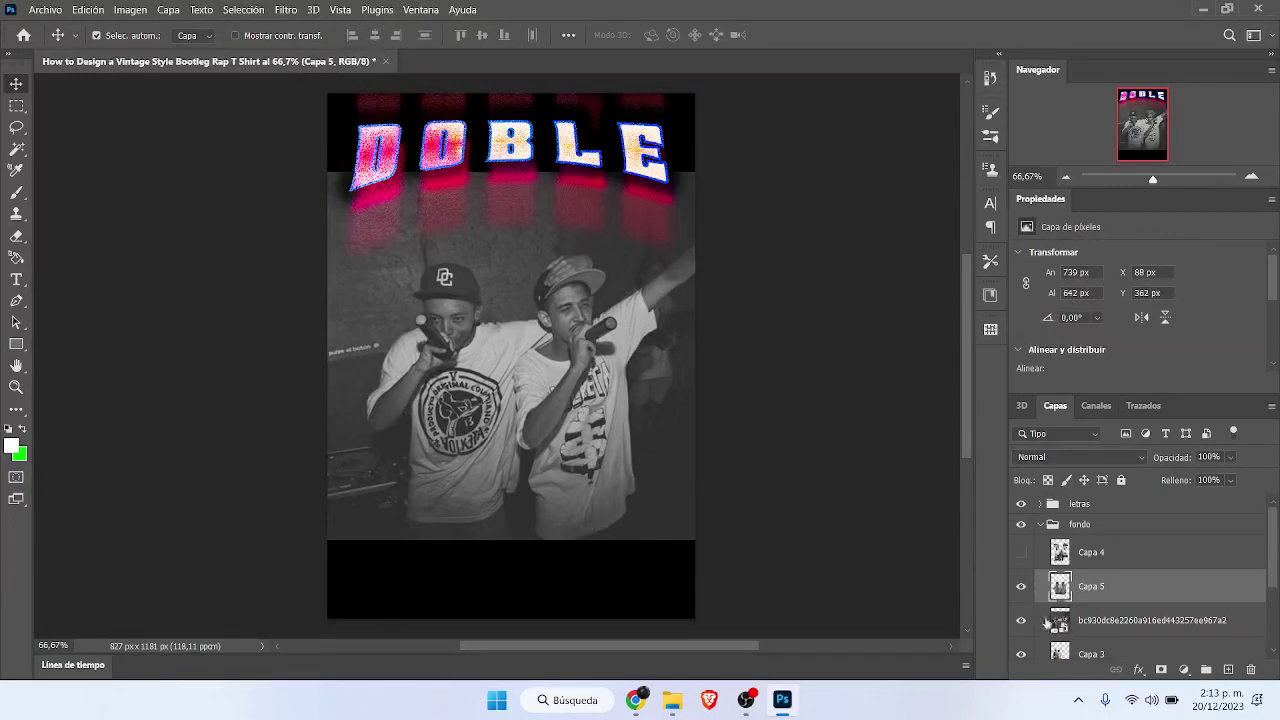
pyautogui.click(1021, 620)
pyautogui.click(1021, 586)
pyautogui.click(1128, 620)
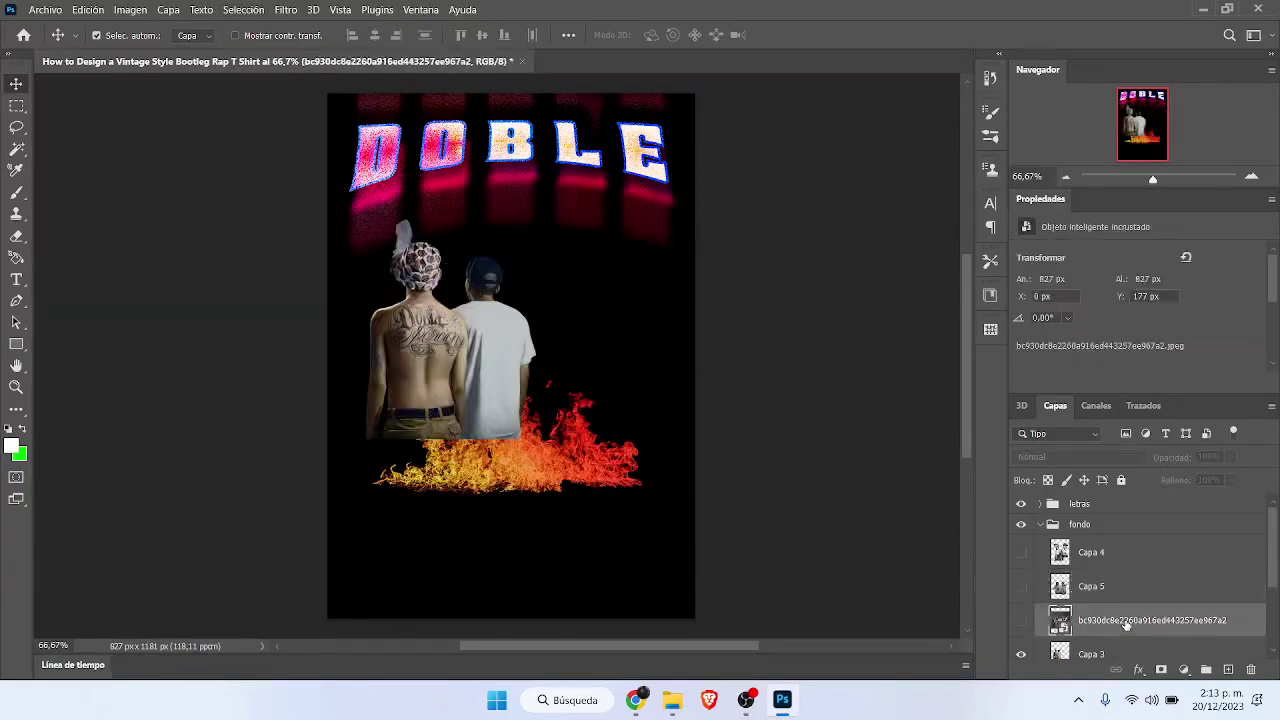
pyautogui.press('Delete')
# Step: Hide Capa 3, show Capa 4 again, and scale its duo cut-out to about 76% centred beneath the DOBLE lettering
pyautogui.click(1021, 620)
pyautogui.click(1021, 552)
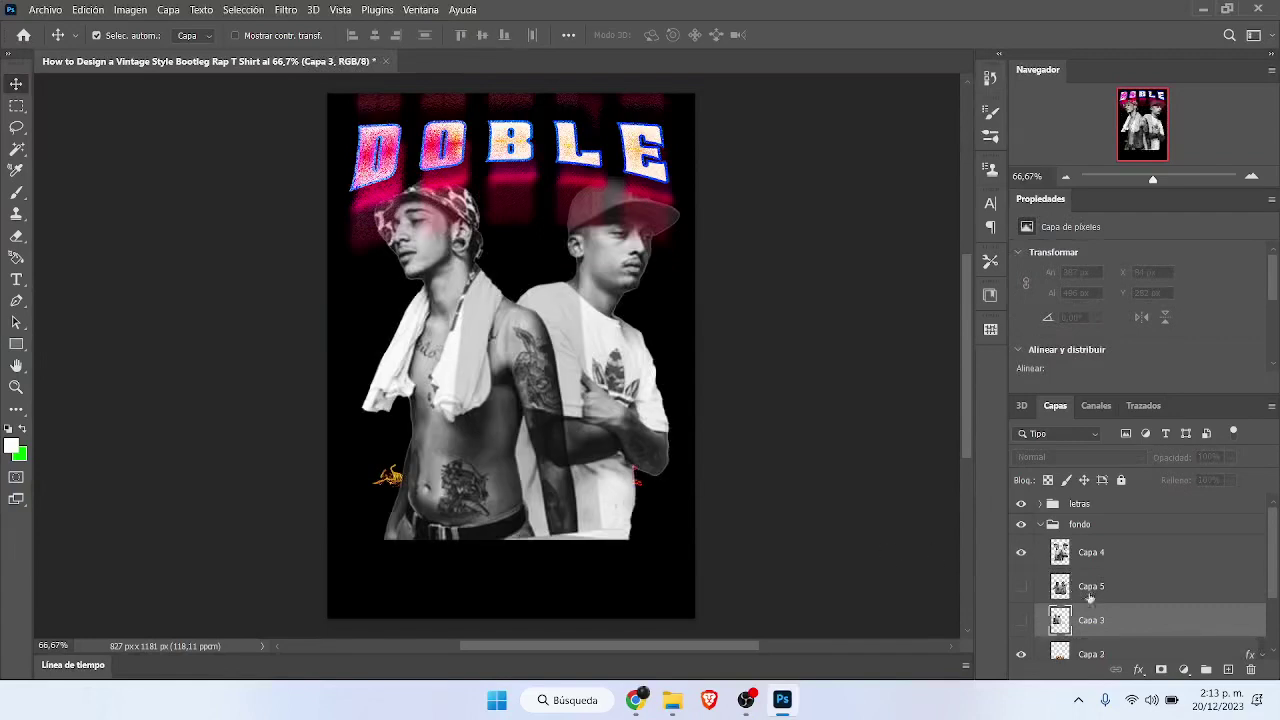
pyautogui.click(1140, 555)
pyautogui.hotkey('ctrl', 't')
pyautogui.moveTo(360, 176); pyautogui.dragTo(434, 263)
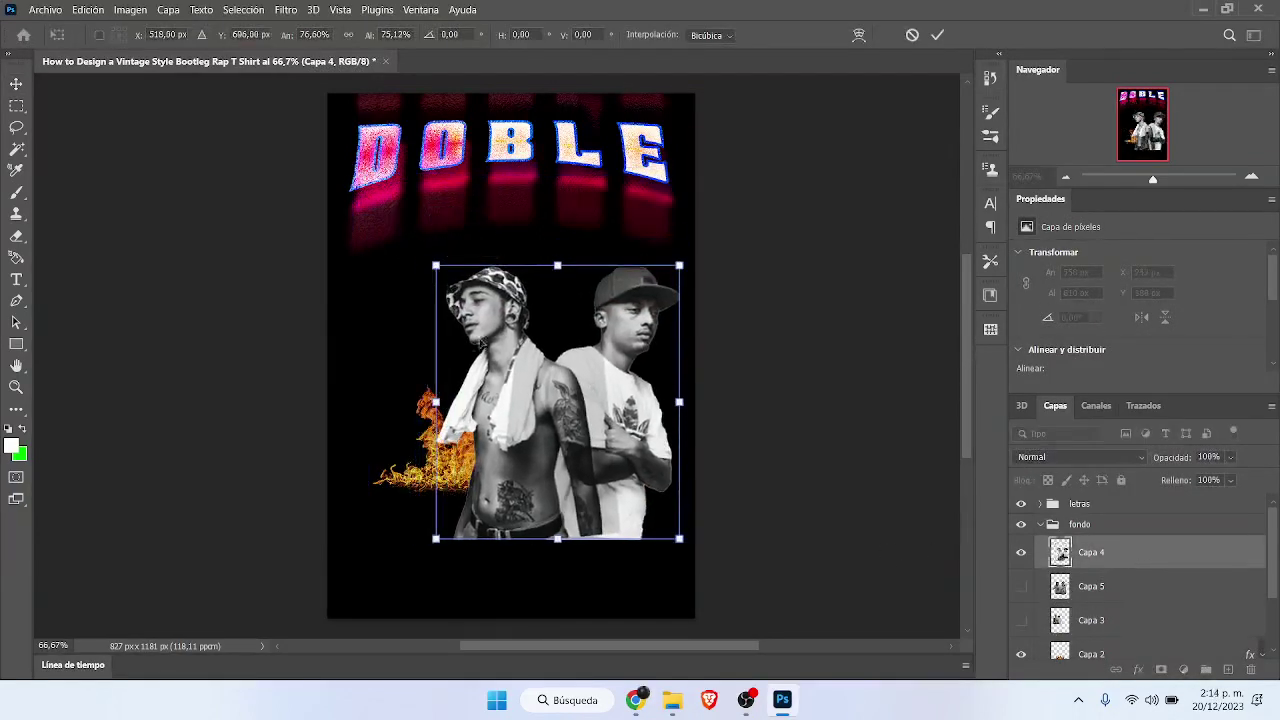
pyautogui.moveTo(548, 449); pyautogui.dragTo(503, 388)
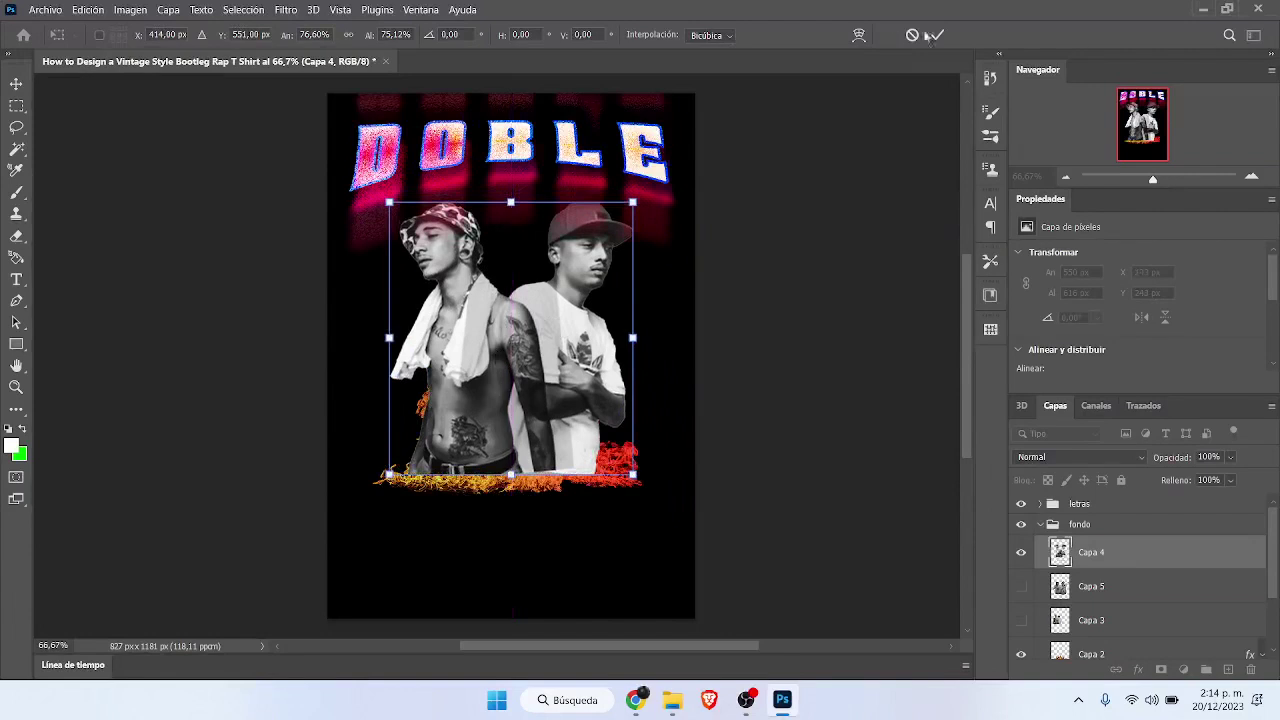
pyautogui.press('Return')
# Step: Enlarge the flames on Capa 2 to about 133% width and 136% height, spanning almost the canvas width behind the duo's waists
pyautogui.keyDown('ctrl'); pyautogui.click(388, 485); pyautogui.keyUp('ctrl')
pyautogui.hotkey('ctrl', 't')
pyautogui.moveTo(388, 488); pyautogui.dragTo(329, 534)
pyautogui.moveTo(643, 534); pyautogui.dragTo(686, 543)
pyautogui.moveTo(566, 492); pyautogui.dragTo(566, 469)
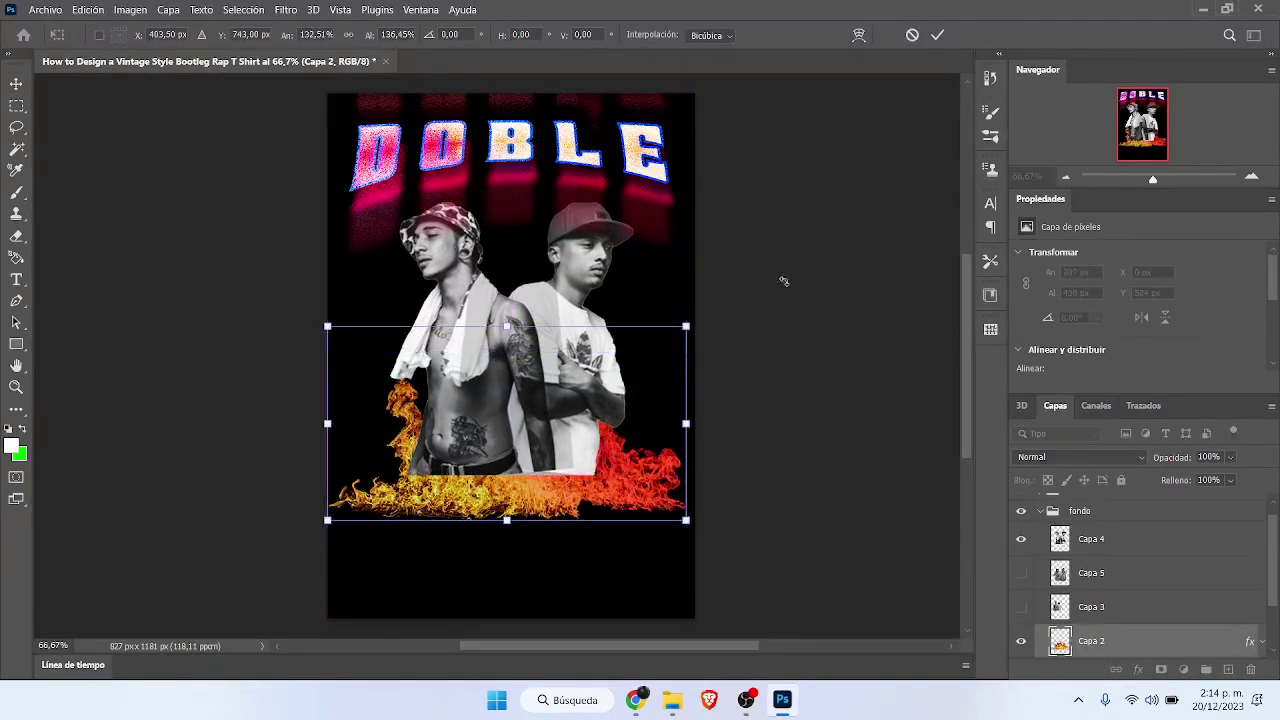
pyautogui.click(937, 36)
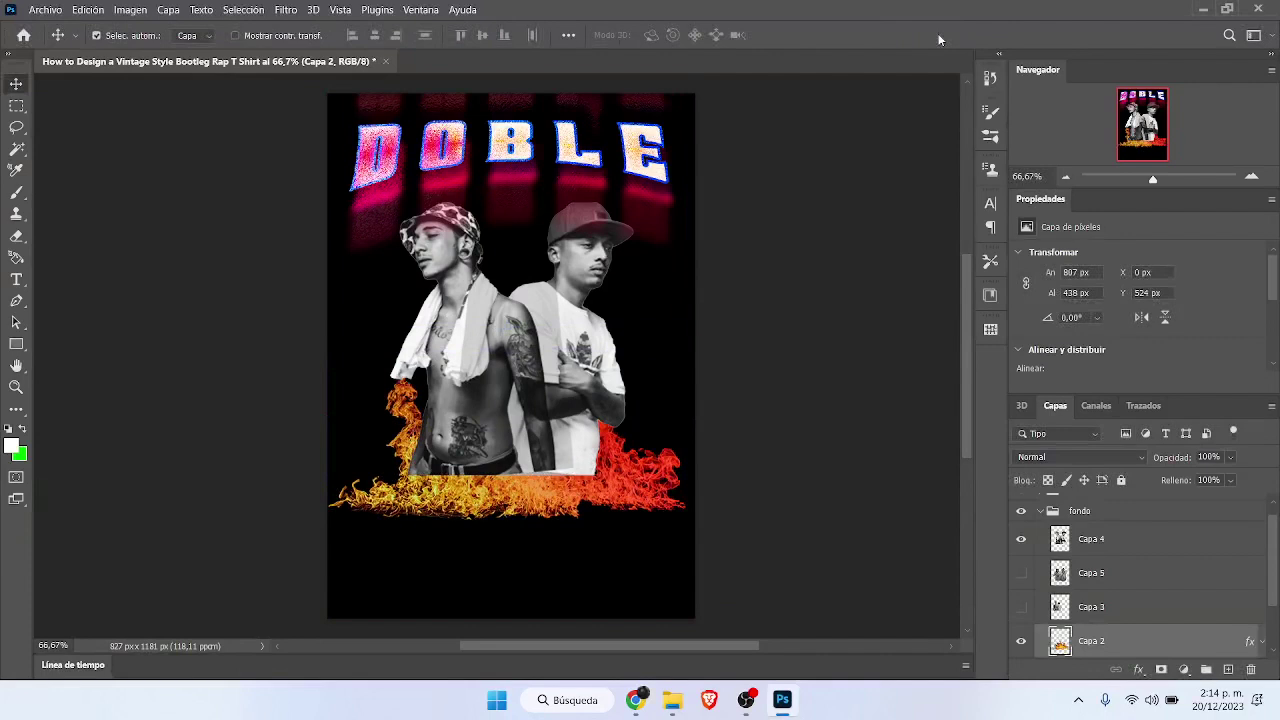
# Step: Place the embedded photo descarga above the flames, hide Capa 4, and position the photo in the lower half of the canvas
pyautogui.click(45, 9)
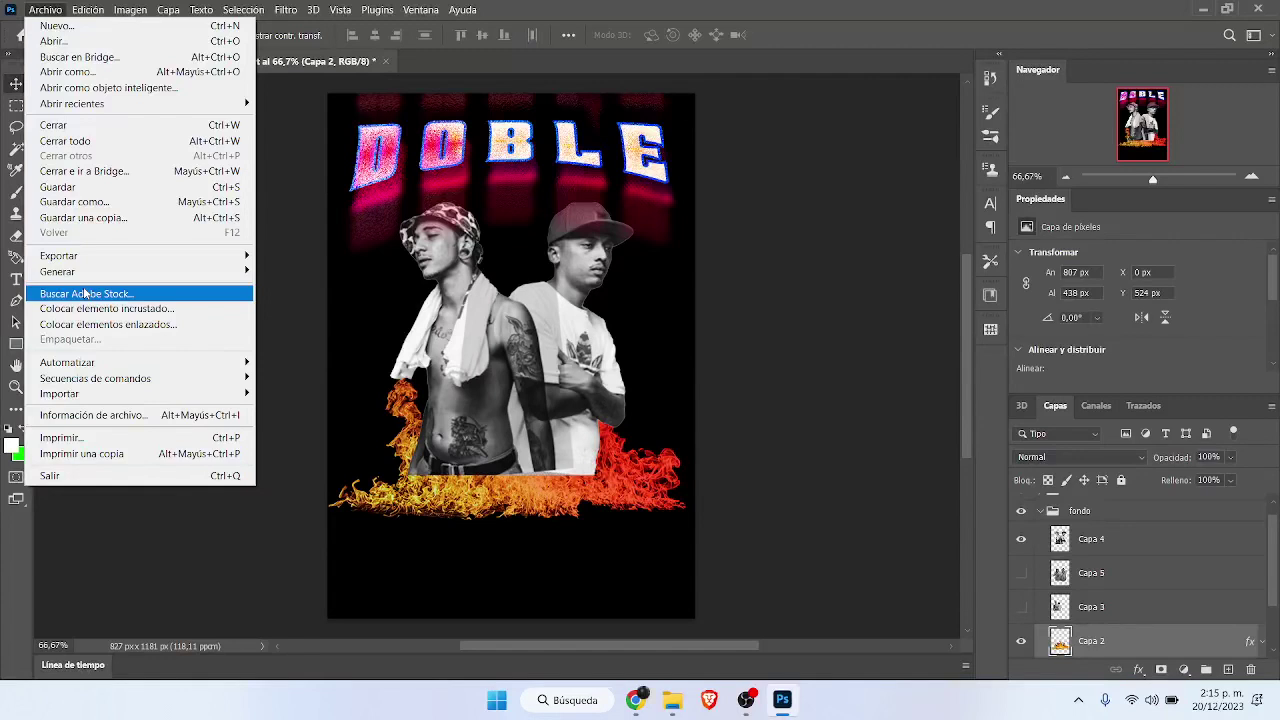
pyautogui.click(92, 308)
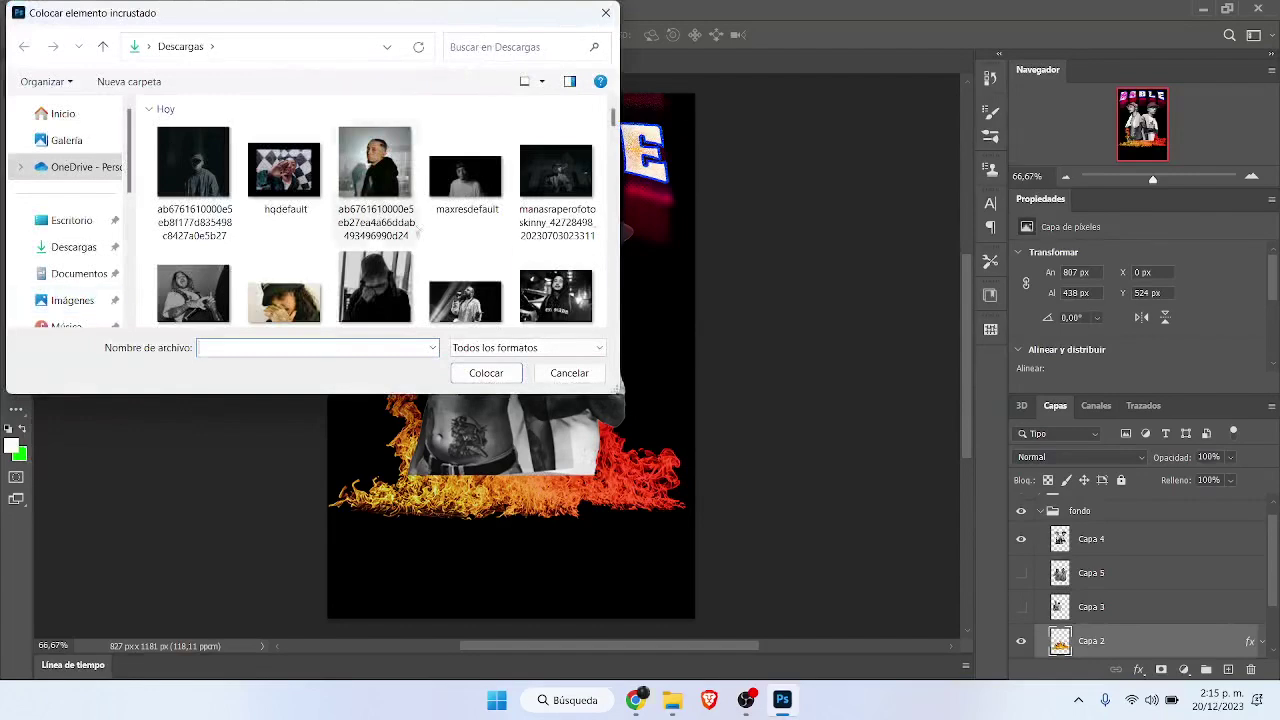
pyautogui.moveTo(614, 118); pyautogui.dragTo(615, 140)
pyautogui.click(556, 187)
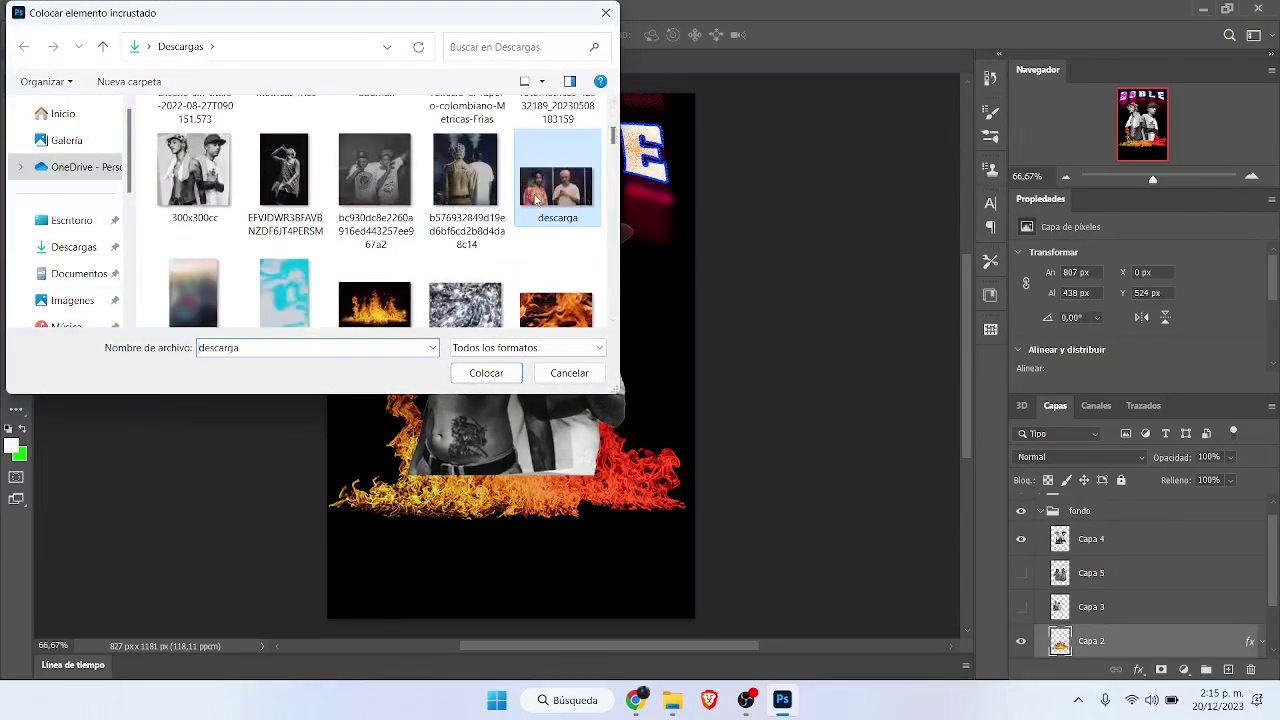
pyautogui.click(486, 373)
pyautogui.click(950, 35)
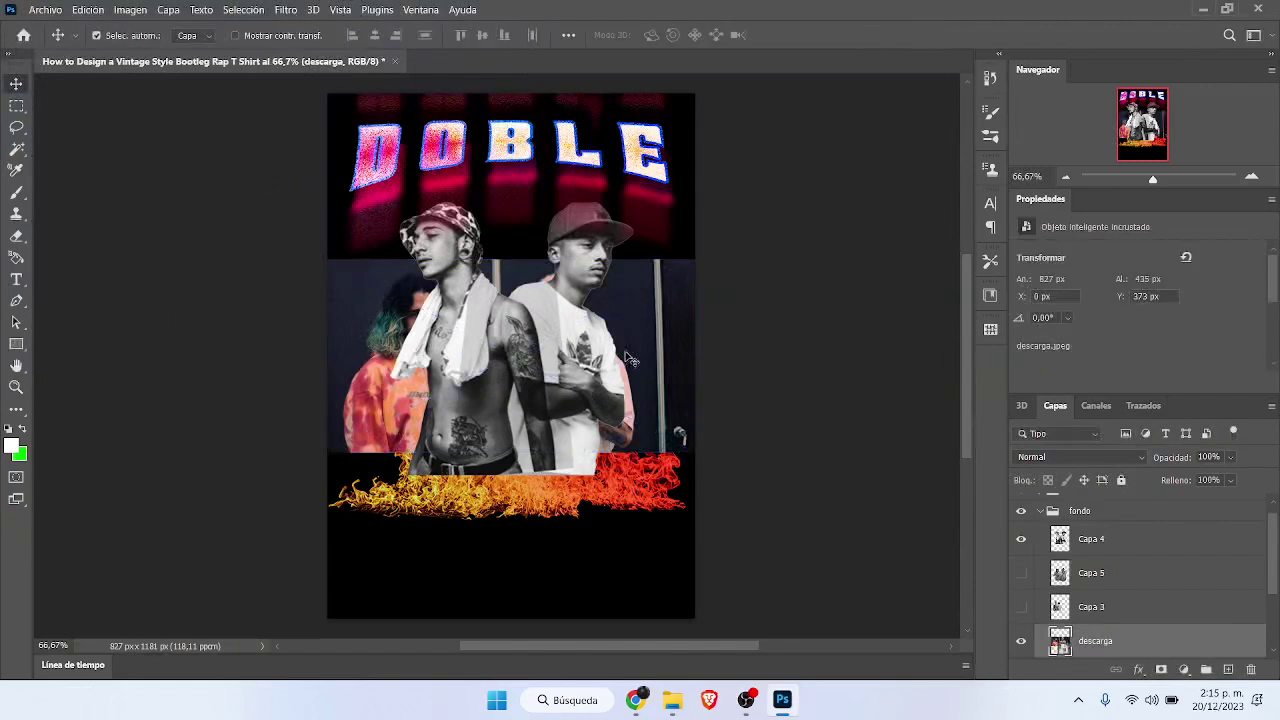
pyautogui.moveTo(654, 348); pyautogui.dragTo(655, 523)
pyautogui.click(1021, 539)
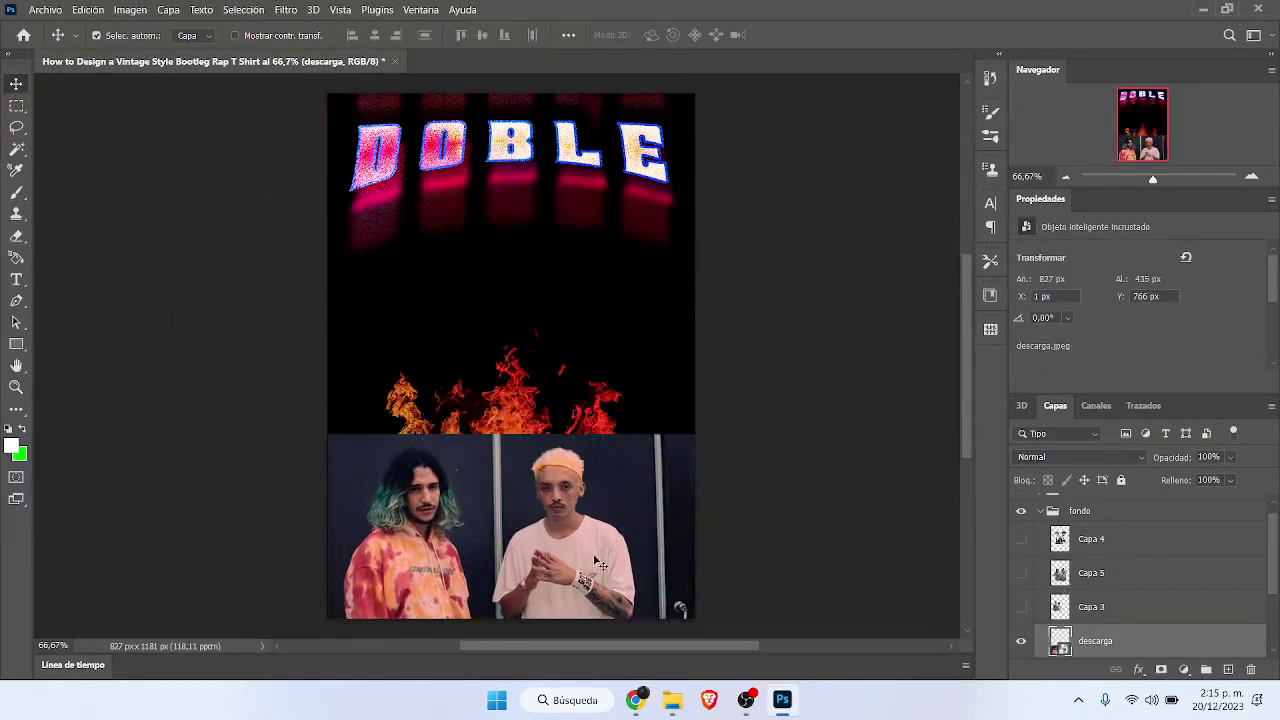
pyautogui.moveTo(600, 566); pyautogui.dragTo(593, 459)
# Step: Cut the two men out of the descarga photo onto a new layer and hide the original photo
pyautogui.click(253, 9)
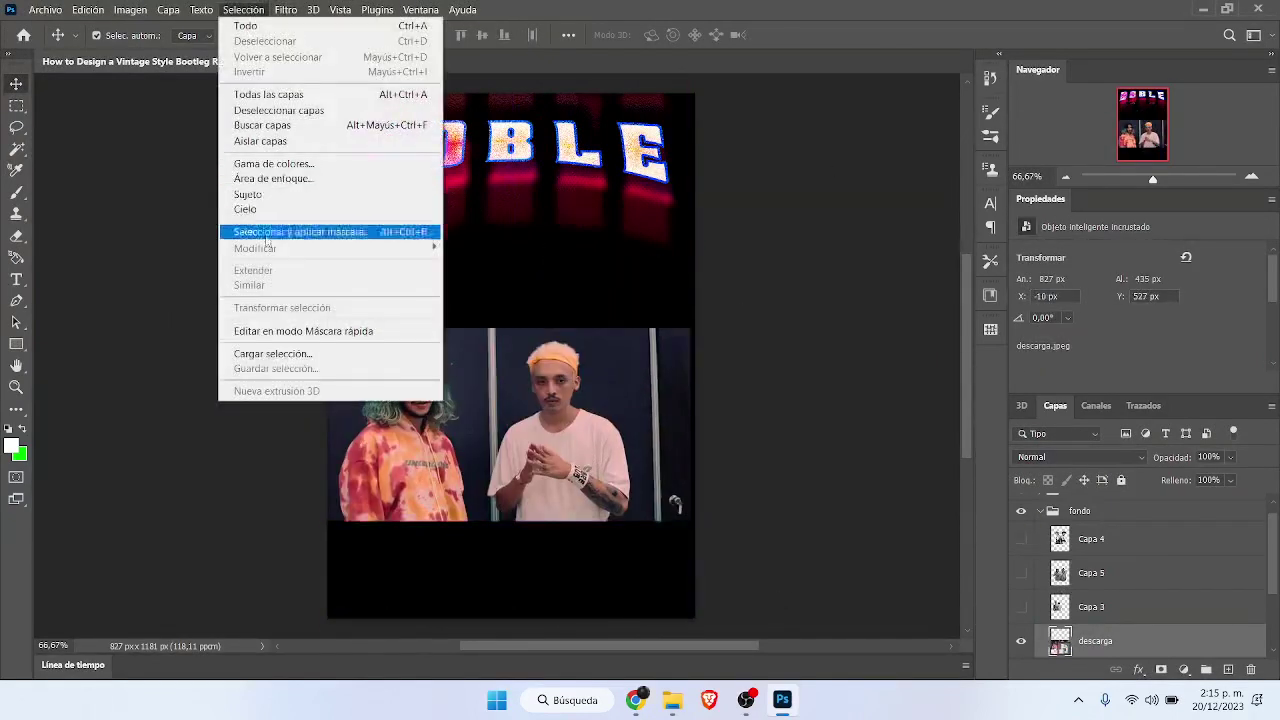
pyautogui.click(263, 194)
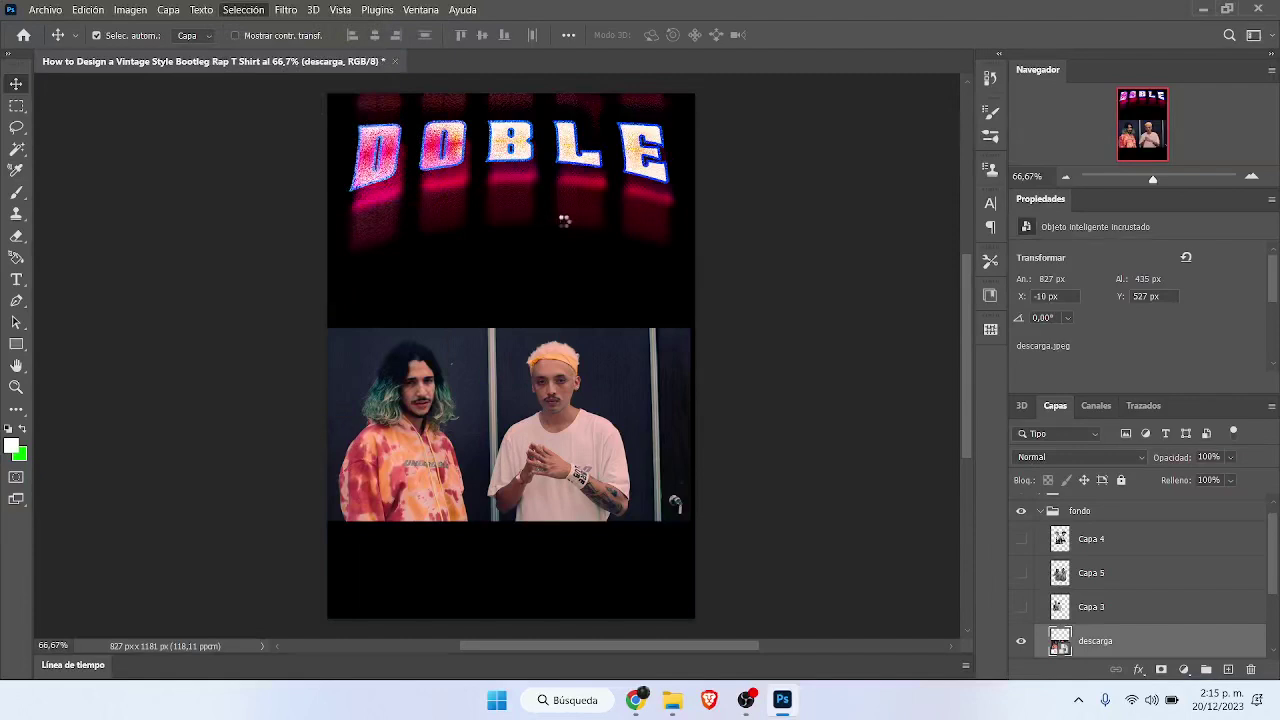
pyautogui.hotkey('ctrl', 'j')
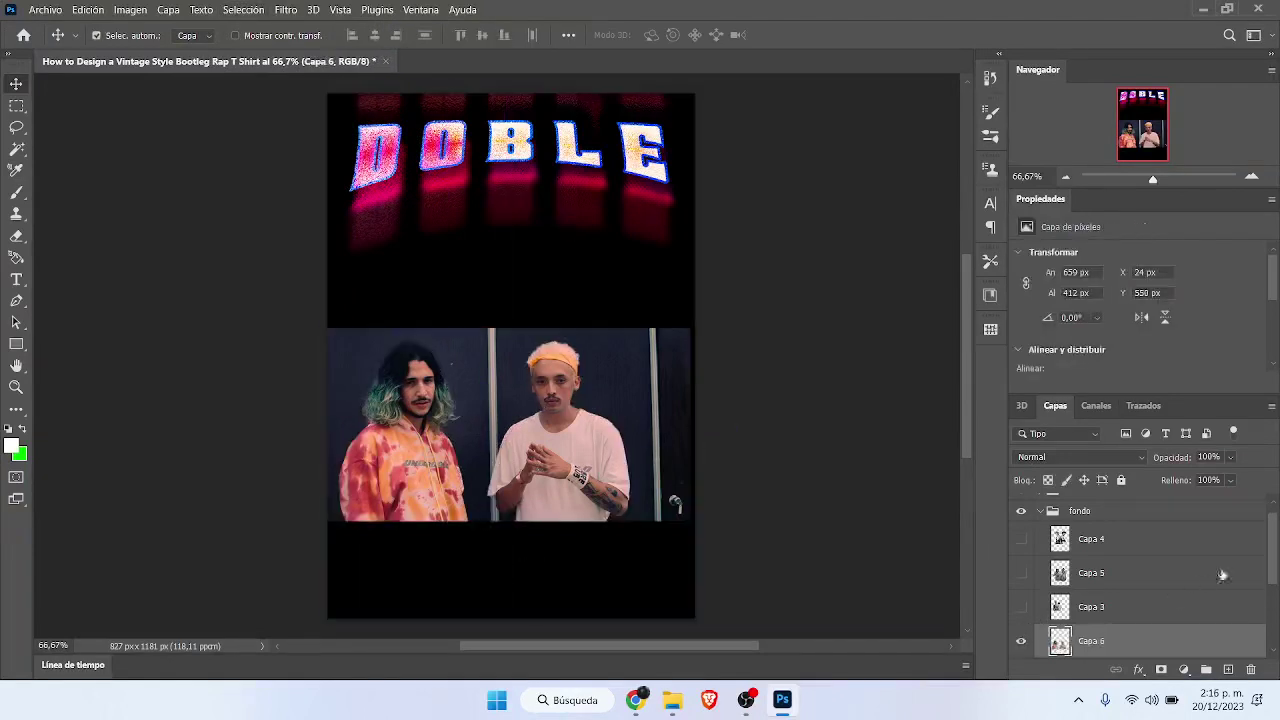
pyautogui.scroll(-2, 1222, 575)
pyautogui.click(1021, 619)
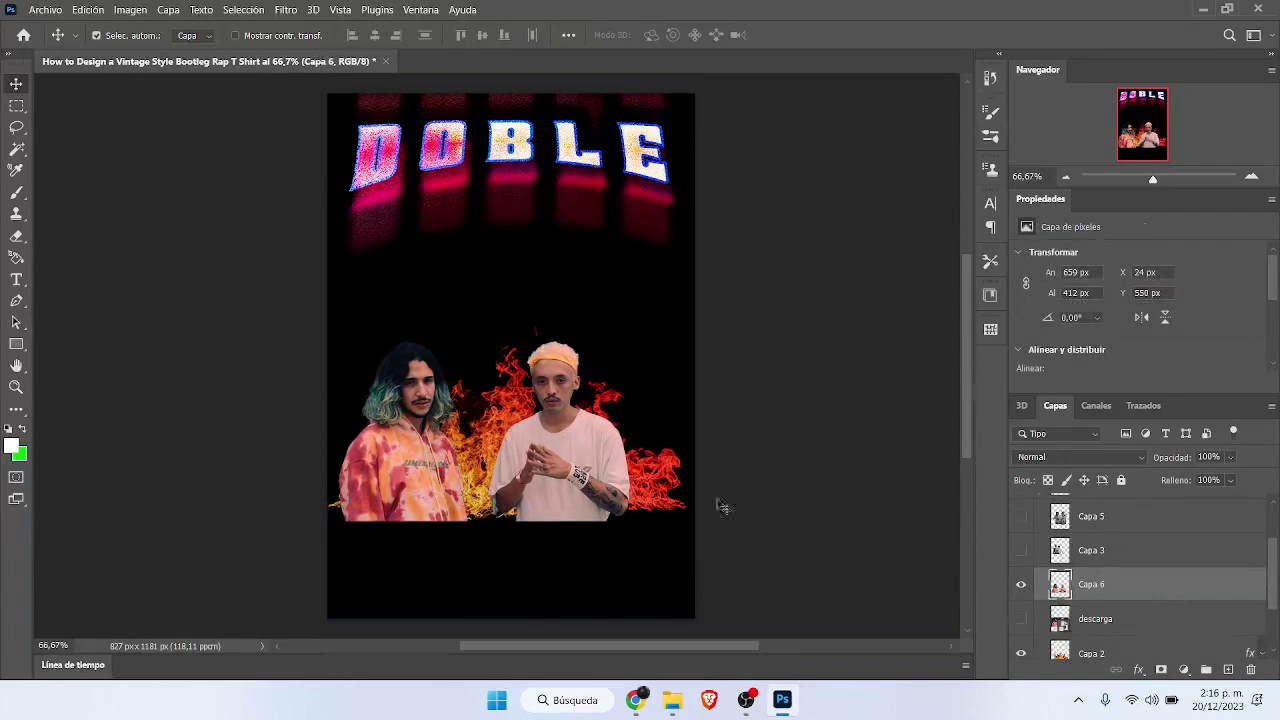
# Step: Copy each man from Capa 6 onto a separate layer using rectangular selections, and hide the combined cut-out
pyautogui.click(16, 106)
pyautogui.moveTo(277, 291); pyautogui.dragTo(481, 557)
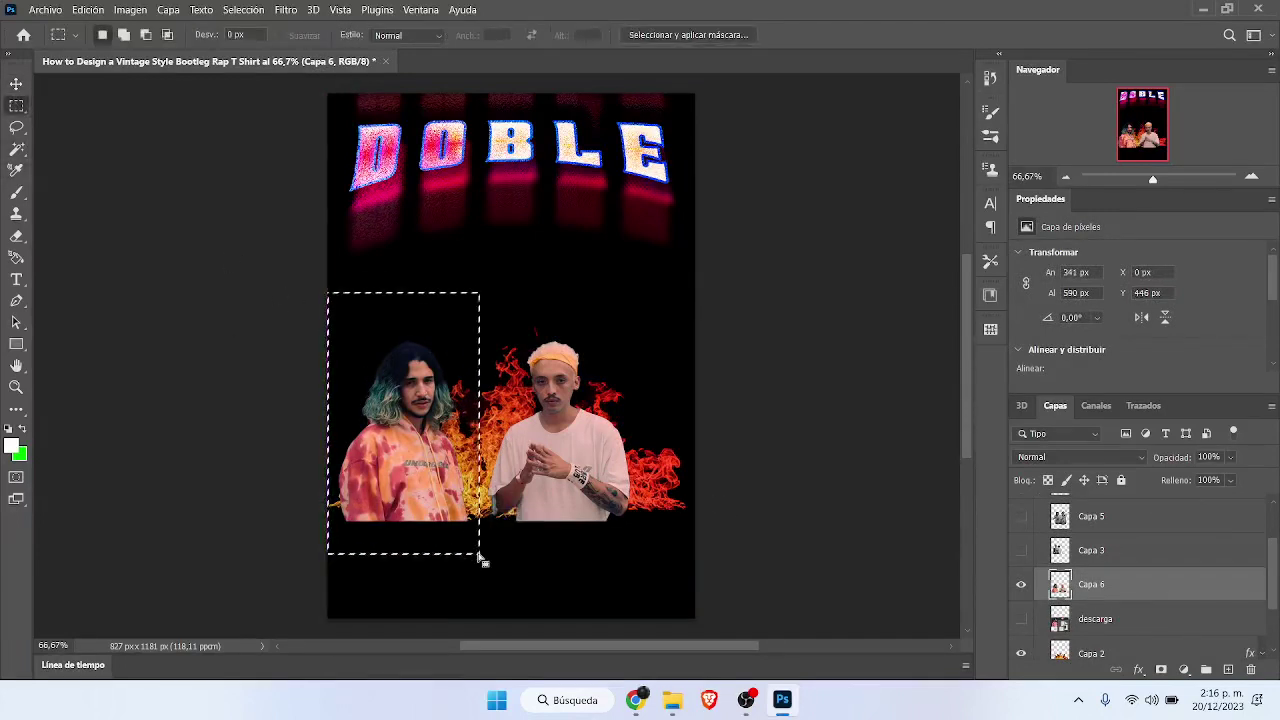
pyautogui.click(481, 557)
pyautogui.hotkey('ctrl', 'j')
pyautogui.moveTo(495, 313); pyautogui.dragTo(628, 551)
pyautogui.hotkey('ctrl', 'j')
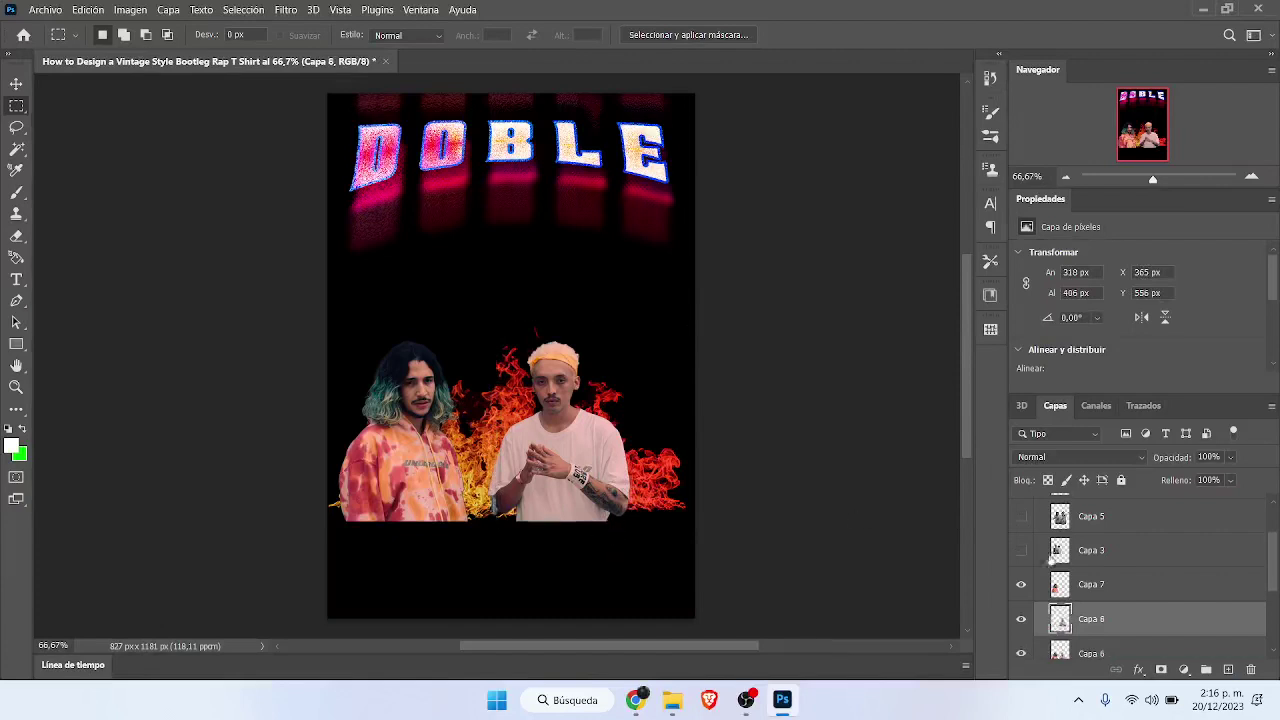
pyautogui.click(1018, 651)
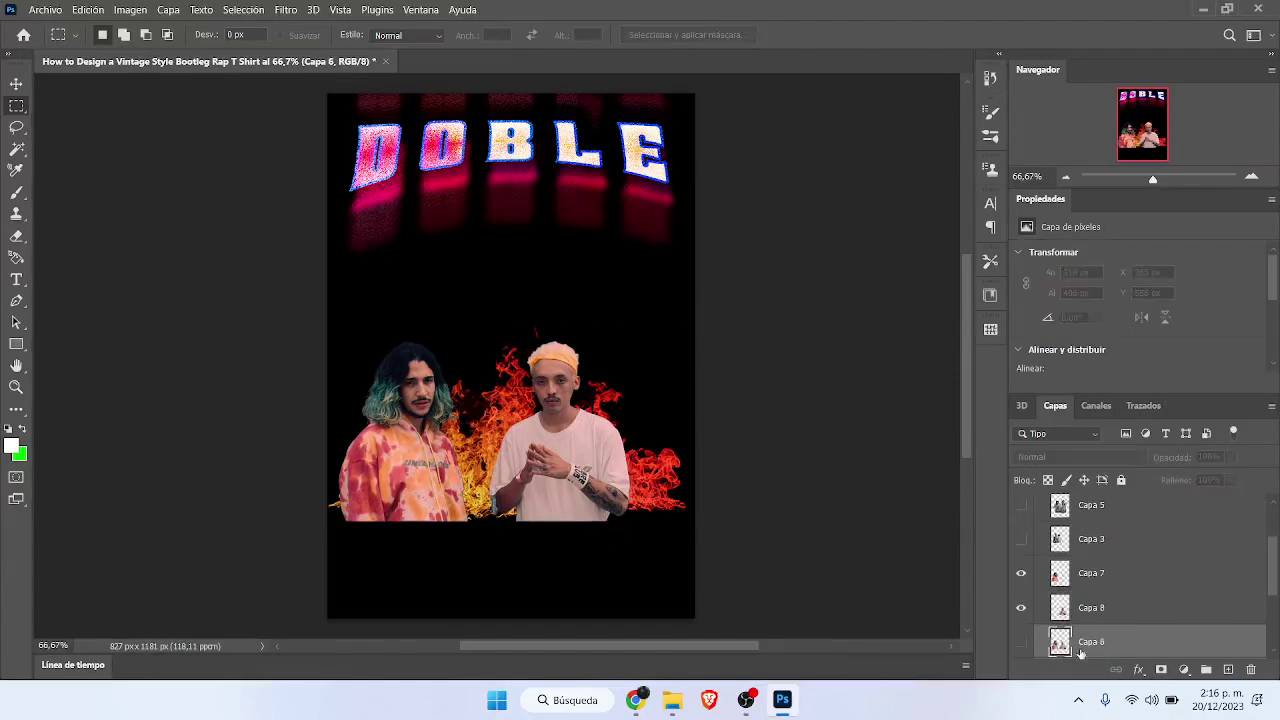
# Step: Hide the two single-man layers Capa 7 and Capa 8, and show and select the Capa 4 duo
pyautogui.moveTo(1021, 607); pyautogui.dragTo(1021, 573)
pyautogui.moveTo(1270, 595); pyautogui.dragTo(1270, 530)
pyautogui.click(1021, 552)
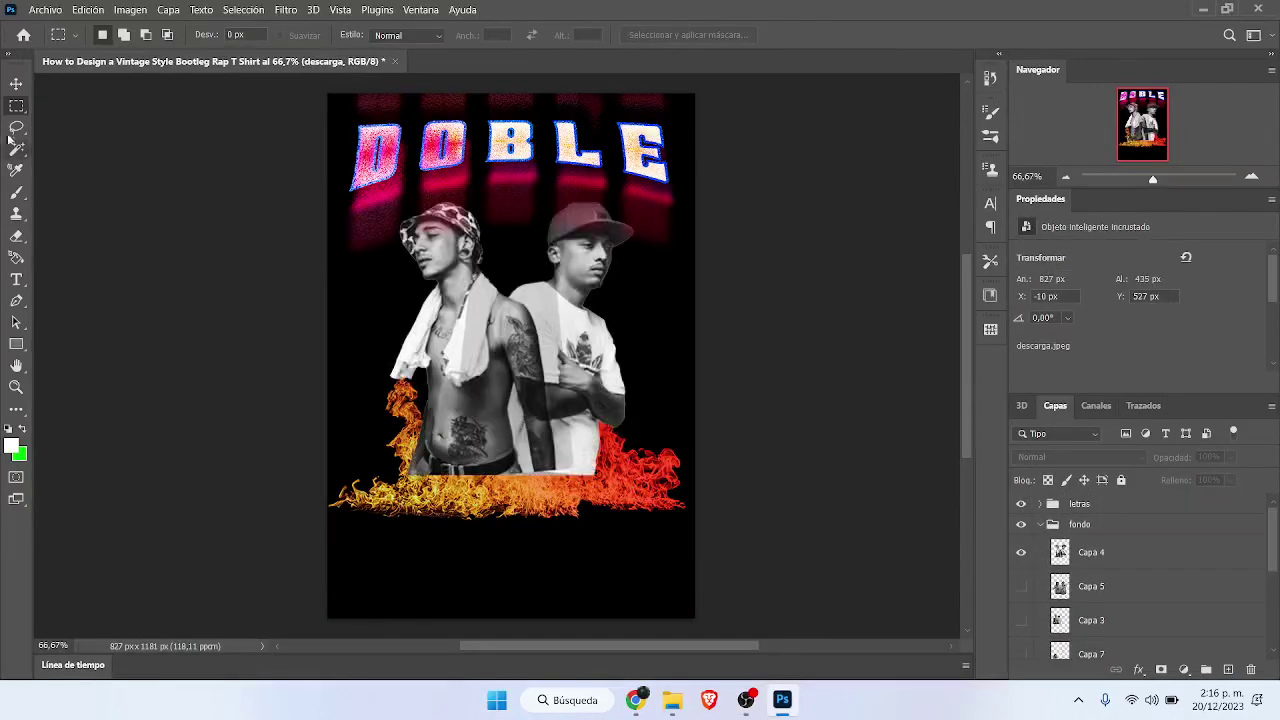
pyautogui.click(16, 83)
pyautogui.click(472, 323)
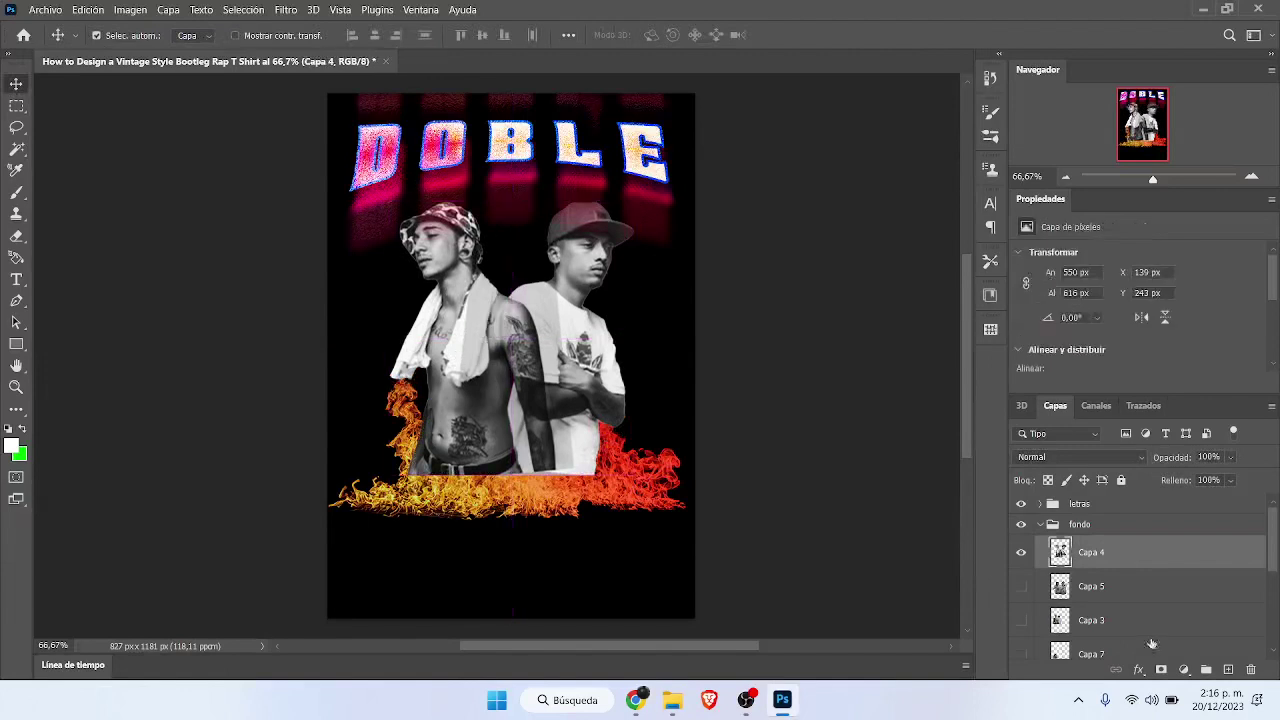
# Step: Show Capa 5, scale it to about 47% width and 55% height at the duo's lower left, and stack it above Capa 4
pyautogui.click(1020, 588)
pyautogui.hotkey('ctrl', 't')
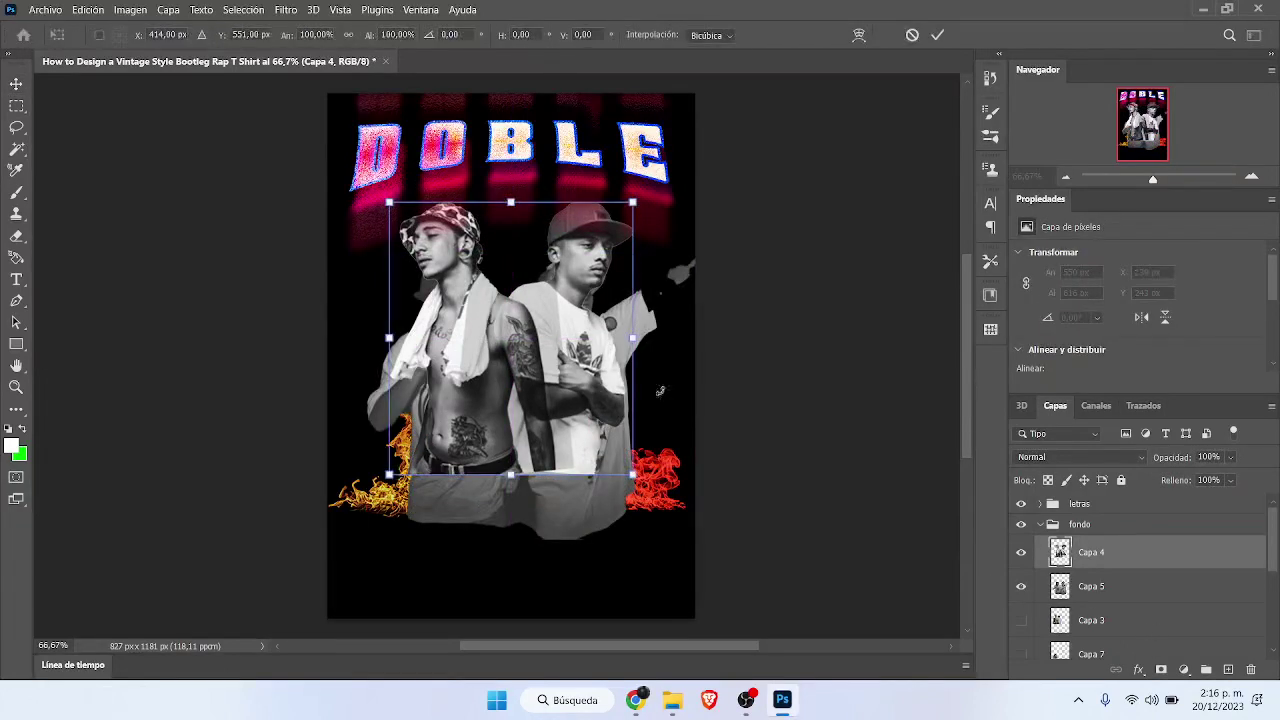
pyautogui.click(937, 35)
pyautogui.click(1091, 586)
pyautogui.hotkey('ctrl', 't')
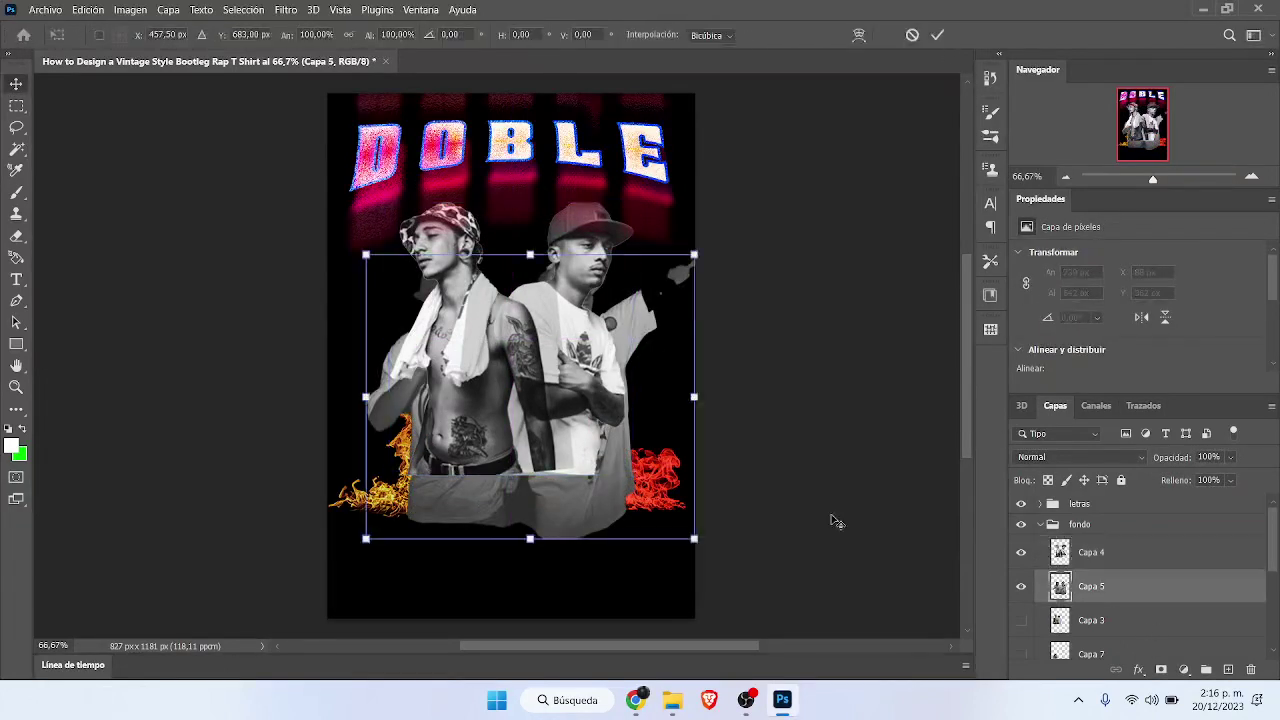
pyautogui.moveTo(686, 251); pyautogui.dragTo(520, 383)
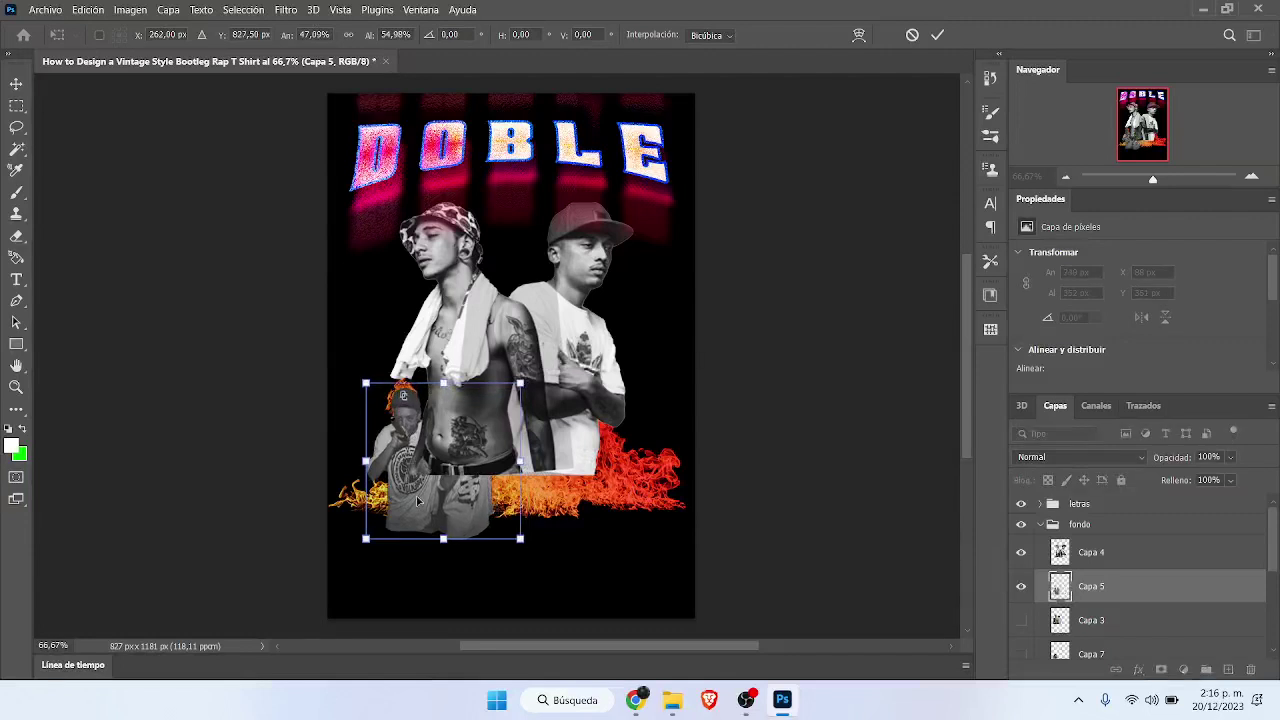
pyautogui.click(937, 35)
pyautogui.moveTo(1108, 578); pyautogui.dragTo(1108, 540)
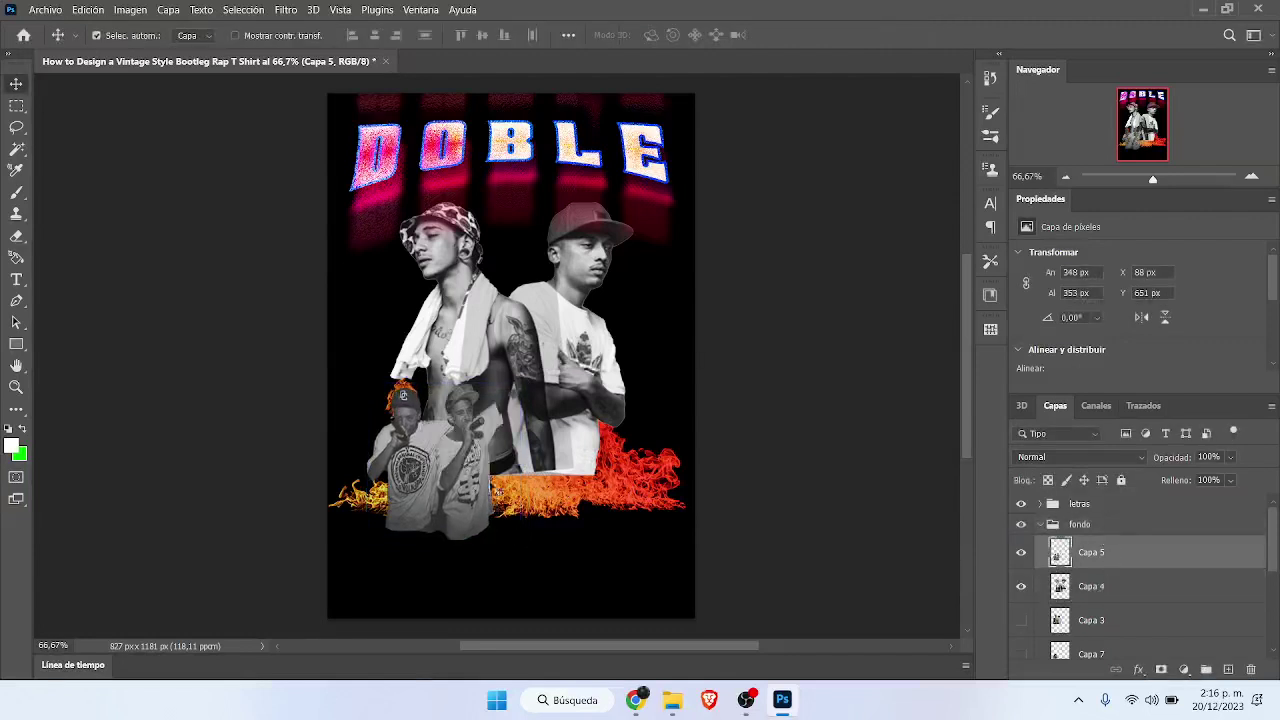
# Step: Tilt the Capa 5 cut-out slightly counterclockwise and position it over the flames at the lower left of the duo
pyautogui.hotkey('ctrl', 't')
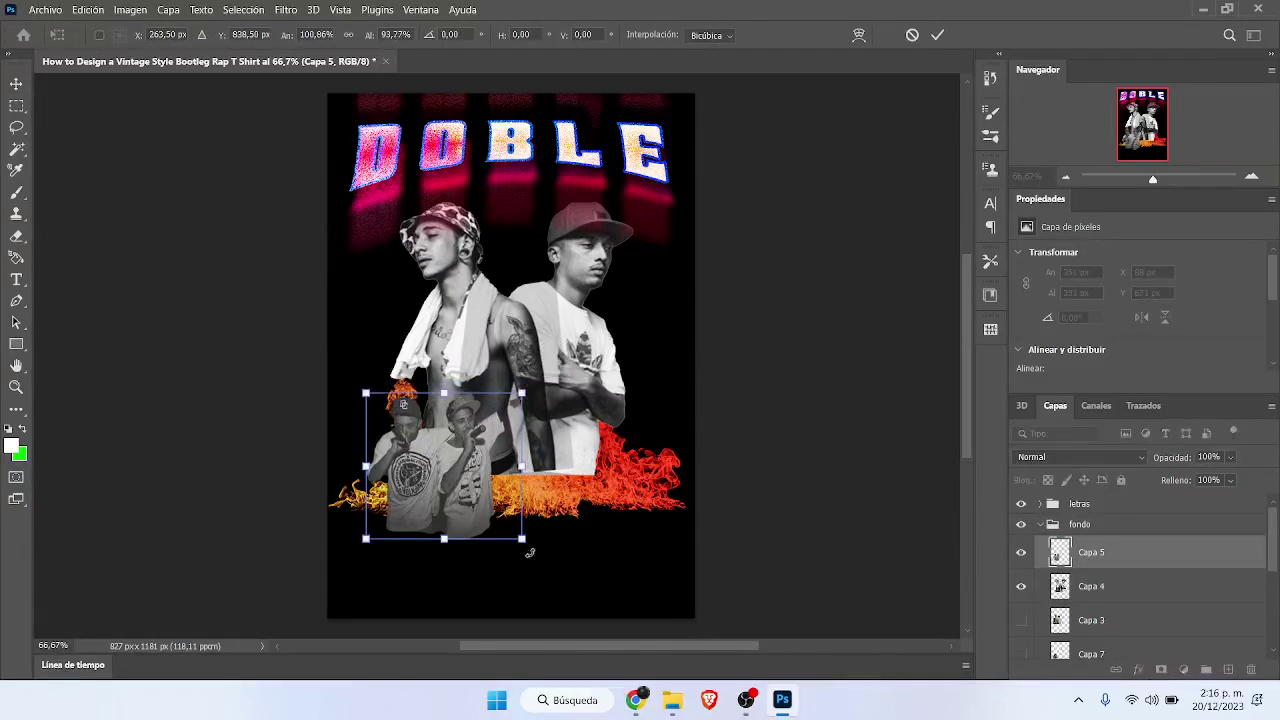
pyautogui.moveTo(528, 550); pyautogui.dragTo(548, 542)
pyautogui.moveTo(450, 470); pyautogui.dragTo(439, 461)
pyautogui.click(937, 35)
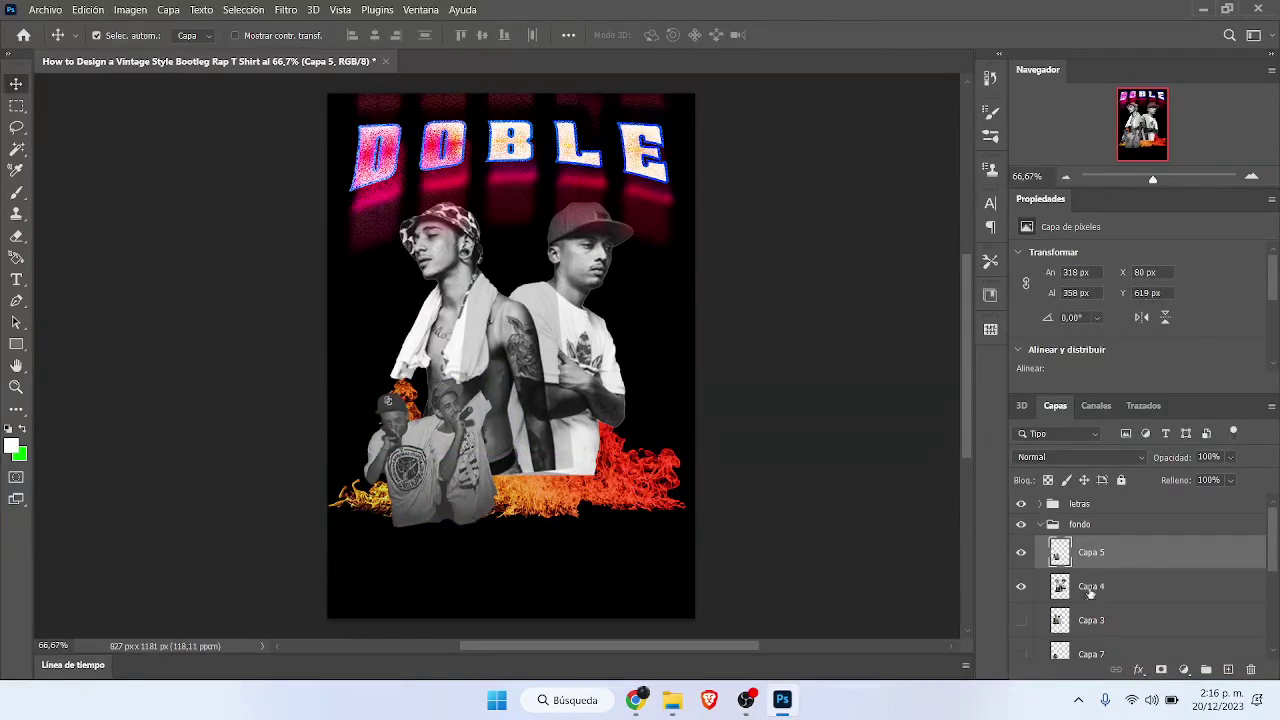
# Step: Show Capa 3 and place its back-view cut-out behind the duo's heads, and lower the Capa 4 duo to Y 311 px
pyautogui.click(1040, 620)
pyautogui.click(1021, 620)
pyautogui.moveTo(390, 348); pyautogui.dragTo(520, 268)
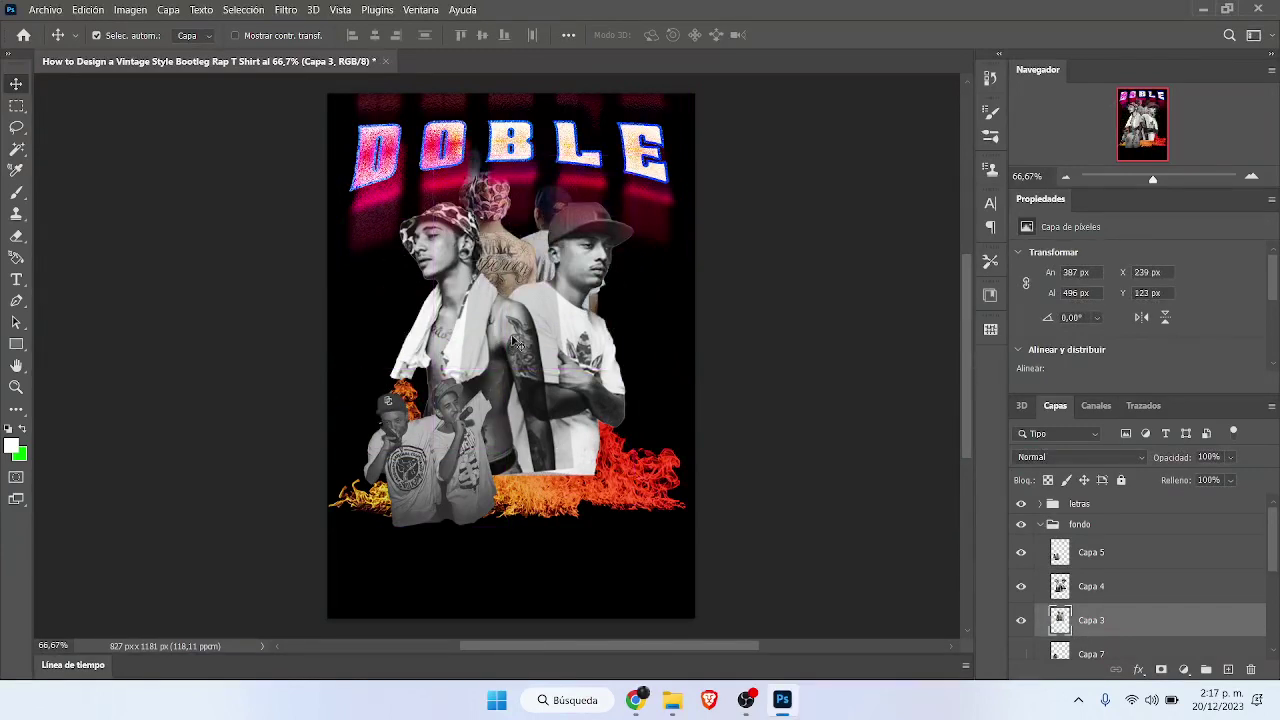
pyautogui.moveTo(516, 343); pyautogui.dragTo(516, 373)
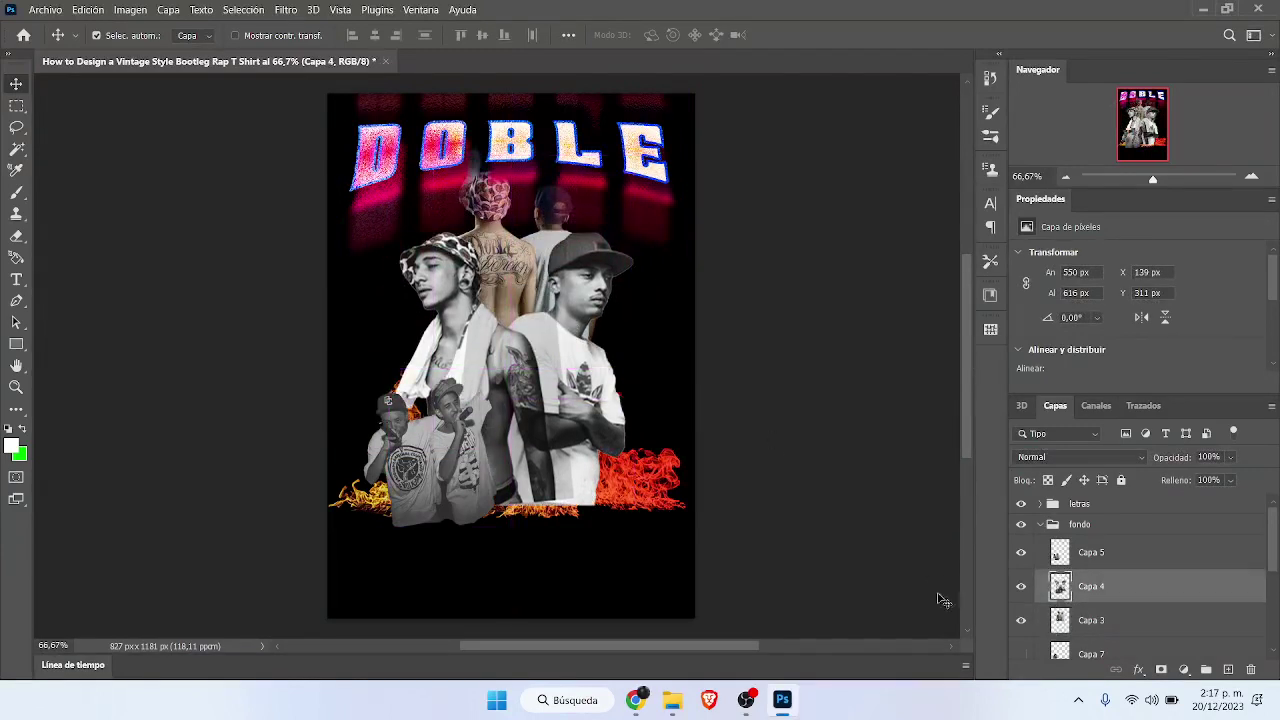
# Step: Show the Capa 7 man and move him beside the duo at the lower right of the canvas
pyautogui.scroll(-1, 1262, 566)
pyautogui.click(1021, 624)
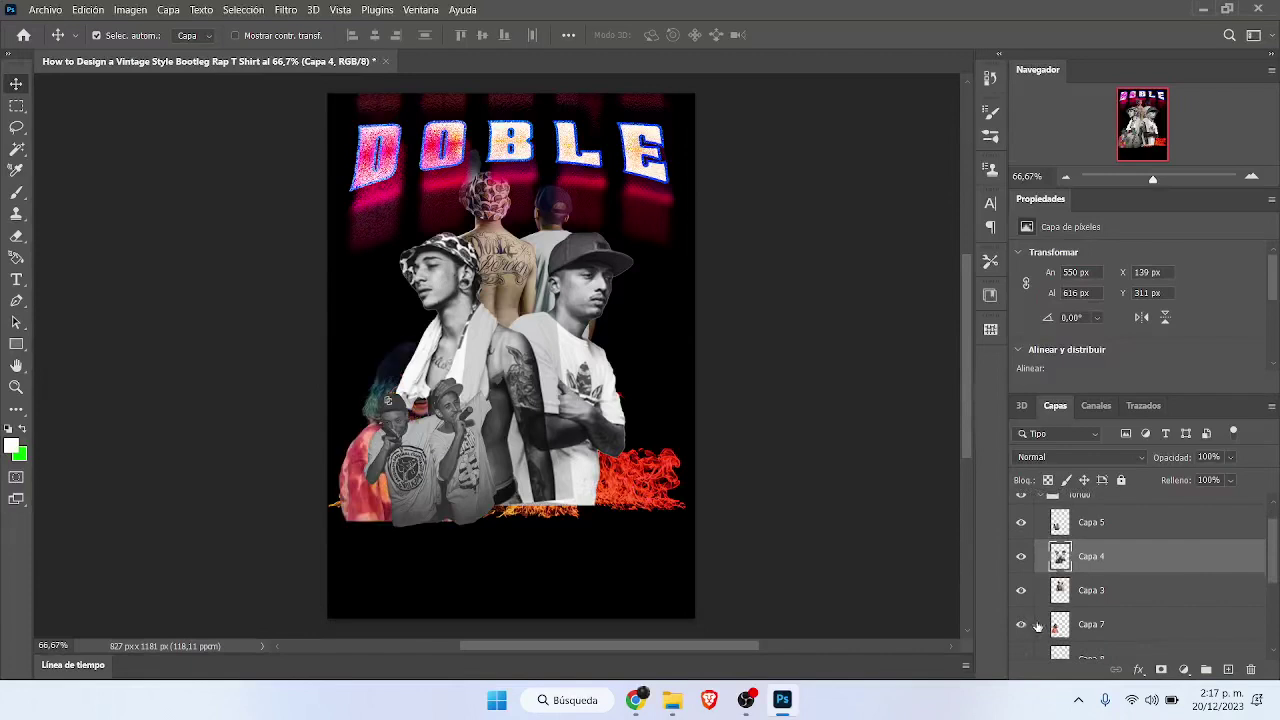
pyautogui.scroll(-1, 1272, 590)
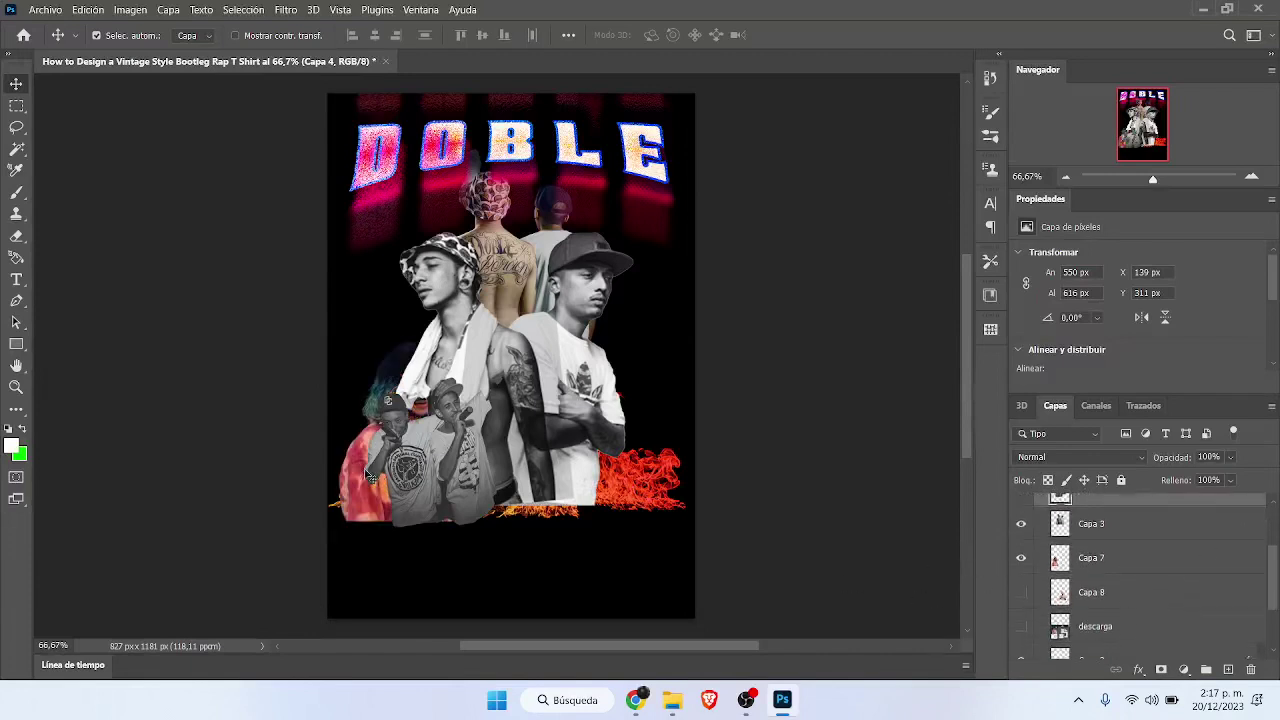
pyautogui.moveTo(355, 480); pyautogui.dragTo(588, 480)
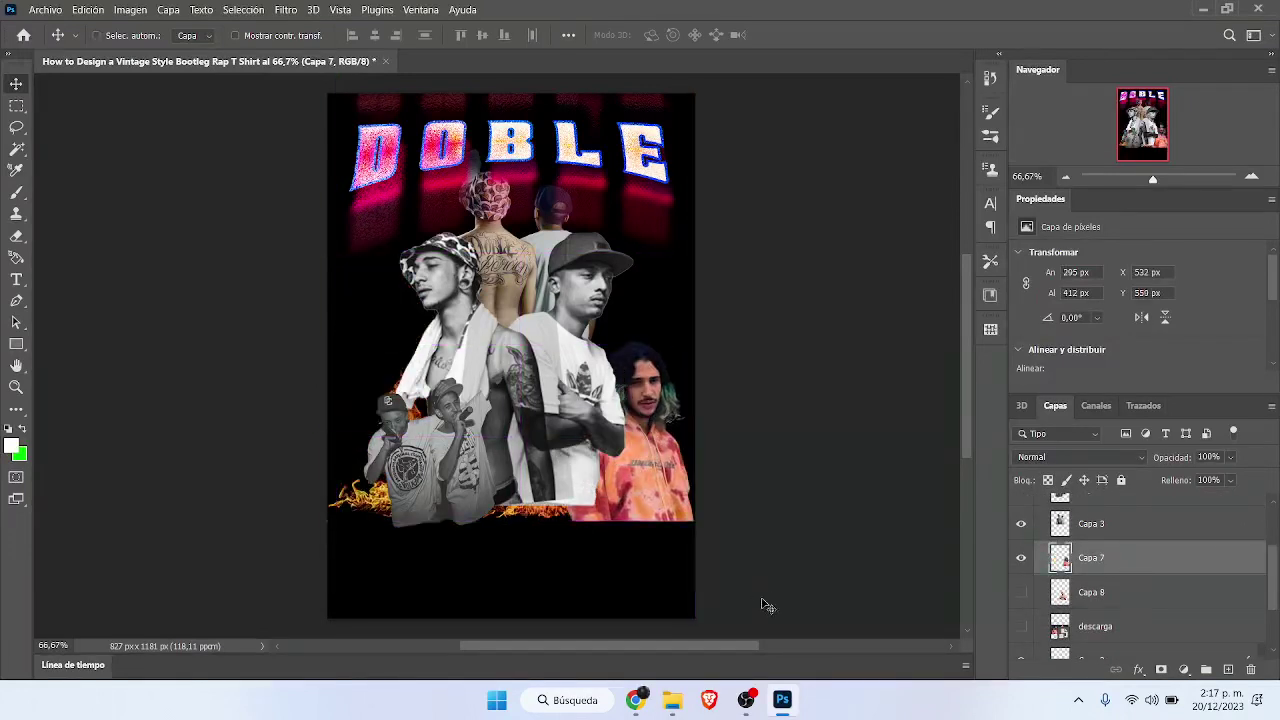
# Step: Rotate the Capa 7 man about 13° clockwise and shrink him slightly to about 298 by 401 px
pyautogui.hotkey('ctrl', 't')
pyautogui.moveTo(703, 543); pyautogui.dragTo(685, 583)
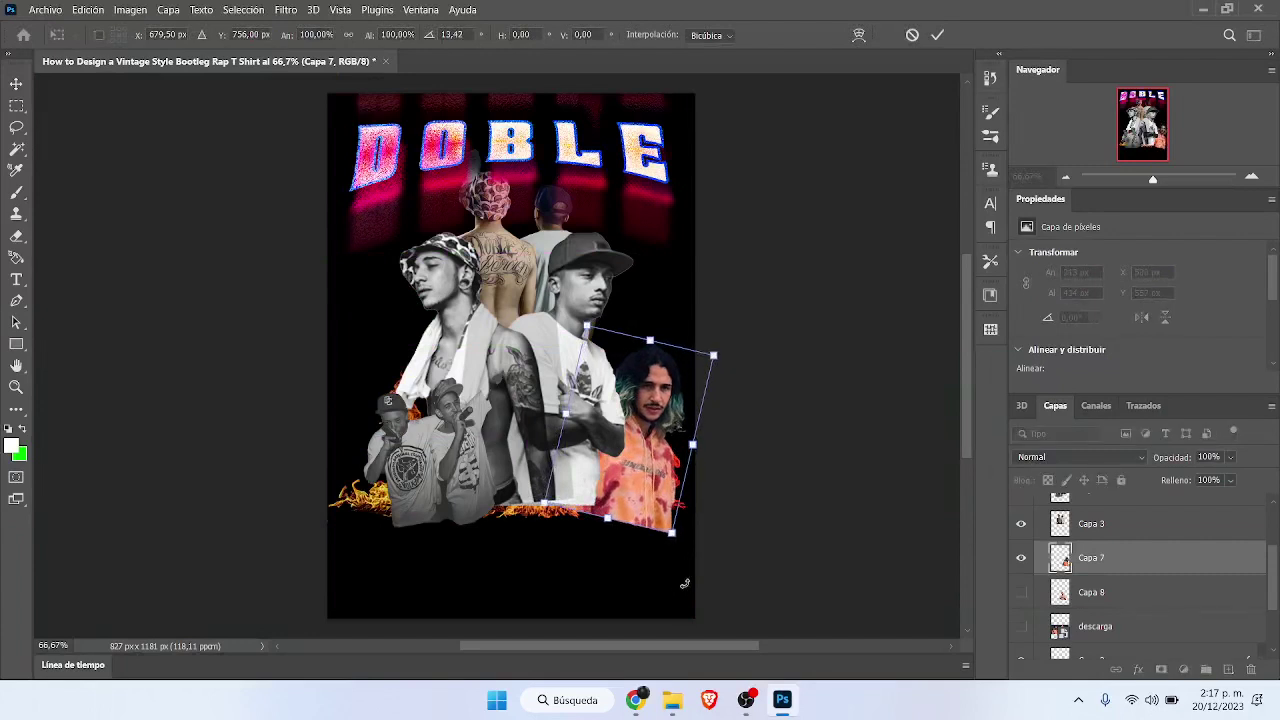
pyautogui.moveTo(718, 354); pyautogui.dragTo(712, 342)
pyautogui.click(937, 34)
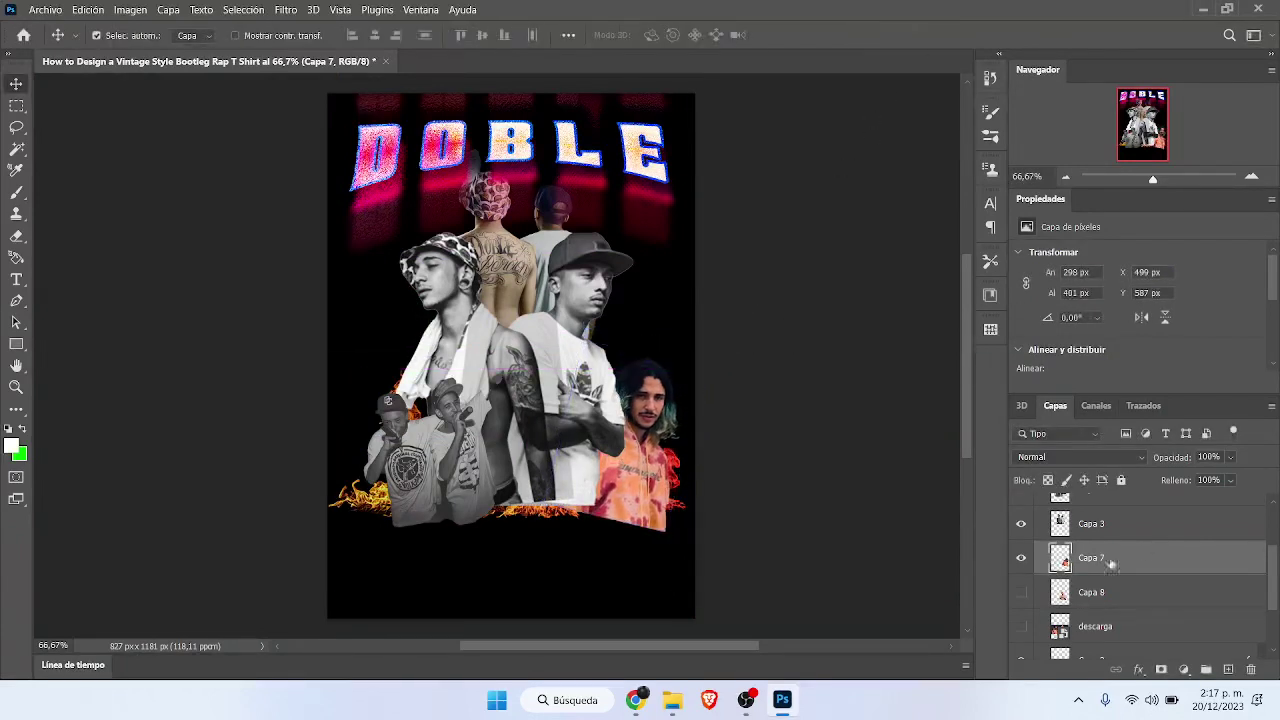
# Step: Show the descarga photo, hide Capa 7, and move descarga to the top of the fondo group above Capa 5
pyautogui.click(1021, 592)
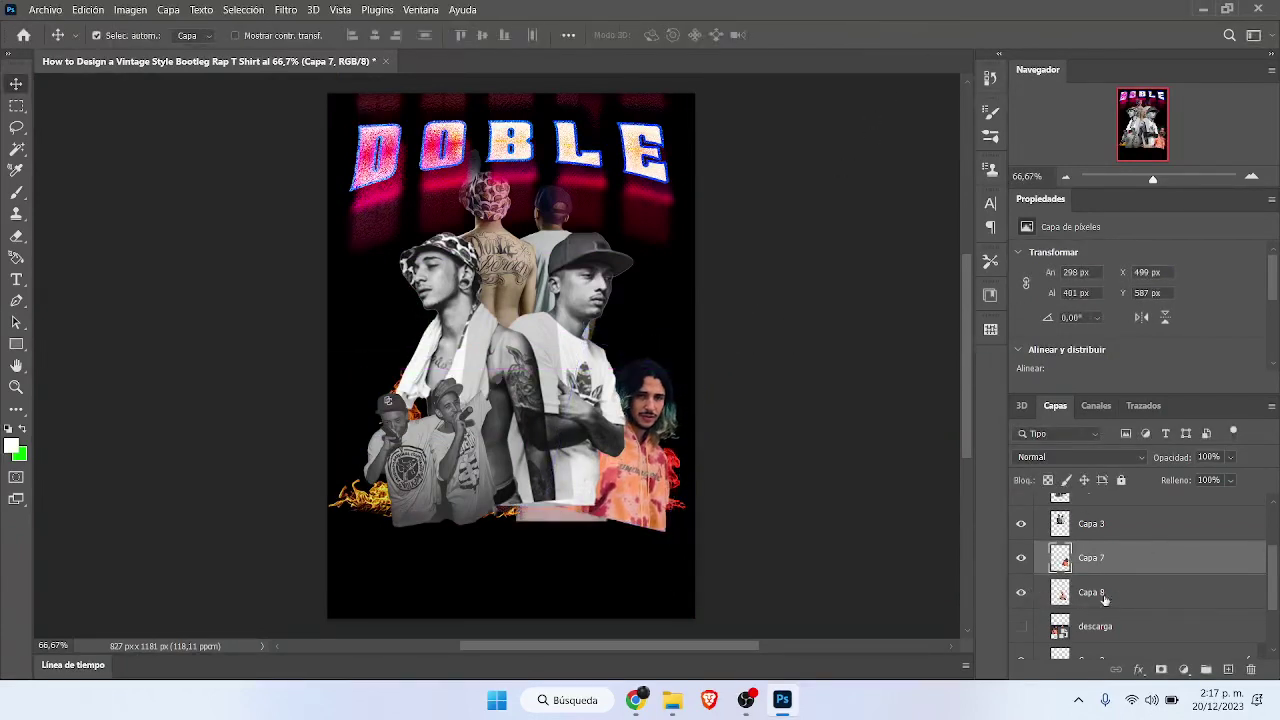
pyautogui.click(1021, 592)
pyautogui.click(1021, 626)
pyautogui.click(1140, 630)
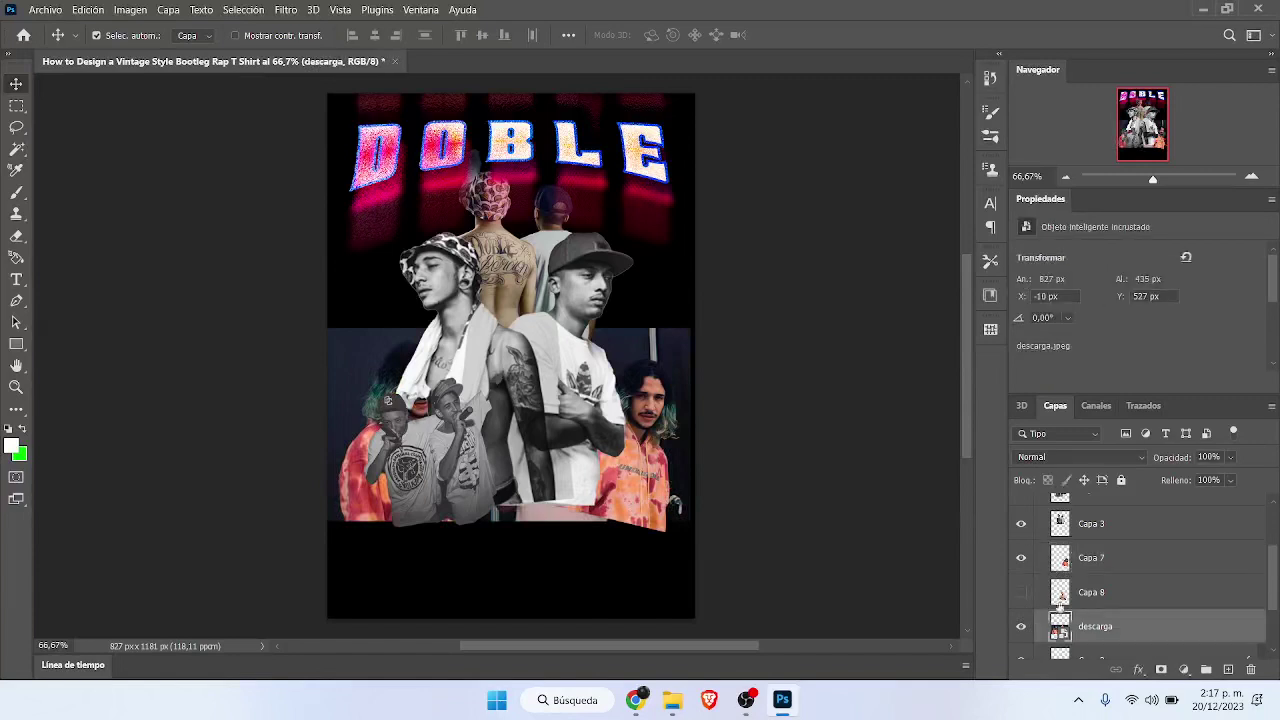
pyautogui.click(1021, 557)
pyautogui.moveTo(1085, 628); pyautogui.dragTo(1095, 515)
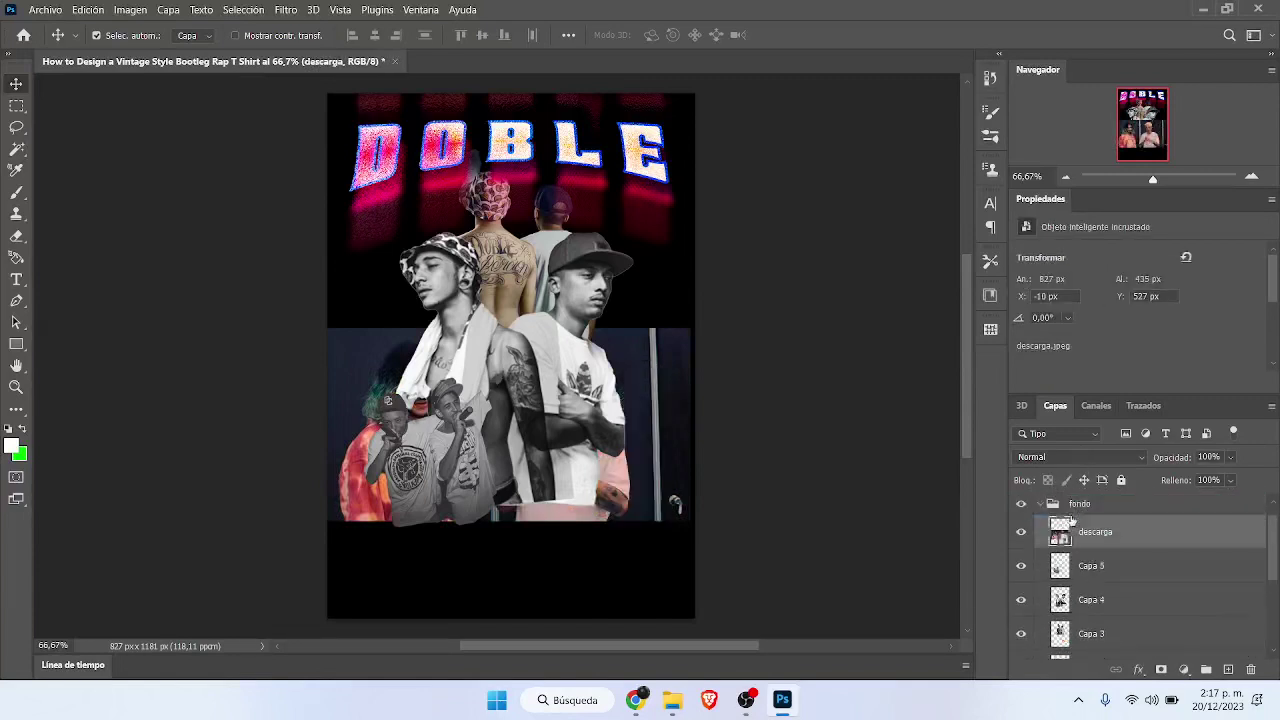
# Step: Select the two men in the descarga photo as the subject and copy them to a new layer
pyautogui.click(243, 9)
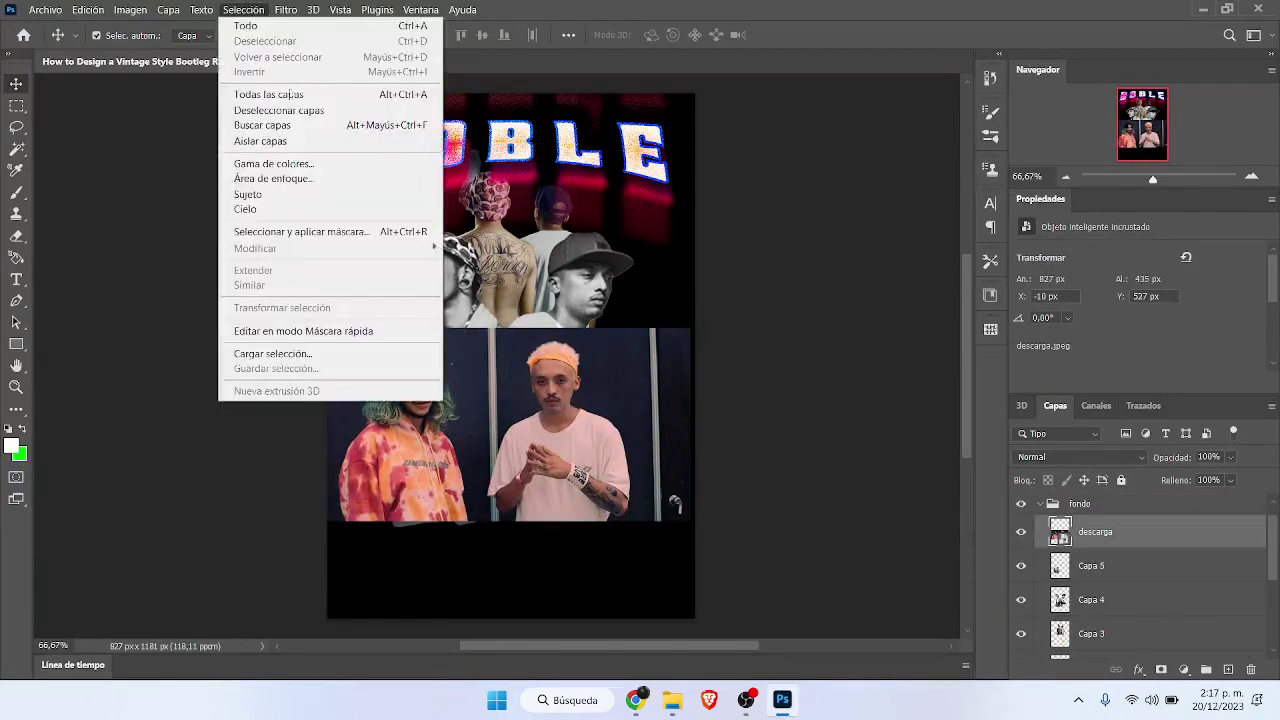
pyautogui.click(262, 204)
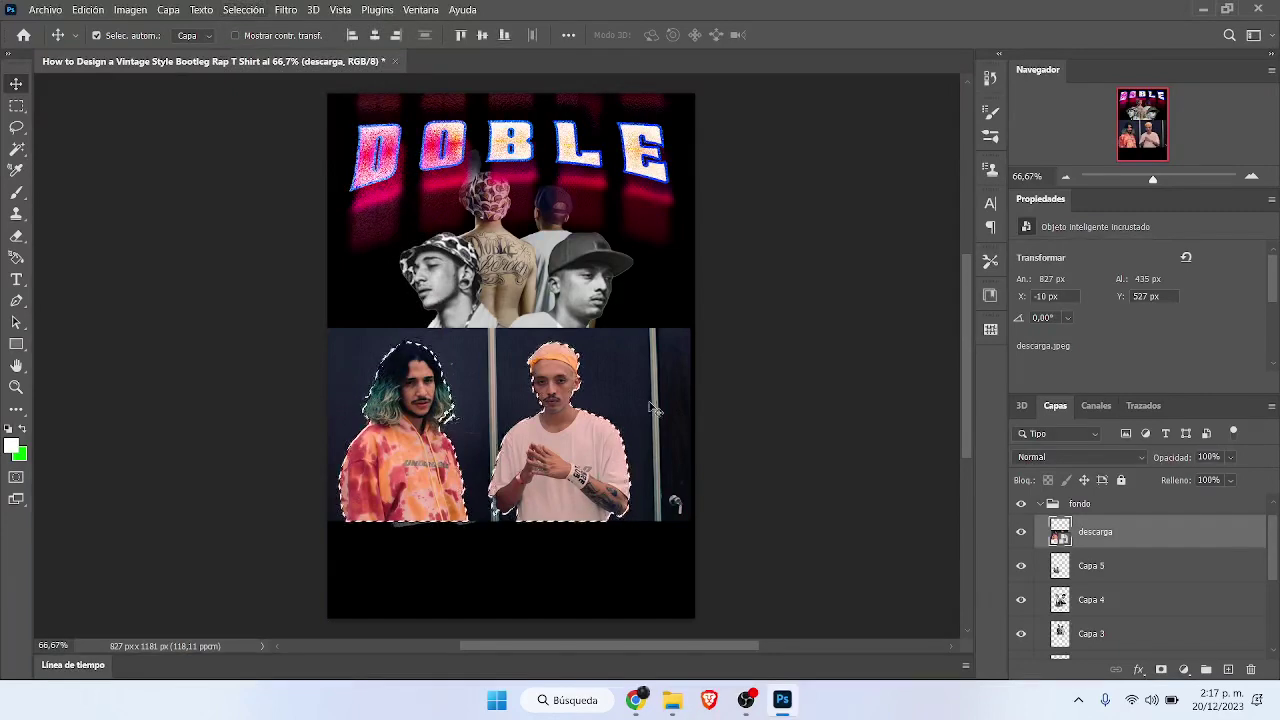
pyautogui.hotkey('ctrl', 'j')
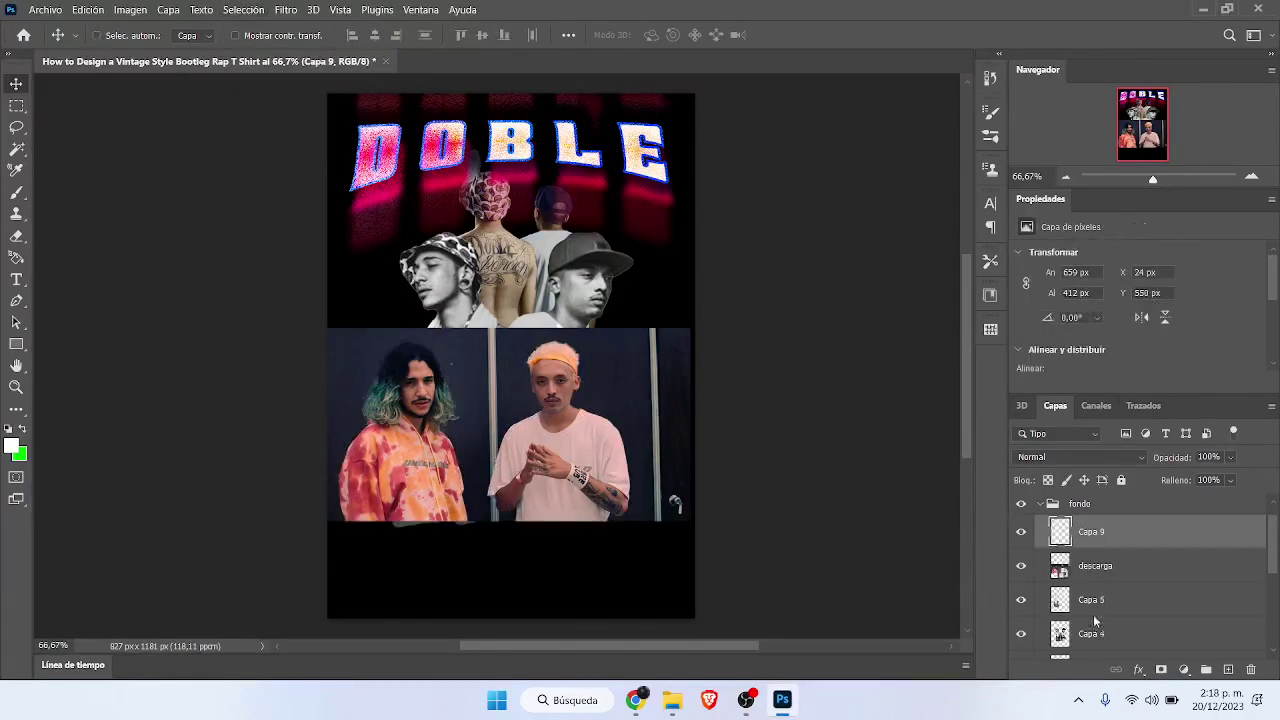
# Step: Hide descarga, scale the copied pair down to about 453 px wide, and hide that cut-out too
pyautogui.click(1021, 565)
pyautogui.hotkey('ctrl', 't')
pyautogui.moveTo(338, 338); pyautogui.dragTo(424, 403)
pyautogui.moveTo(507, 502); pyautogui.dragTo(491, 512)
pyautogui.press('Return')
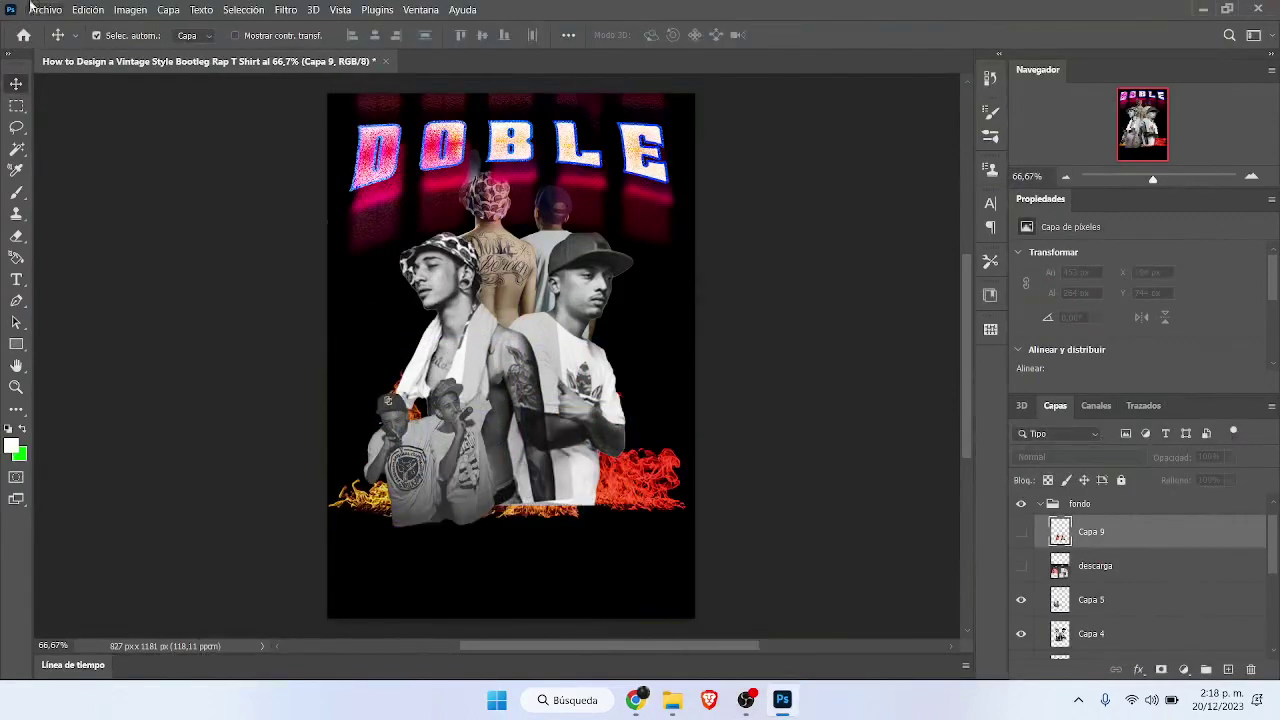
pyautogui.click(45, 9)
pyautogui.click(63, 306)
pyautogui.click(193, 162)
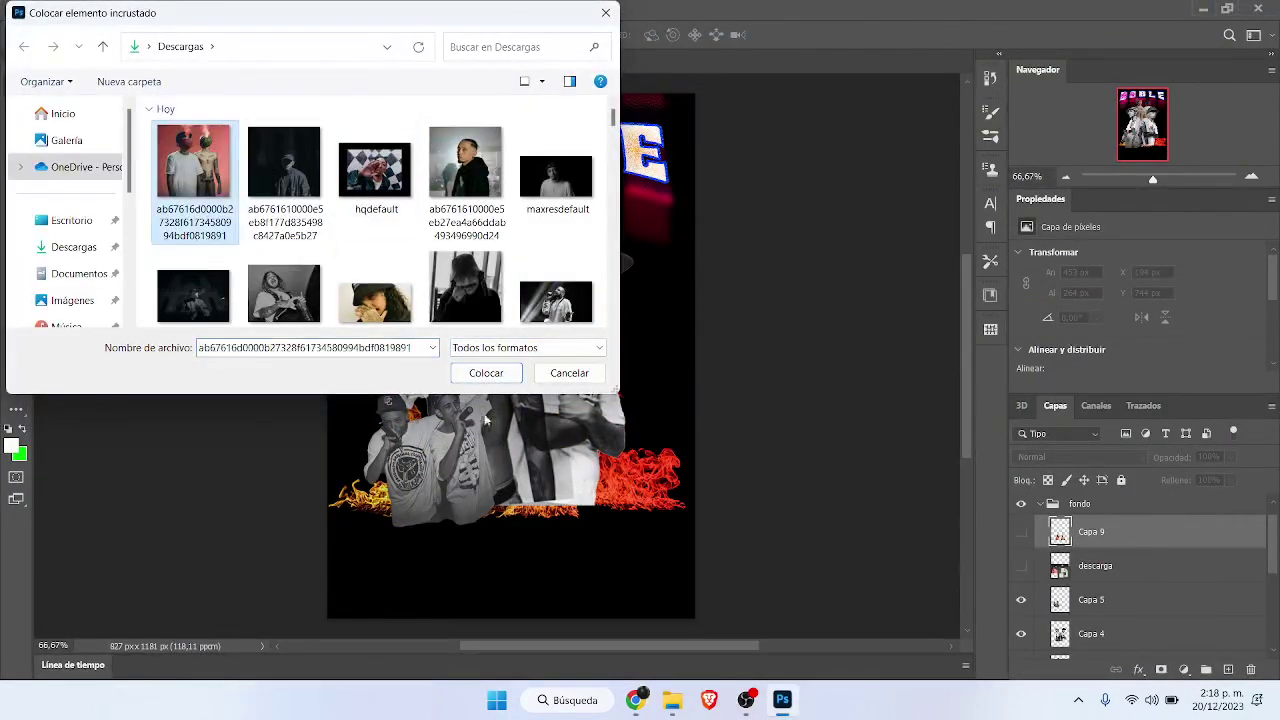
pyautogui.click(486, 372)
pyautogui.click(950, 35)
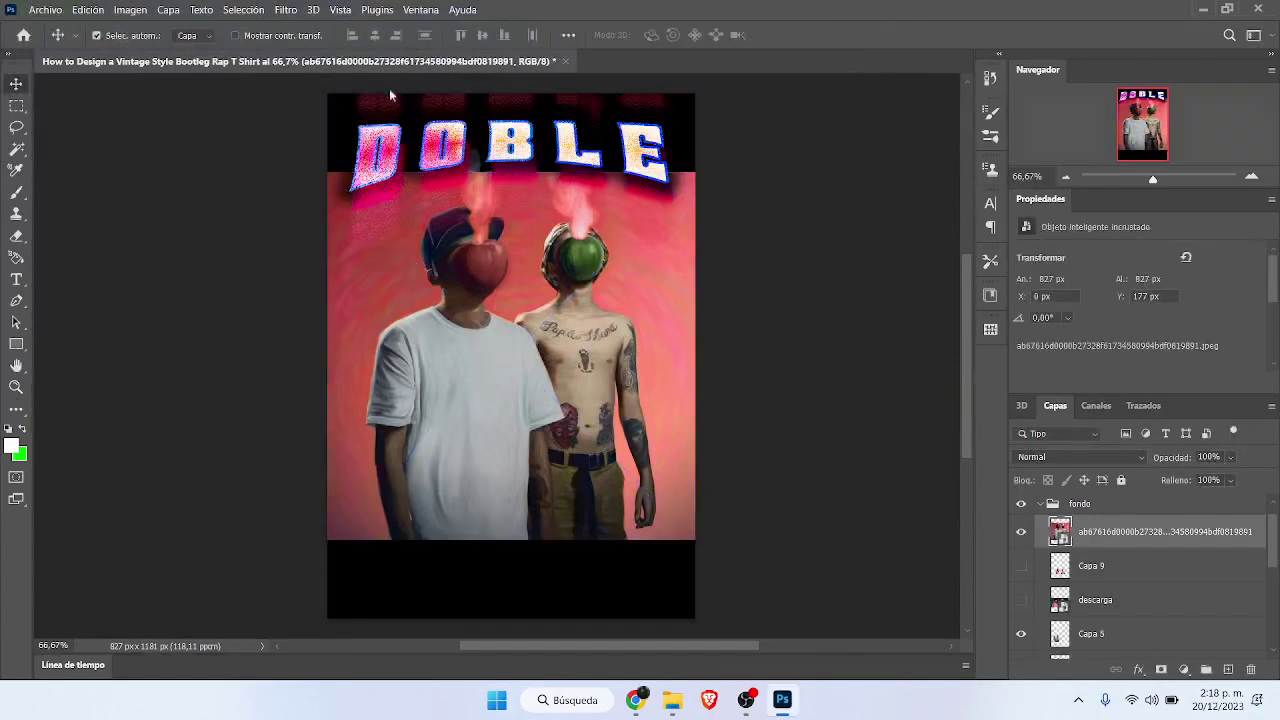
# Step: Select the two fruit-faced men as the subject, copy them to a new layer, and hide the source image
pyautogui.click(243, 9)
pyautogui.click(272, 195)
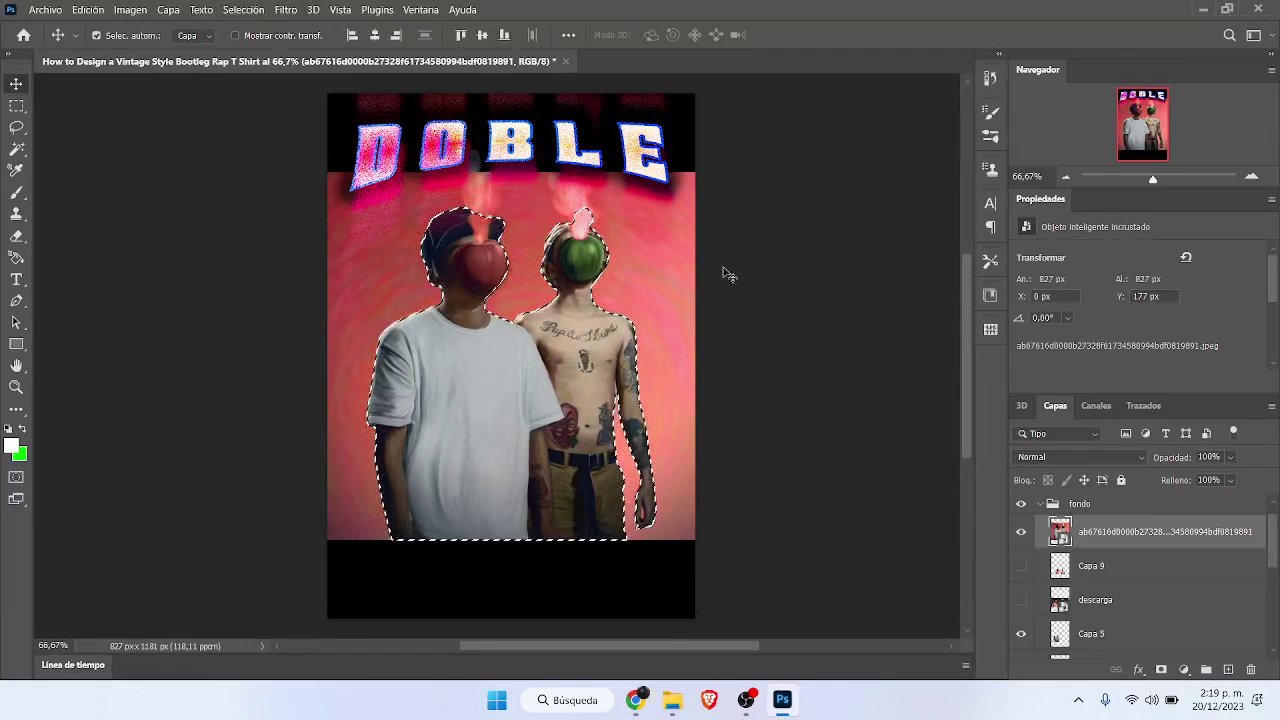
pyautogui.hotkey('ctrl', 'j')
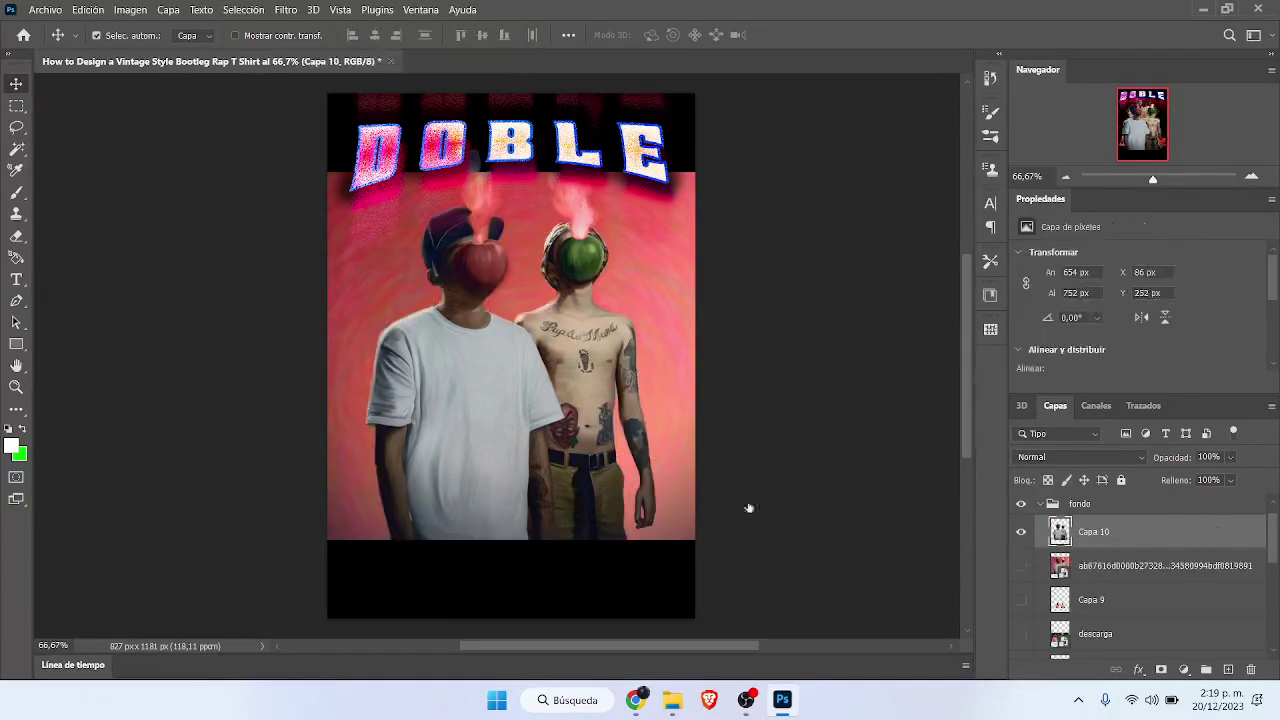
# Step: Scale the fruit-faced pair to about 50% and position it at the lower centre in front of the duo
pyautogui.hotkey('ctrl', 't')
pyautogui.moveTo(366, 206); pyautogui.dragTo(493, 369)
pyautogui.moveTo(621, 521); pyautogui.dragTo(590, 542)
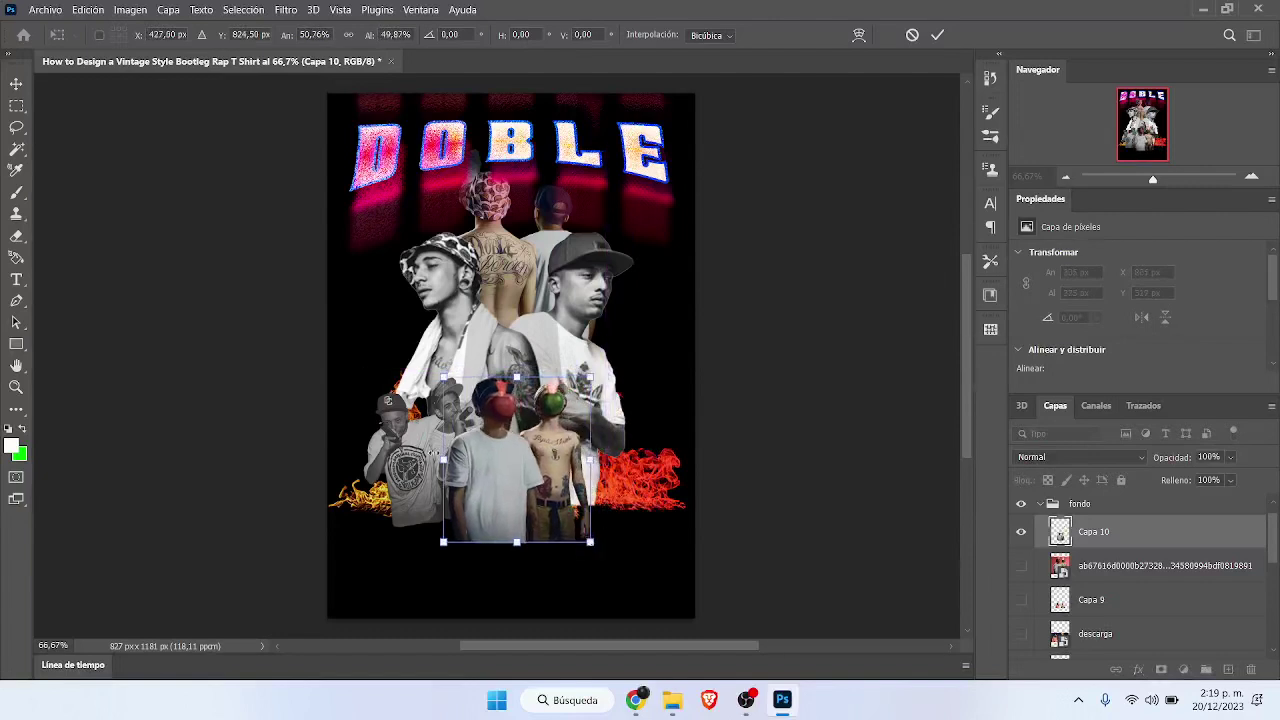
pyautogui.click(937, 35)
# Step: Lower the Capa 2 flames to Y 619 px, then show Capa 7 and move its man down to Y 638 px
pyautogui.click(645, 500)
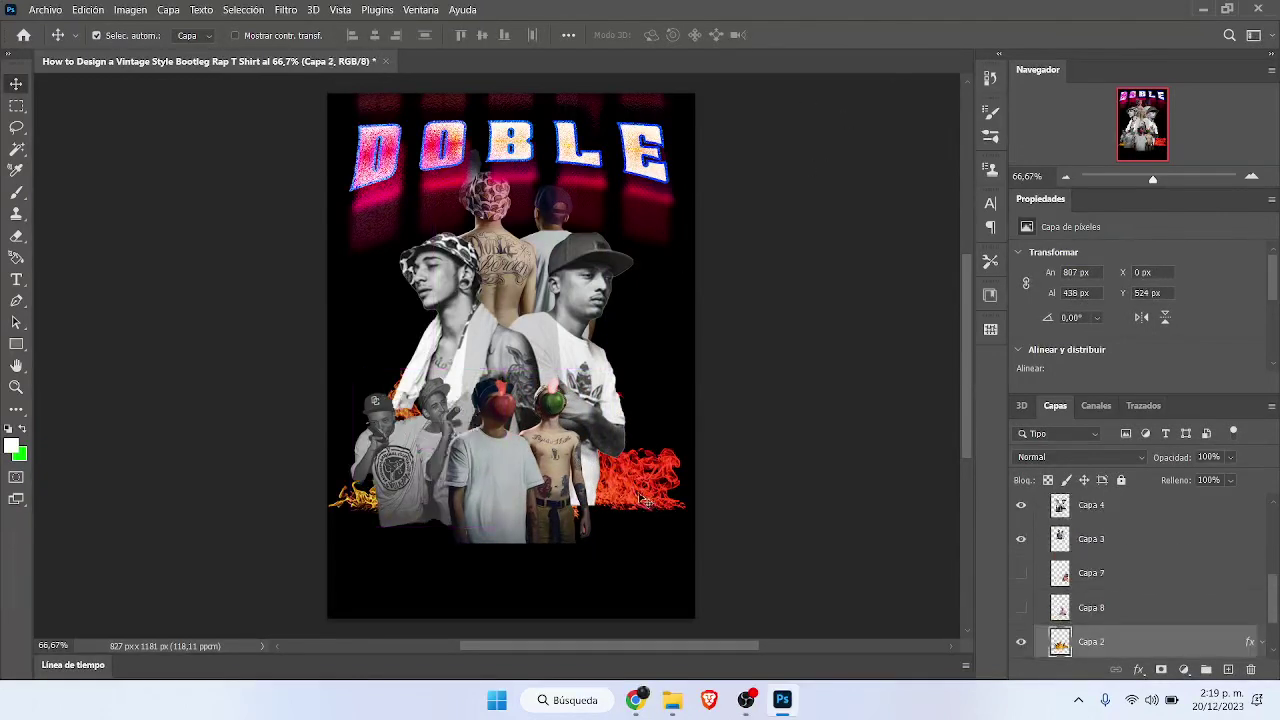
pyautogui.moveTo(645, 500); pyautogui.dragTo(648, 563)
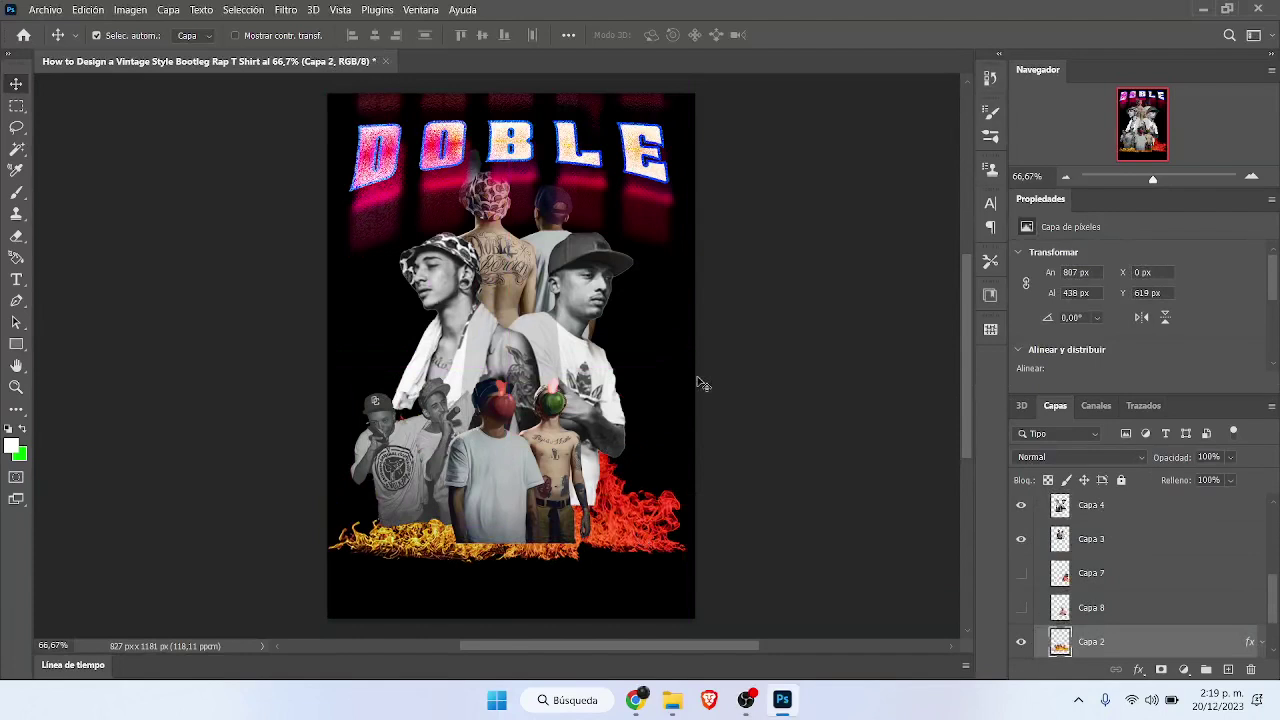
pyautogui.click(1021, 608)
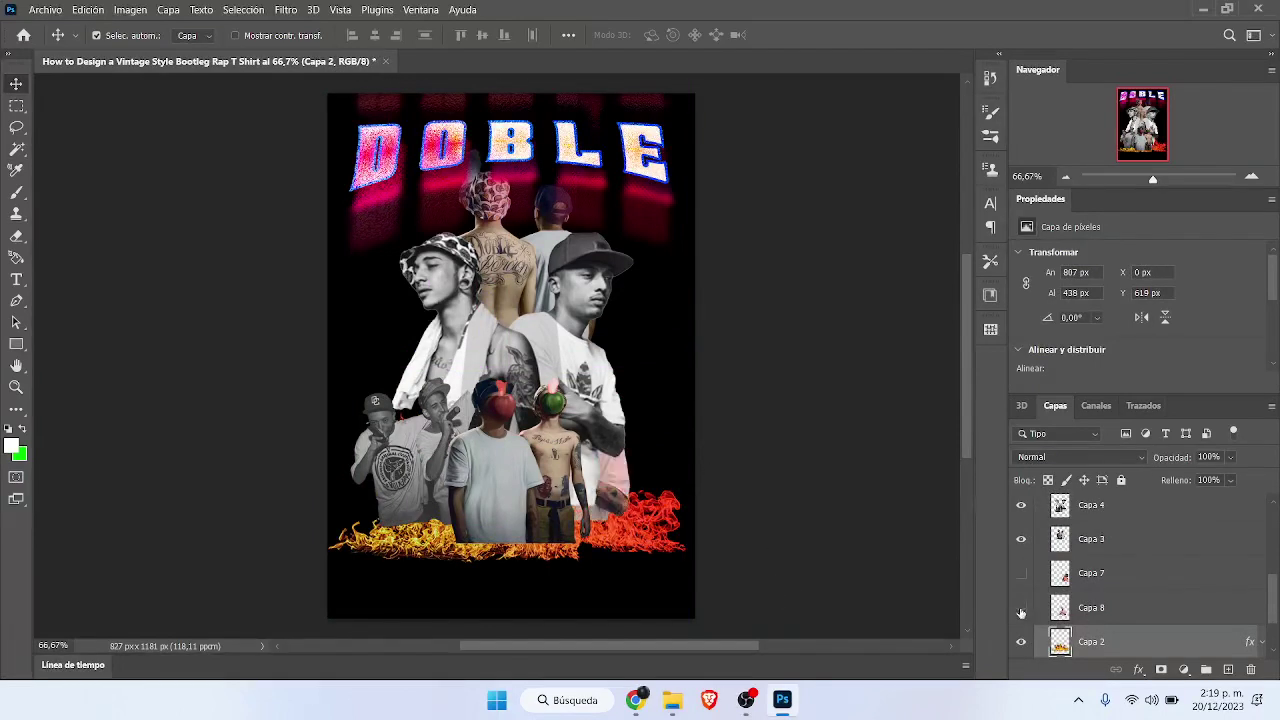
pyautogui.click(1021, 608)
pyautogui.click(1021, 573)
pyautogui.moveTo(631, 488); pyautogui.dragTo(628, 510)
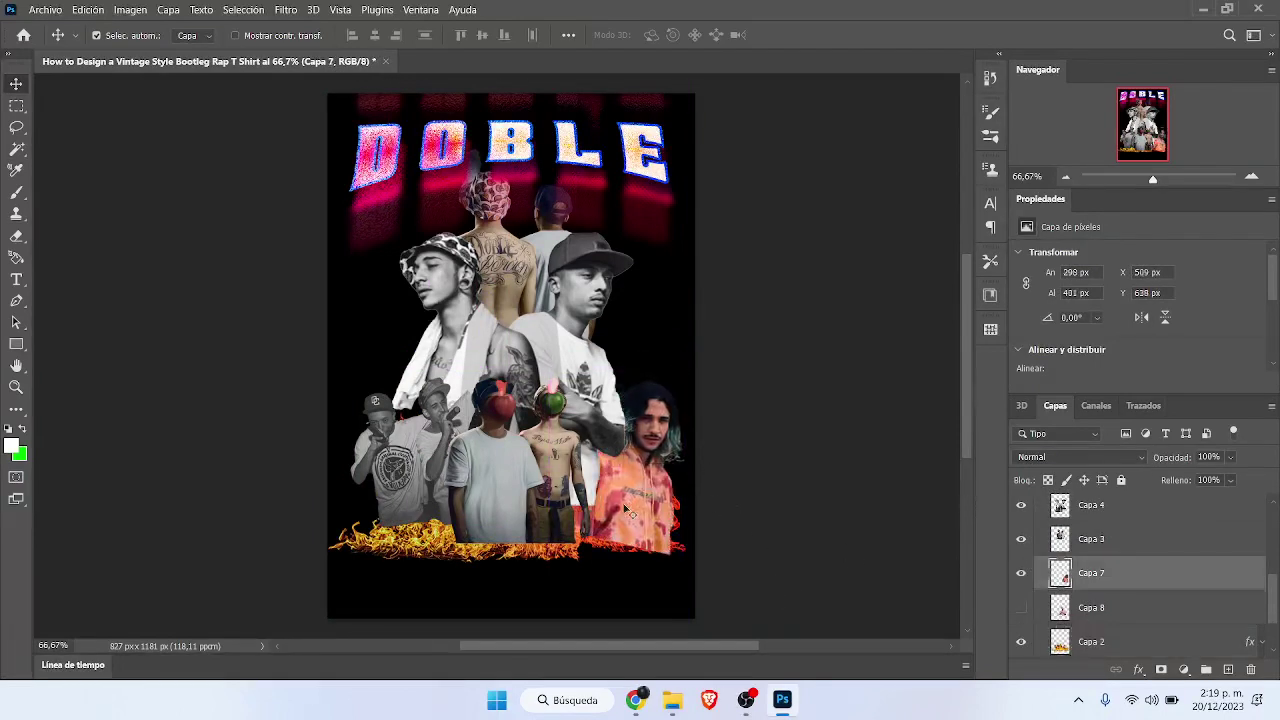
# Step: Show the Capa 8 man and move him behind the duo at the canvas's left edge, at X 0, Y 359 px
pyautogui.click(1088, 610)
pyautogui.hotkey('ctrl', 't')
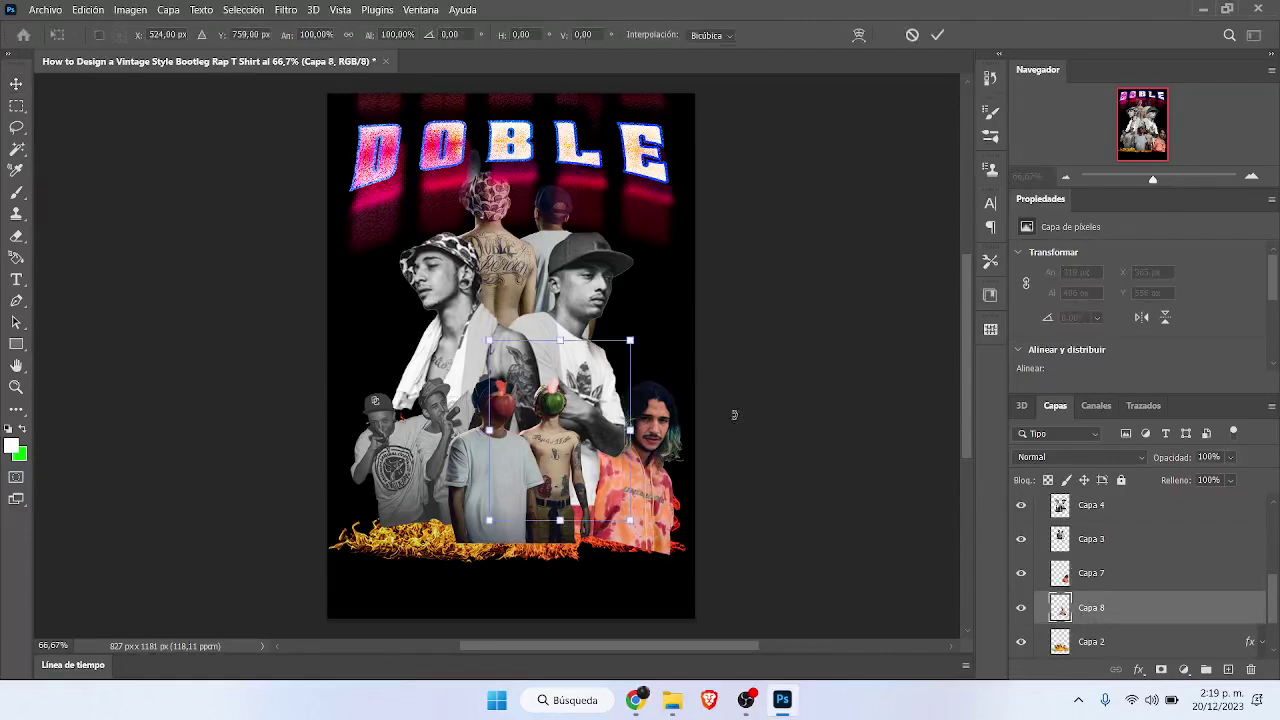
pyautogui.moveTo(584, 392); pyautogui.dragTo(420, 261)
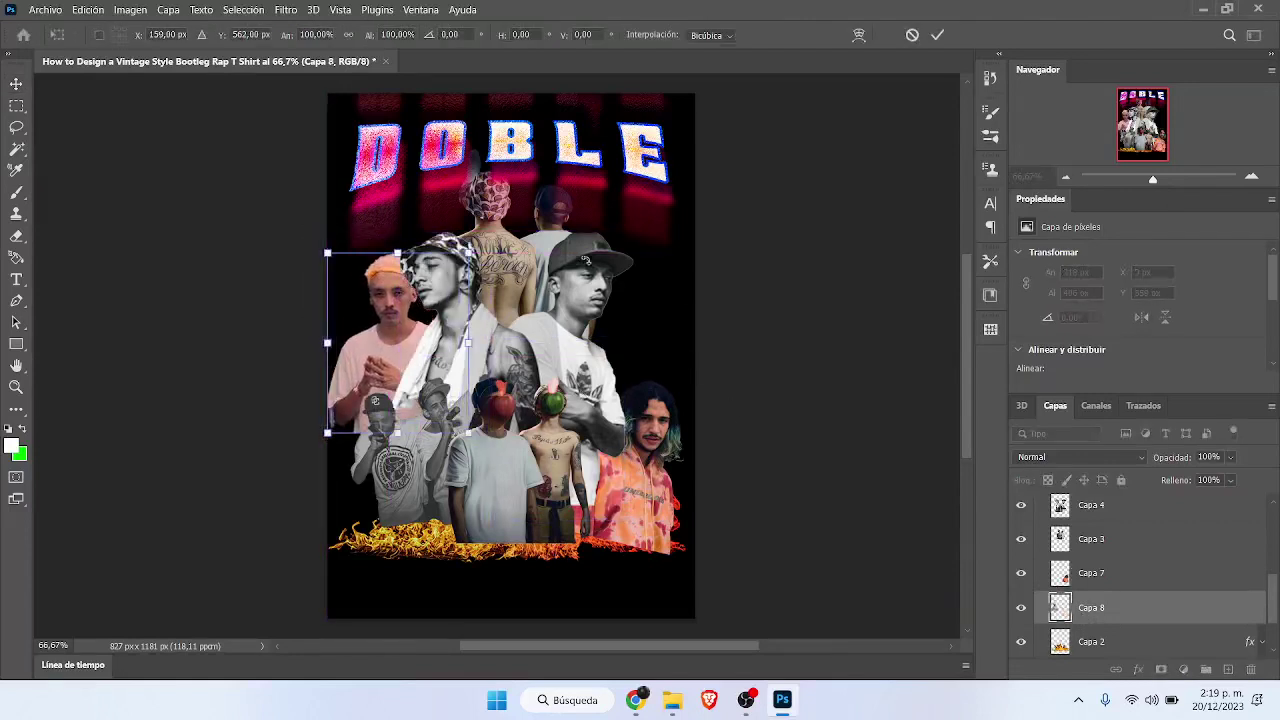
pyautogui.click(943, 35)
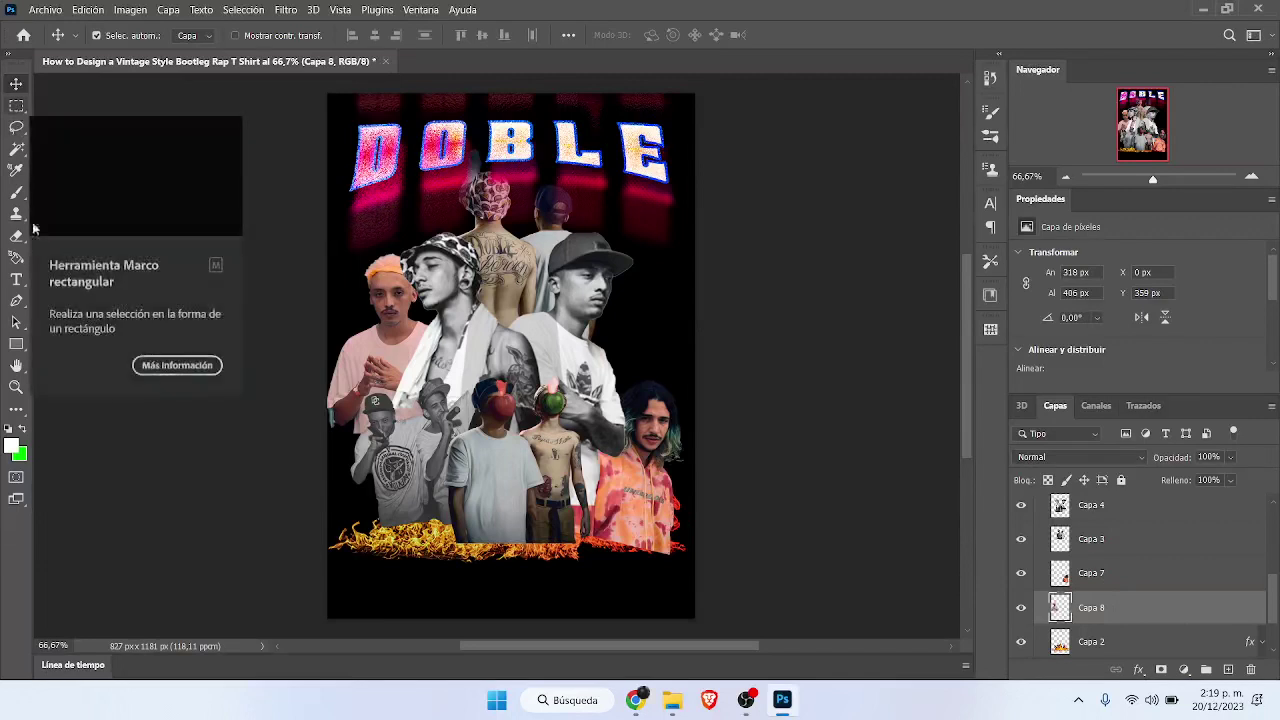
# Step: Draw a white ellipse behind the Capa 7 man and resize it to about 329 by 353 px
pyautogui.click(16, 344)
pyautogui.rightClick(10, 350)
pyautogui.click(100, 355)
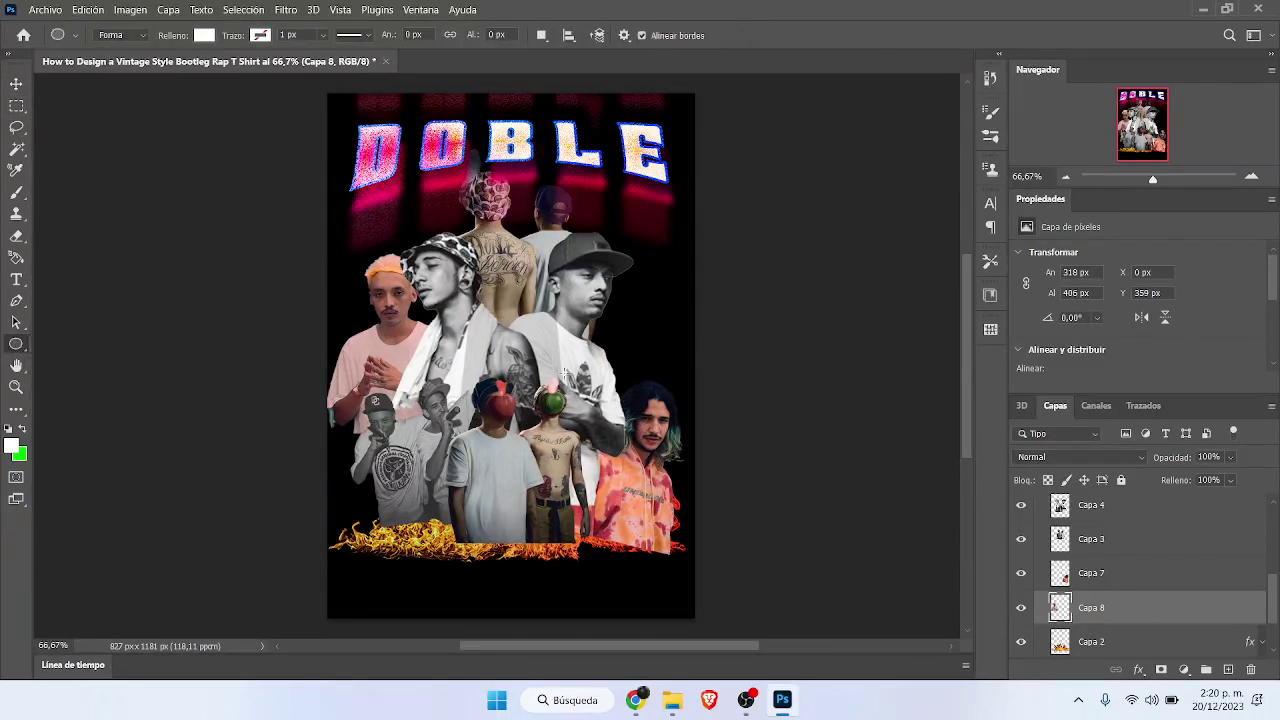
pyautogui.moveTo(557, 363); pyautogui.dragTo(711, 542)
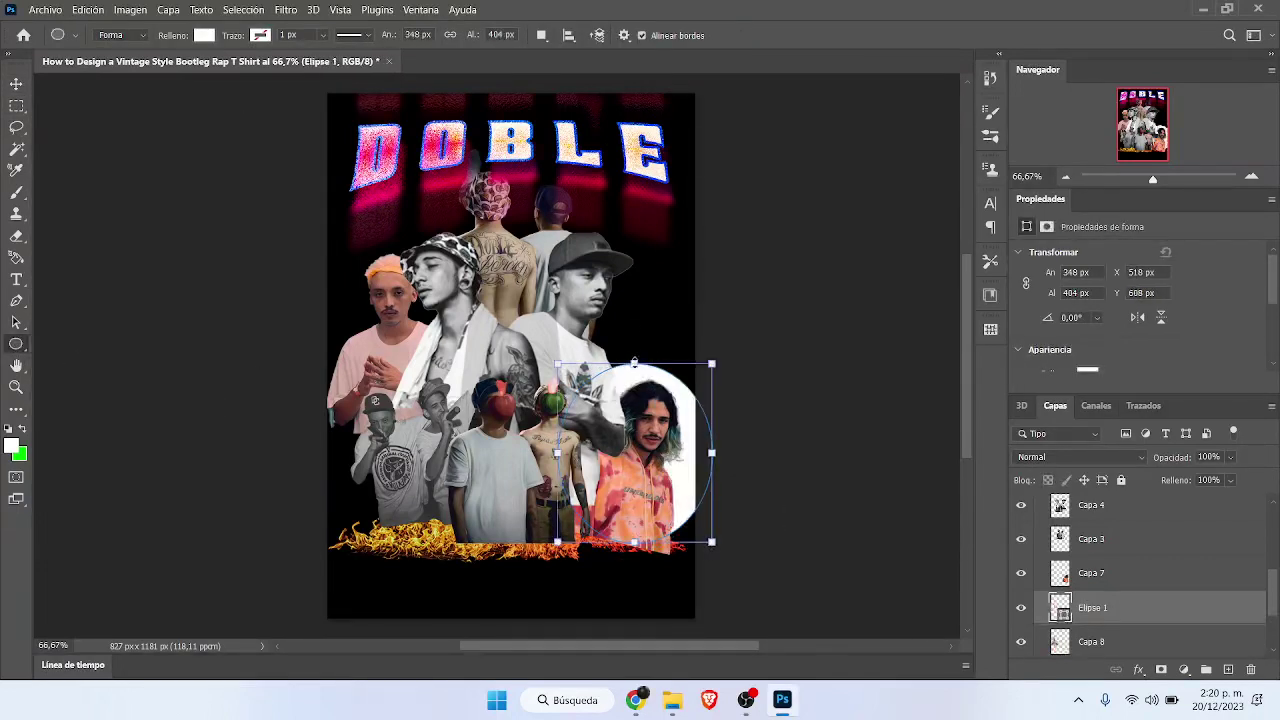
pyautogui.moveTo(634, 361); pyautogui.dragTo(636, 386)
pyautogui.moveTo(711, 462); pyautogui.dragTo(703, 463)
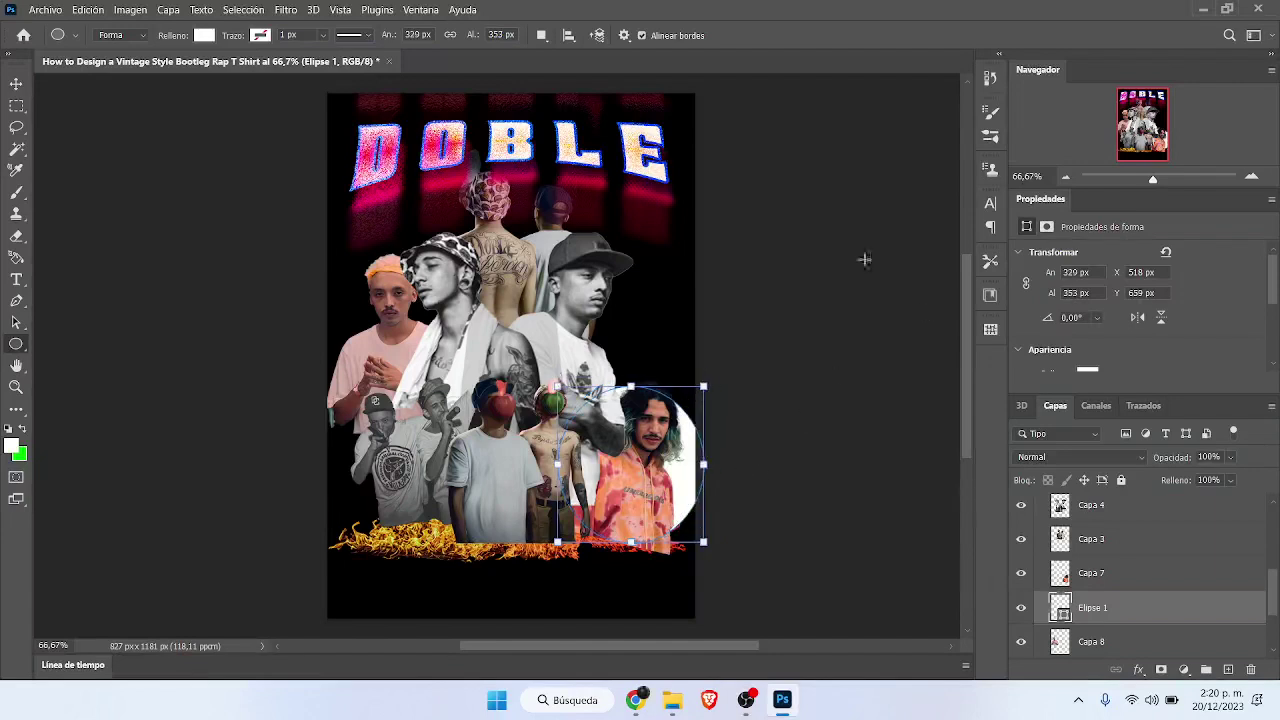
# Step: Create another 329 by 353 px ellipse behind the duo's heads and fill it with crimson red
pyautogui.click(203, 36)
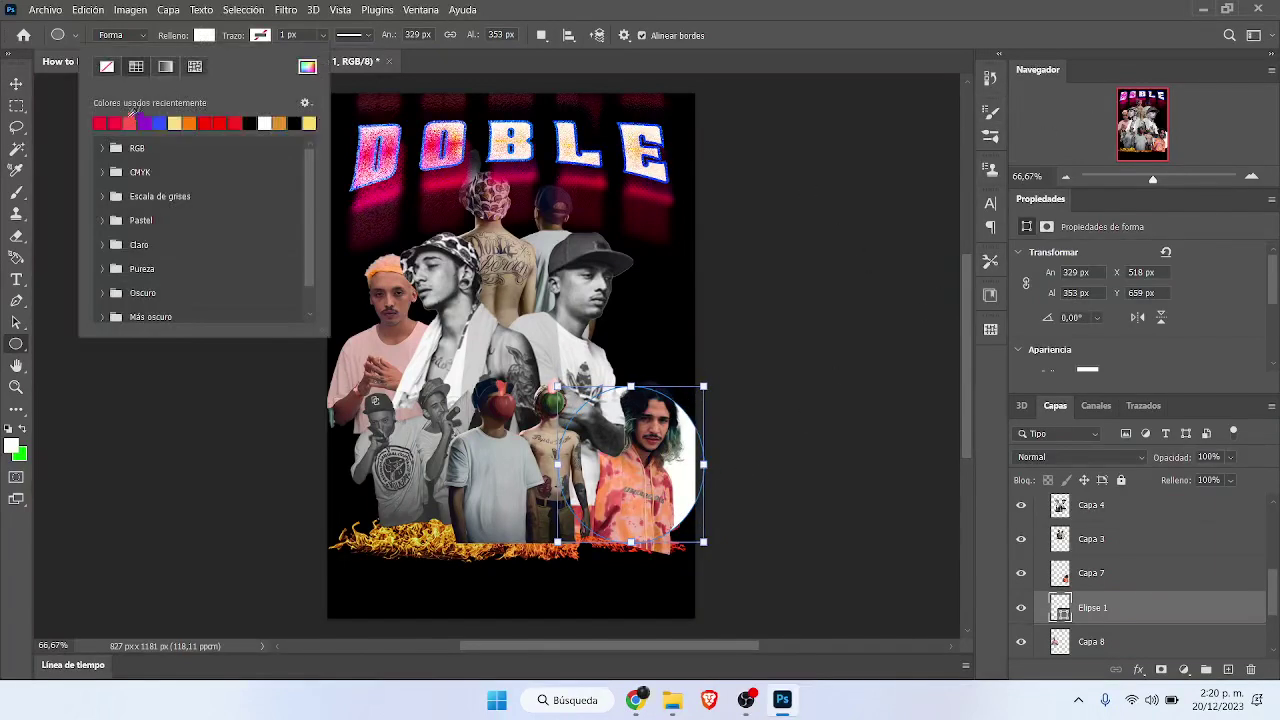
pyautogui.click(387, 155)
pyautogui.press('Return')
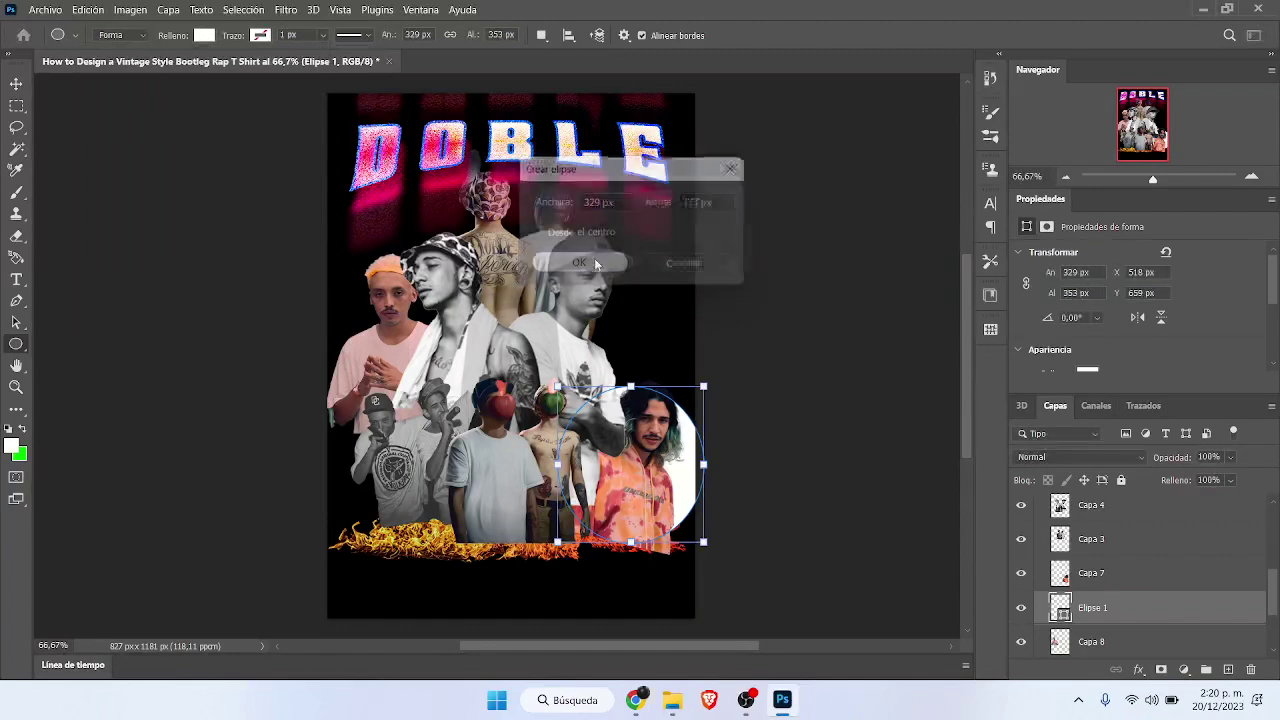
pyautogui.click(203, 35)
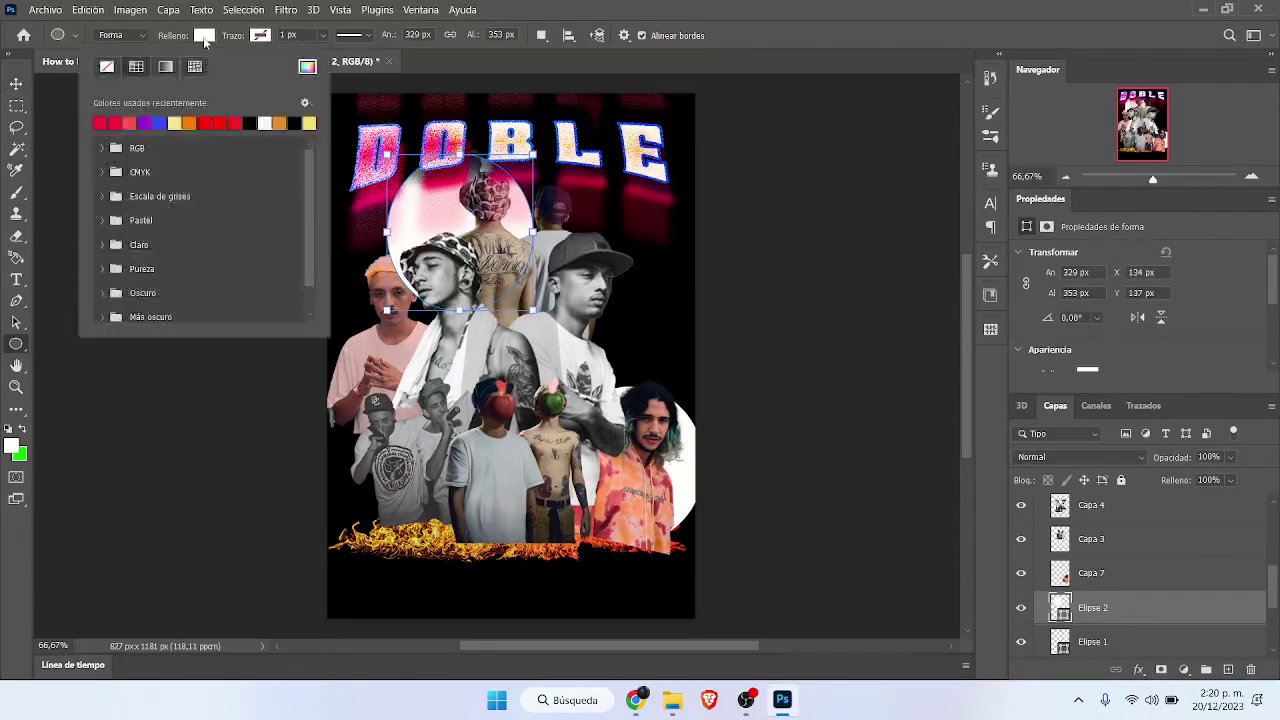
pyautogui.click(103, 123)
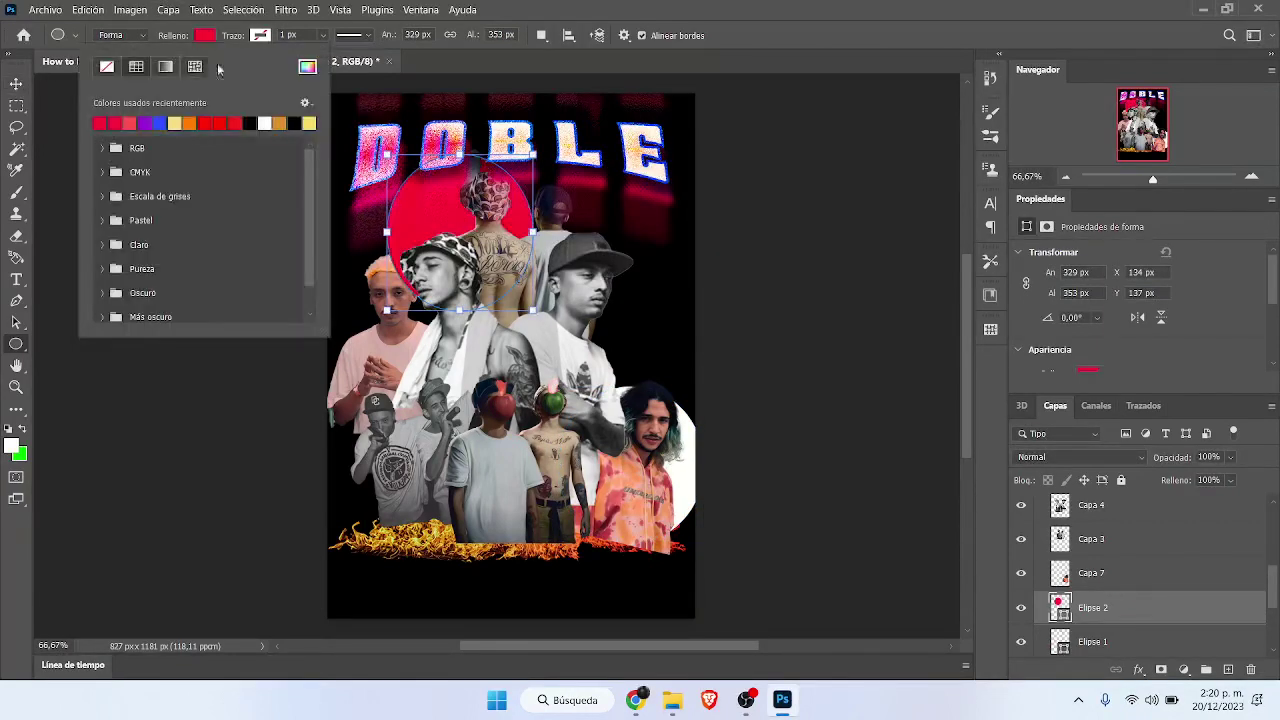
# Step: Delete the white ellipse behind the Capa 7 man
pyautogui.click(16, 84)
pyautogui.click(690, 450)
pyautogui.click(694, 488)
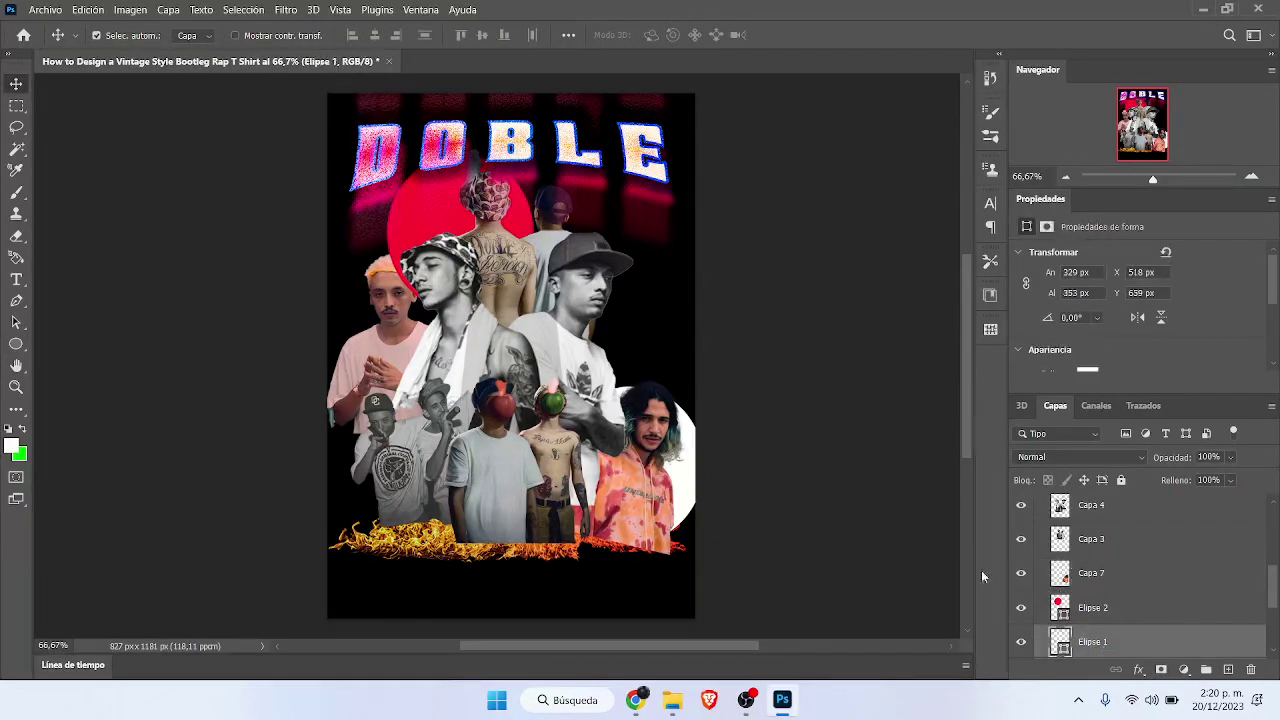
pyautogui.press('Delete')
# Step: Duplicate the red ellipse and move the copy behind the Capa 7 man at the lower right of the canvas
pyautogui.click(1160, 607)
pyautogui.hotkey('ctrl', 'j')
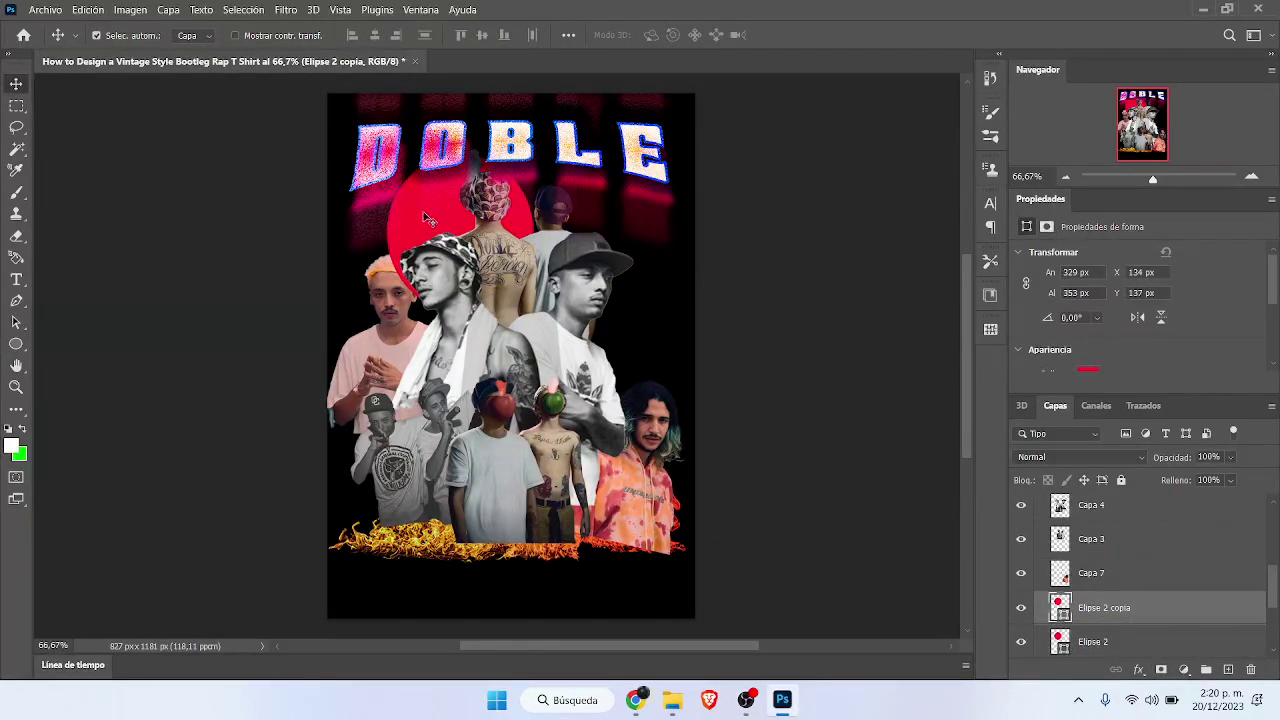
pyautogui.moveTo(497, 368); pyautogui.dragTo(632, 440)
pyautogui.moveTo(630, 488); pyautogui.dragTo(620, 505)
# Step: Resize the red ellipse copy to about 328 by 356 px and shift it to X 525, Y 656 px
pyautogui.hotkey('ctrl', 't')
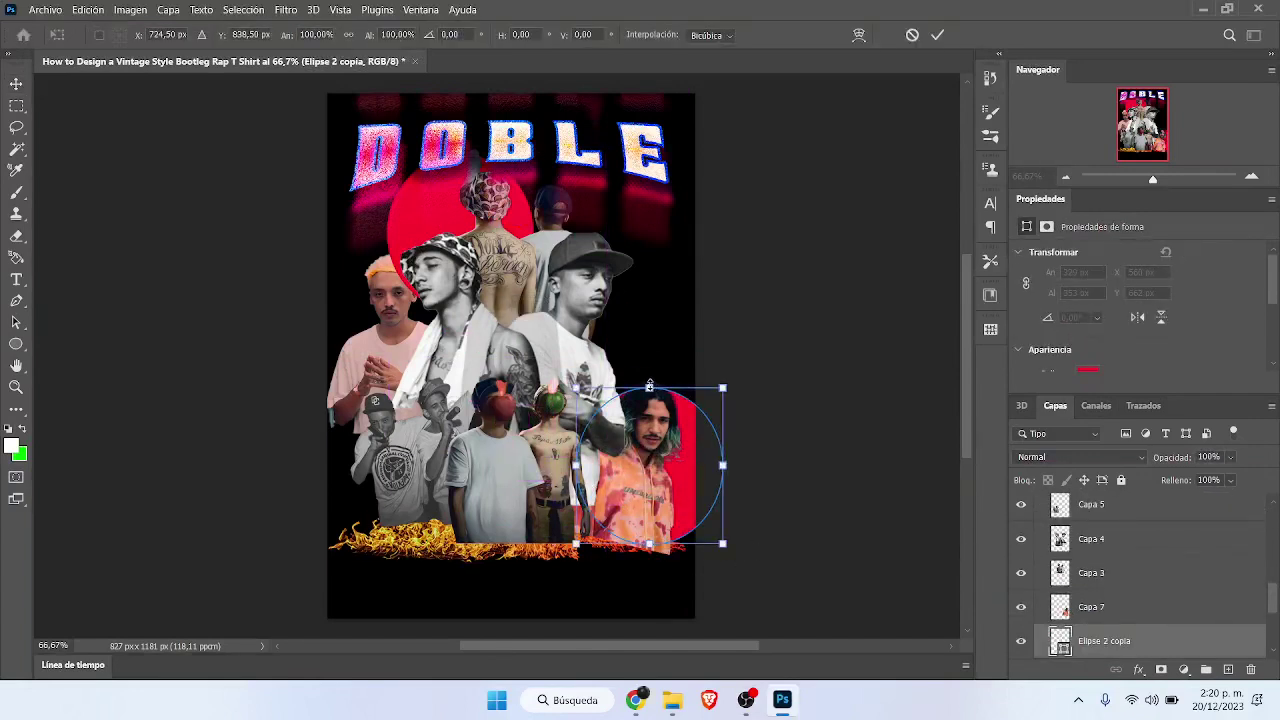
pyautogui.moveTo(649, 388); pyautogui.dragTo(649, 386)
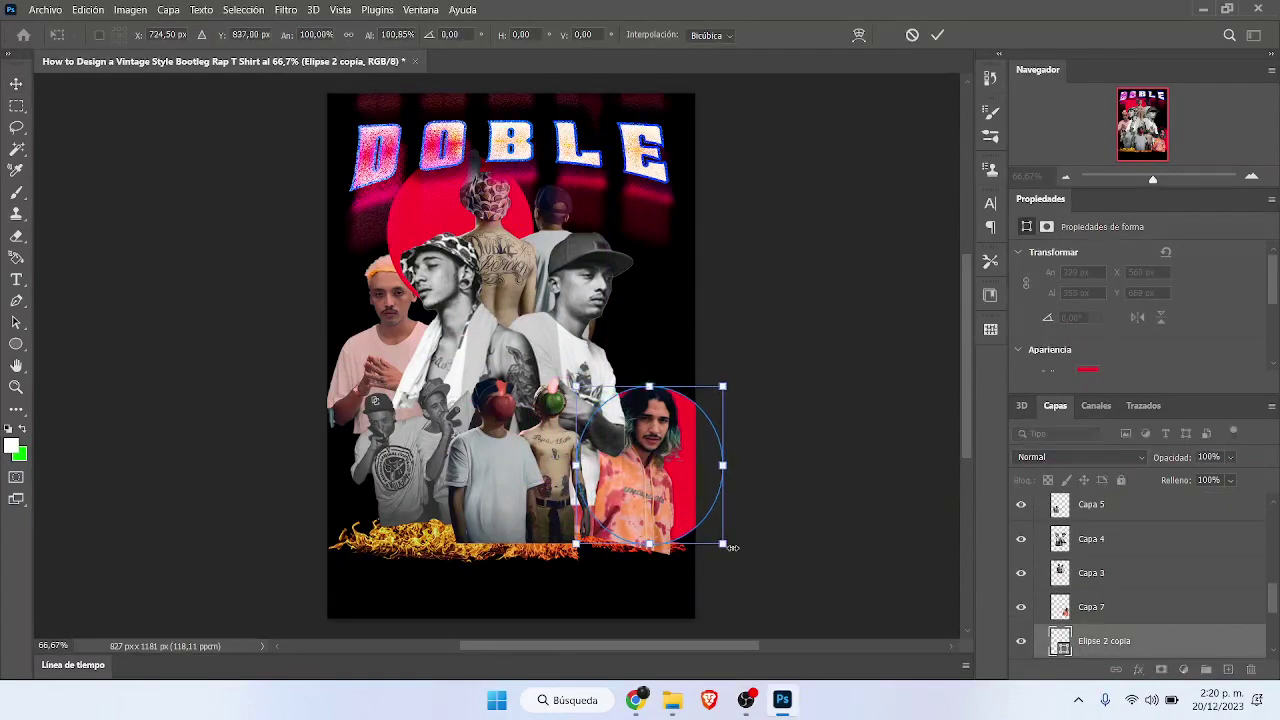
pyautogui.moveTo(733, 547); pyautogui.dragTo(733, 565)
pyautogui.moveTo(699, 497); pyautogui.dragTo(682, 497)
pyautogui.press('Return')
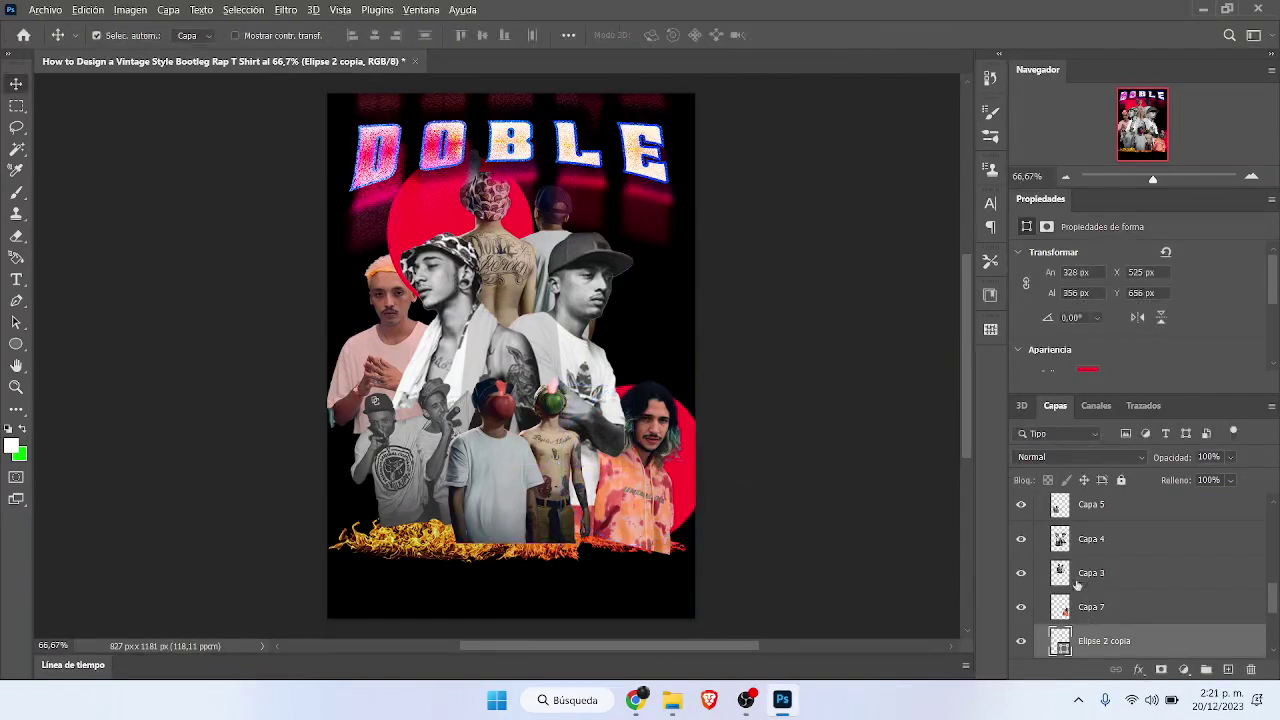
# Step: Clip the Capa 7 man to the red ellipse copy directly beneath his layer
pyautogui.click(1021, 607)
pyautogui.click(1021, 607)
pyautogui.moveTo(1104, 641); pyautogui.dragTo(1092, 556)
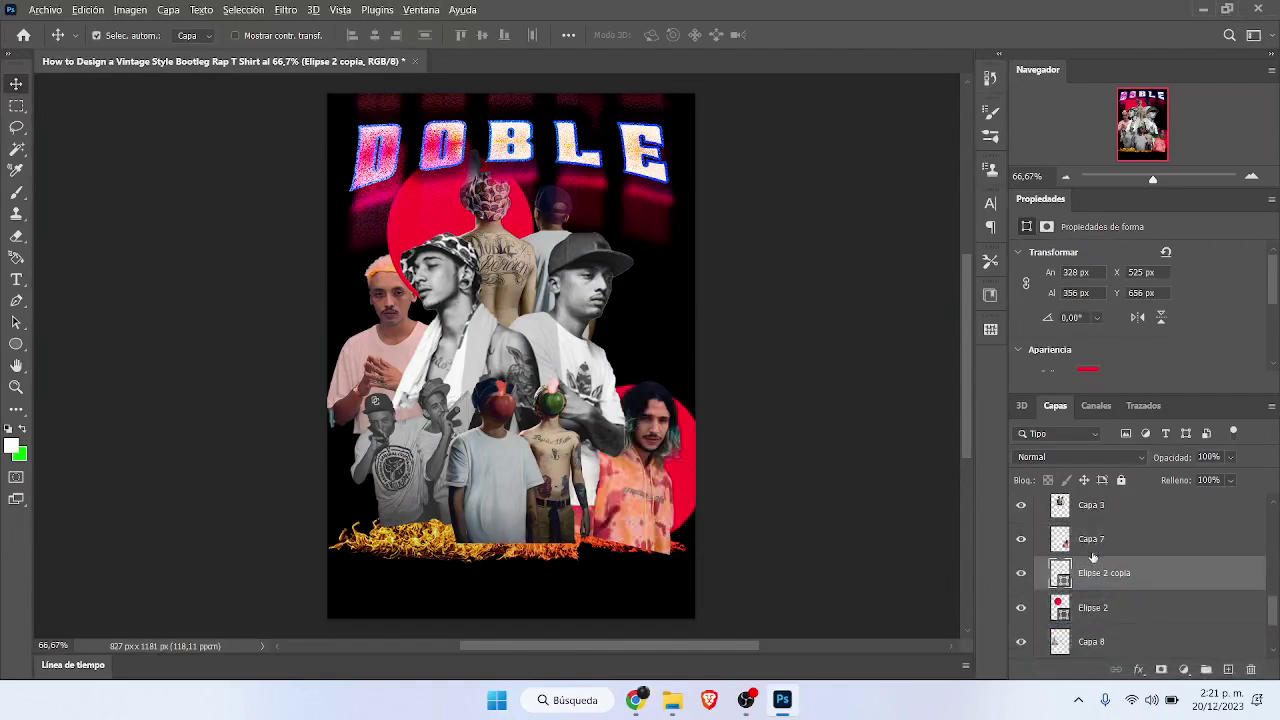
pyautogui.keyDown('alt'); pyautogui.click(1092, 556); pyautogui.keyUp('alt')
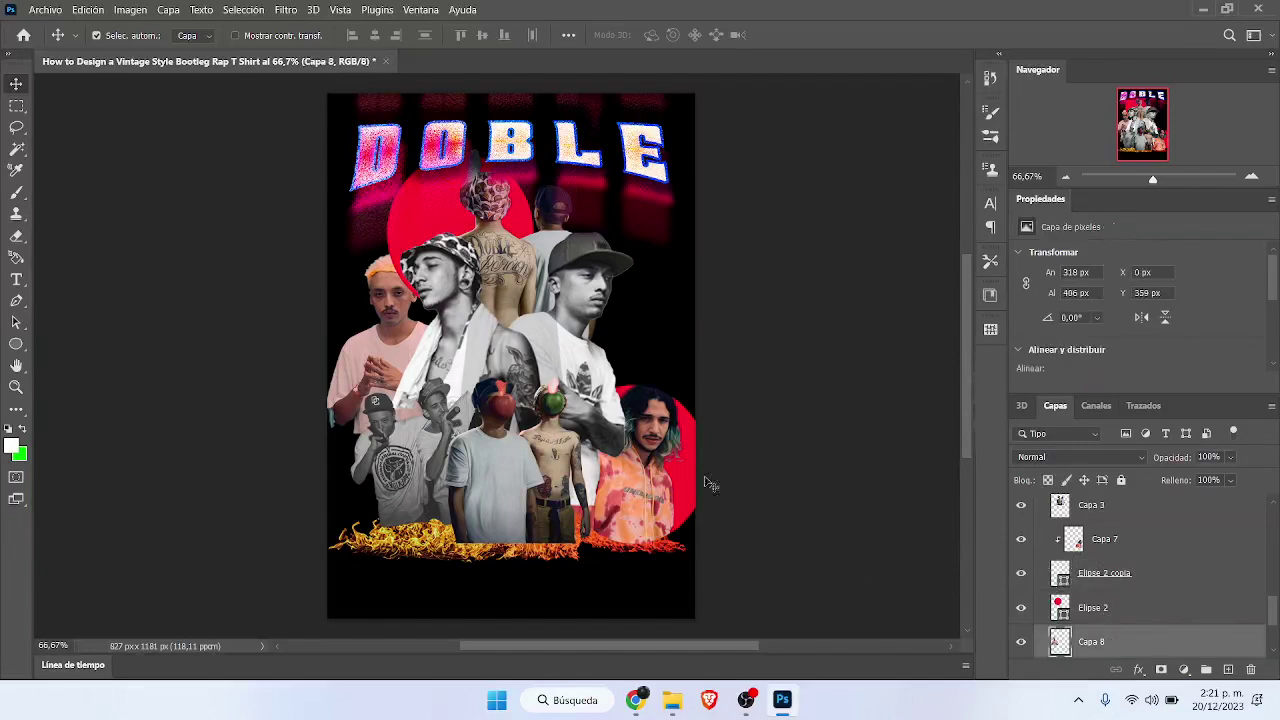
# Step: Move the original red ellipse over the Capa 8 man, to X -25, Y 359 px
pyautogui.click(454, 219)
pyautogui.moveTo(409, 243); pyautogui.dragTo(342, 287)
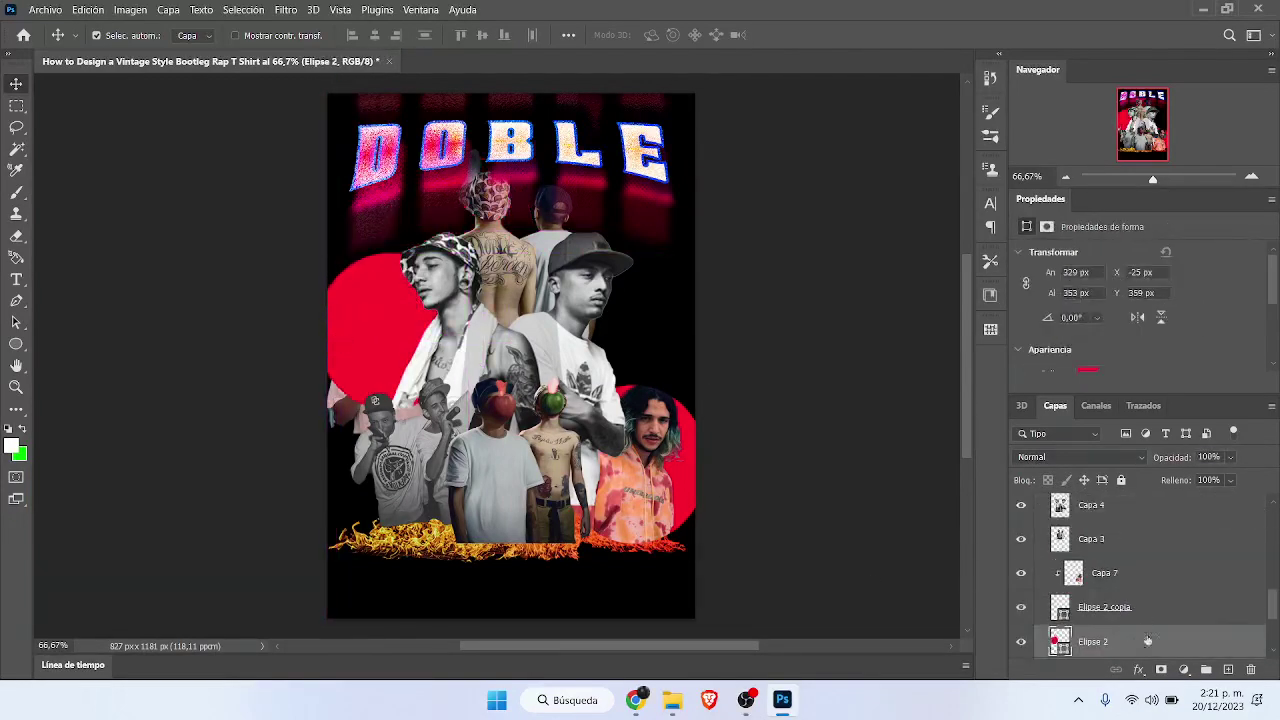
pyautogui.scroll(-3, 1130, 620)
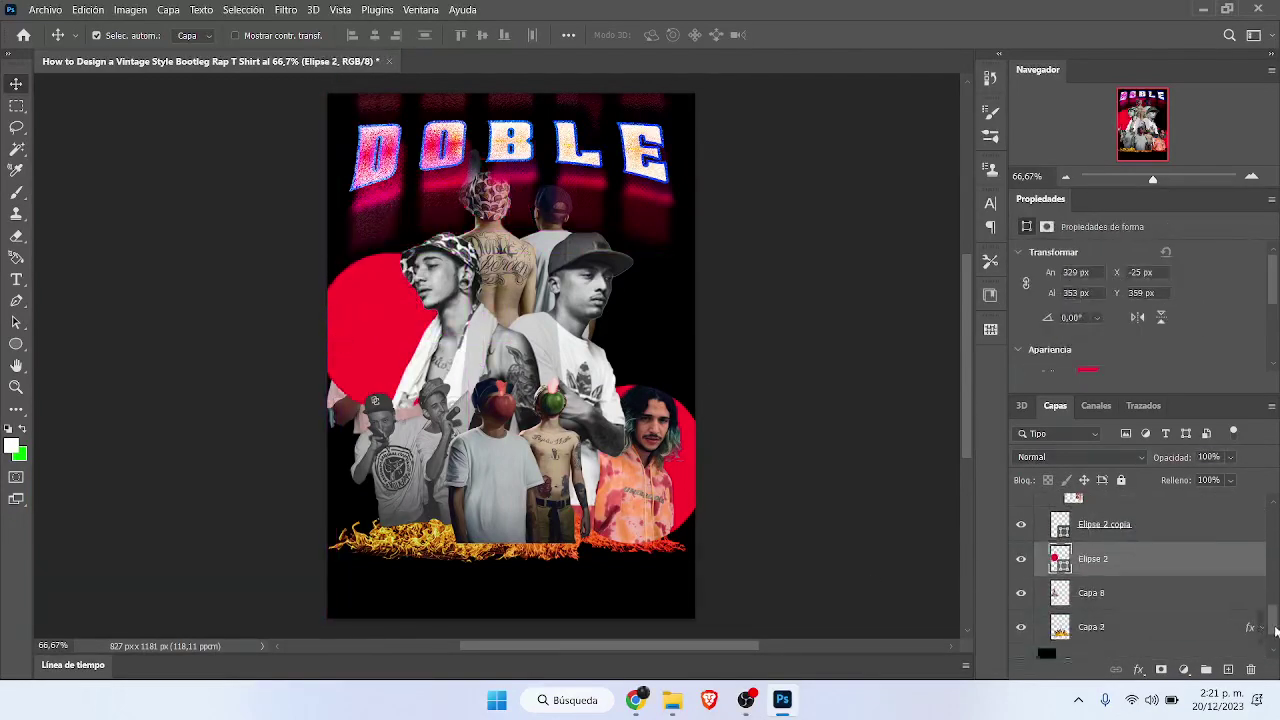
# Step: Place the original red ellipse beneath the Capa 8 layer and clip the Capa 8 man to it
pyautogui.moveTo(1100, 598); pyautogui.dragTo(1098, 618)
pyautogui.keyDown('alt'); pyautogui.click(1095, 585); pyautogui.keyUp('alt')
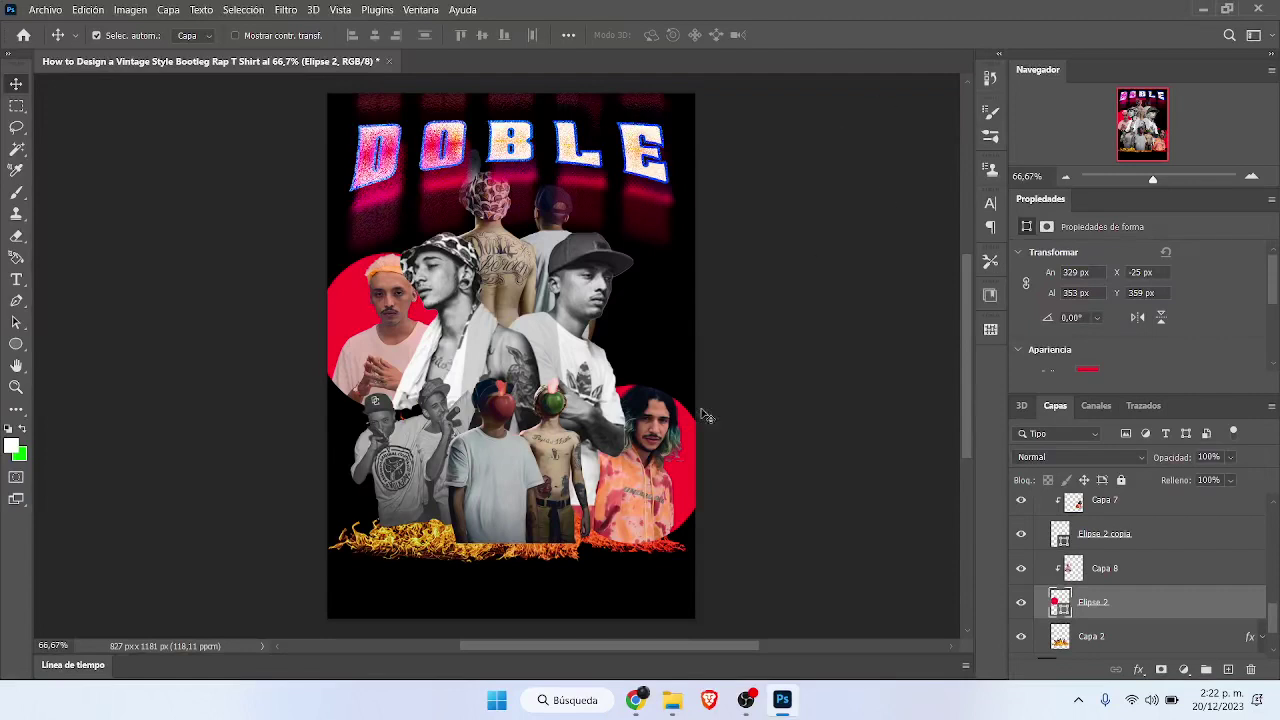
# Step: Add a PORCIÓN text layer above doble copia 2 in the letras group, over the lower part of the canvas
pyautogui.scroll(5, 1108, 560)
pyautogui.click(1040, 507)
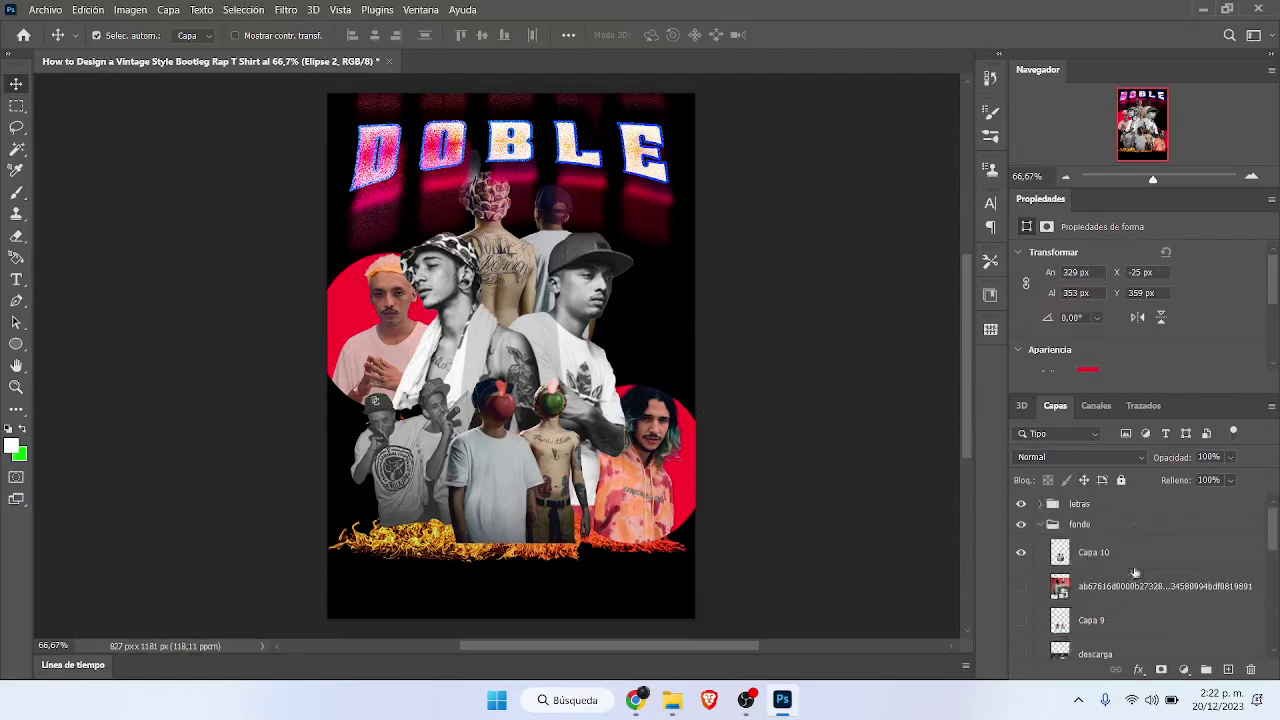
pyautogui.click(1051, 507)
pyautogui.click(1040, 504)
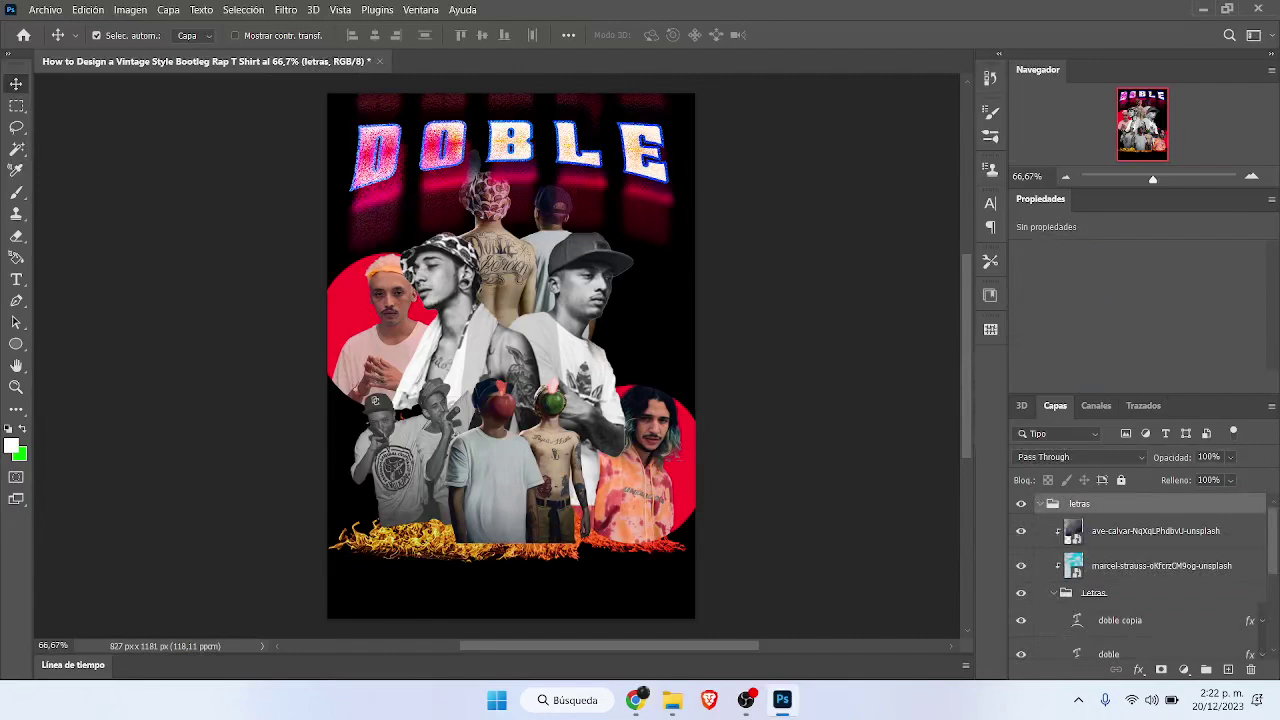
pyautogui.scroll(-5, 1178, 587)
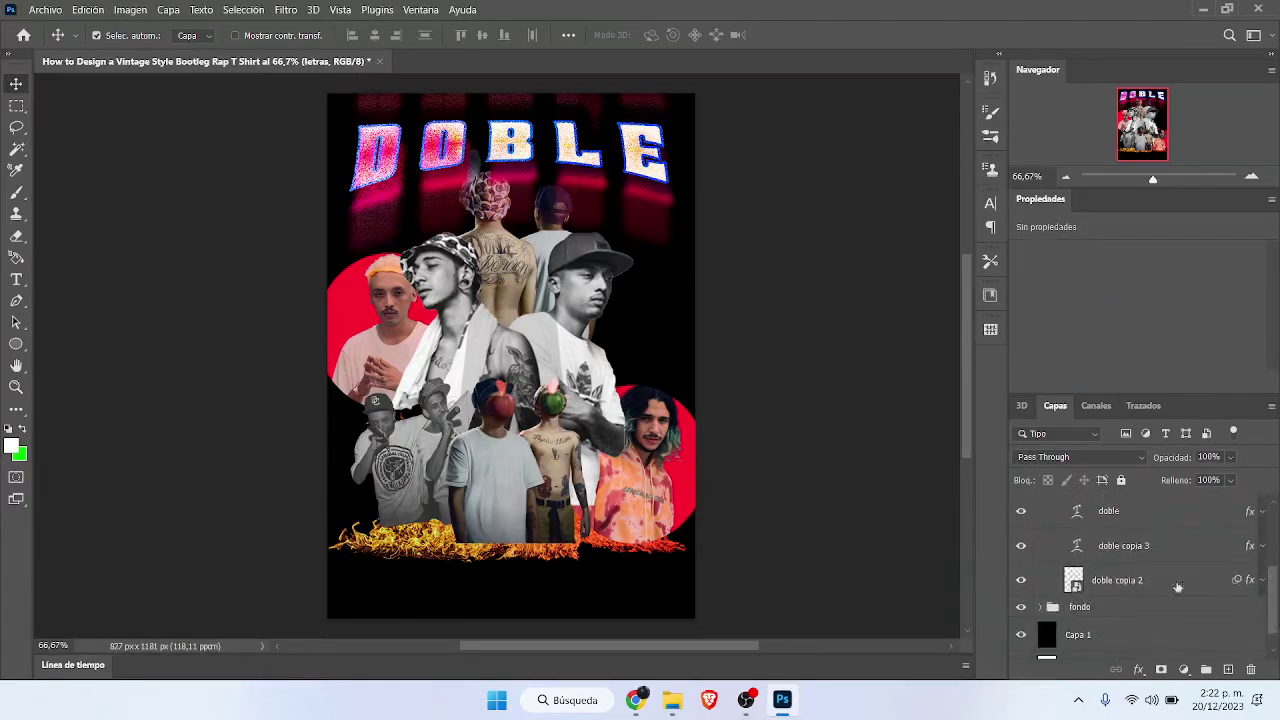
pyautogui.click(1170, 590)
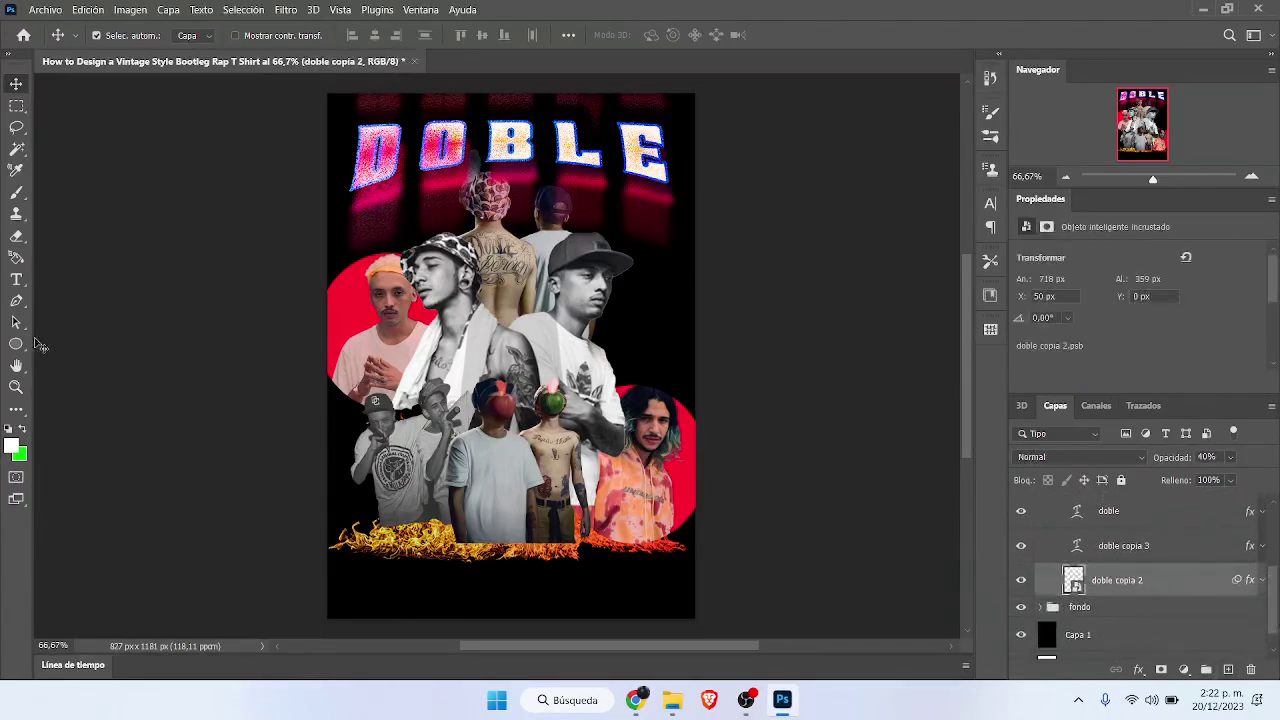
pyautogui.click(16, 279)
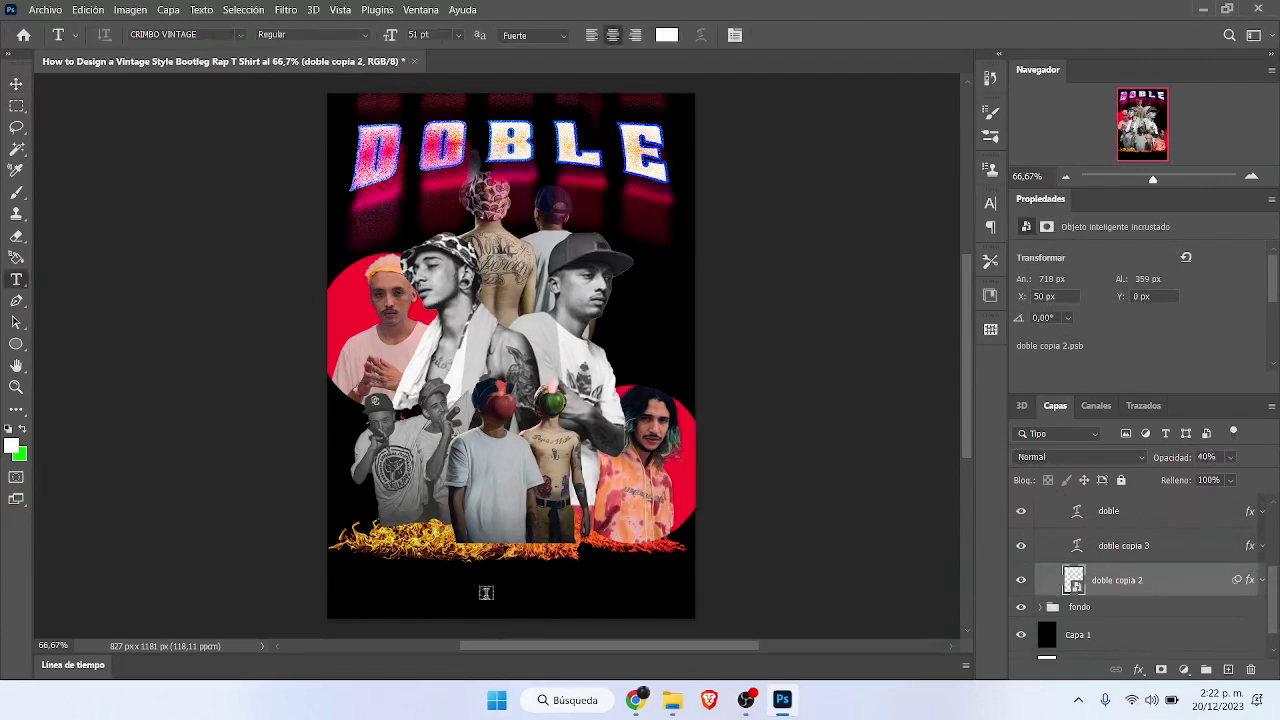
pyautogui.click(445, 578)
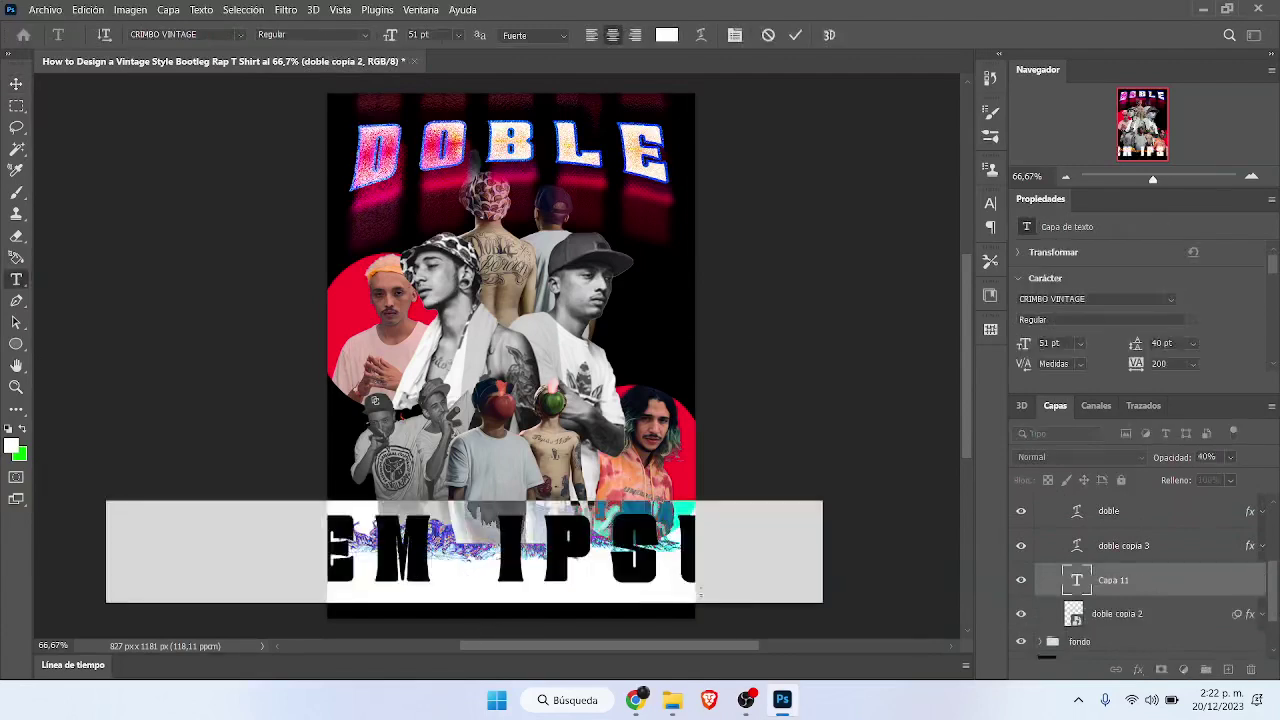
pyautogui.write('PORCION')
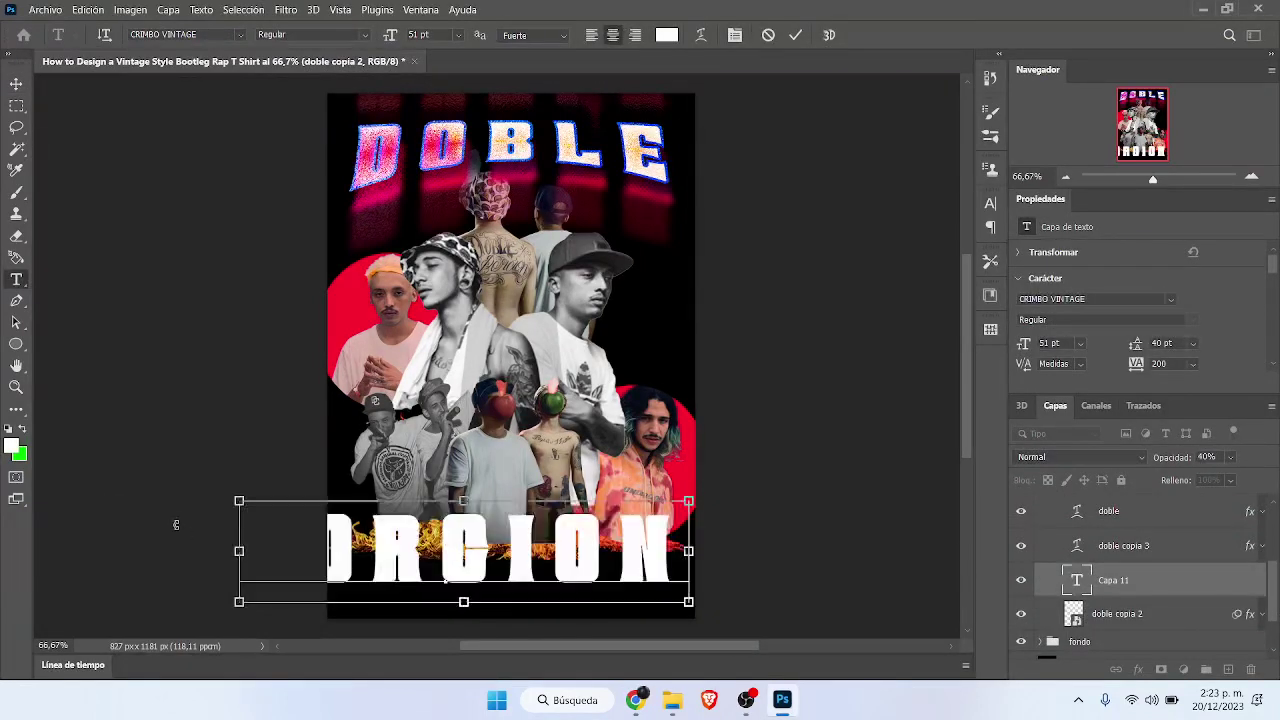
# Step: Set the PORCIÓN text size to 32 pt and centre the word at the foot of the collage
pyautogui.hotkey('ctrl', 'a')
pyautogui.moveTo(390, 34); pyautogui.dragTo(58, 34)
pyautogui.click(16, 83)
pyautogui.moveTo(450, 562); pyautogui.dragTo(495, 562)
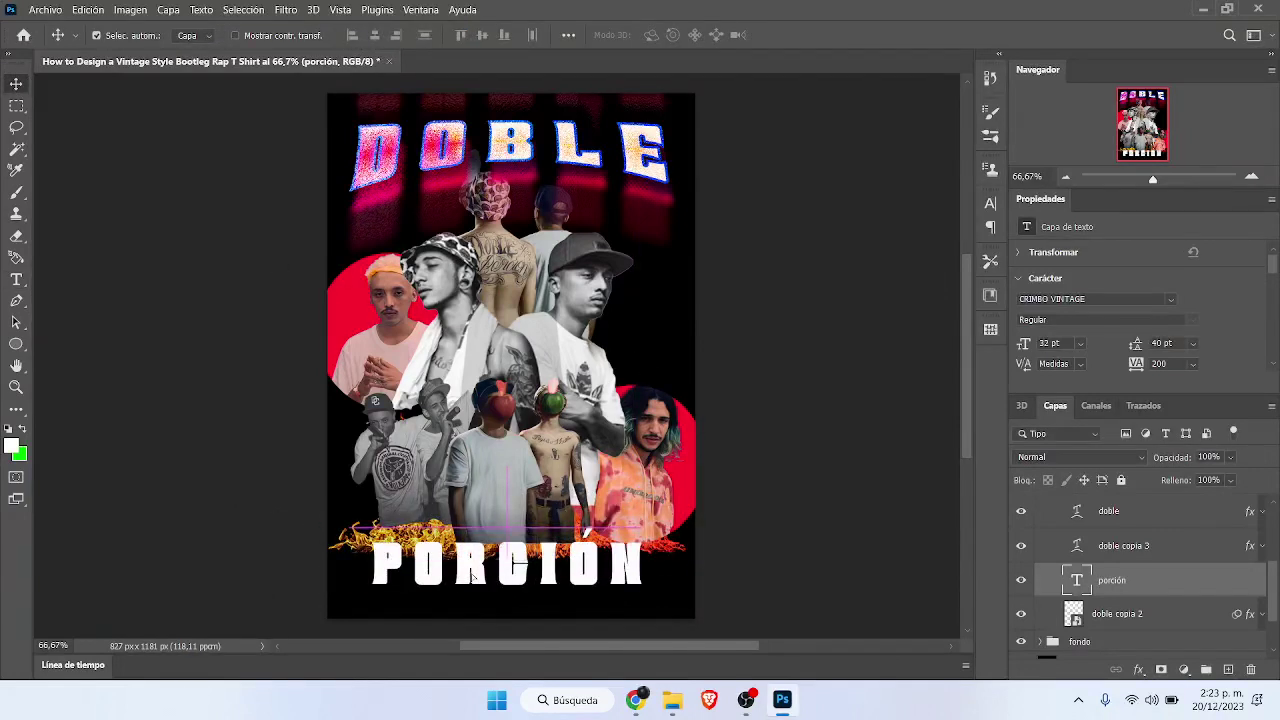
# Step: Warp the PORCIÓN text with the Arco inferior style at +50% bend and move it up over the flames
pyautogui.click(16, 279)
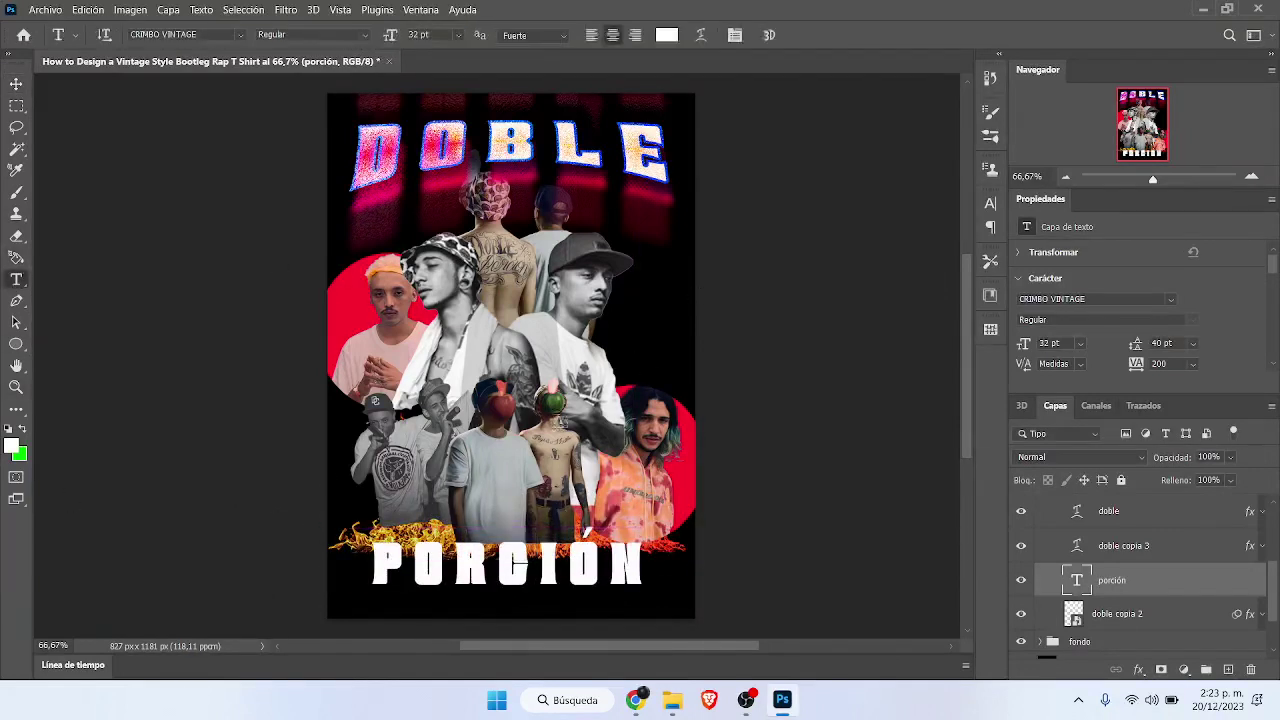
pyautogui.click(701, 35)
pyautogui.click(980, 218)
pyautogui.click(357, 555)
pyautogui.moveTo(372, 555); pyautogui.dragTo(774, 557)
pyautogui.click(701, 35)
pyautogui.click(858, 180)
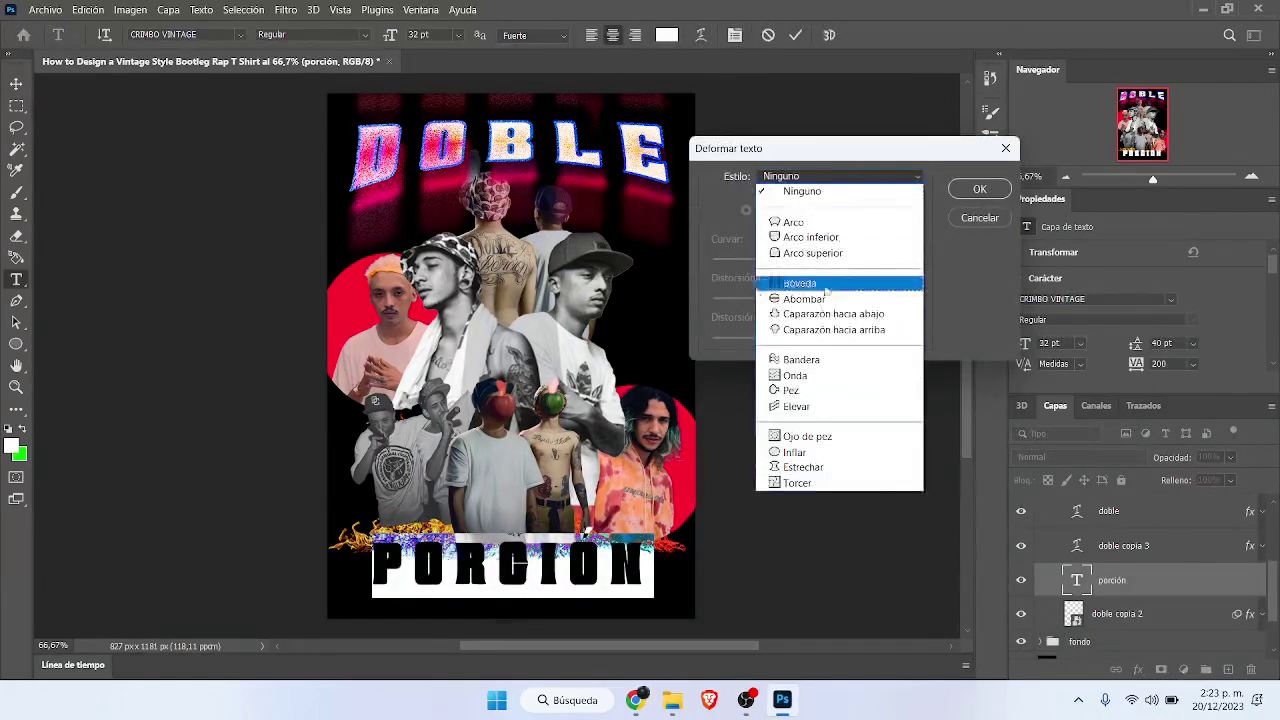
pyautogui.click(800, 287)
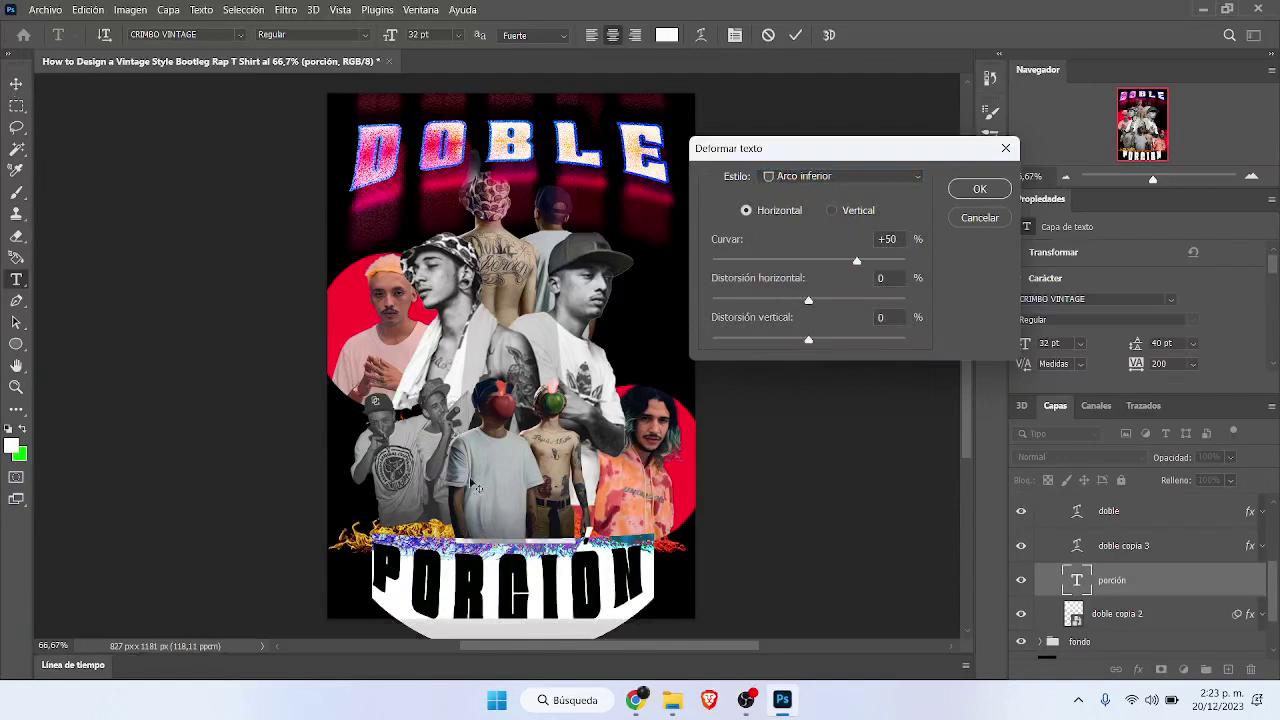
pyautogui.press('Return')
pyautogui.hotkey('ctrl', 'Return')
pyautogui.press('v')
pyautogui.moveTo(655, 555); pyautogui.dragTo(655, 525)
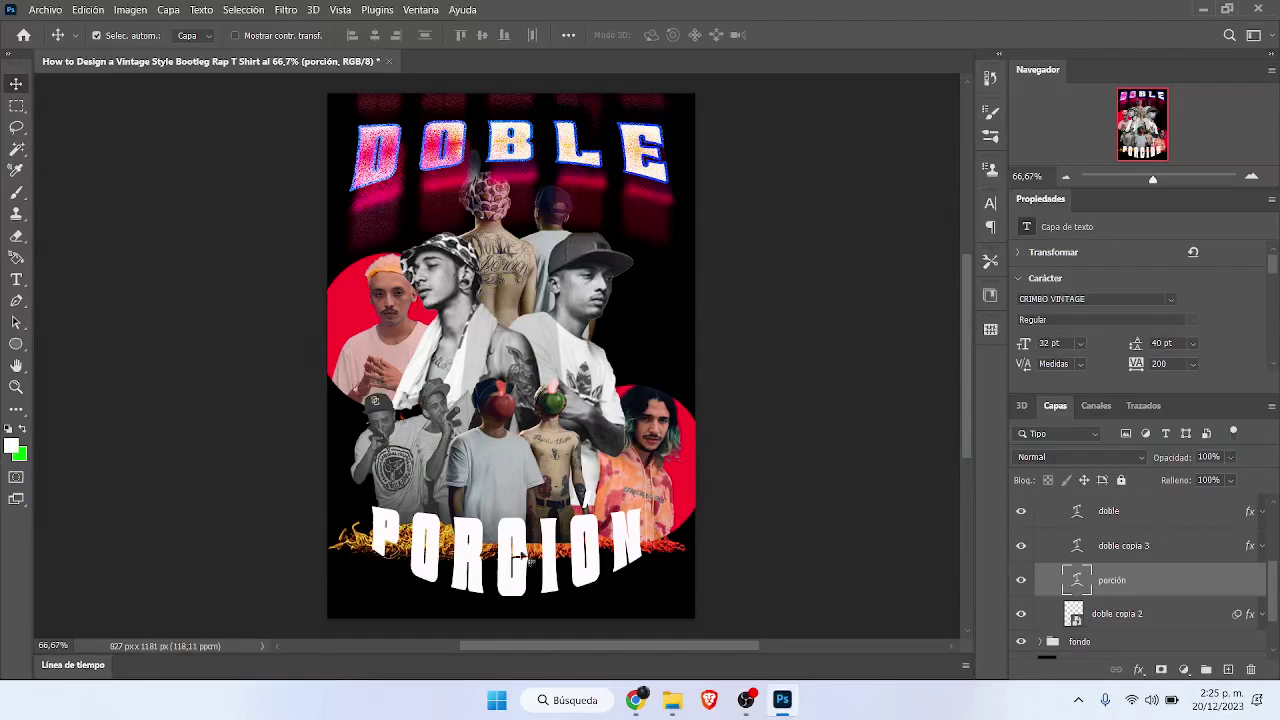
# Step: Move the porción layer beneath doble copia 2 and duplicate it three times
pyautogui.moveTo(1162, 587); pyautogui.dragTo(1187, 614)
pyautogui.scroll(1, 1187, 614)
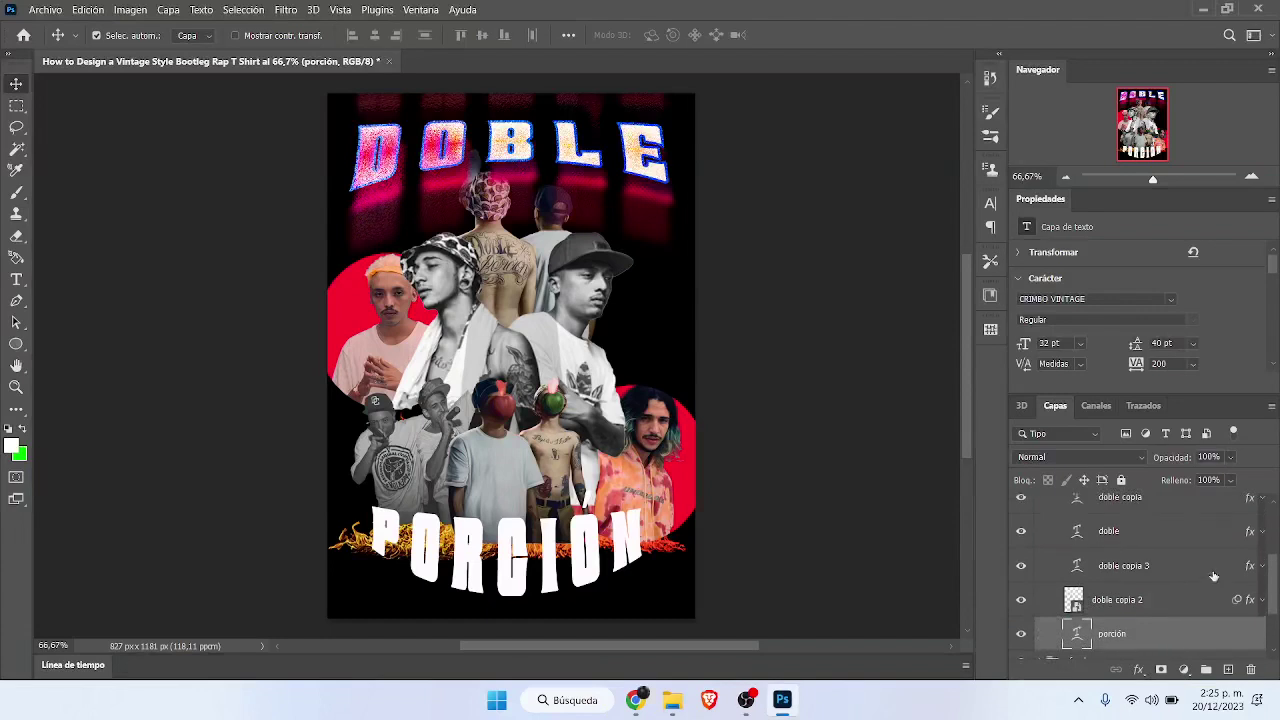
pyautogui.click(1212, 575)
pyautogui.click(1172, 642)
pyautogui.hotkey('ctrl', 'j')
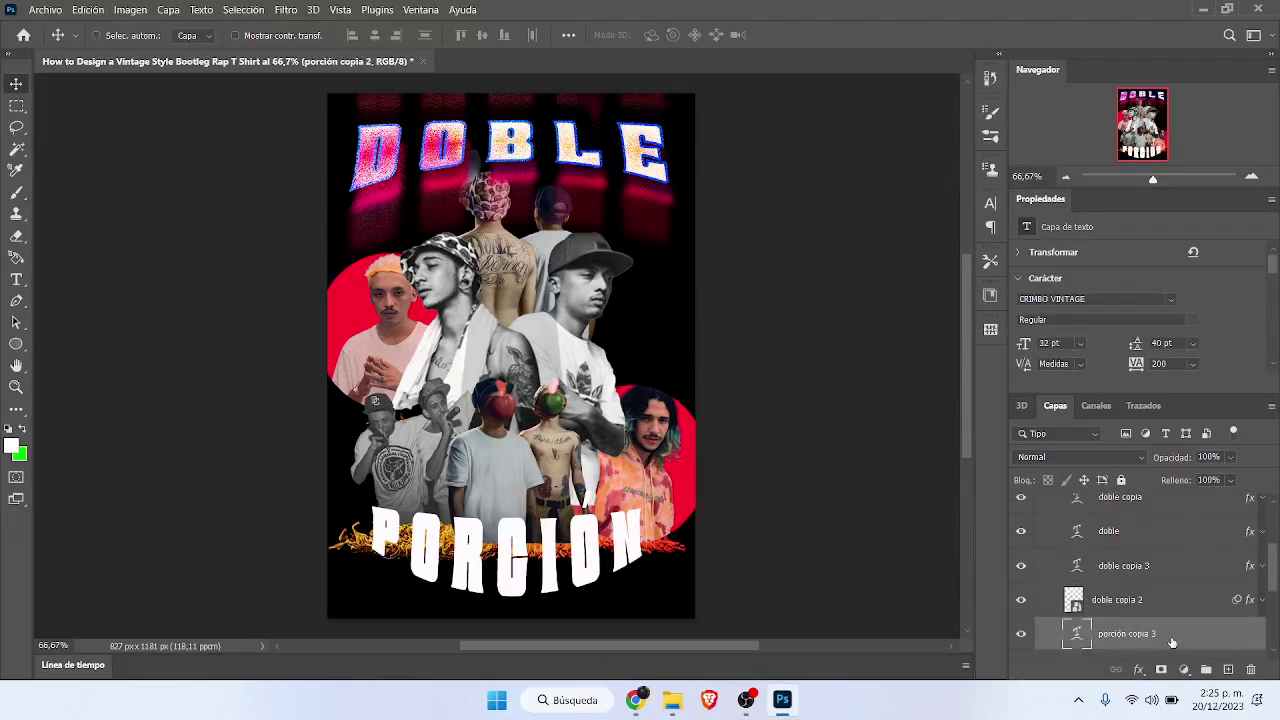
# Step: Copy the layer style of doble copia 3 onto the porción layer and collapse its effects list
pyautogui.scroll(-2, 1272, 580)
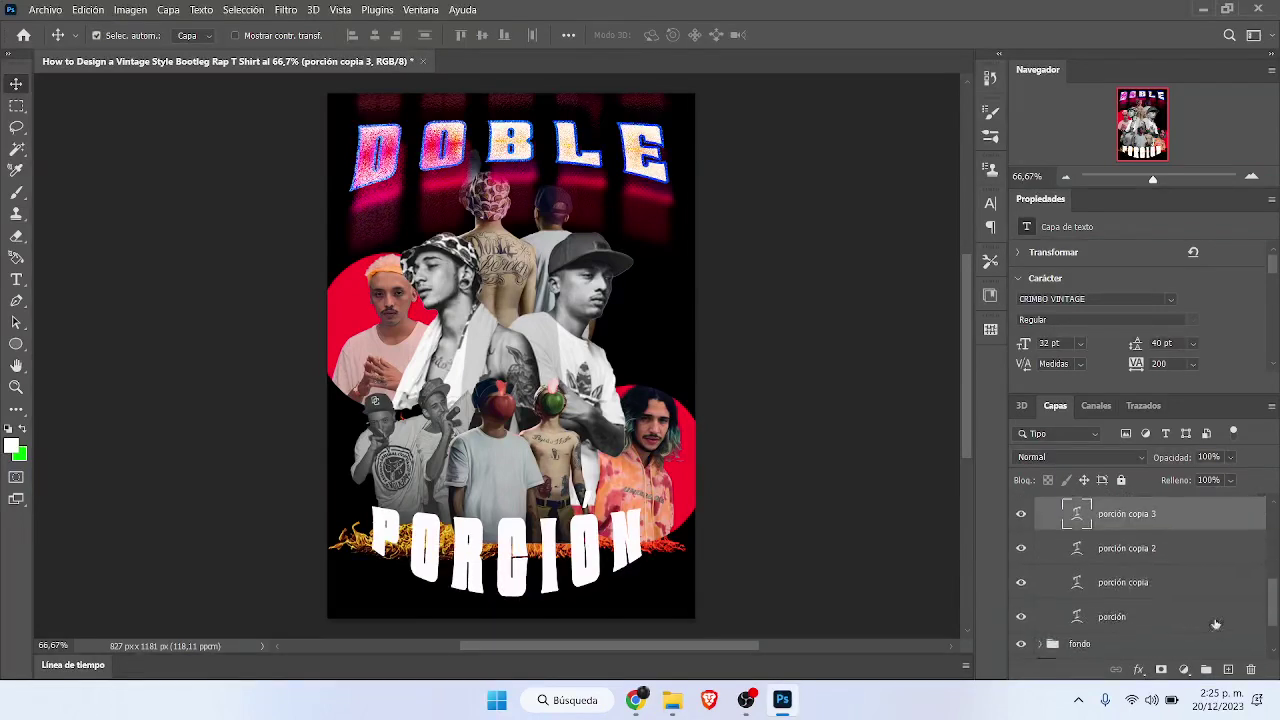
pyautogui.click(1214, 620)
pyautogui.scroll(2, 1210, 600)
pyautogui.rightClick(1204, 571)
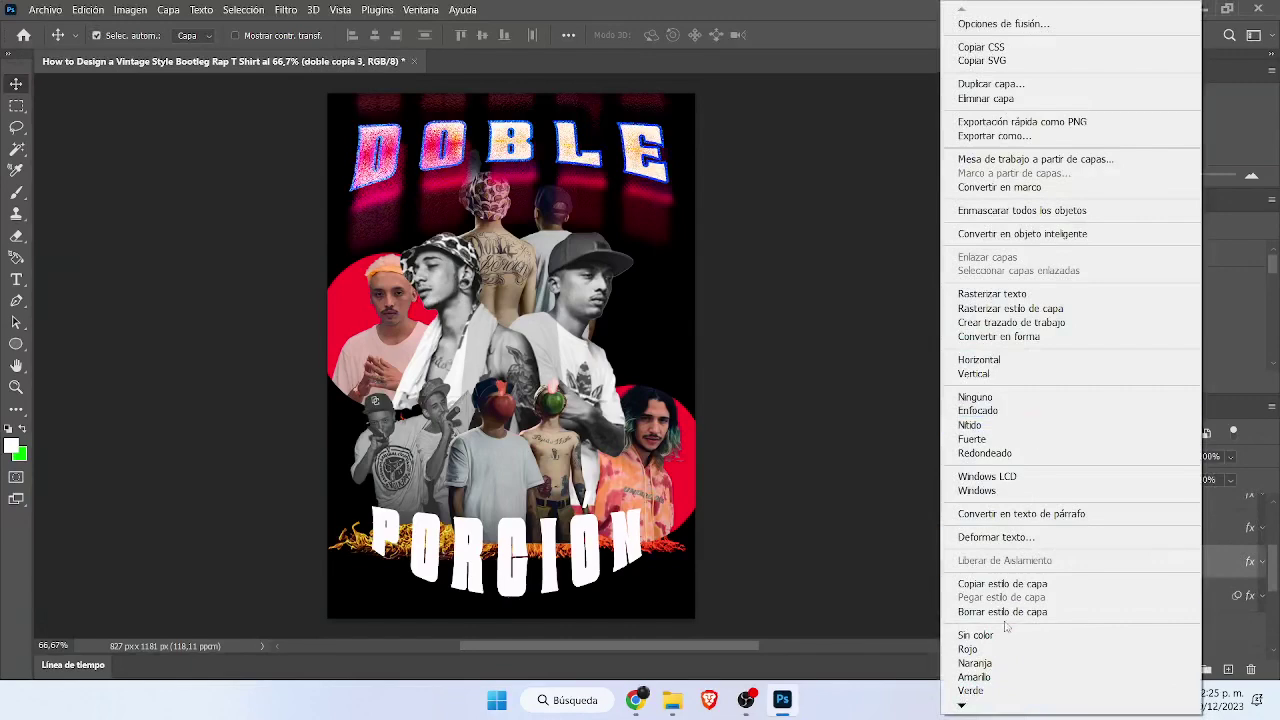
pyautogui.click(1002, 583)
pyautogui.scroll(-3, 1170, 570)
pyautogui.rightClick(1174, 578)
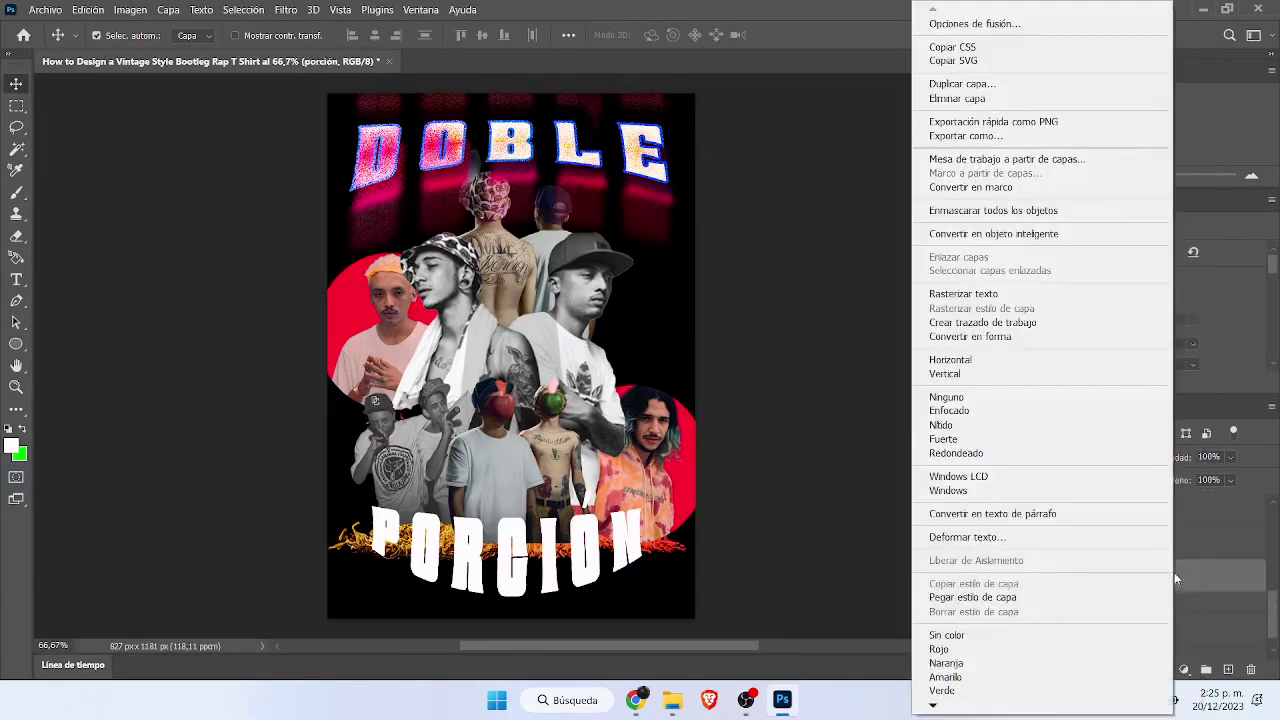
pyautogui.click(1160, 597)
pyautogui.click(1261, 578)
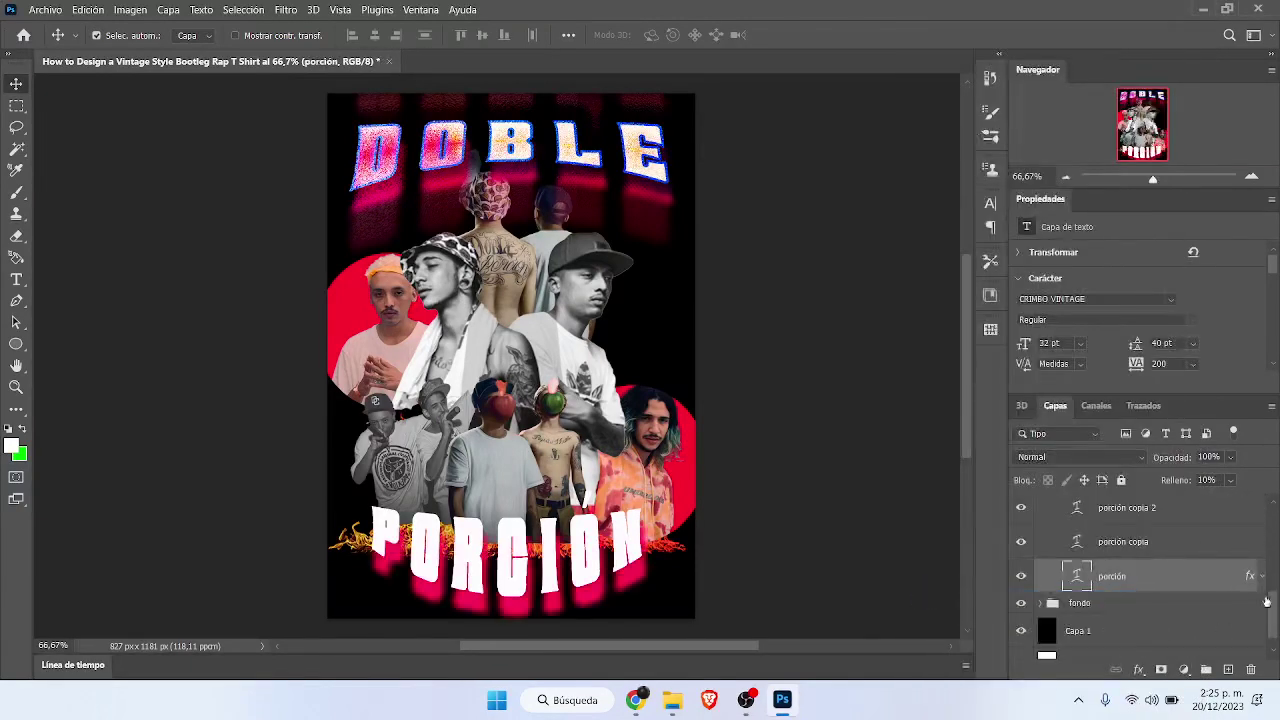
# Step: Copy the layer style of doble onto the porción copia layer and lower that layer's fill
pyautogui.scroll(3, 1274, 607)
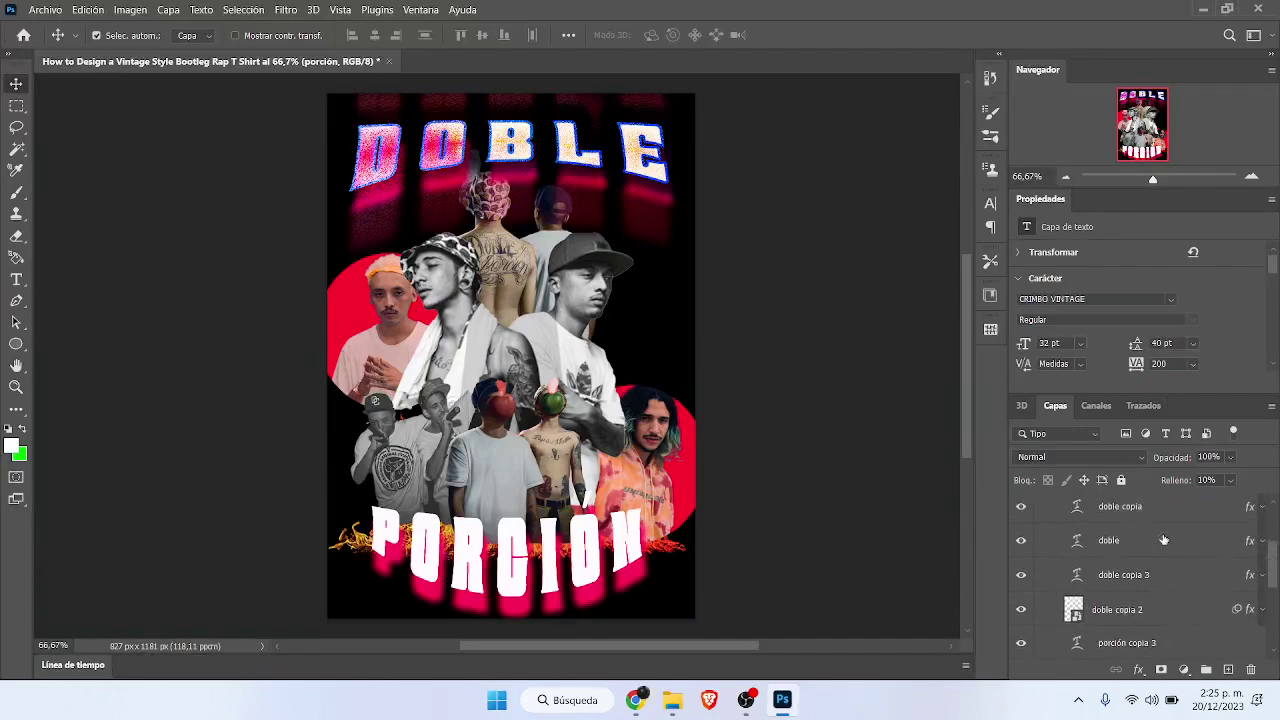
pyautogui.rightClick(1163, 540)
pyautogui.click(965, 584)
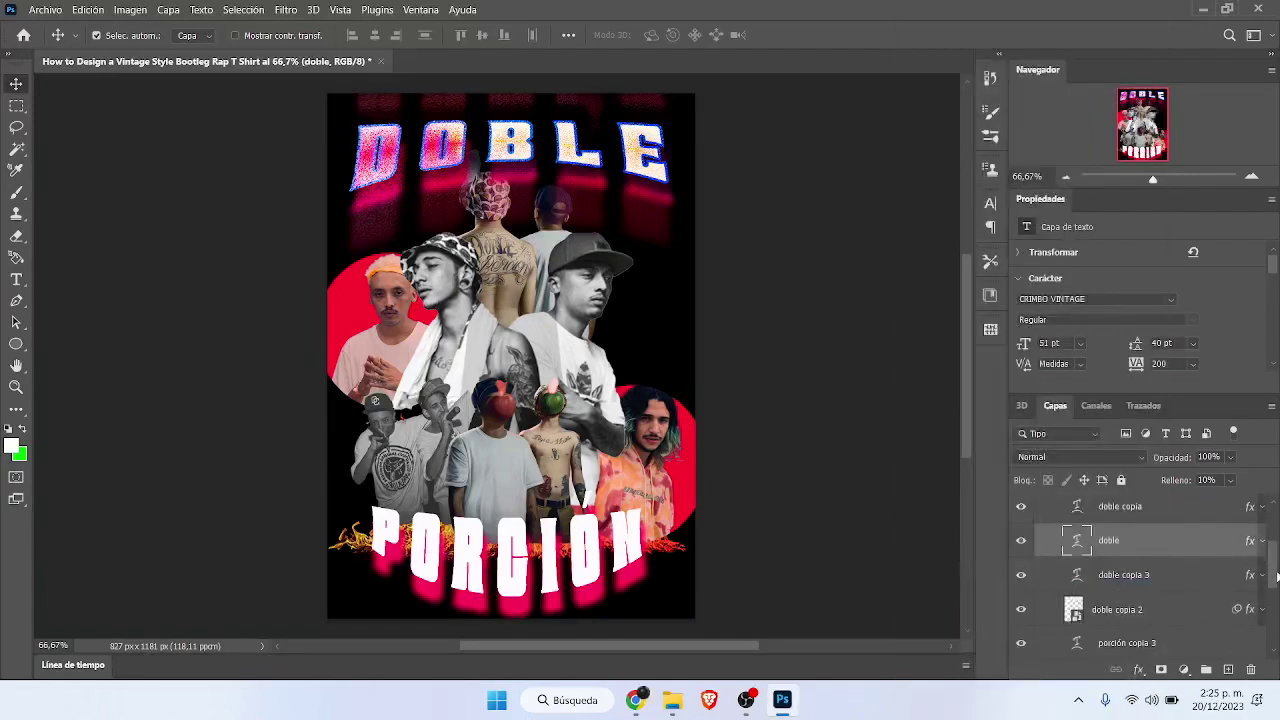
pyautogui.scroll(-3, 1276, 575)
pyautogui.rightClick(1135, 555)
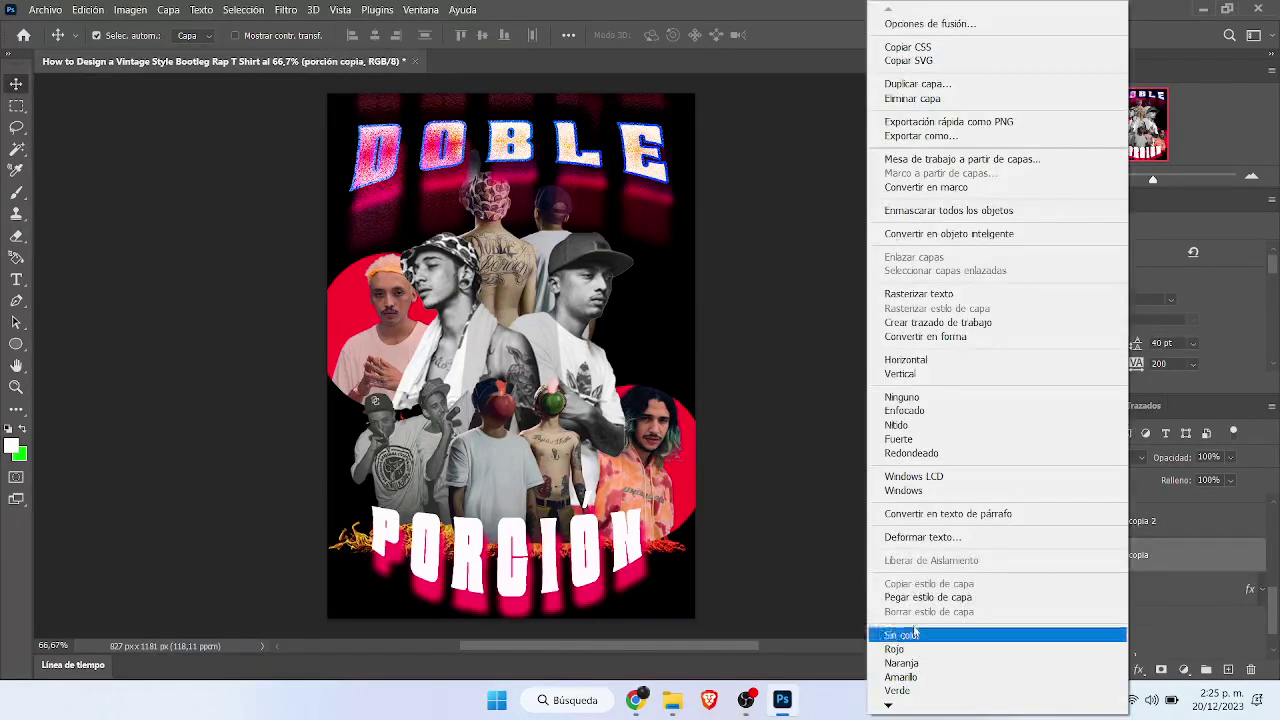
pyautogui.click(928, 597)
pyautogui.click(1262, 556)
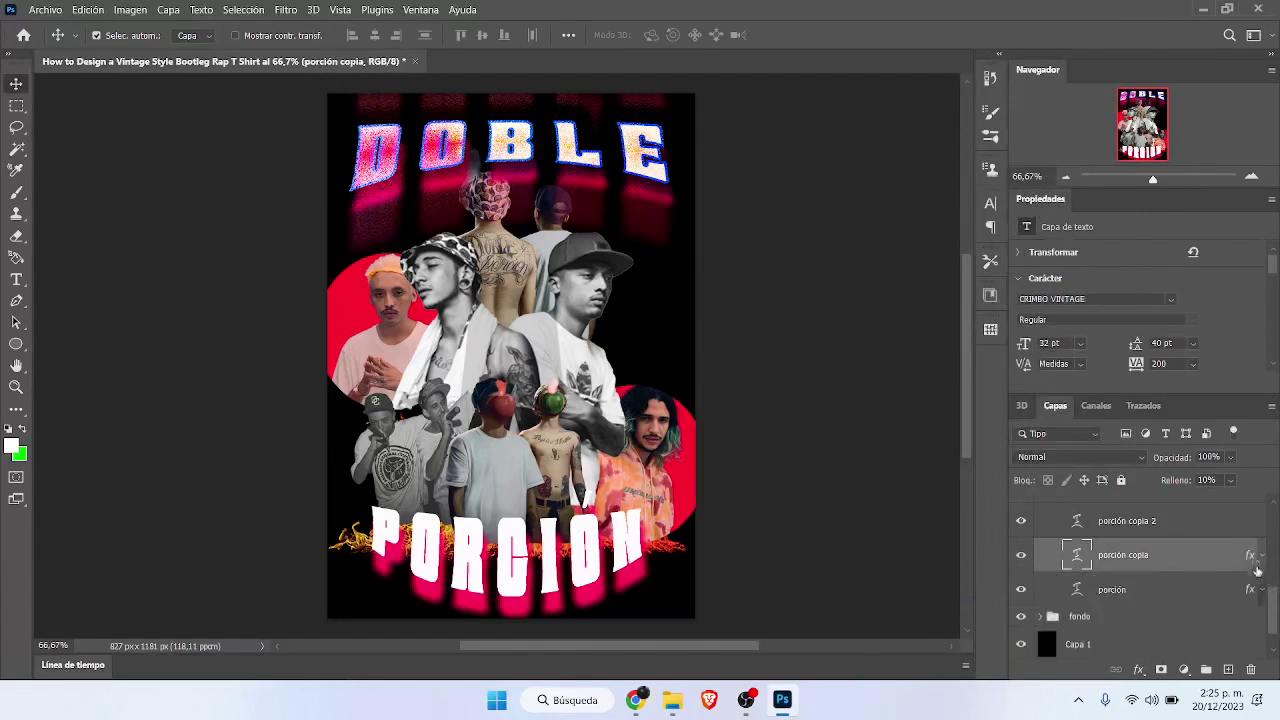
pyautogui.click(1230, 480)
pyautogui.moveTo(1195, 500); pyautogui.dragTo(1176, 503)
# Step: Copy the layer style of doble copia onto porción copia 2 and collapse its effects list
pyautogui.click(1127, 521)
pyautogui.moveTo(1274, 600); pyautogui.dragTo(1274, 558)
pyautogui.rightClick(1140, 540)
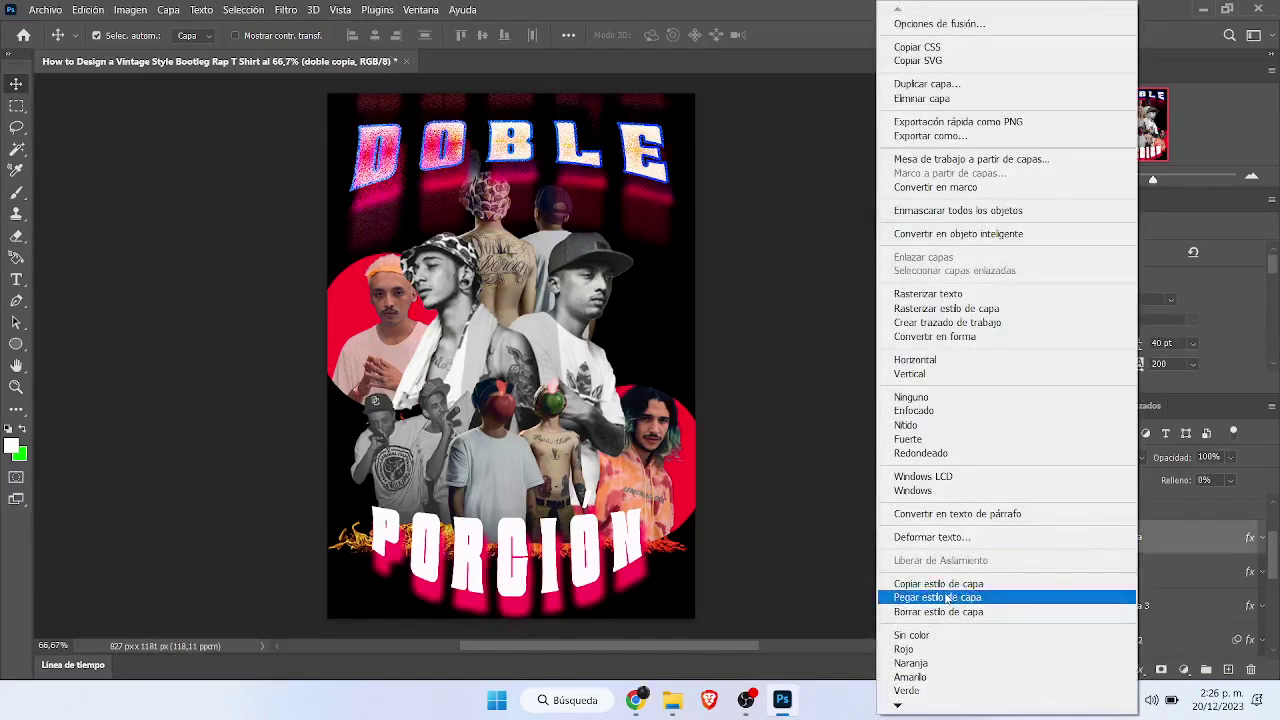
pyautogui.click(990, 597)
pyautogui.scroll(-3, 1274, 558)
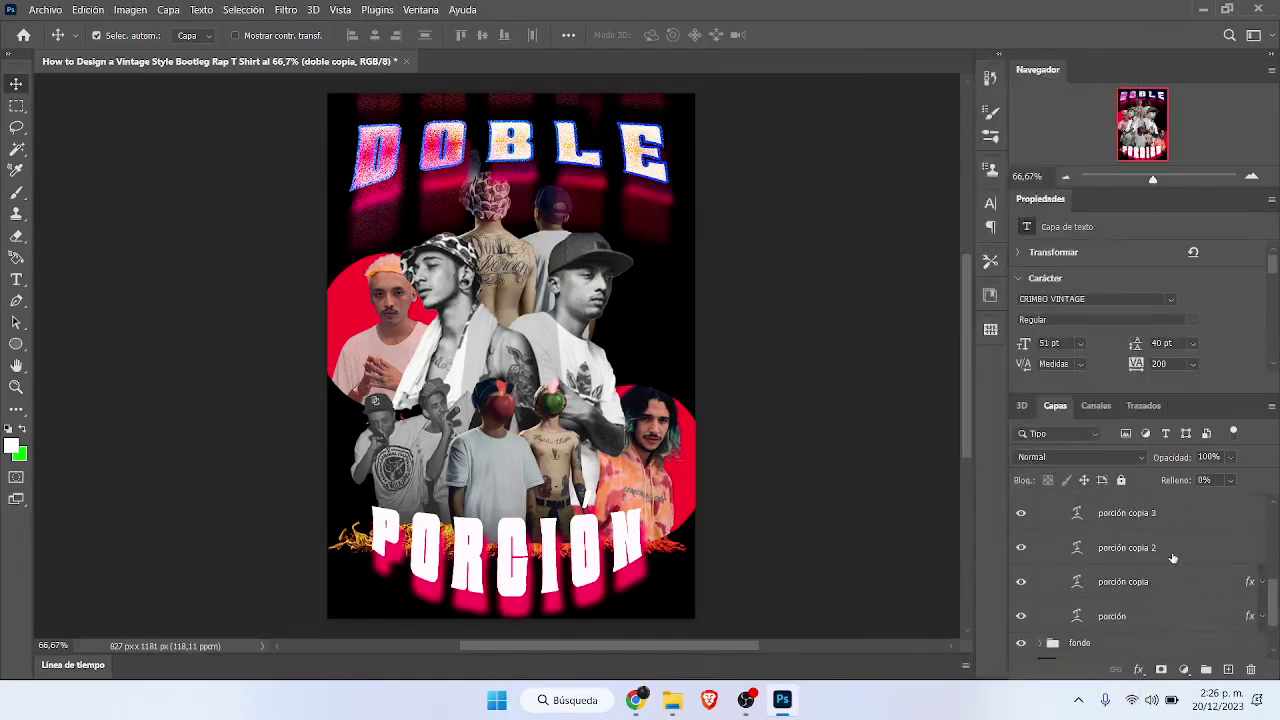
pyautogui.rightClick(1171, 545)
pyautogui.click(1060, 596)
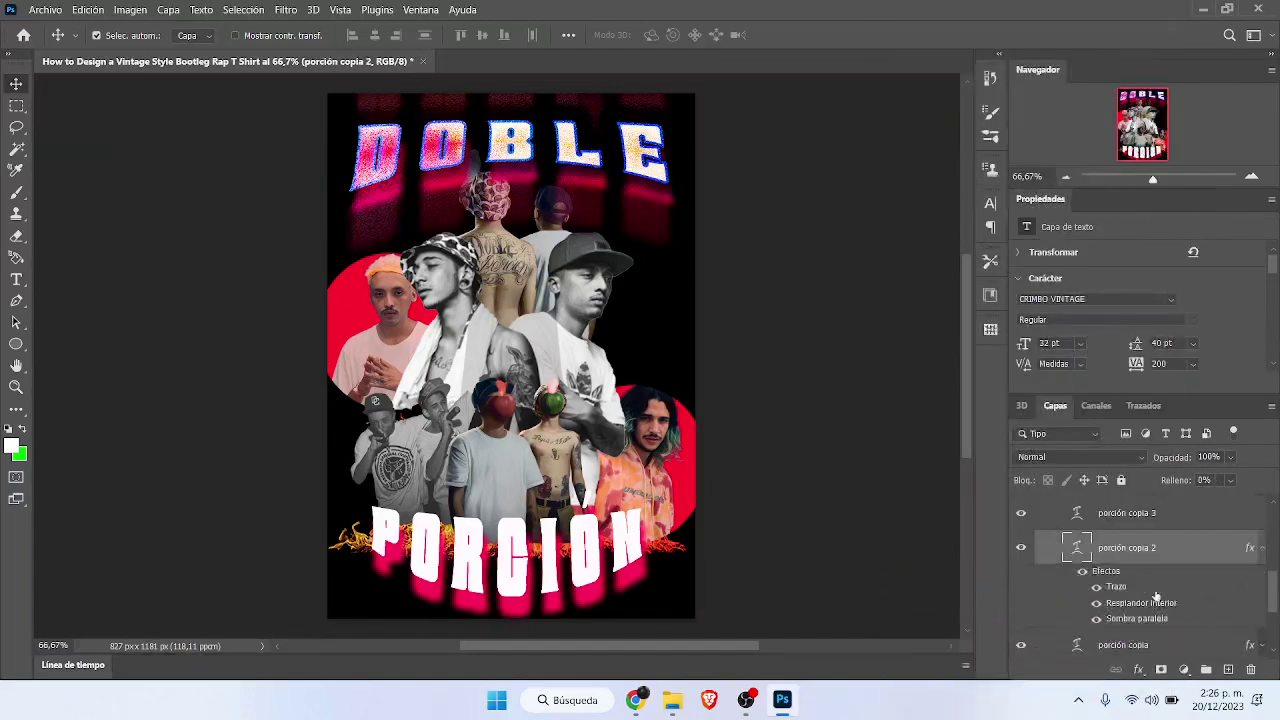
pyautogui.click(1262, 547)
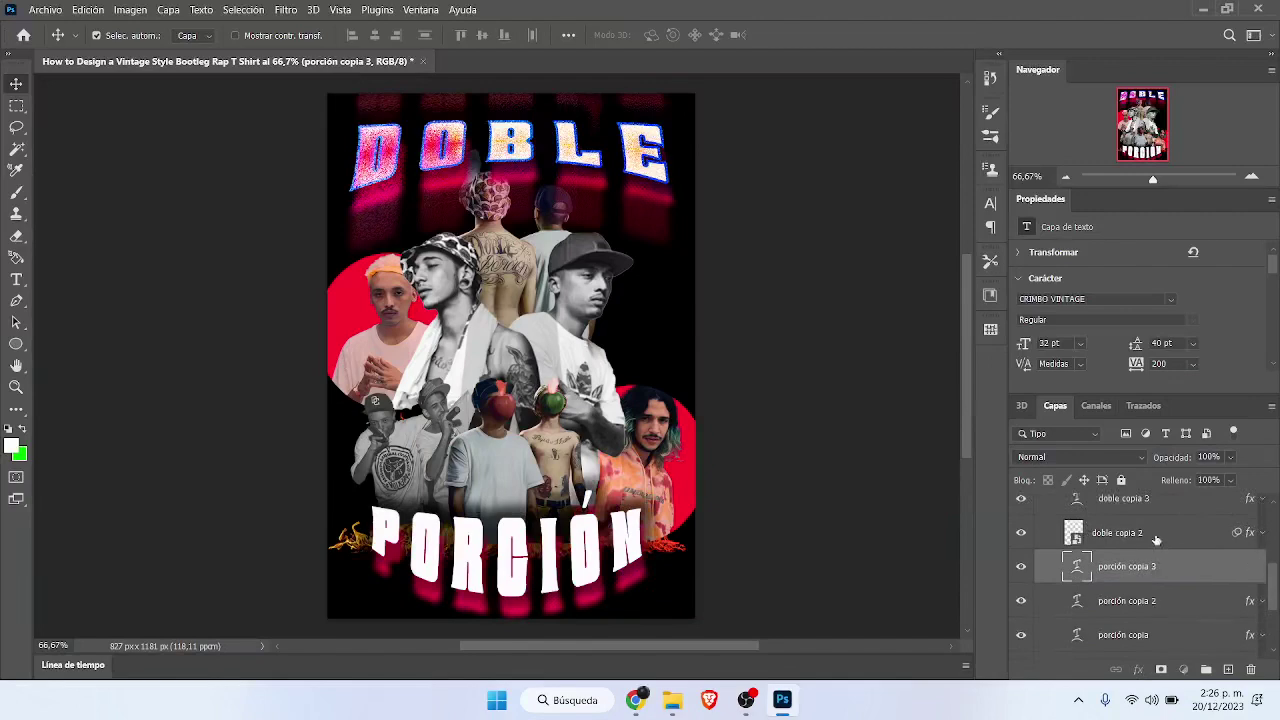
# Step: Copy the layer style of doble copia 2 onto porción copia 3 and collapse its effects list
pyautogui.rightClick(1157, 540)
pyautogui.click(960, 468)
pyautogui.rightClick(1176, 569)
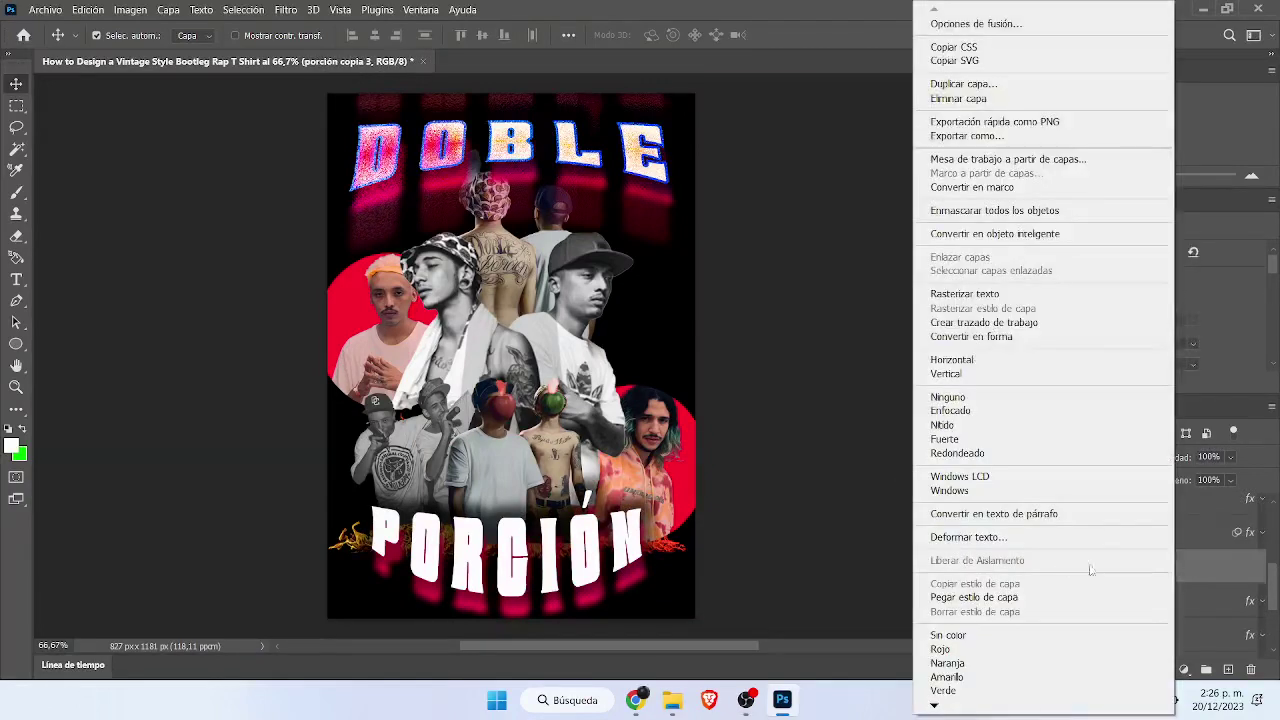
pyautogui.click(960, 597)
pyautogui.click(1263, 570)
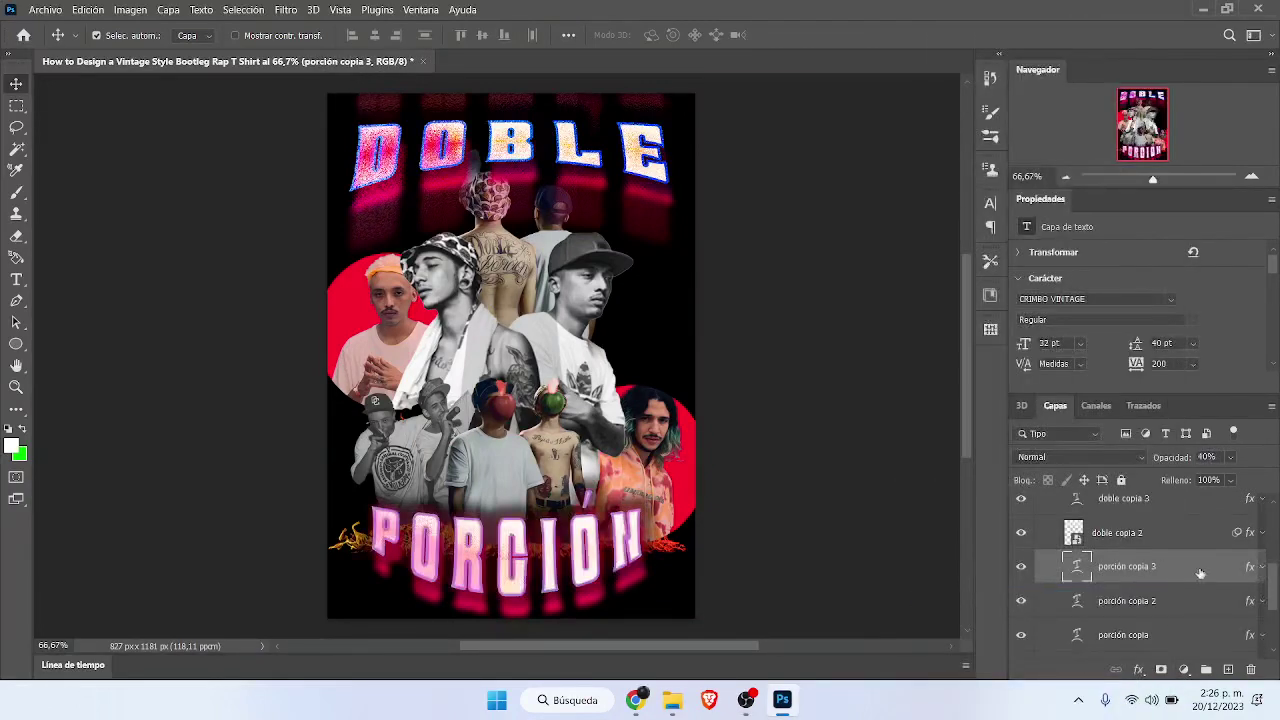
pyautogui.moveTo(1200, 572); pyautogui.dragTo(1137, 594)
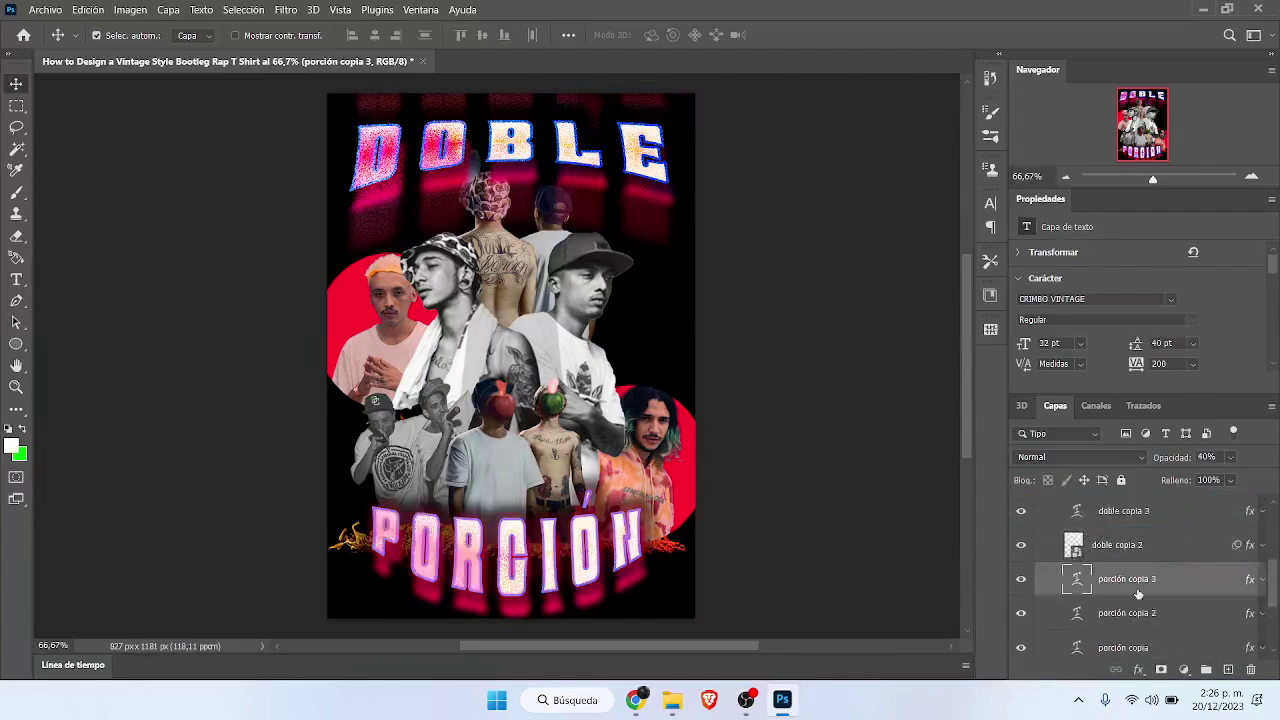